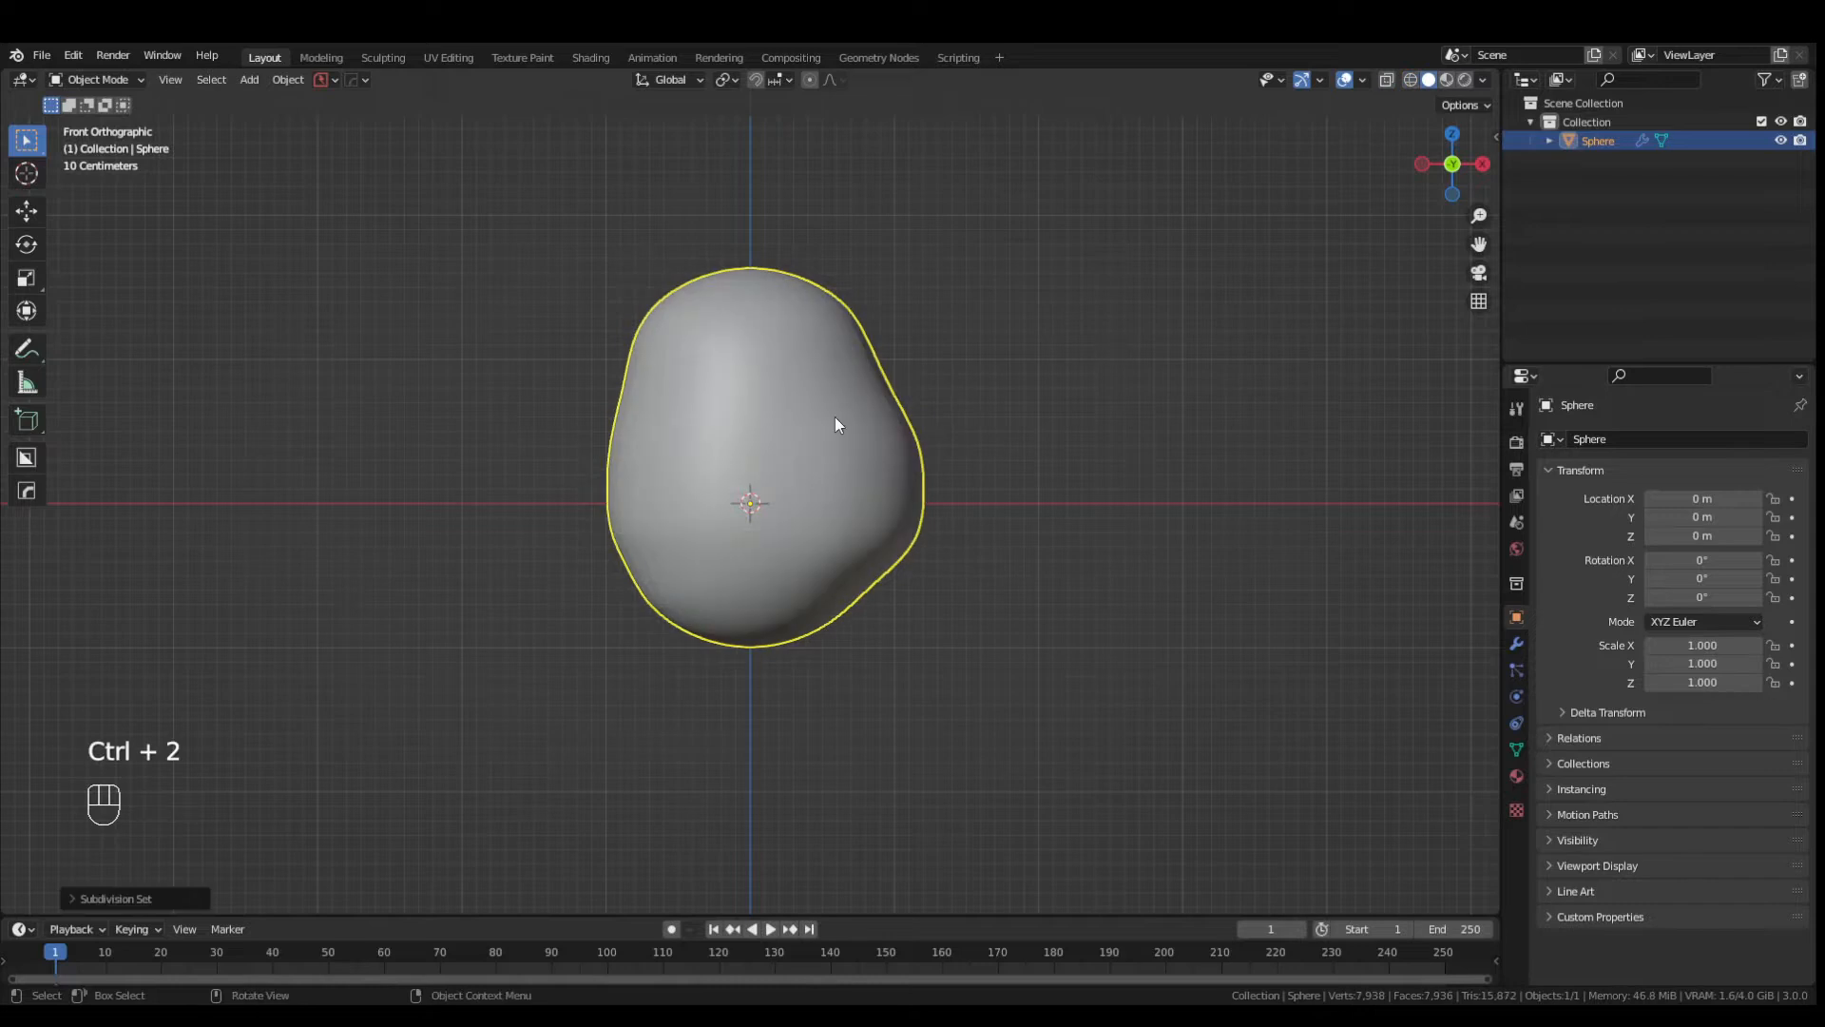
- Split the viewport in two, with the sphere's material nodes in the Shader Editor beside a wireless Material Preview of the sphere
middle_click_drag(787, 413, 951, 433)
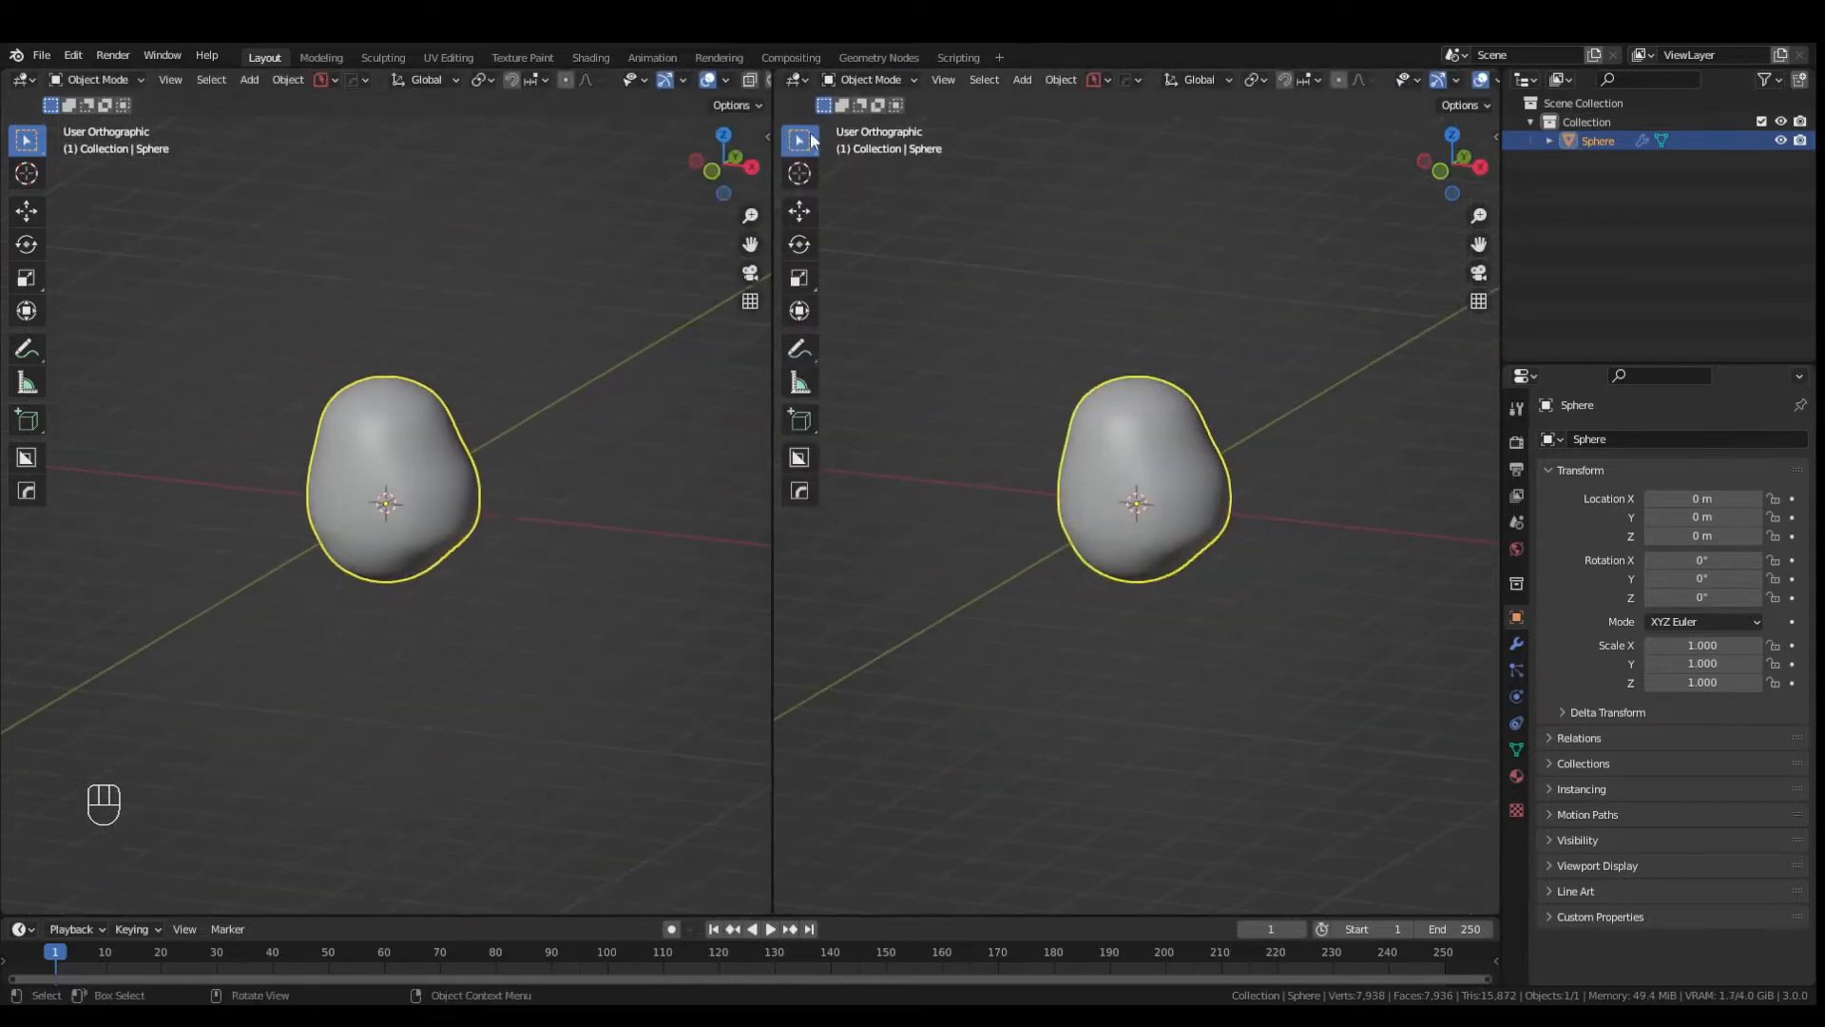
left_click(796, 79)
left_click(837, 259)
scroll(666, 79, "down", 2)
left_click(719, 79)
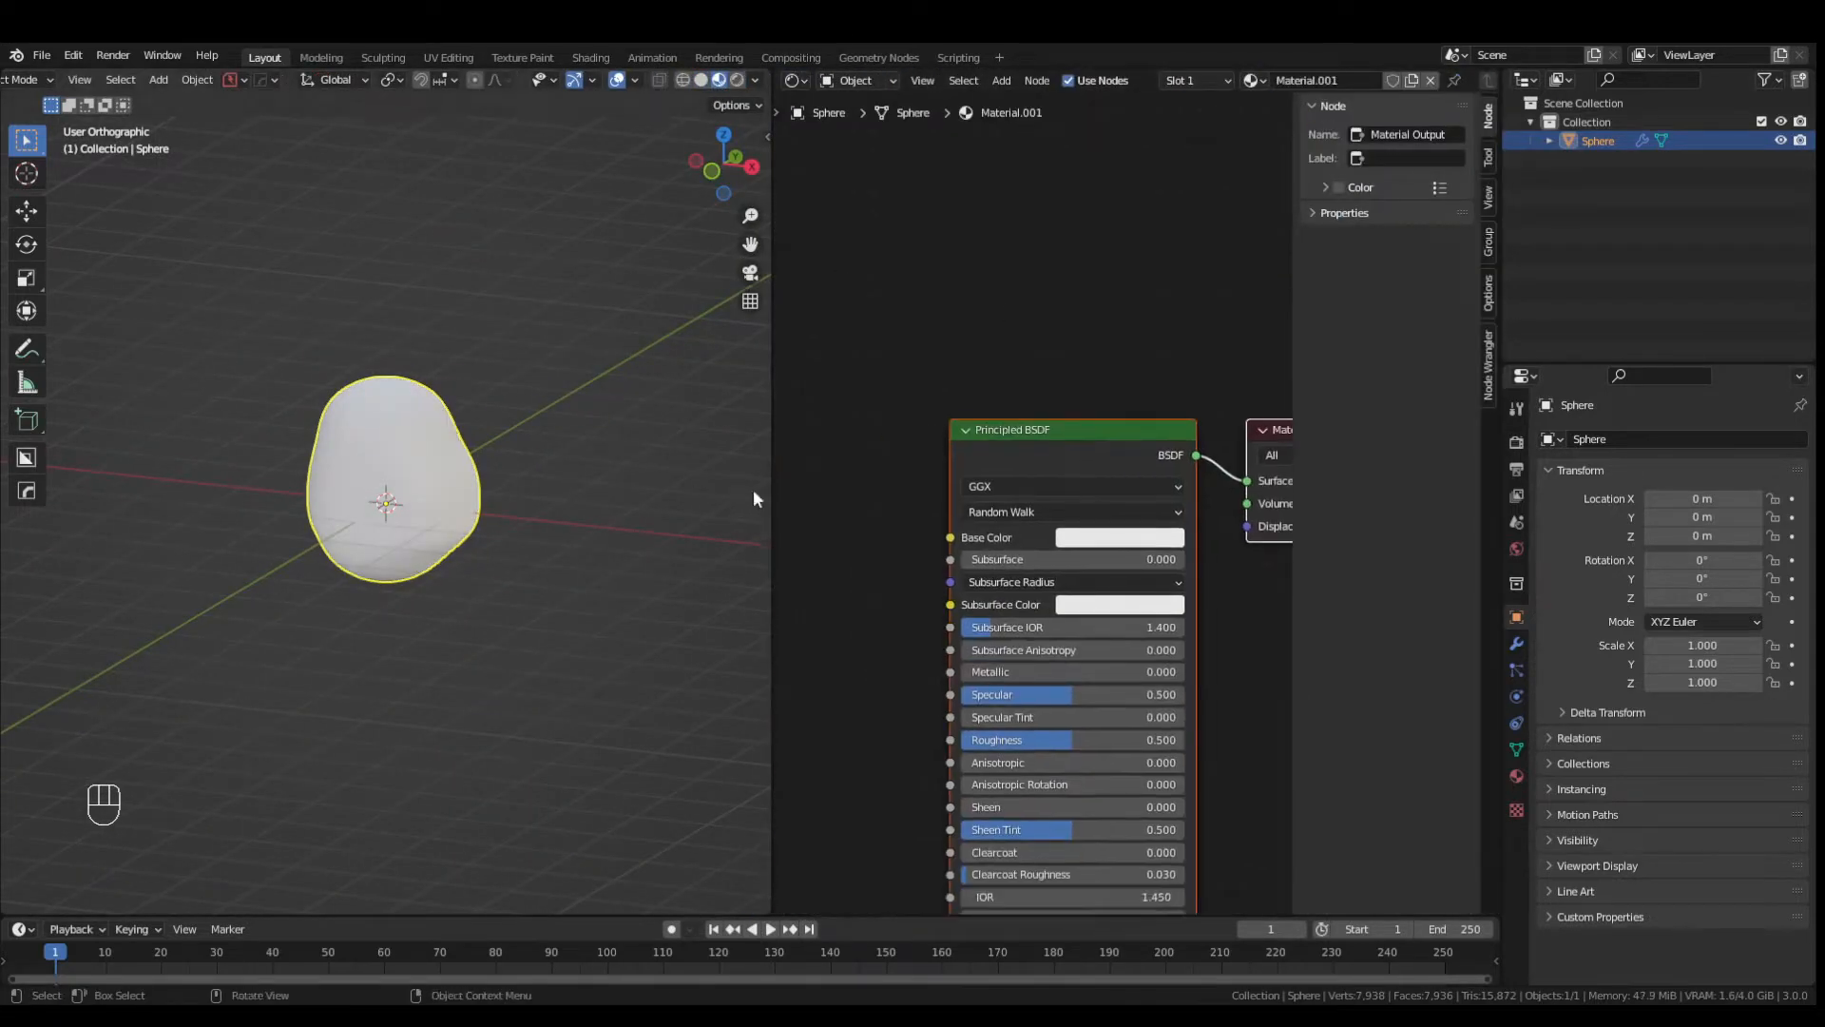
left_click_drag(771, 499, 568, 498)
key("Home")
key("Home")
- Add a Noise Texture with Mapping and Texture Coordinate nodes, preview it, and set its scale to 25.1 and detail to 7.1
key("shift+a")
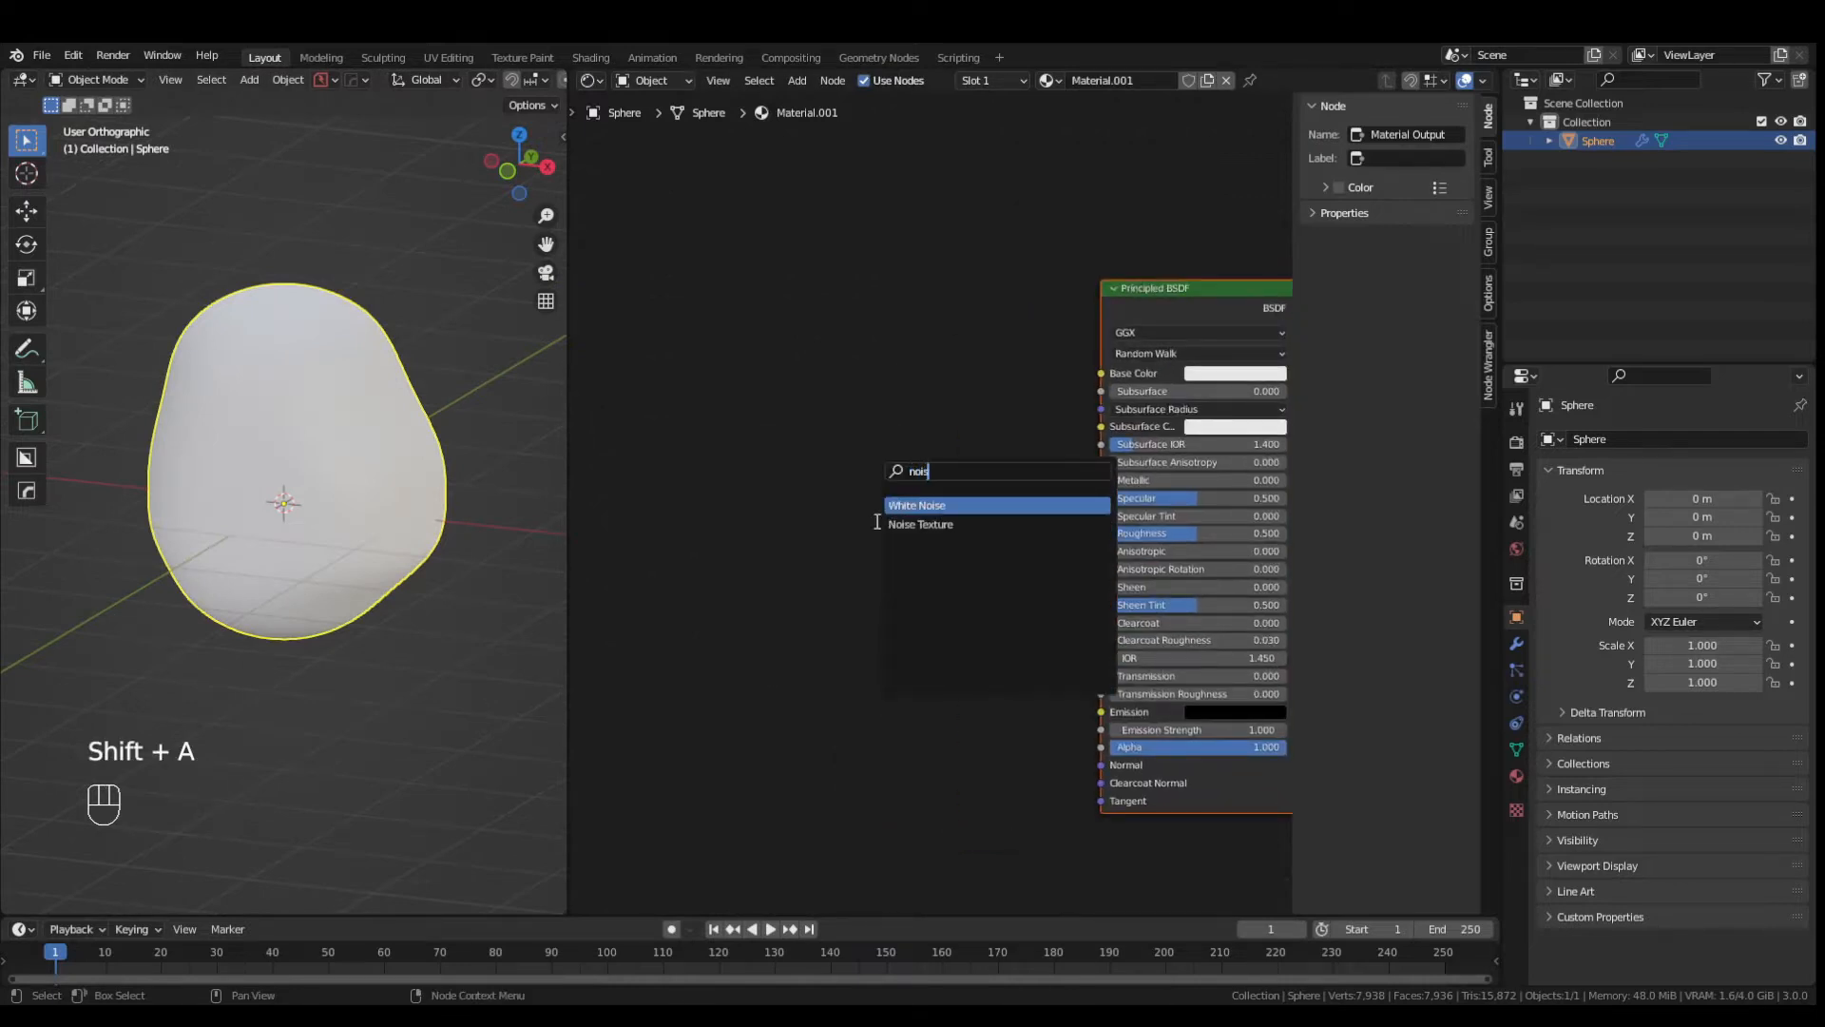
type("nois")
left_click(920, 523)
left_click(715, 321)
key("ctrl+t")
left_click_drag(979, 382, 1046, 382)
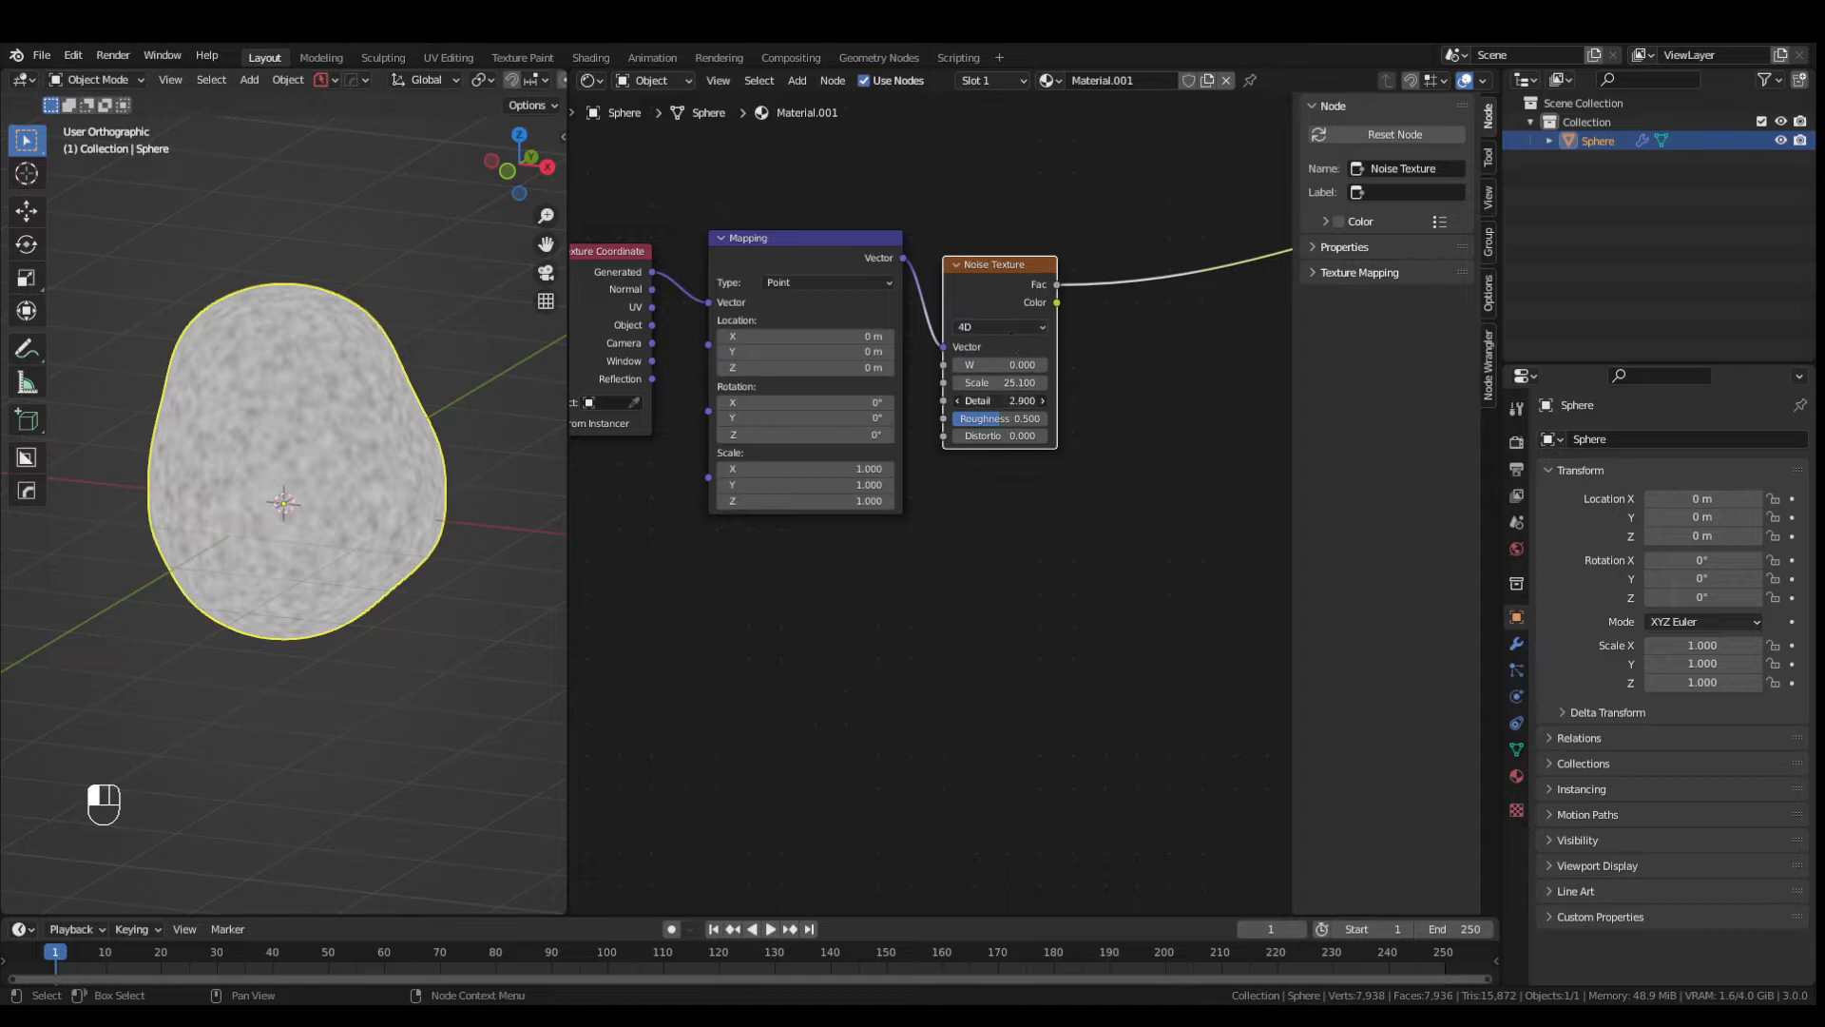
middle_click_drag(985, 401, 877, 385)
- Insert a ColorRamp after the Noise Texture and move its dark stop to position 0.1
key("shift+a")
type("colo")
key("Return")
left_click(1050, 246)
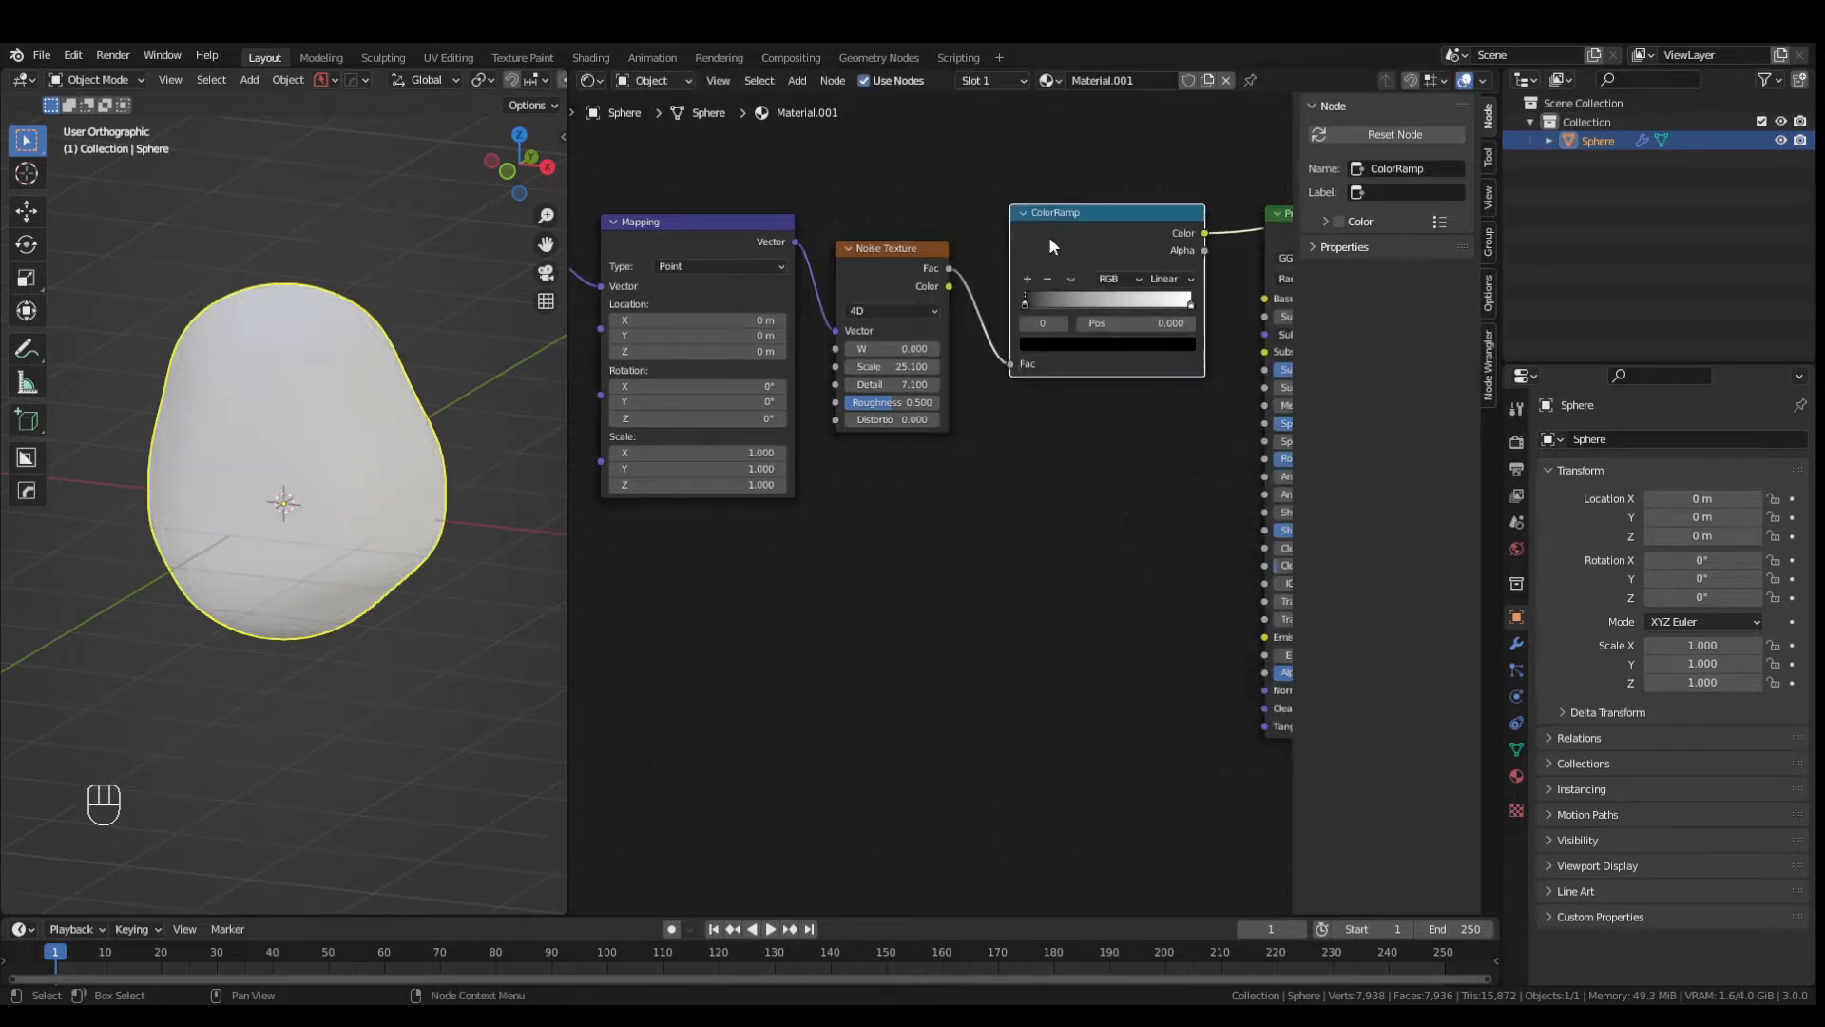
left_click_drag(1028, 303, 1042, 304)
scroll(1055, 276, "up", 3)
left_click_drag(1082, 232, 1084, 231)
middle_click_drag(1252, 279, 1070, 310)
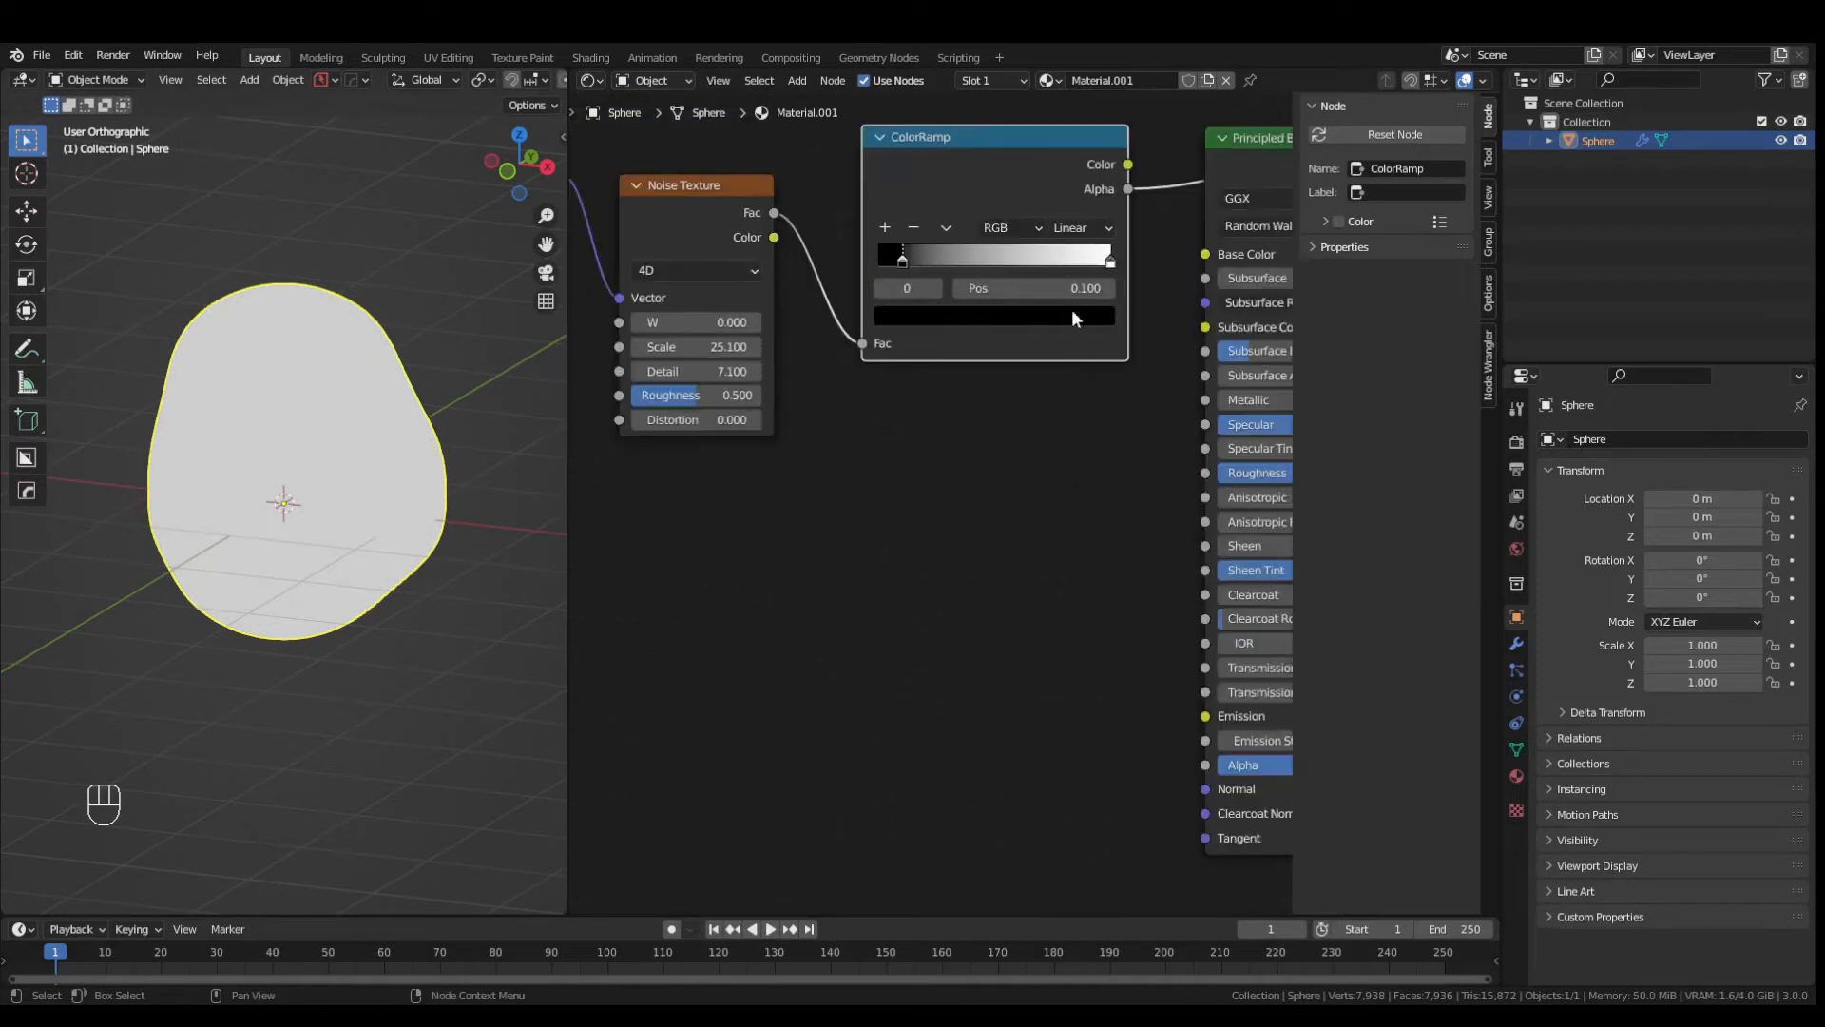
- Adjust the ColorRamp's stops, placing the dark one at position 0.155, and lighten the dark stop's colour to grey
left_click_drag(1110, 260, 1091, 275)
left_click_drag(888, 263, 900, 264)
left_click(877, 311)
- Drive the Mapping node with Object coordinates and tune the noise to scale 20.43, detail 8.89 and roughness 0.333
left_click_drag(703, 371, 696, 323)
middle_click_drag(701, 368, 1219, 387)
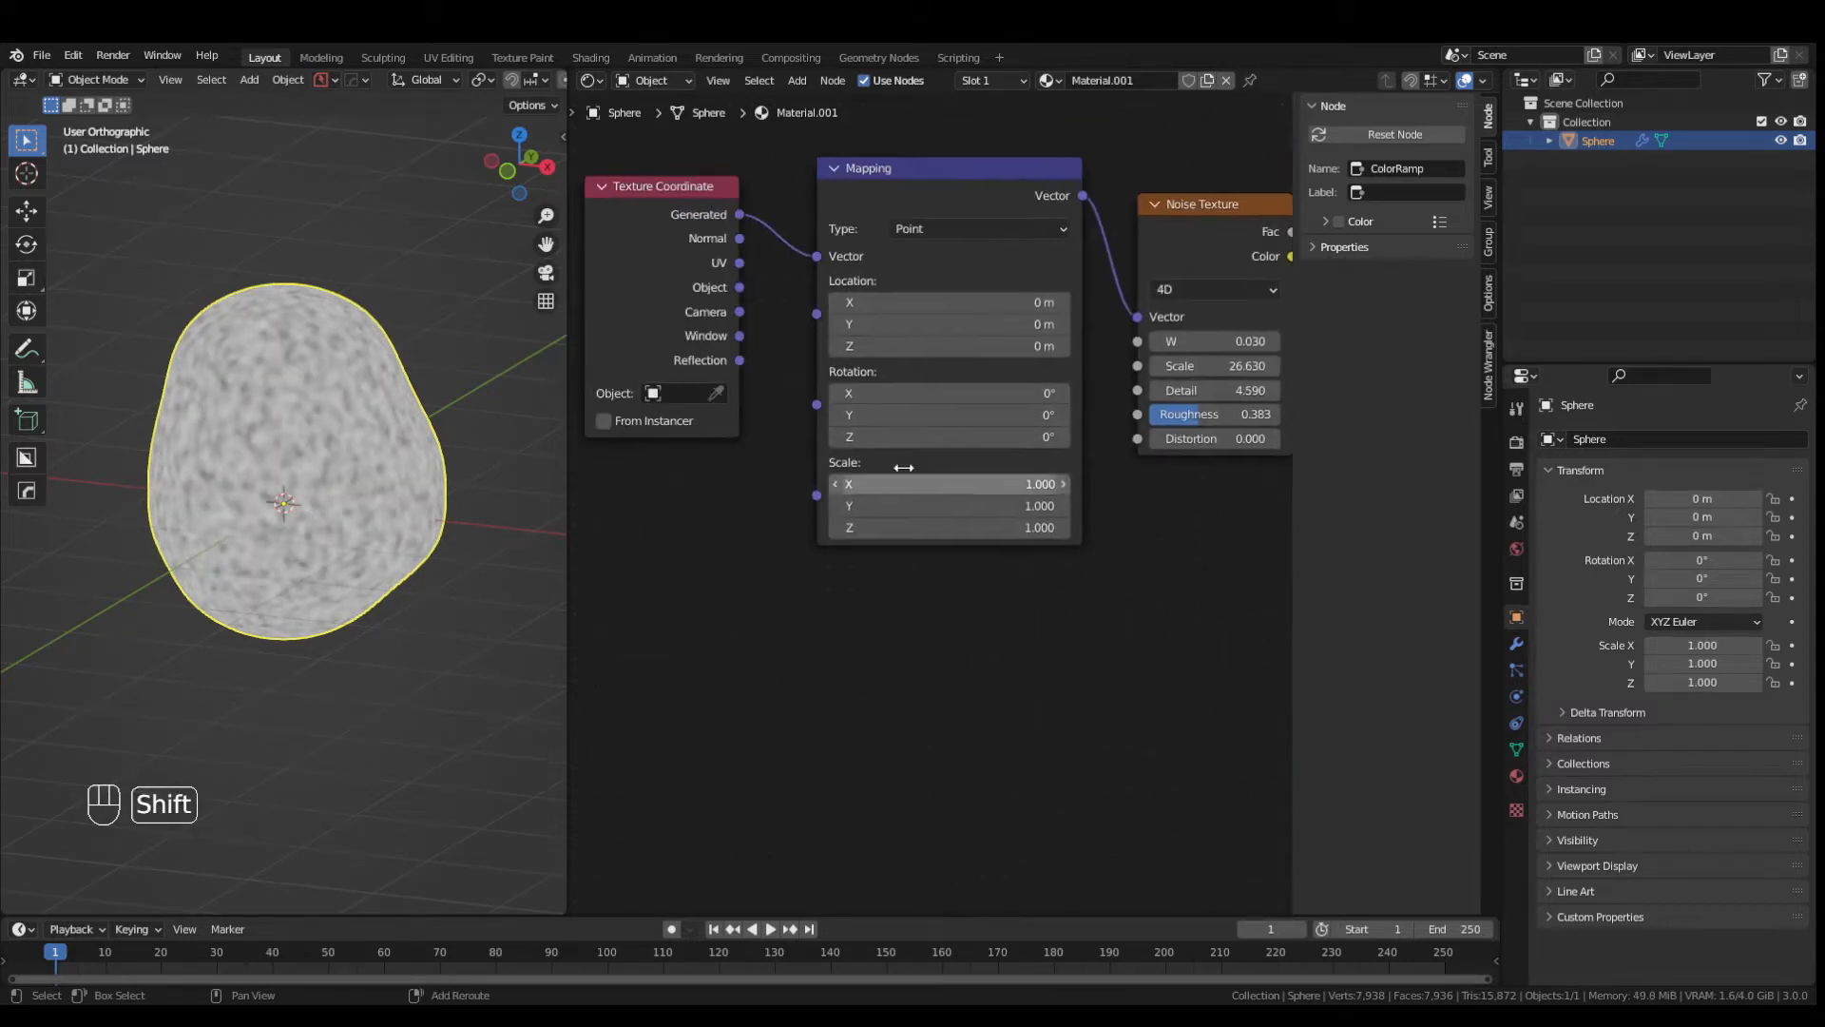
left_click_drag(739, 287, 817, 256)
middle_click_drag(1091, 549, 994, 573)
left_click_drag(1107, 414, 1145, 414)
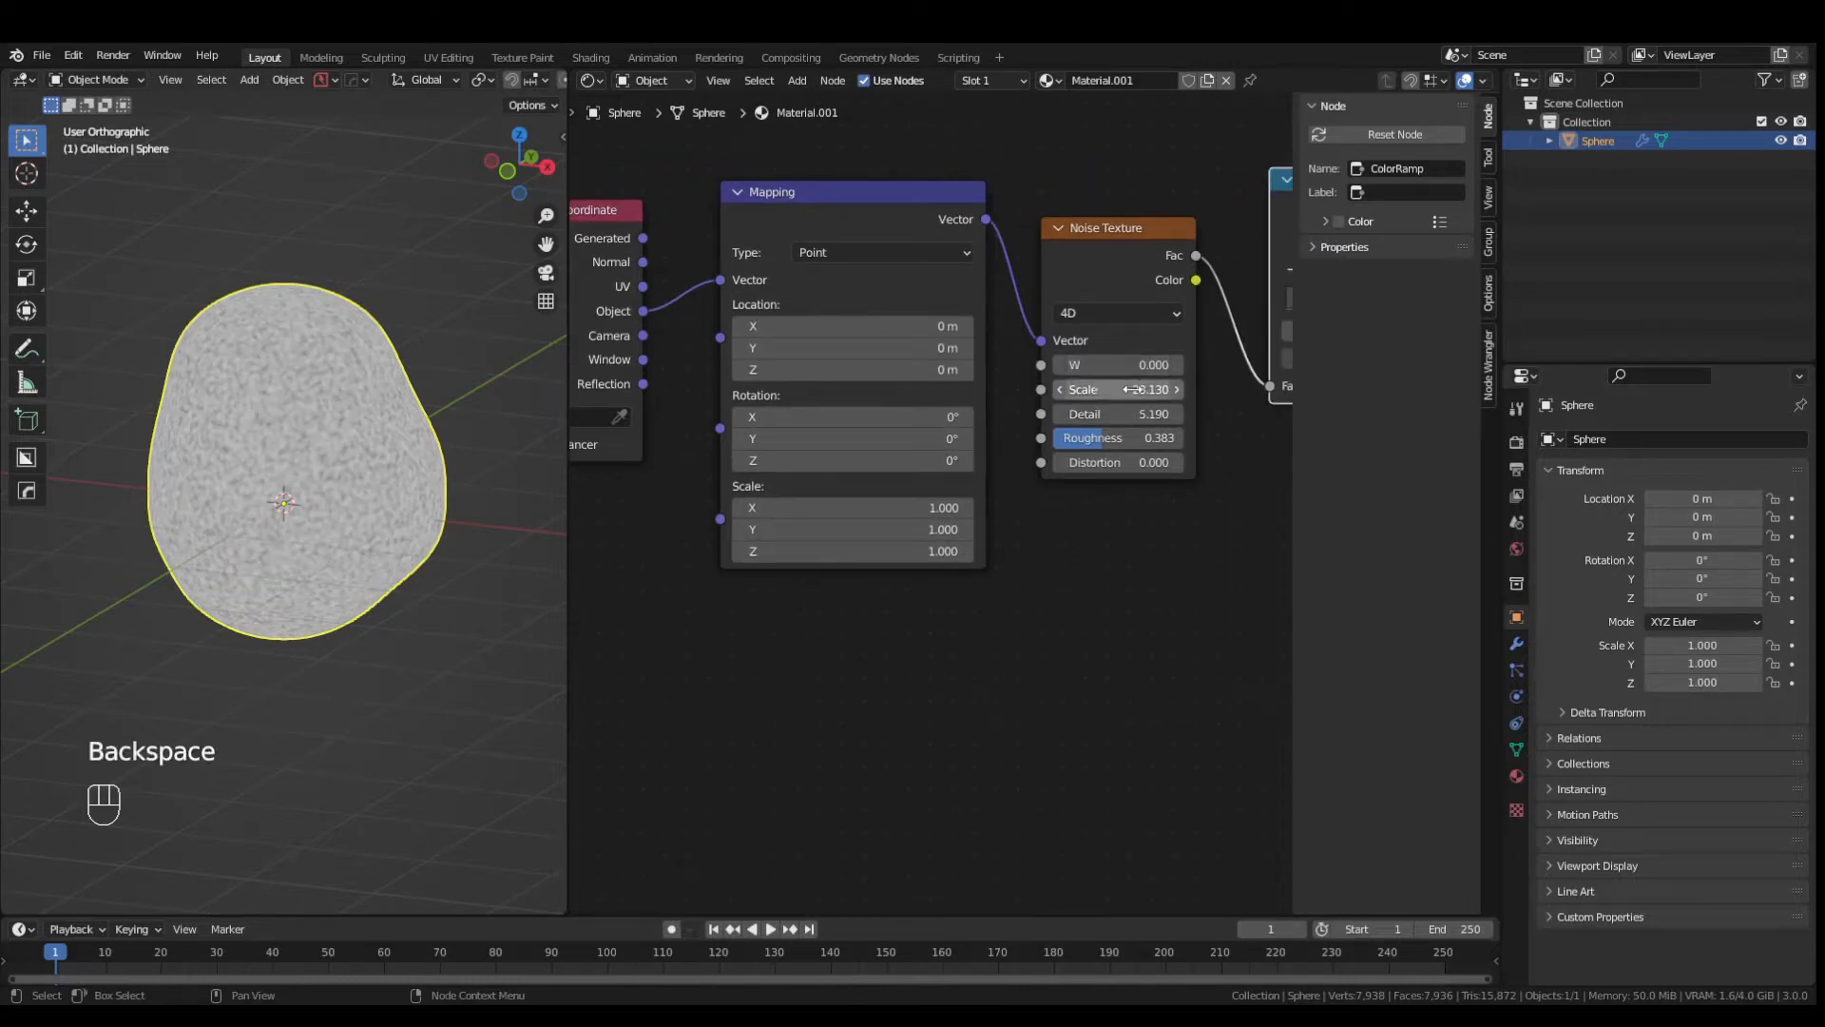
key("ctrl+z")
- Duplicate the Noise Texture and ColorRamp pair below the originals and feed the duplicate noise from the Mapping vector
middle_click_drag(1141, 228, 813, 219, "shift")
left_click(802, 216)
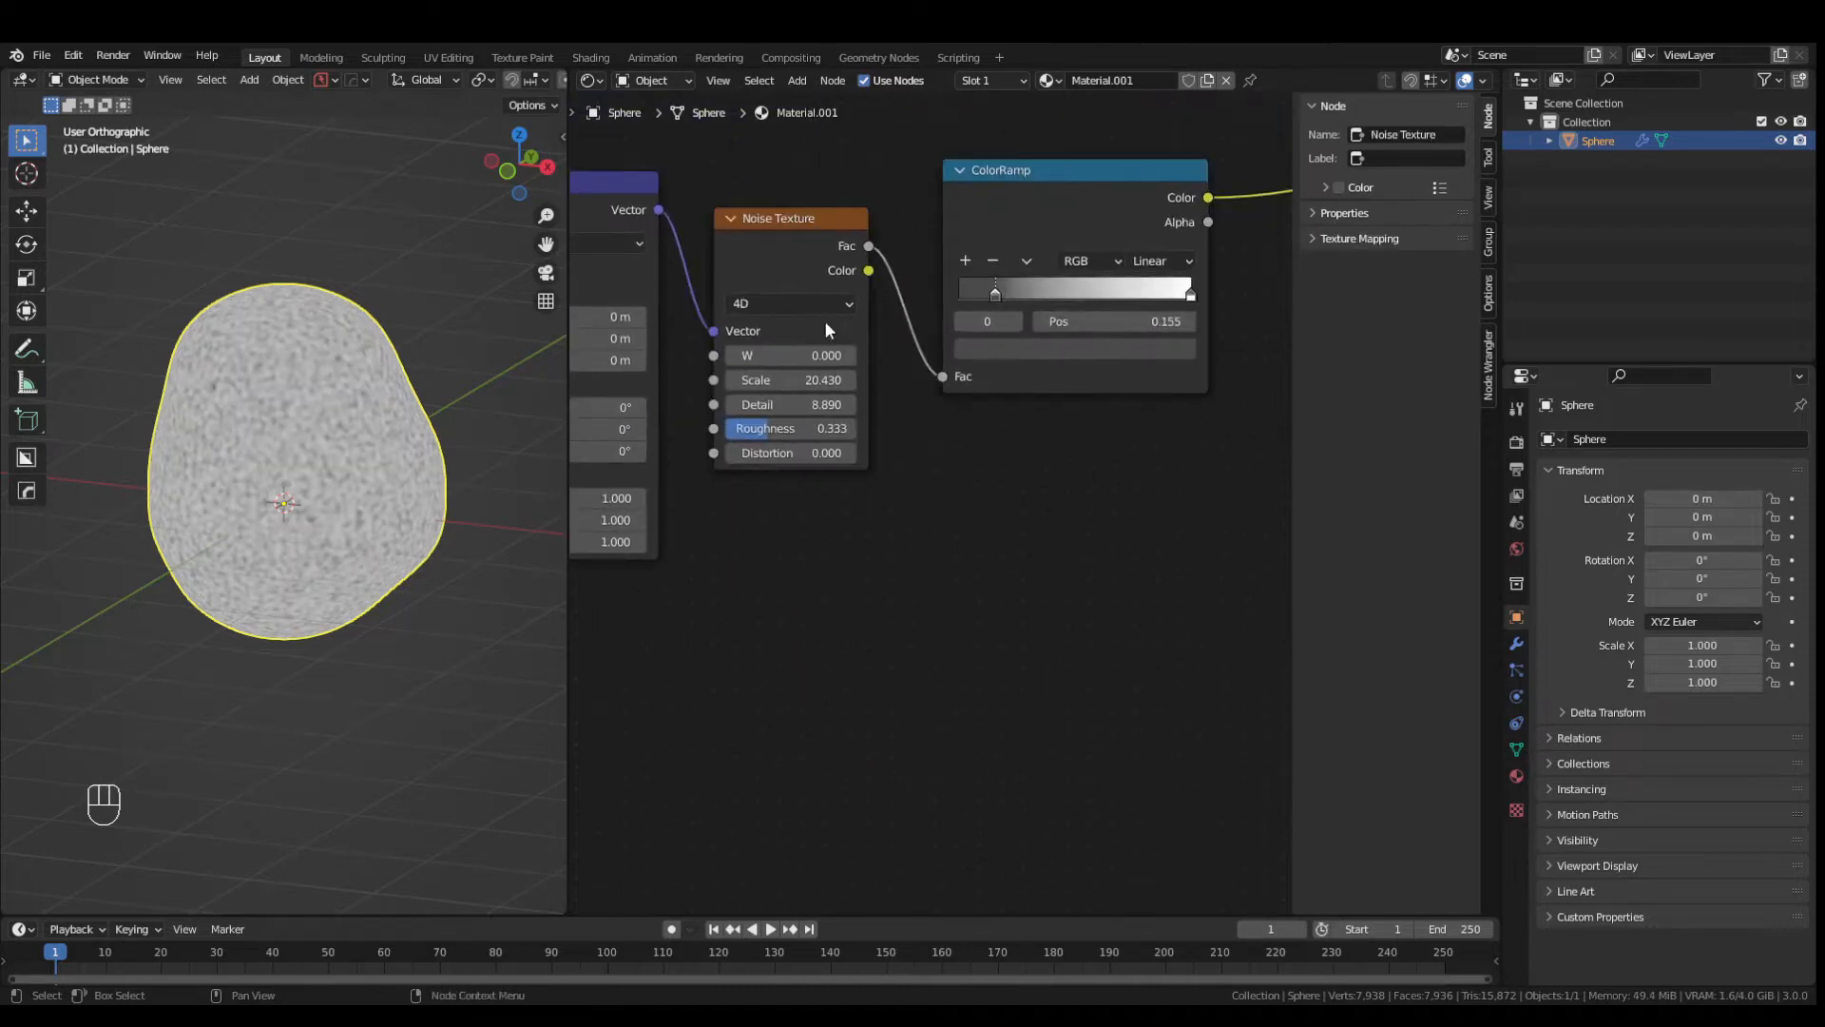
left_click(996, 174, "shift")
key("shift+d")
left_click(1220, 513)
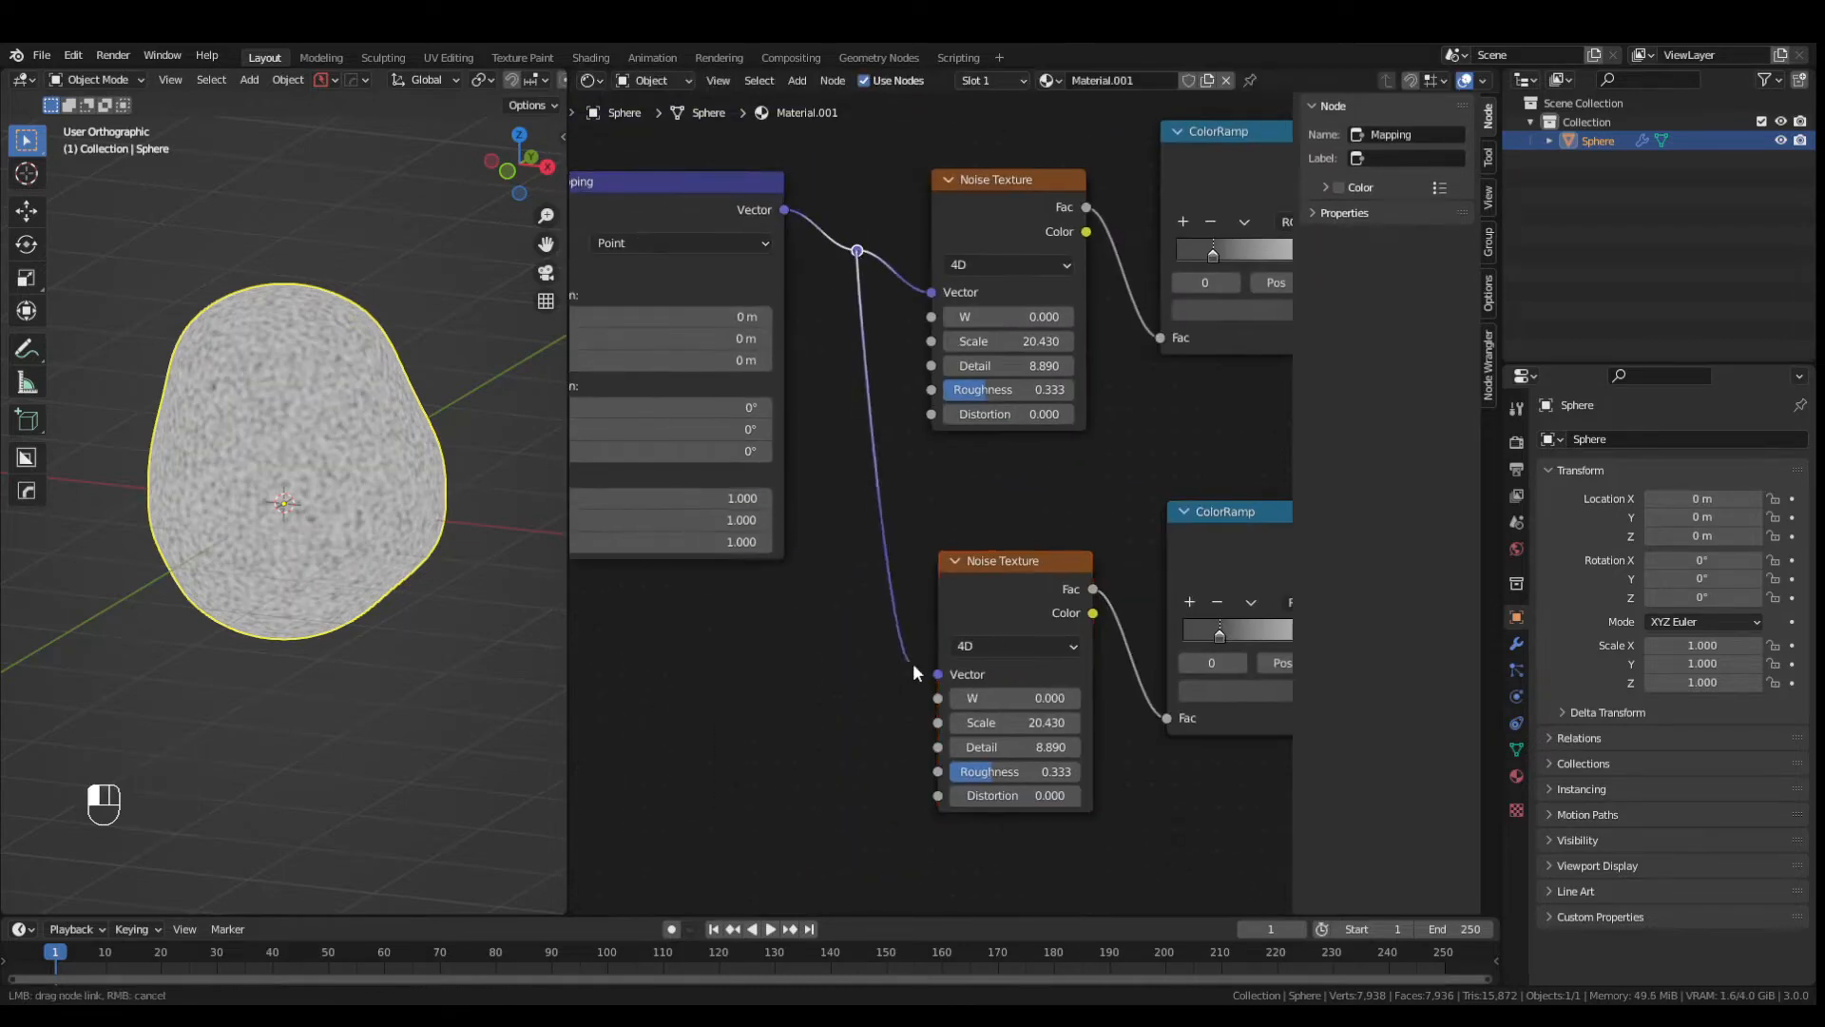
left_click_drag(912, 670, 936, 674)
- Preview the duplicate ColorRamp, set its light stop to position 0.95, and give the second noise scale 6.63 and detail 15
scroll(1040, 458, "down", 4)
left_click_drag(926, 466, 918, 460)
left_click_drag(894, 544, 852, 554)
left_click_drag(994, 545, 965, 549)
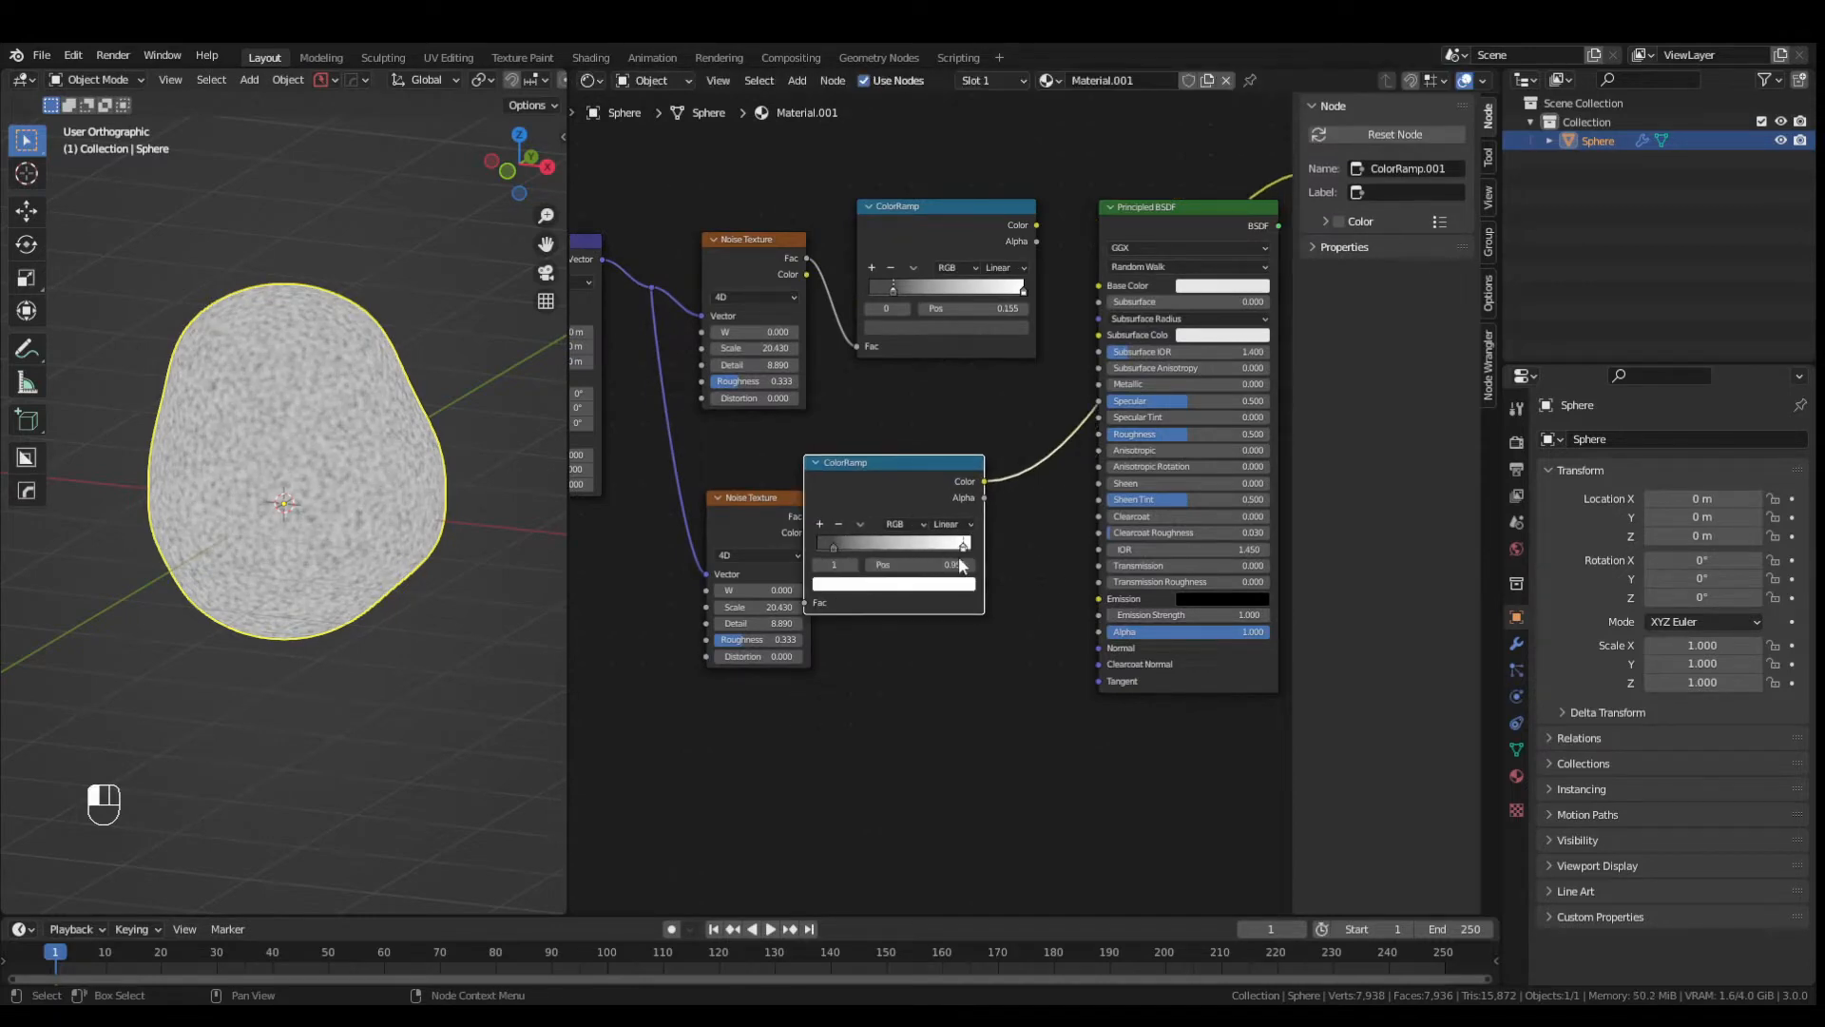
scroll(960, 564, "up", 2)
mouse_move(723, 645)
left_mouse_down()
mouse_move(684, 646)
mouse_move(721, 668)
left_mouse_up()
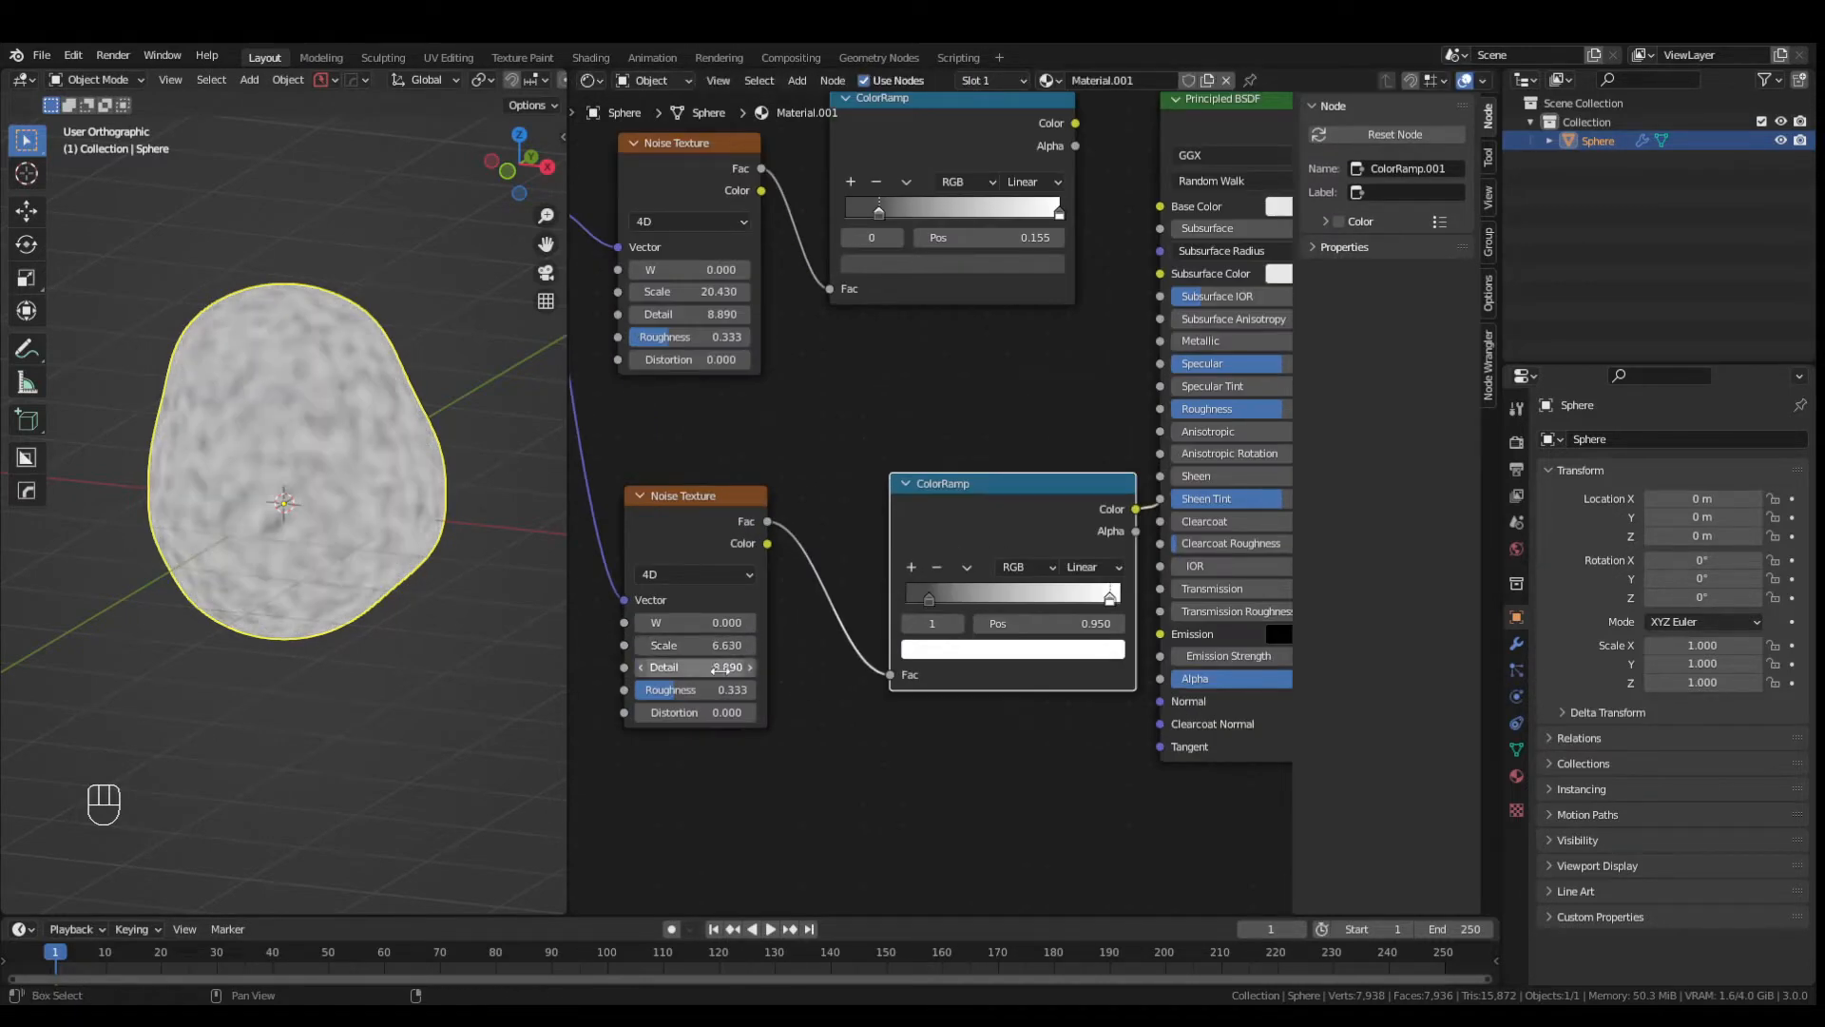
- Move the Principled BSDF node away from the ColorRamps to make room between them
scroll(941, 496, "down", 9)
middle_click_drag(1022, 483, 782, 505)
left_click(1190, 335)
left_click_drag(884, 327, 1072, 390)
scroll(934, 407, "up", 2)
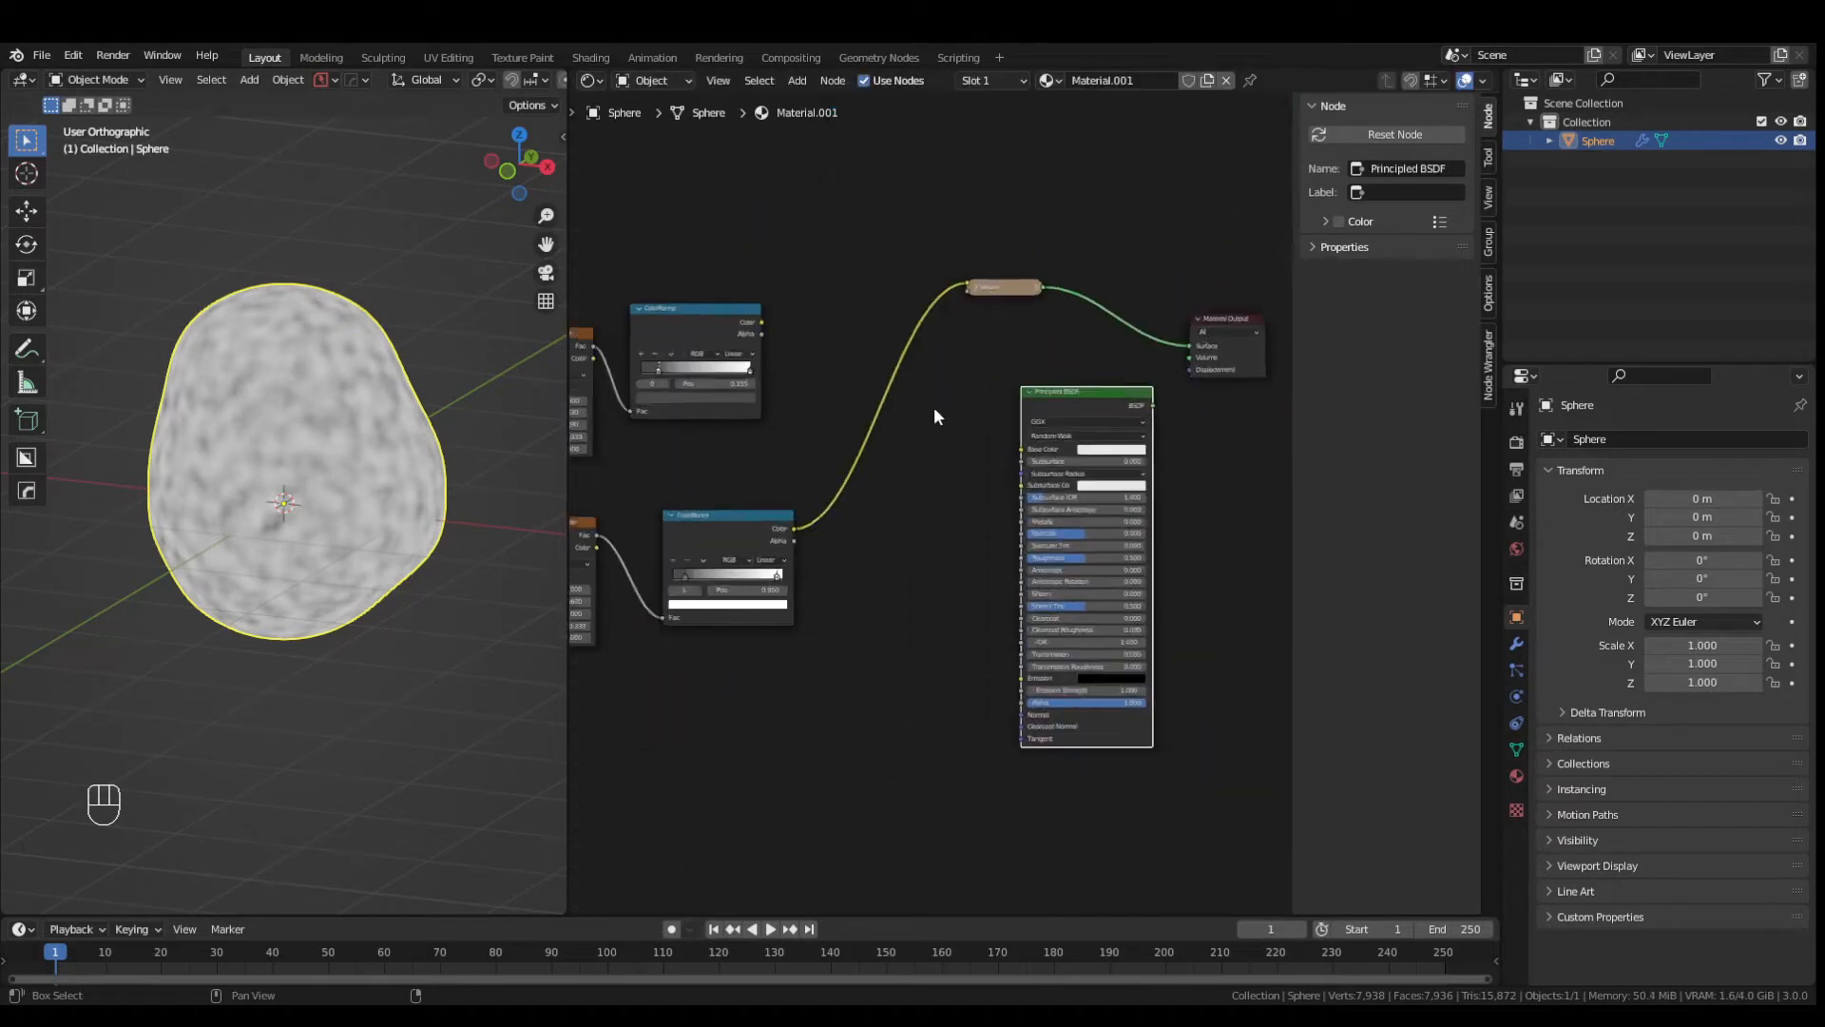
- Combine the two ColorRamps' colours in a MixRGB node set to Multiply and preview the mix on the sphere
key("shift+a")
left_click(949, 462)
left_click(1006, 499)
left_click(922, 496)
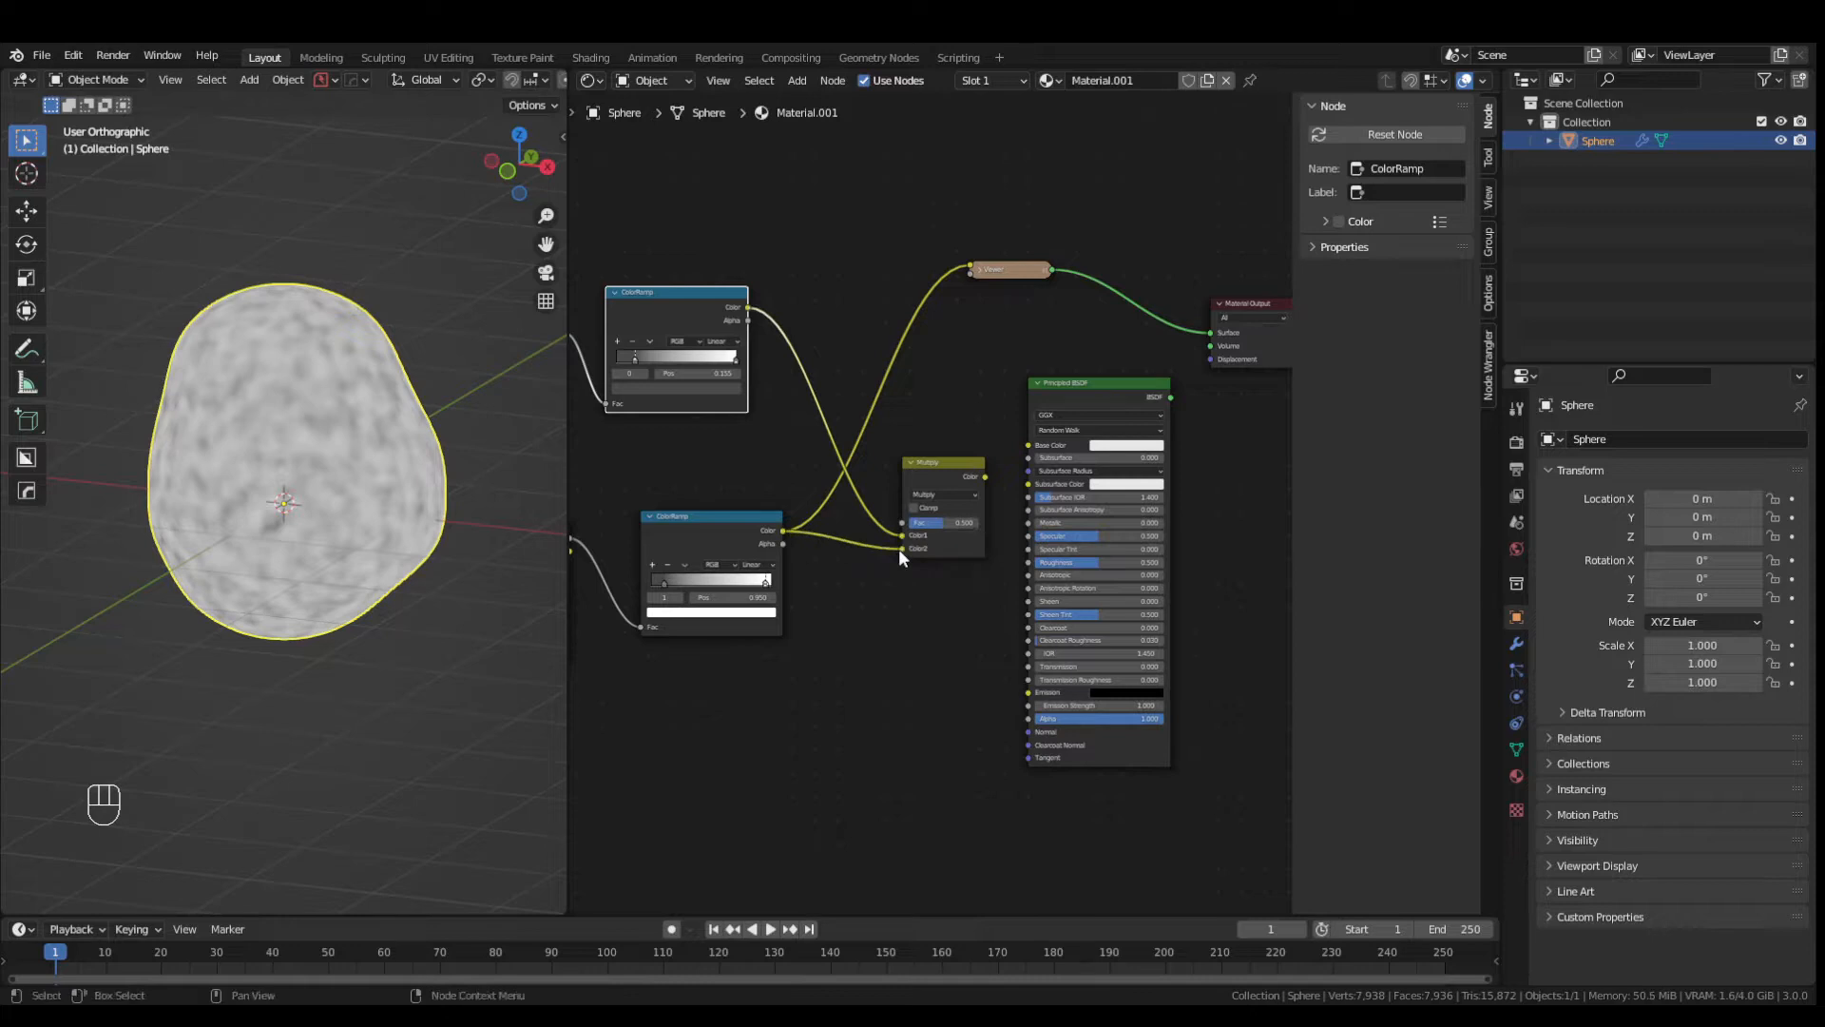
left_click(922, 460, "ctrl+shift")
- Set the second ColorRamp's dark stop to position 0.132 and the first Noise Texture's scale to 7.93
scroll(328, 507, "up", 4)
scroll(947, 528, "up", 1)
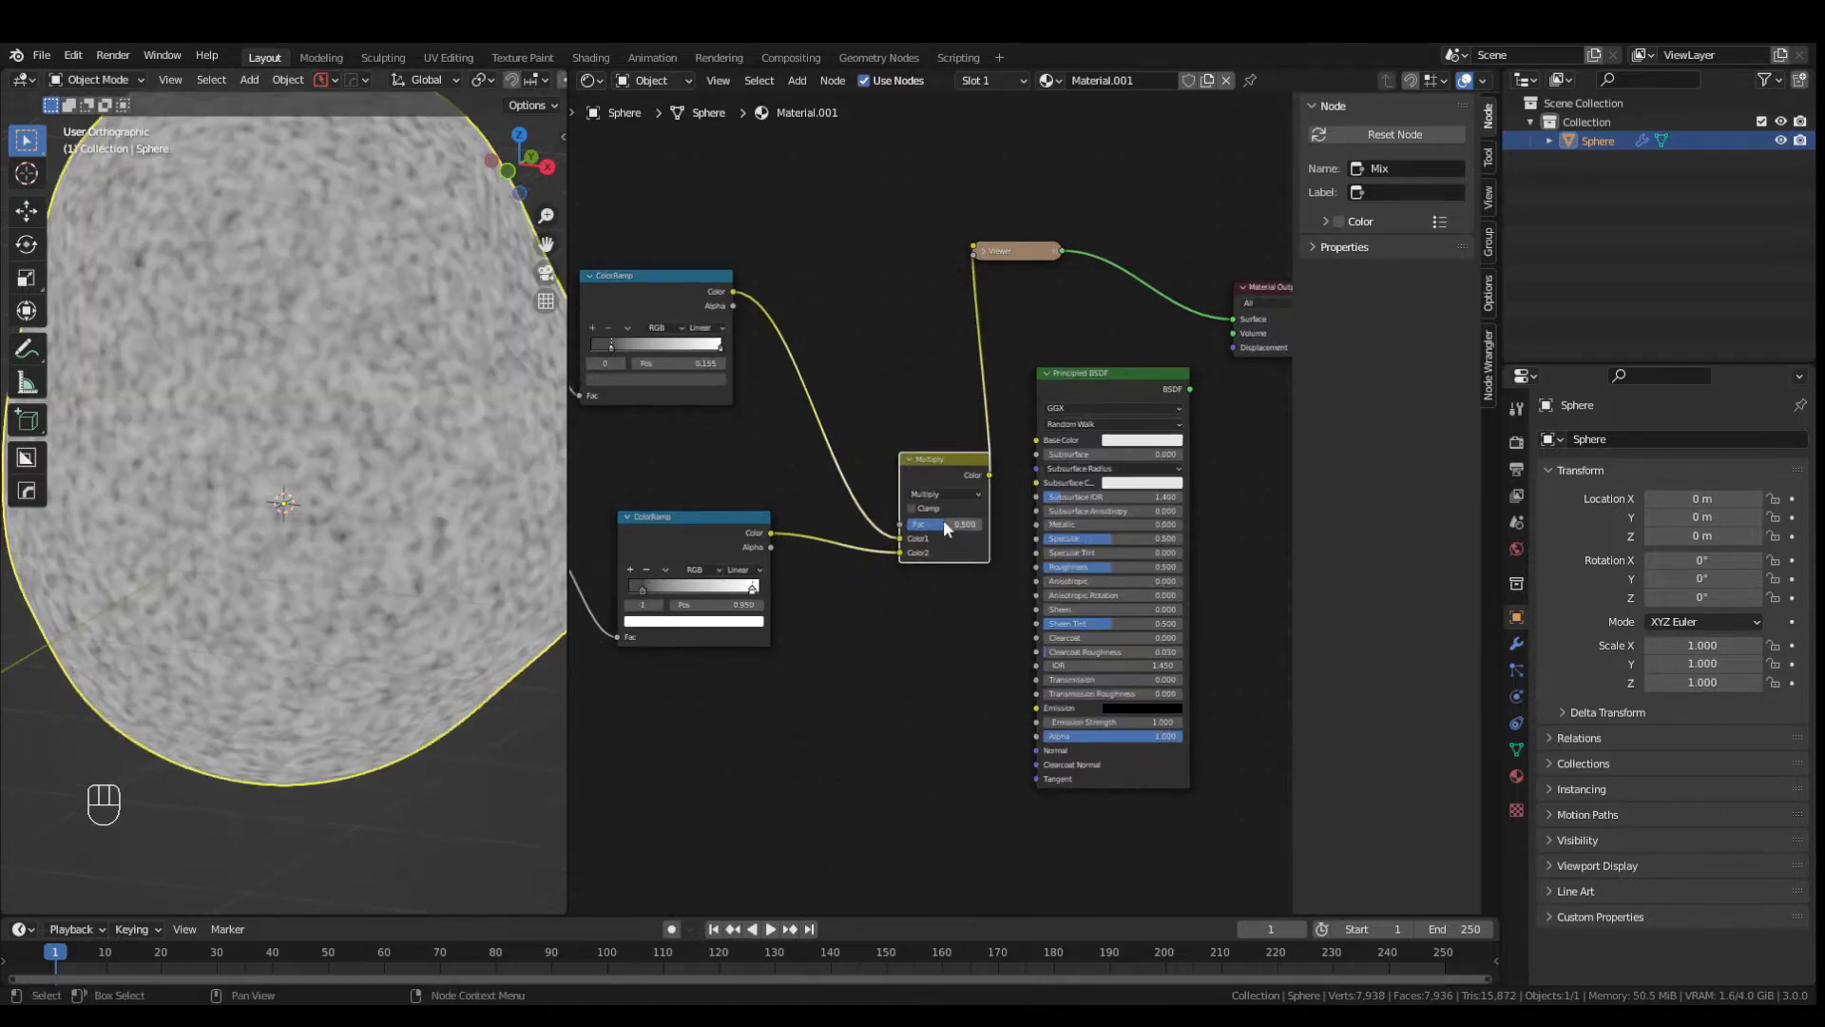
scroll(328, 507, "down", 4)
left_click_drag(660, 593, 684, 584)
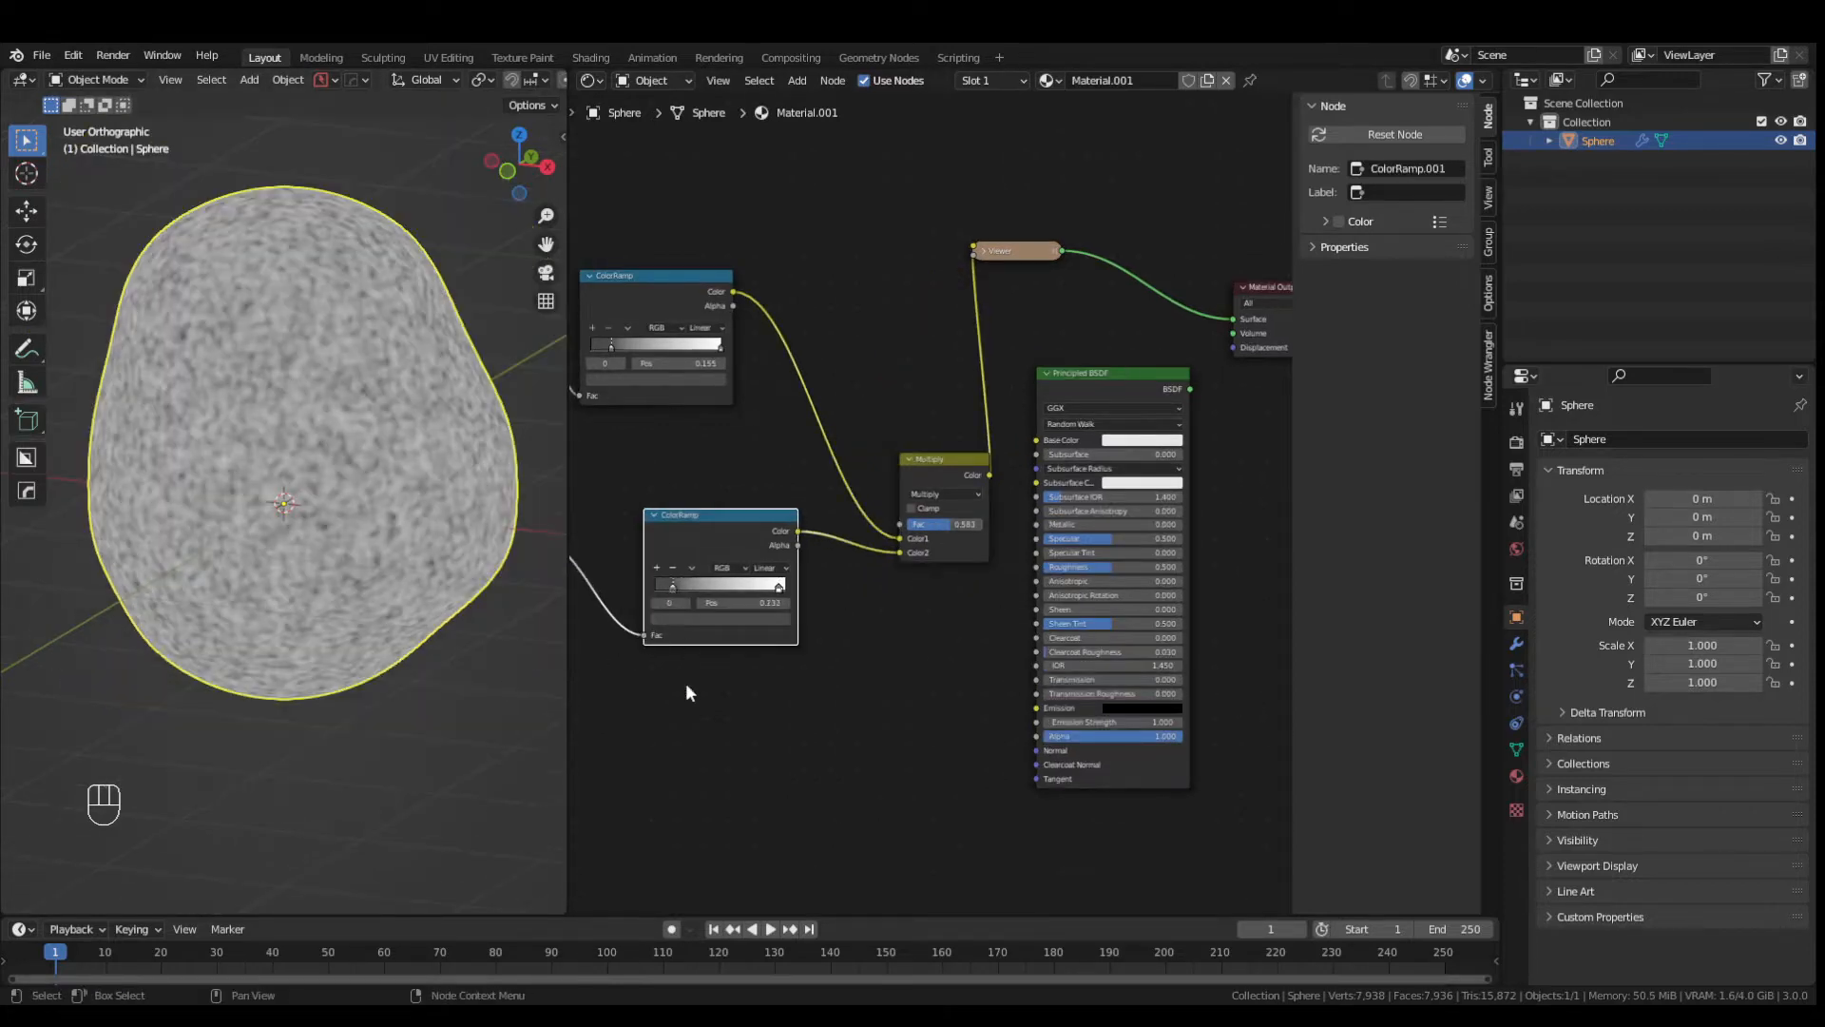
scroll(686, 682, "up", 2)
left_click_drag(713, 337, 623, 336)
left_click(1236, 476, "ctrl+shift")
middle_click_drag(1236, 475, 1091, 475)
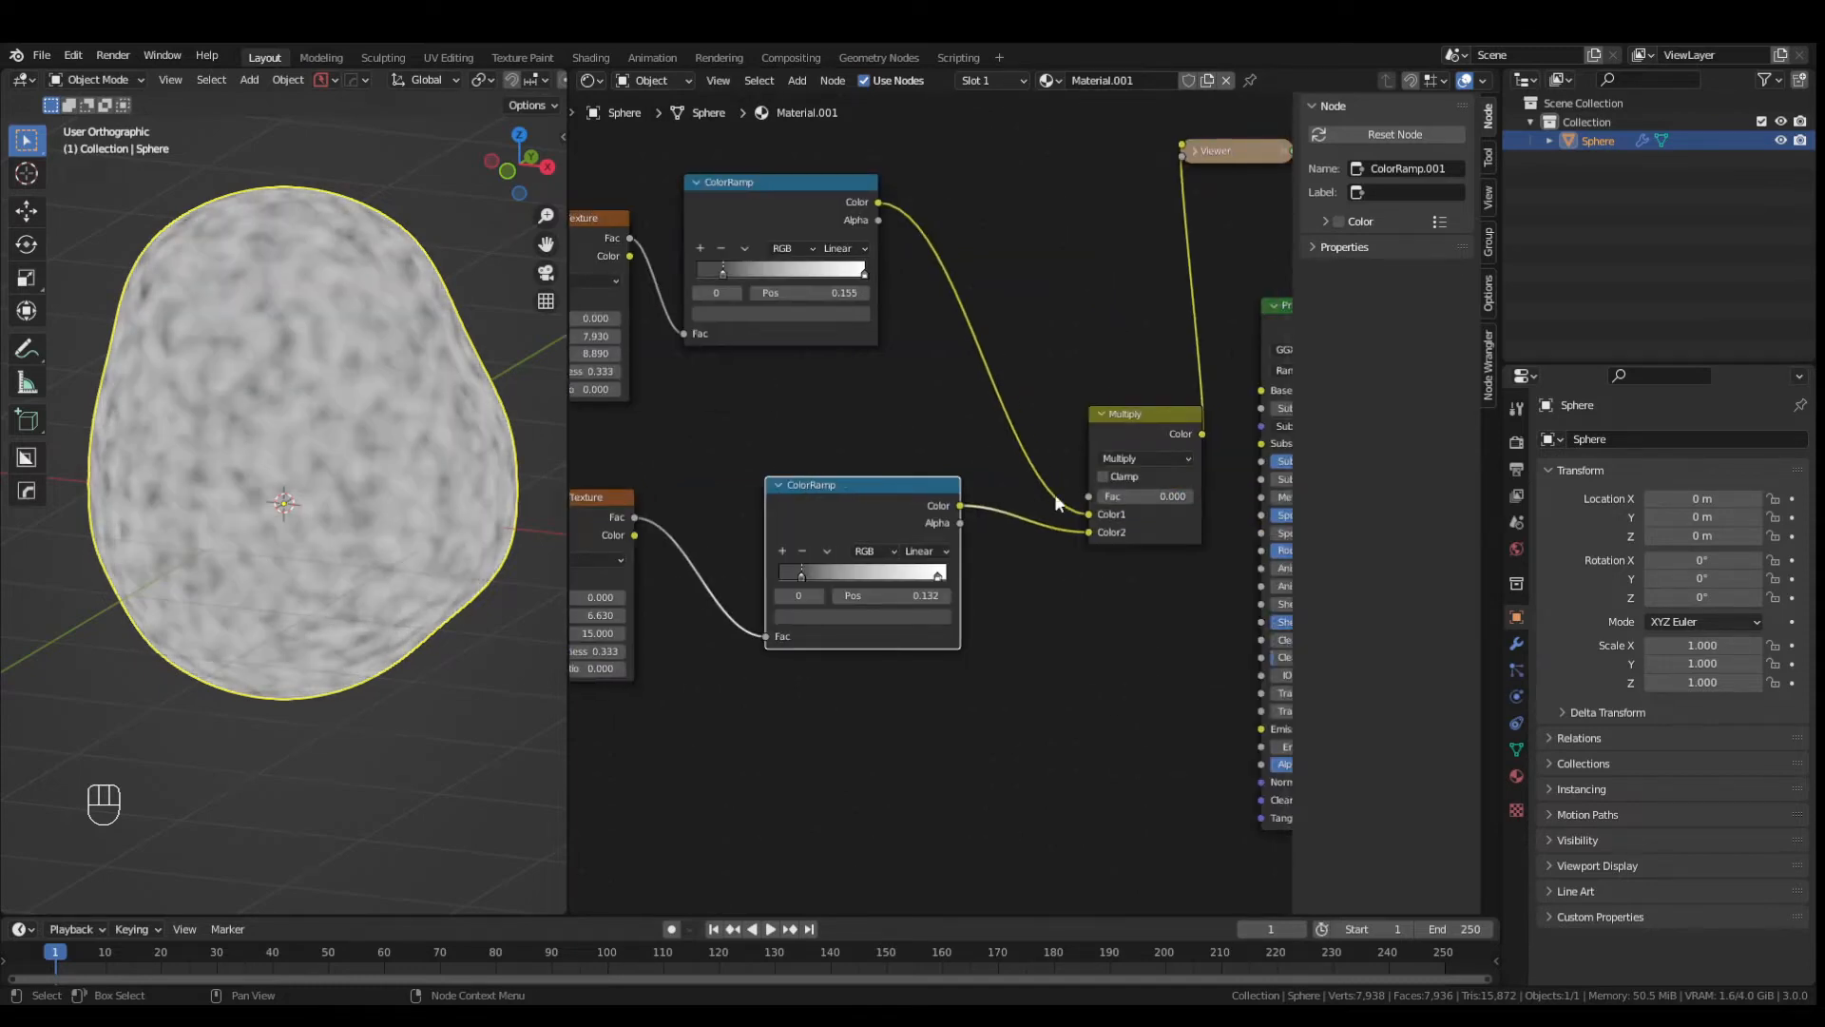
- Rearrange the second ColorRamp's stops, set the Multiply factor to 0.325, and move the first ramp's dark stop to 0.1
left_click_drag(792, 575, 833, 585)
left_click_drag(837, 582, 869, 580)
mouse_move(915, 496)
left_mouse_down()
mouse_move(939, 494)
mouse_move(883, 498)
left_mouse_up()
left_click_drag(1129, 496, 1179, 496)
left_click_drag(722, 273, 719, 277)
- Insert a third ColorRamp between the Multiply node and the Principled BSDF's Base Color, and connect the BSDF to the Material Output
scroll(931, 459, "down", 4)
middle_click_drag(931, 459, 679, 446)
left_click_drag(983, 351, 1188, 433)
scroll(922, 500, "up", 6)
key("shift+a")
left_click(986, 485)
type("col")
key("Return")
left_click(986, 462)
left_click_drag(856, 406, 953, 637)
left_click(1262, 418, "ctrl+shift")
middle_click_drag(1116, 421, 1043, 396)
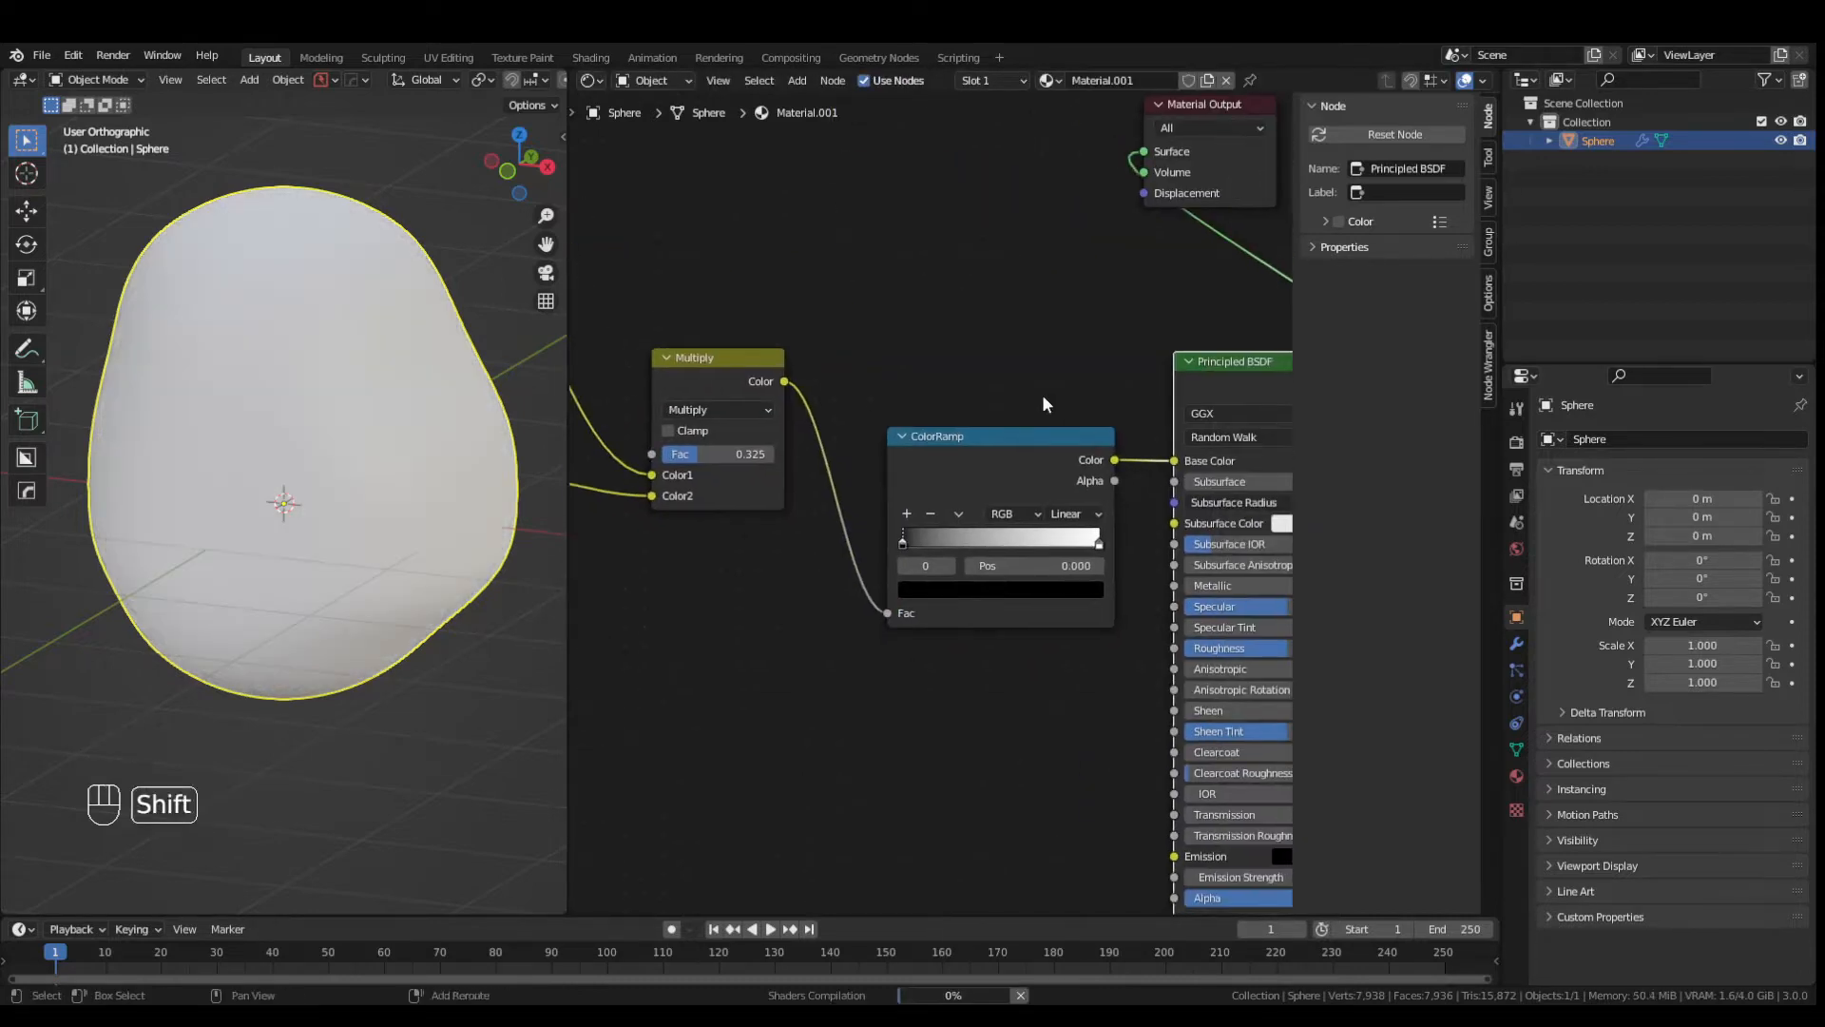
- Colour the third ColorRamp's dark stop brown and its light stop golden yellow, with the light stop at position 0.995
scroll(989, 538, "up", 3)
mouse_move(894, 555)
left_mouse_down()
mouse_move(927, 547)
mouse_move(899, 548)
left_mouse_up()
left_click_drag(1145, 556, 1103, 547)
left_click(1104, 546)
left_click(977, 602)
mouse_move(927, 378)
left_mouse_down()
mouse_move(936, 400)
mouse_move(913, 380)
mouse_move(941, 352)
left_mouse_up()
left_click(872, 535)
left_click(1065, 537)
left_click(977, 601)
- Set the second noise to scale 9.33 and detail 2.4, and the first noise to scale 2.93
middle_click_drag(641, 442, 1111, 379)
middle_click_drag(715, 511, 1122, 559)
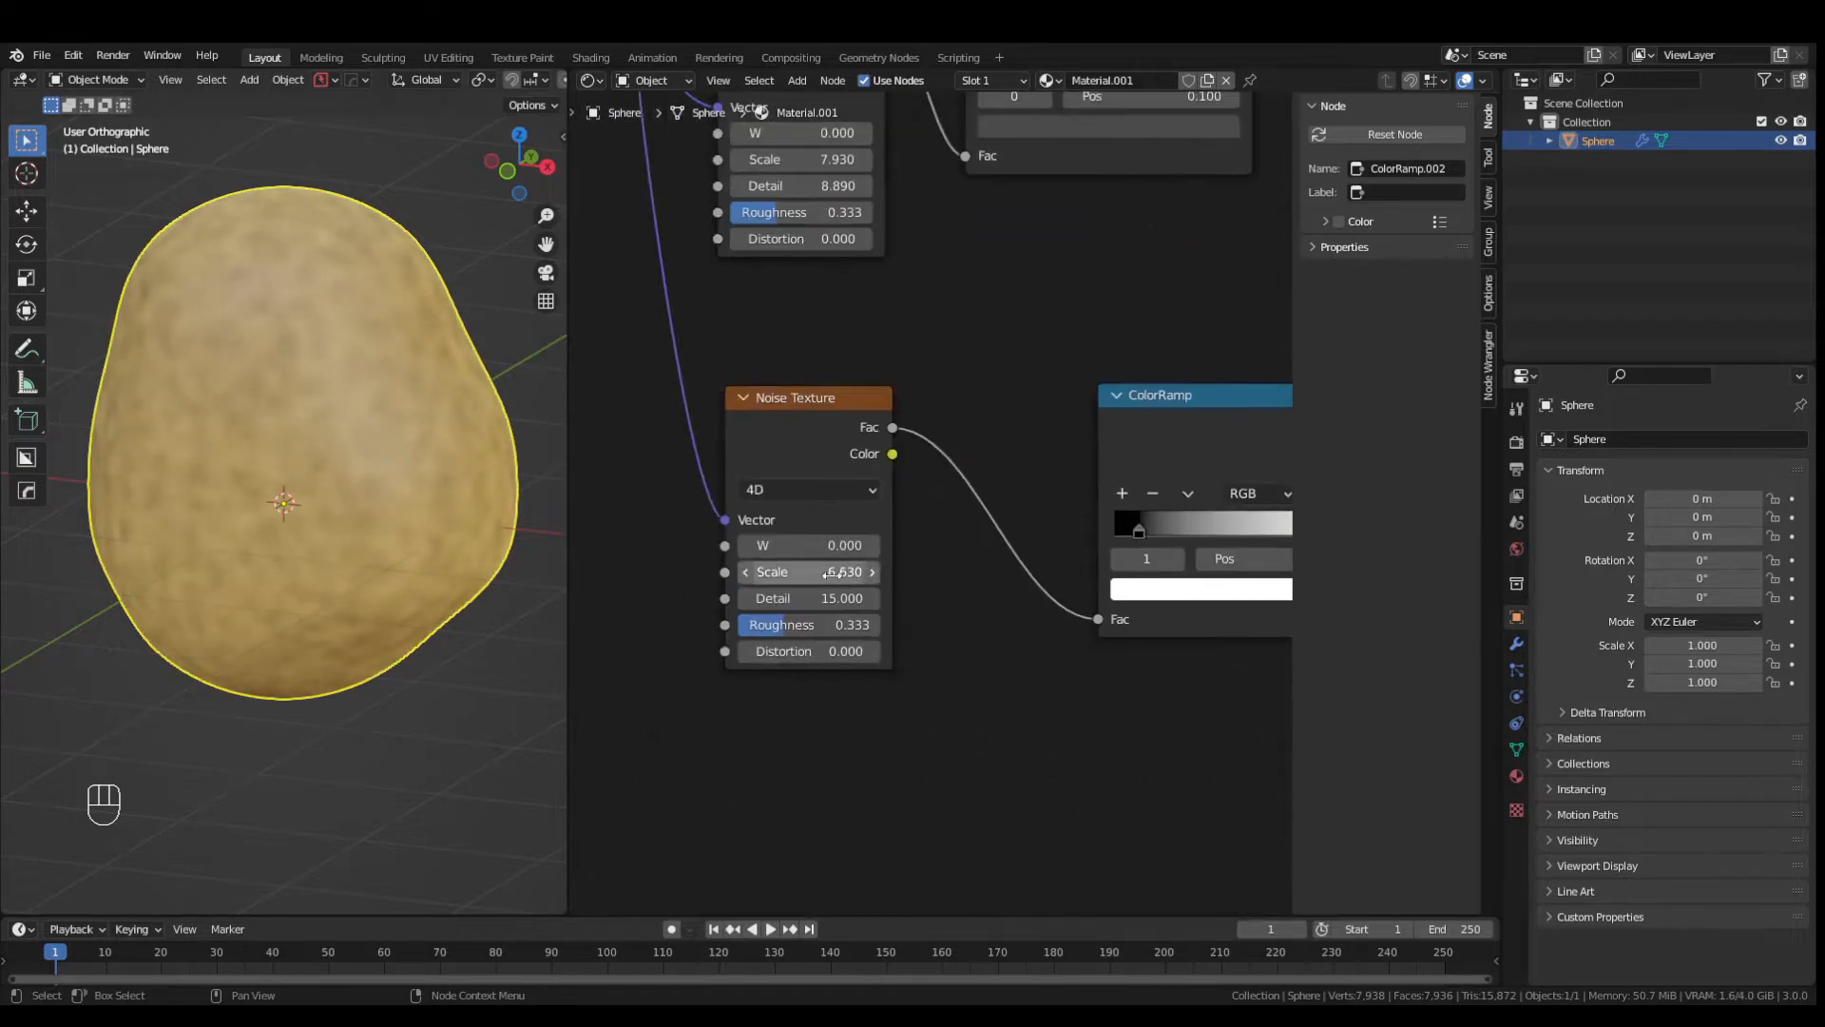
middle_click_drag(832, 572, 813, 591)
left_click_drag(829, 589, 856, 590)
middle_click_drag(766, 177, 818, 335)
left_click_drag(833, 335, 860, 336)
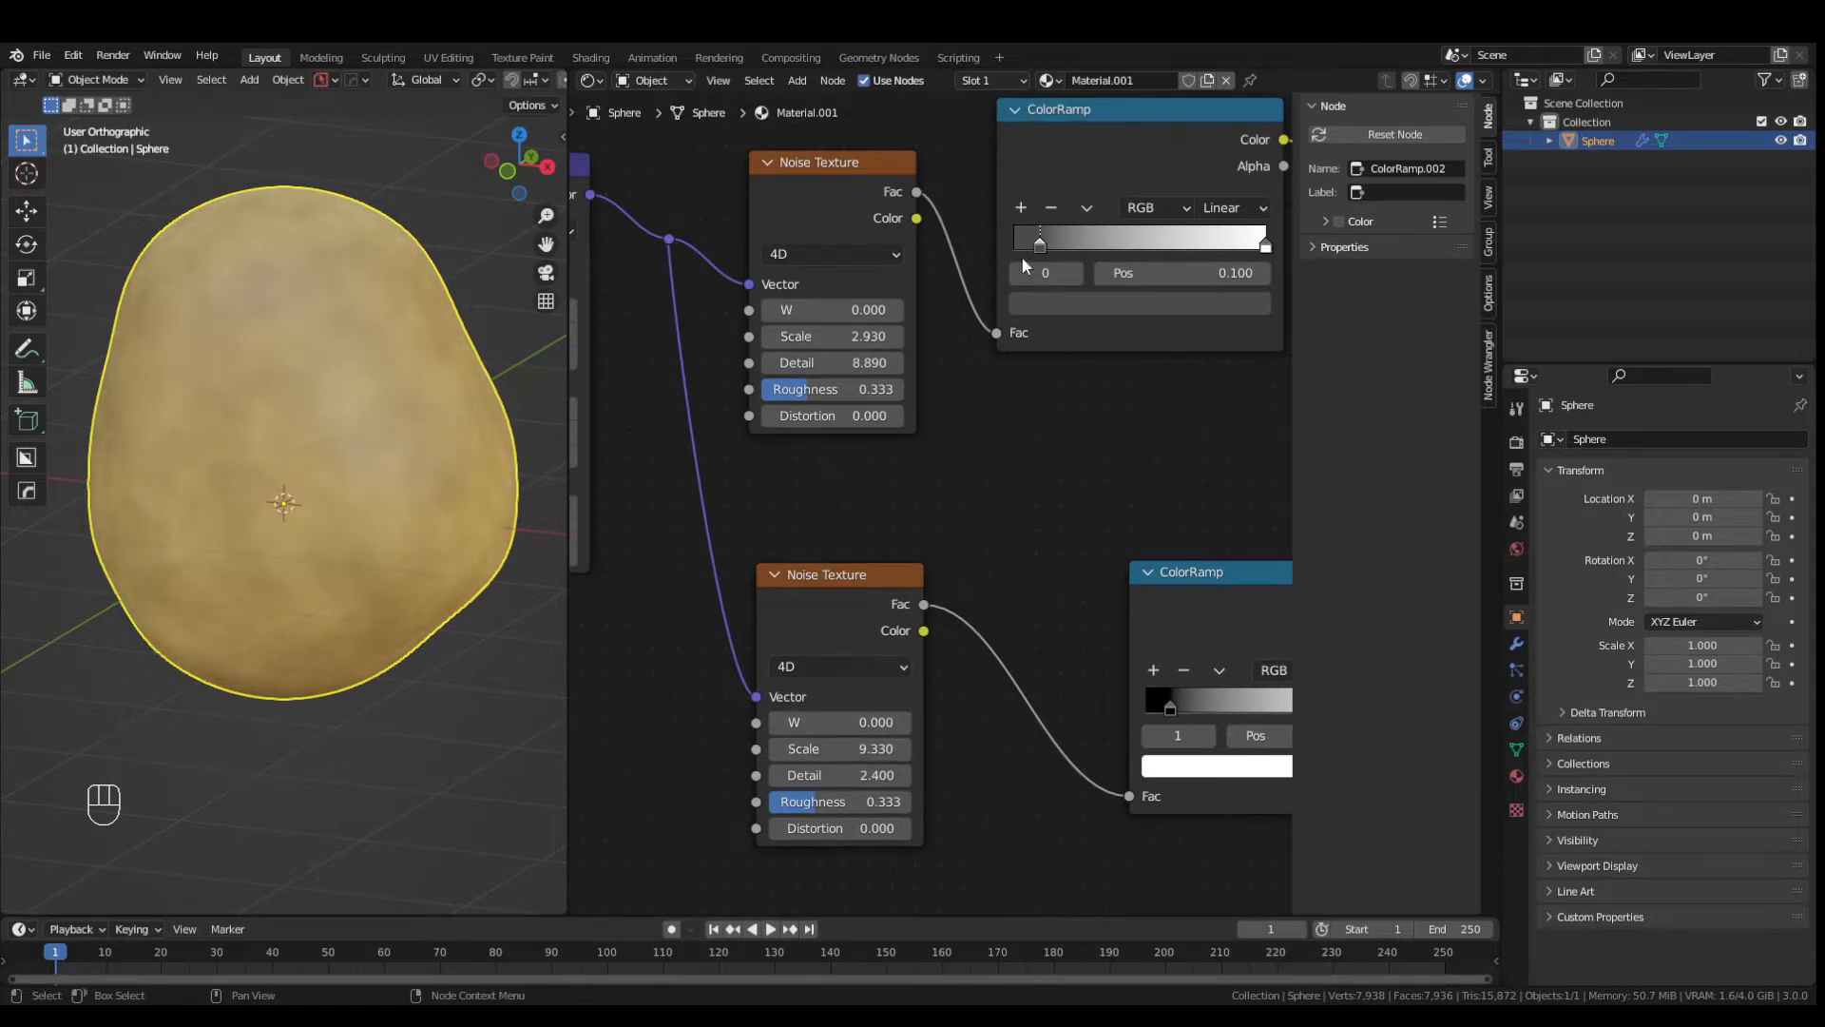
- Increase the first ColorRamp's dark range by moving its dark stop inward, and adjust its light stop
left_click_drag(1067, 261, 1076, 261)
left_click(1140, 303)
mouse_move(1210, 342)
left_mouse_down()
mouse_move(1210, 475)
mouse_move(1210, 343)
left_mouse_up()
middle_click_drag(1056, 465, 896, 511)
left_click_drag(1106, 288, 1062, 287)
- Move the second ColorRamp's light stop to position 0.582 and raise the second noise's scale to 14.23
middle_click_drag(1237, 753, 1241, 657)
scroll(1240, 657, "up", 1)
left_click_drag(1240, 656, 1060, 656)
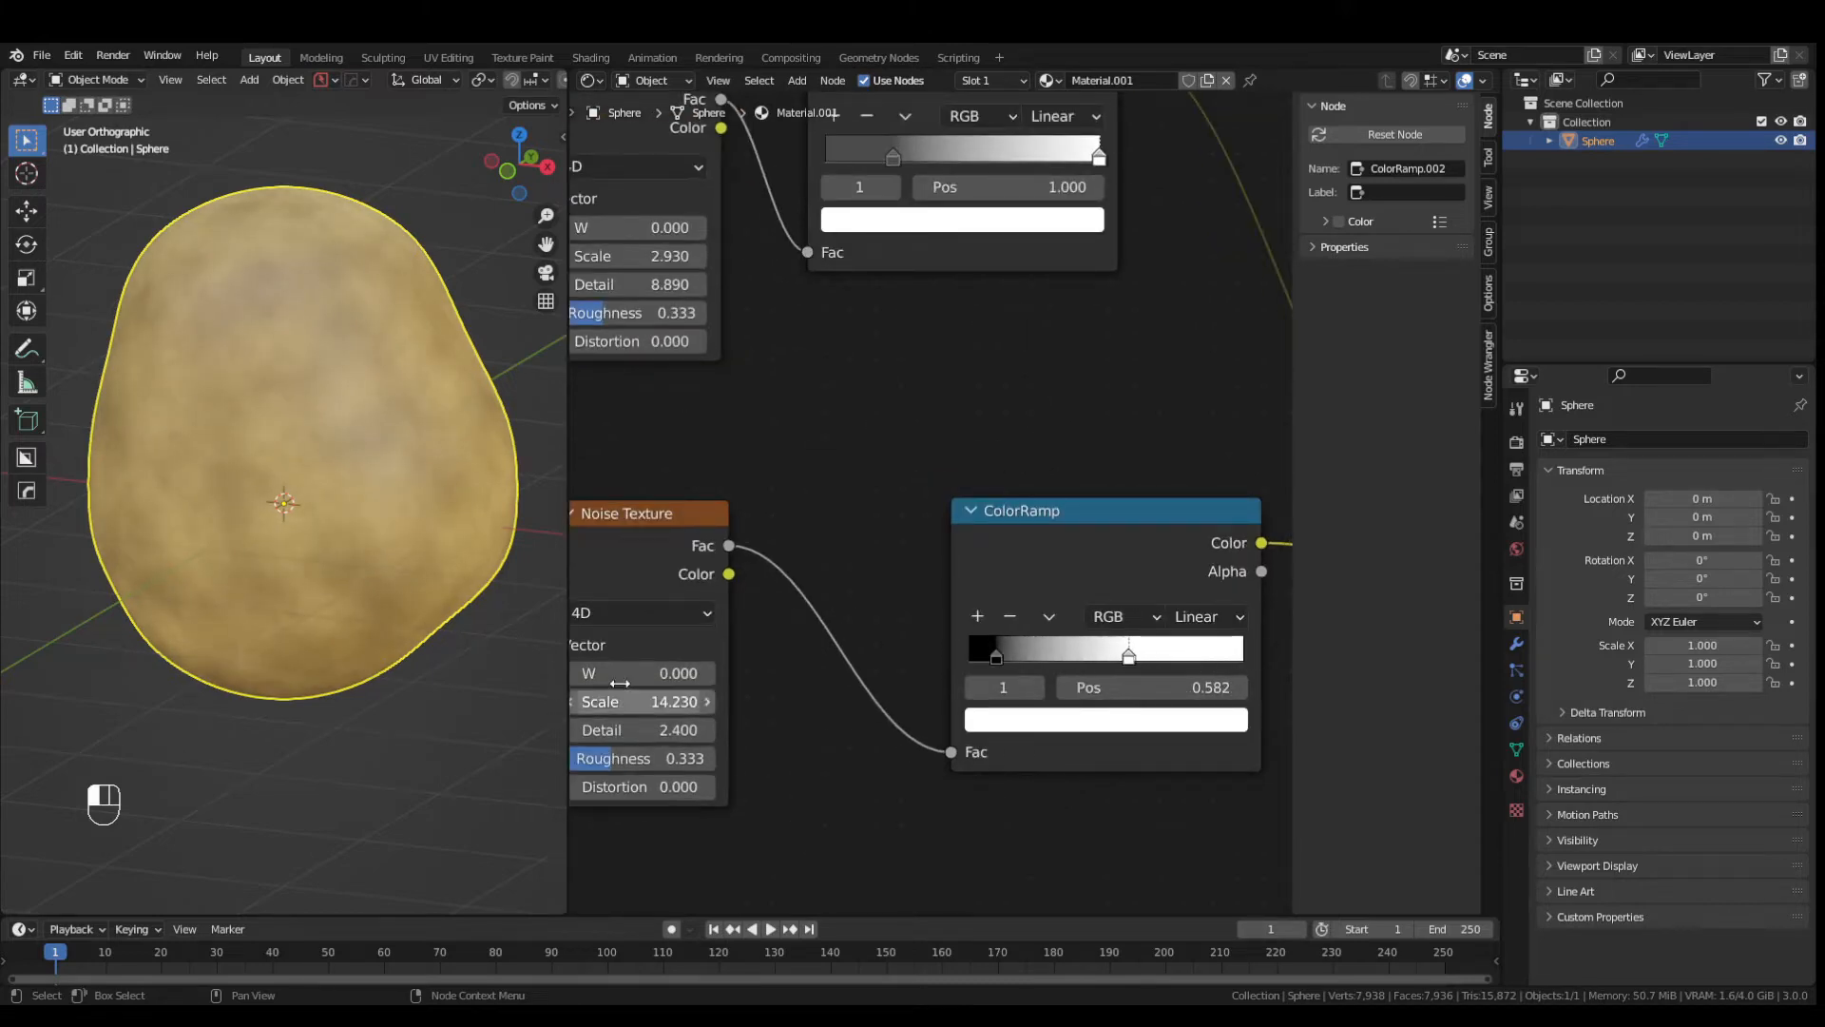
scroll(424, 530, "down", 2)
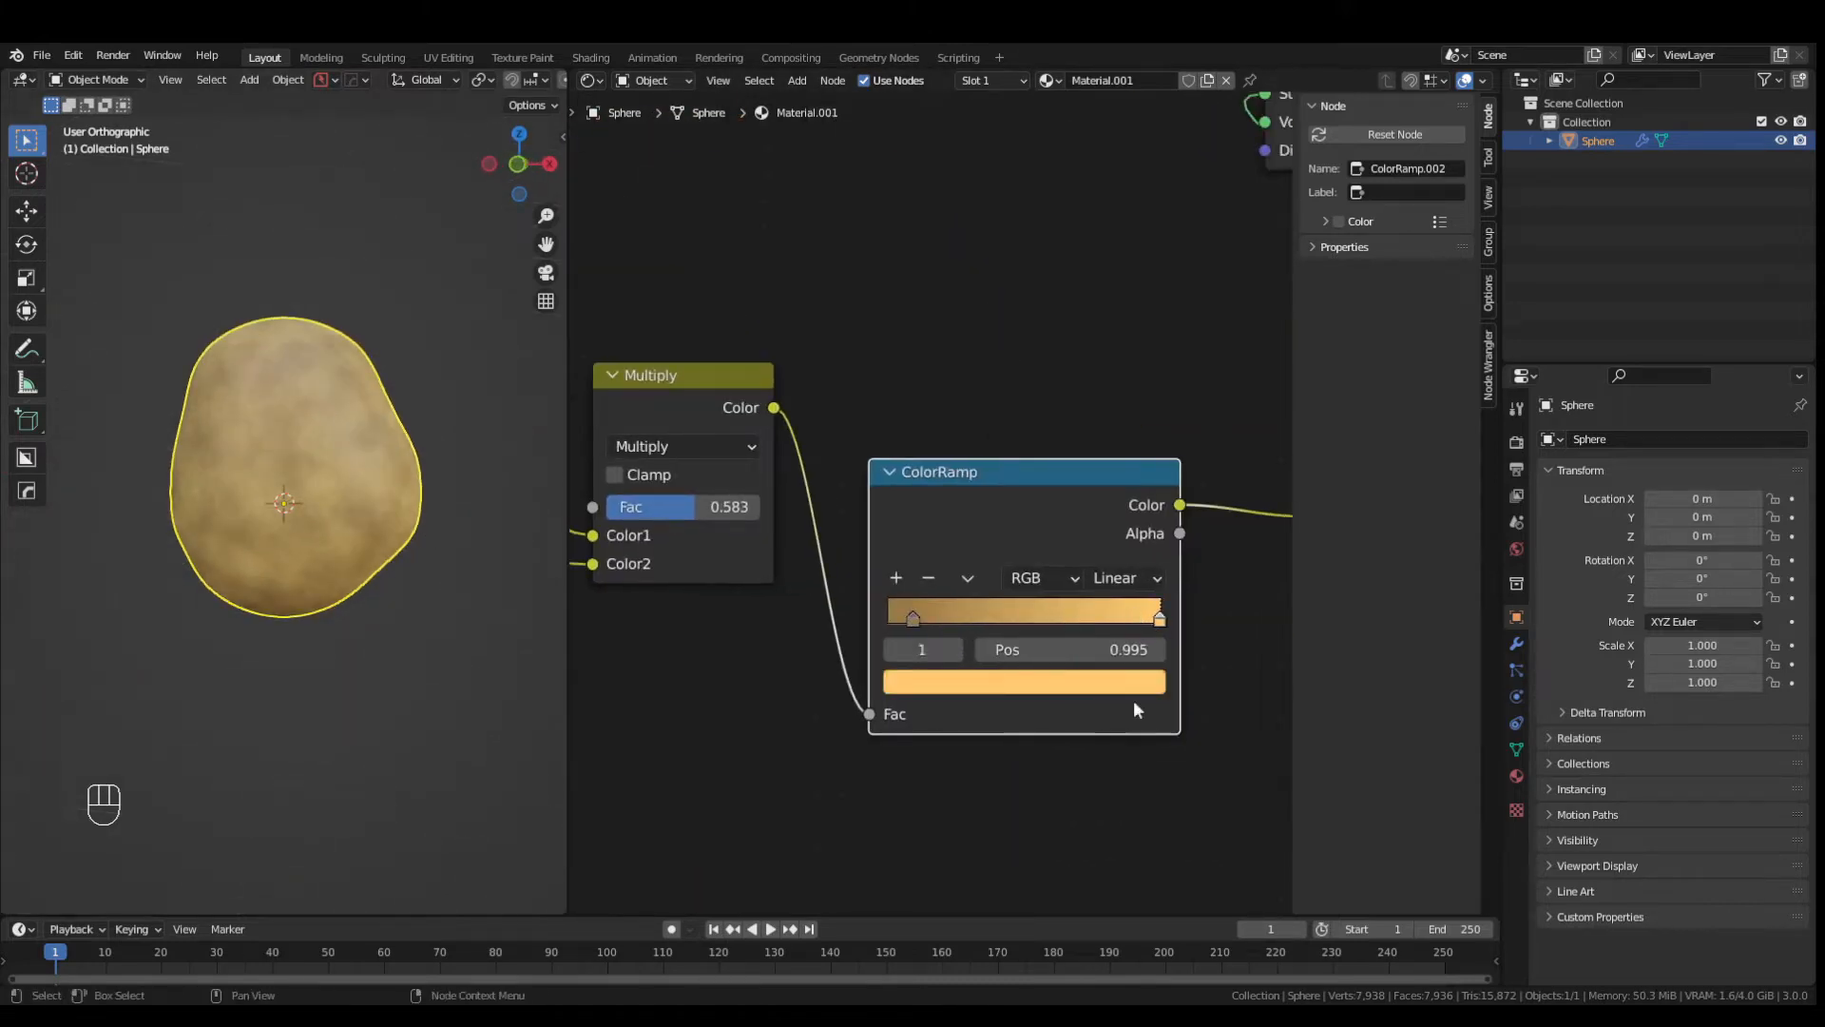
- Recolour the third ColorRamp's light and dark stops with warmer, darker orange-brown tones
left_click(1131, 685)
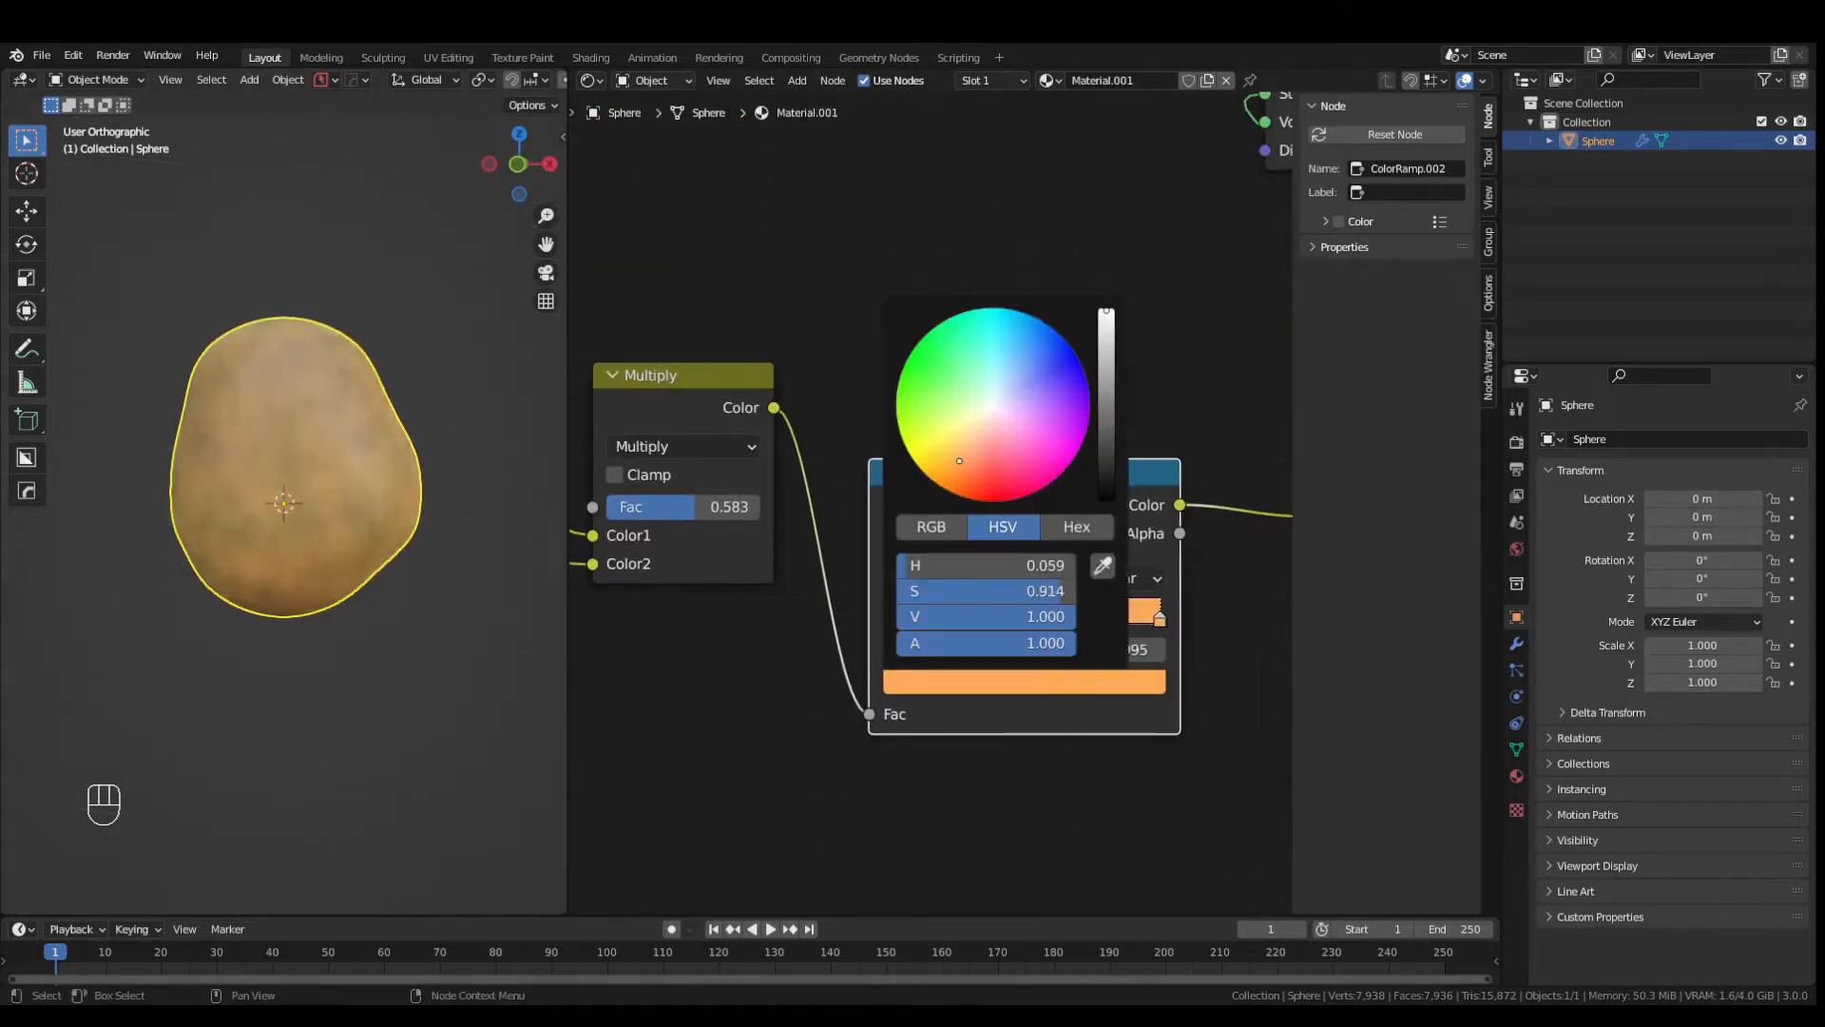
left_click(910, 622)
left_click(998, 682)
left_click(1102, 567)
left_click(1129, 611)
left_click(1101, 690)
left_click_drag(951, 464, 951, 472)
left_click_drag(1106, 352, 1106, 377)
- Merge the Shader Editor back into a single viewport and show the sphere's mesh in front-view wireframe for editing
scroll(409, 609, "down", 2)
middle_click_drag(409, 608, 20, 685)
scroll(20, 684, "up", 3)
left_click_drag(568, 213, 885, 213)
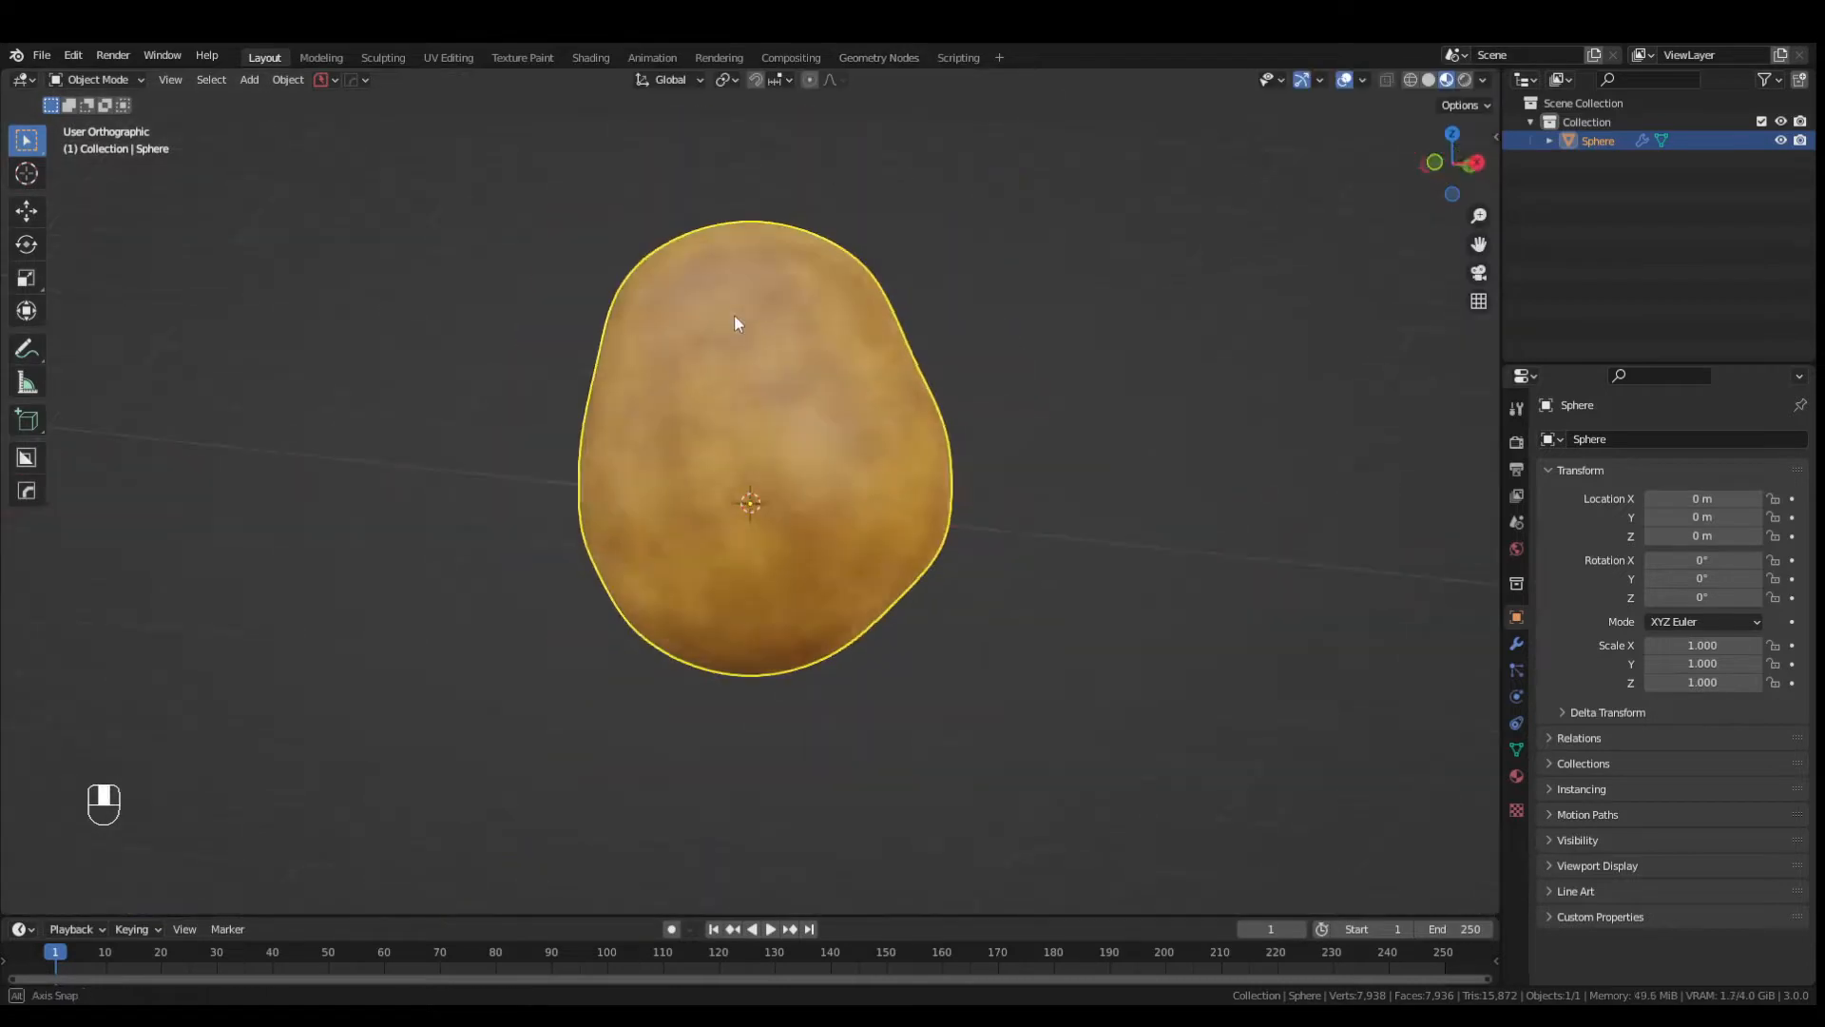
key("KP_1")
key("Tab")
left_click(772, 355)
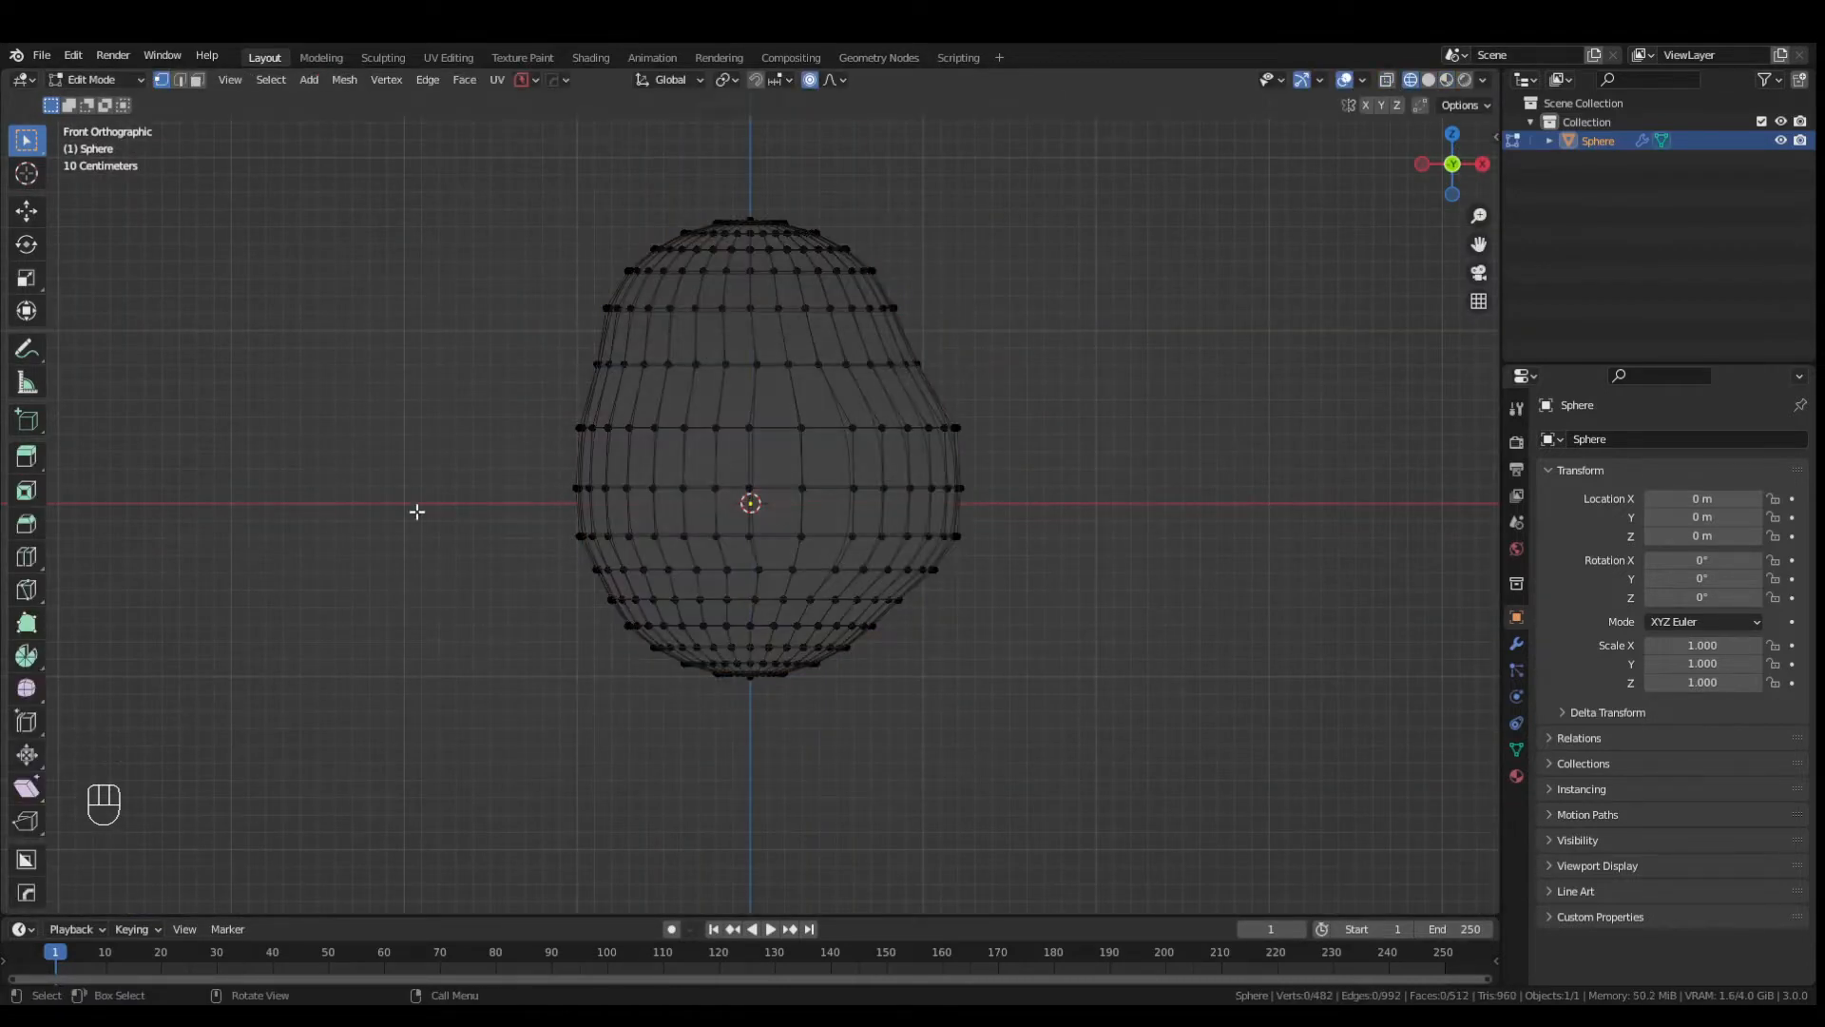
left_click_drag(529, 399, 1046, 550)
key("g")
key("Escape")
key("ctrl+z")
- Move and scale the sphere's middle band of vertices to reshape its sides, and finish editing the mesh
left_click_drag(517, 399, 1025, 551)
key("g")
left_click(889, 485)
key("s")
left_click(880, 483)
key("Tab")
left_click(901, 409)
- Show the body in solid shading from the front and activate BoxCutter with a box shape for cutting
mouse_move(1205, 434)
middle_mouse_down()
mouse_move(1112, 429)
mouse_move(1120, 485)
mouse_move(1051, 468)
middle_mouse_up()
left_click(1428, 80)
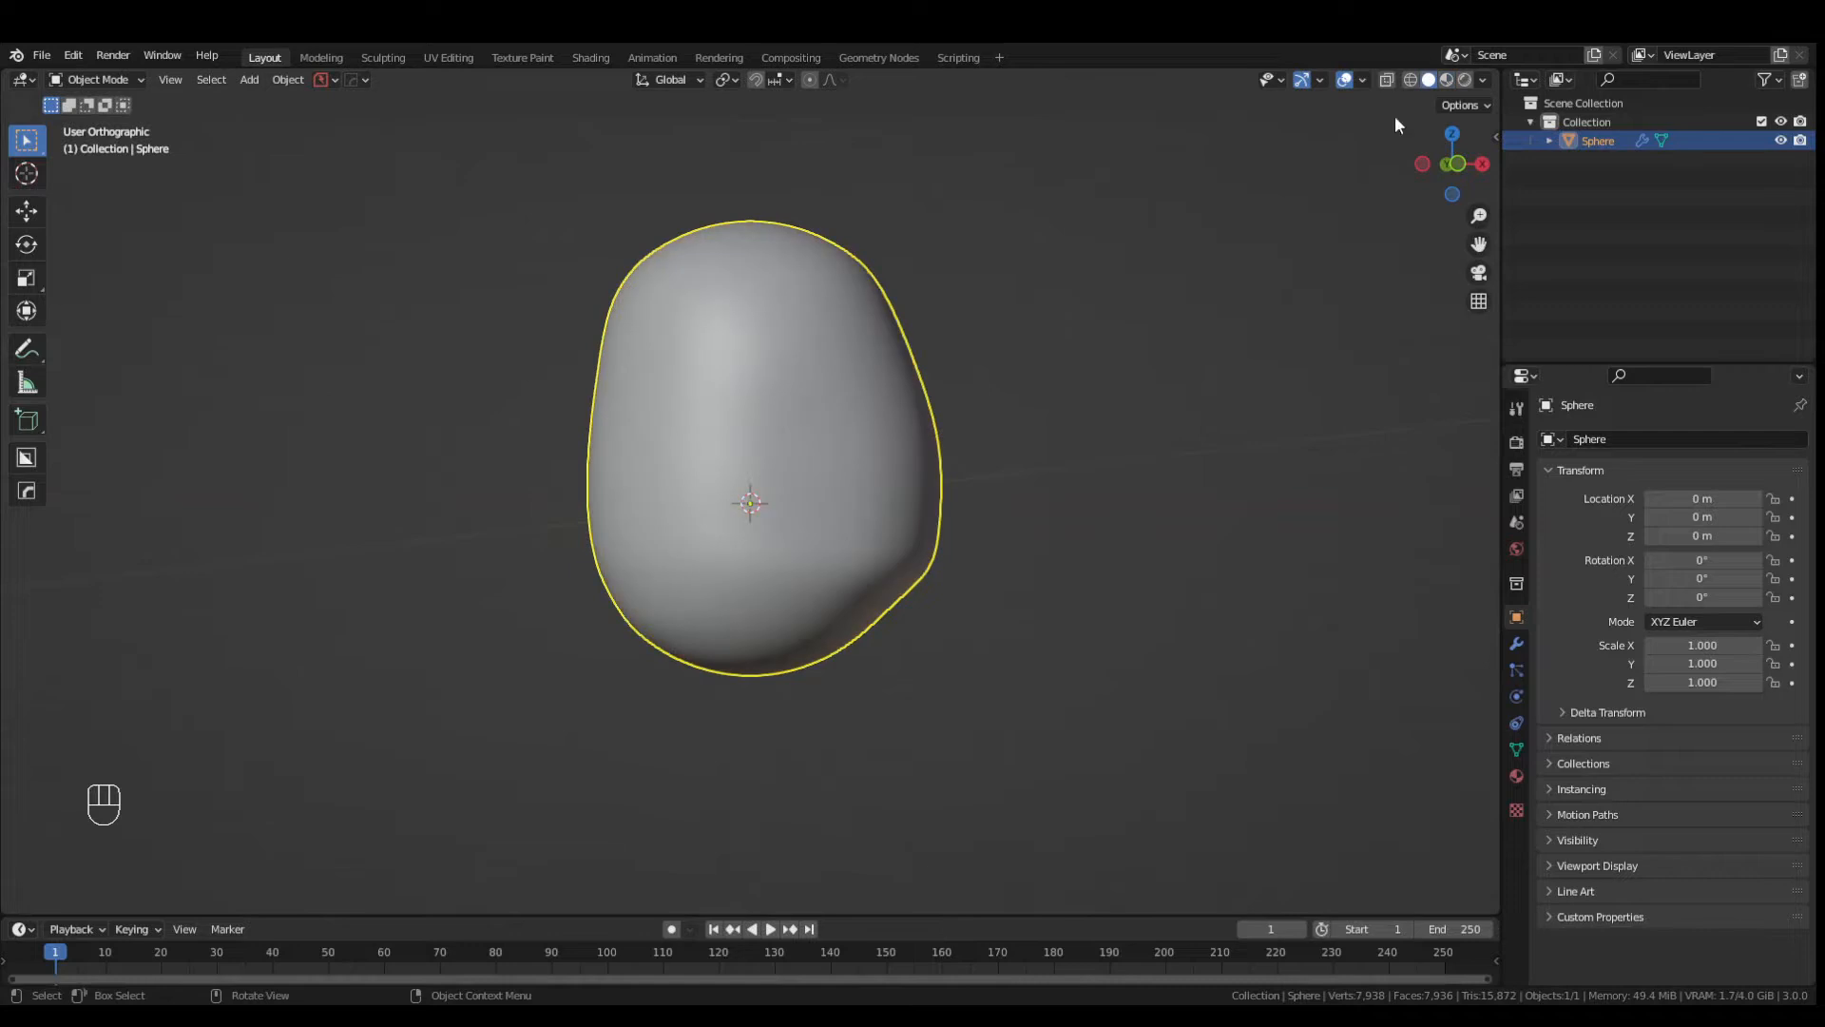
key("KP_1")
key("KP_5")
key("KP_5")
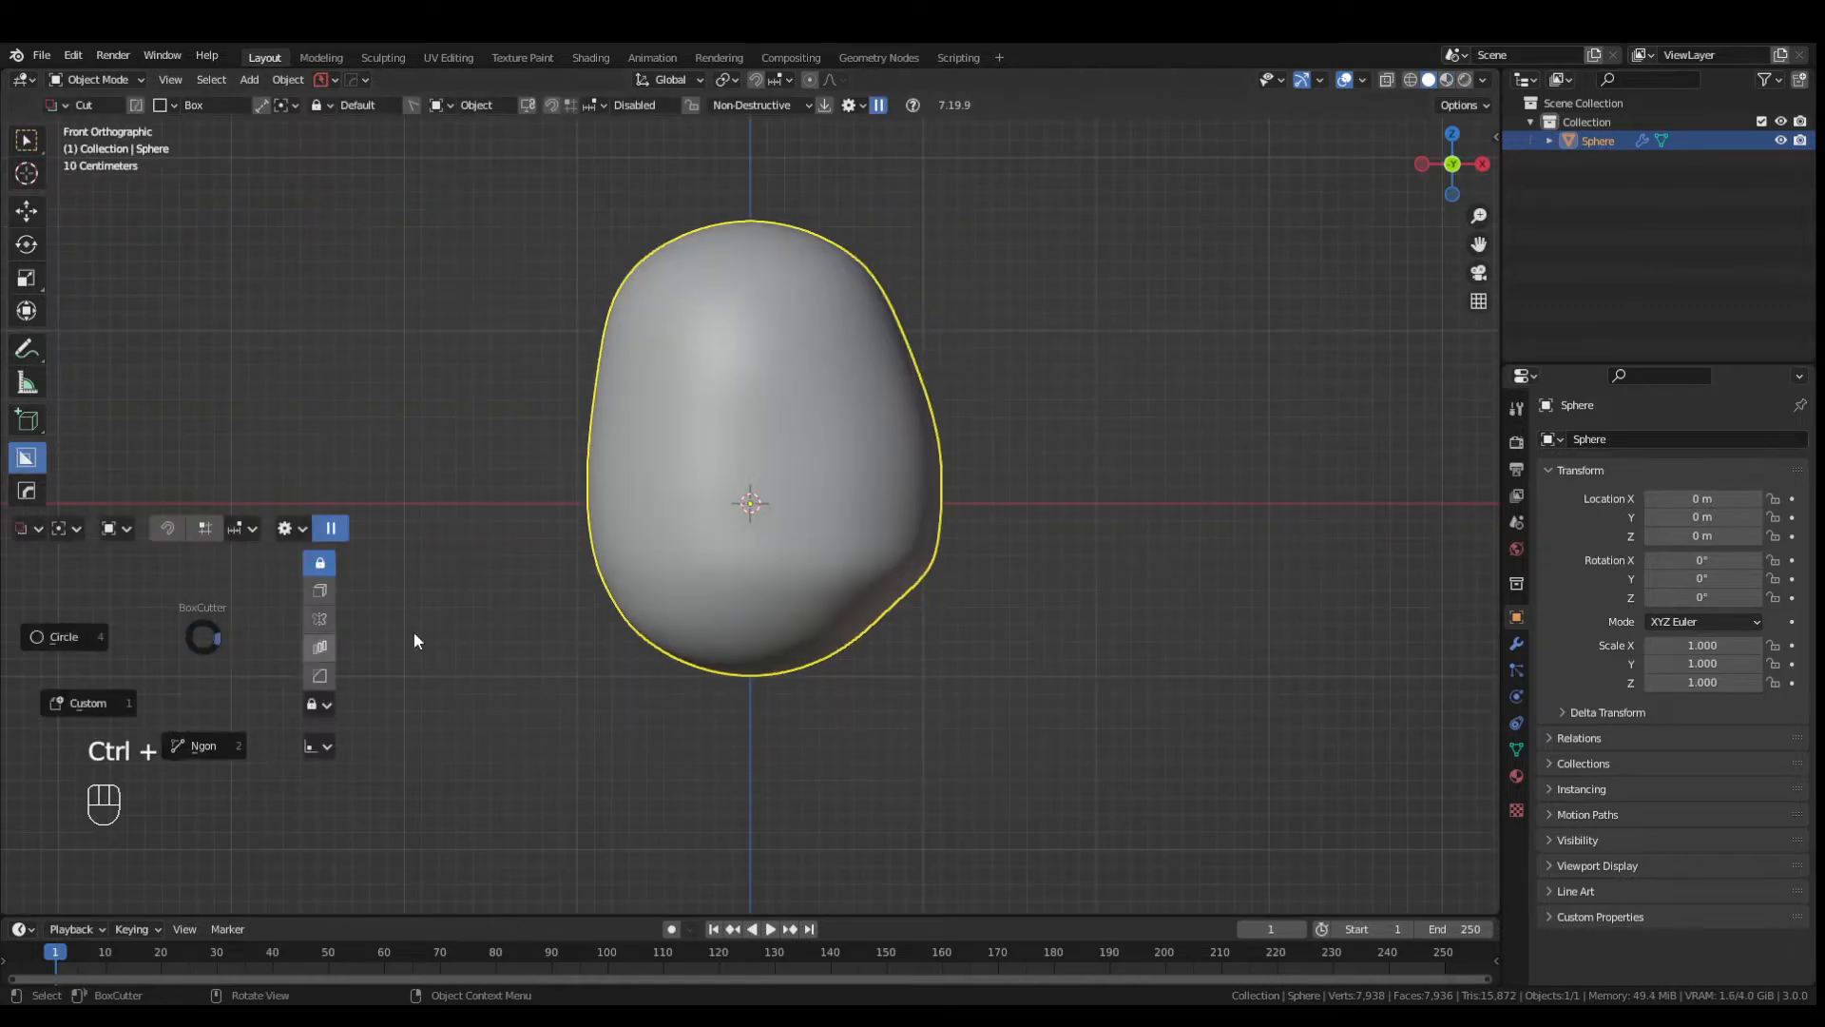
key("ctrl+d")
key("ctrl+d")
key("1")
left_click_drag(665, 367, 737, 536)
key("Escape")
mouse_move(635, 360)
left_mouse_down()
mouse_move(870, 555)
mouse_move(770, 509)
left_mouse_up()
key("b")
key("ctrl+z")
key("KP_1")
- Cut a wide rounded rectangular recess into the middle of the body's front with BoxCutter
left_click_drag(647, 353, 876, 562)
middle_click_drag(895, 563, 1000, 558)
left_click(866, 499)
middle_click_drag(815, 501, 778, 527)
- Reveal the recess's cutter with HOps Ever Scroll and duplicate it in place
key("q")
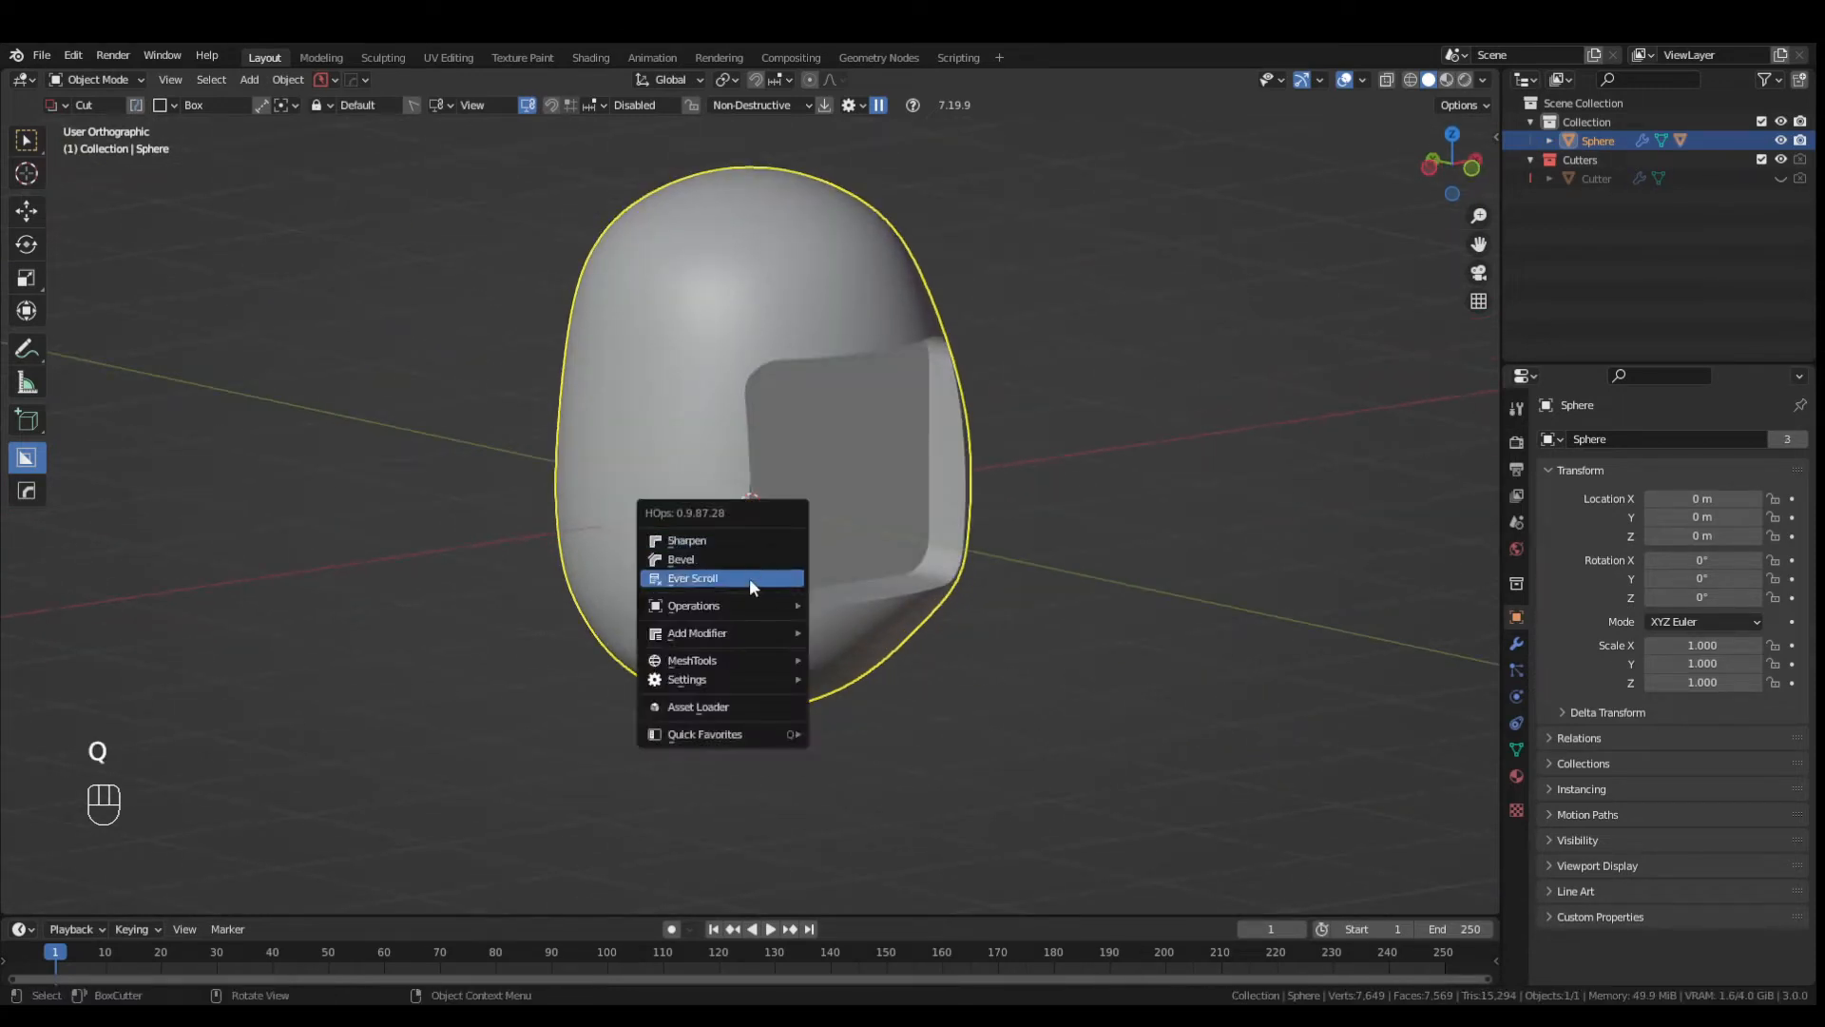
left_click(749, 578)
key("q")
mouse_move(808, 723)
left_click(943, 795)
key("shift+d")
right_click(693, 521)
- Move the duplicated cutter along Y so it sits as a block inside the body's recess
mouse_move(693, 521)
middle_mouse_down()
mouse_move(894, 494)
mouse_move(858, 487)
mouse_move(946, 563)
mouse_move(989, 542)
middle_mouse_up()
key("g")
key("y")
left_click(969, 506)
key("g")
right_click(918, 531)
key("g")
middle_click(897, 530)
left_click(880, 537)
middle_click_drag(879, 537, 750, 509)
- Try to extract the duplicated cutter's front face as a separate movable piece
key("Tab")
key("Tab")
key("Tab")
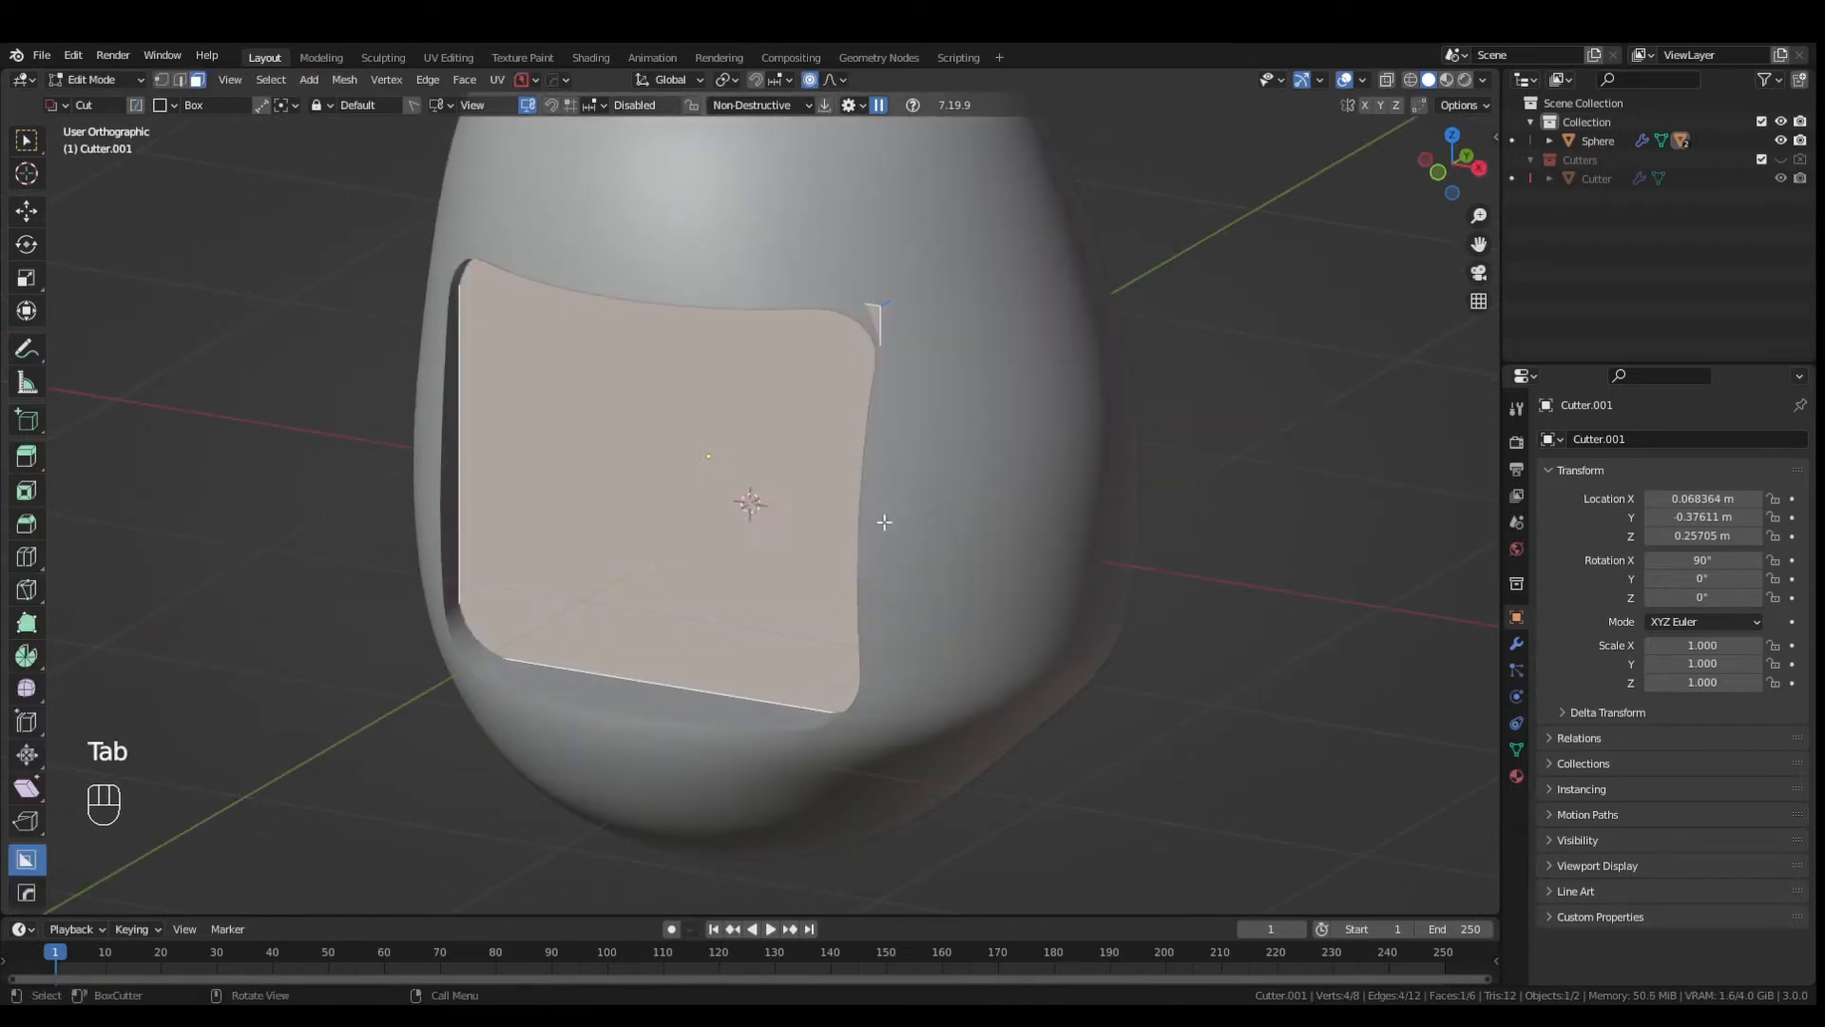
key("q")
left_click(861, 576, "ctrl")
key("g")
key("ctrl+z")
key("ctrl+z")
key("Tab")
middle_click_drag(1015, 637, 958, 599)
key("g")
right_click(806, 617)
- Isolate the duplicated cutter and try a HOps operation on its four corner edges
key("slash")
key("Tab")
left_click(534, 331)
key("Tab")
left_click(533, 327)
left_click(934, 173, "shift")
left_click(775, 635, "shift")
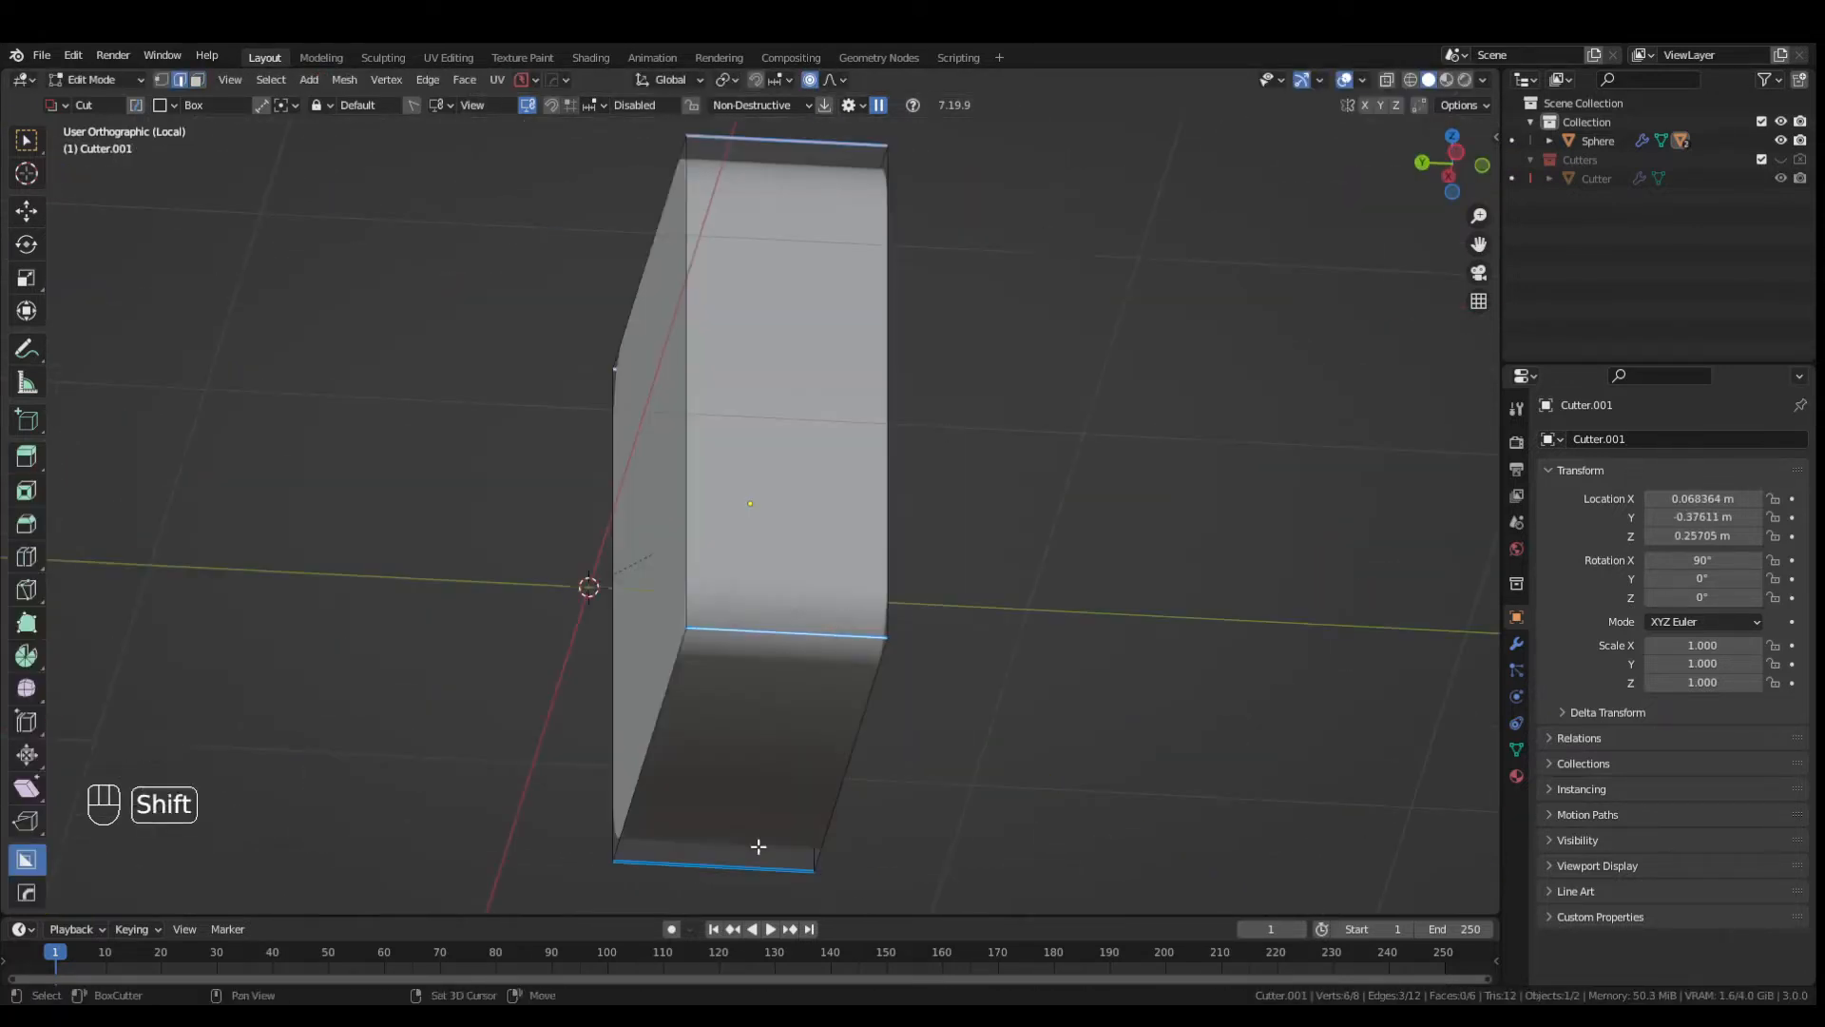
left_click(756, 856, "shift")
key("q")
left_click(564, 657)
key("Tab")
left_click(552, 563)
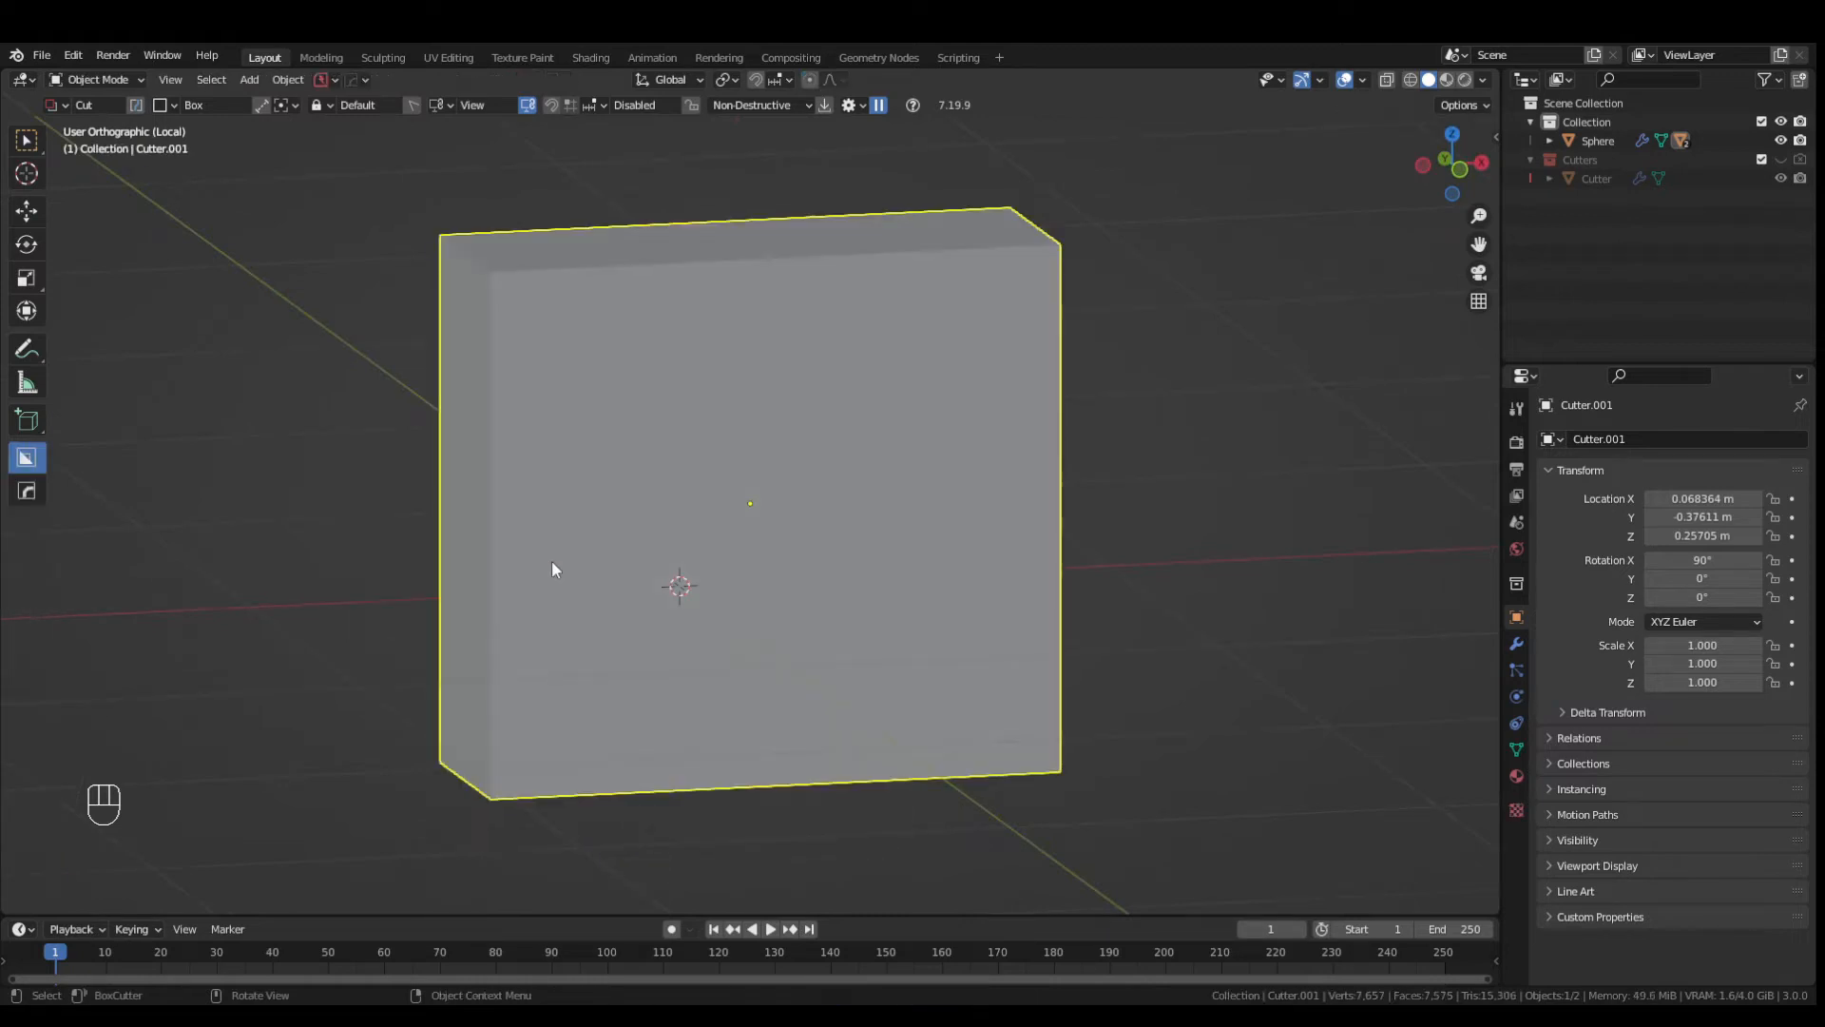
key("slash")
key("ctrl+z")
key("ctrl+z")
key("ctrl+z")
- Apply the Bevel and Bevel Weld modifiers on the isolated duplicate cutter
key("slash")
left_click(1516, 644)
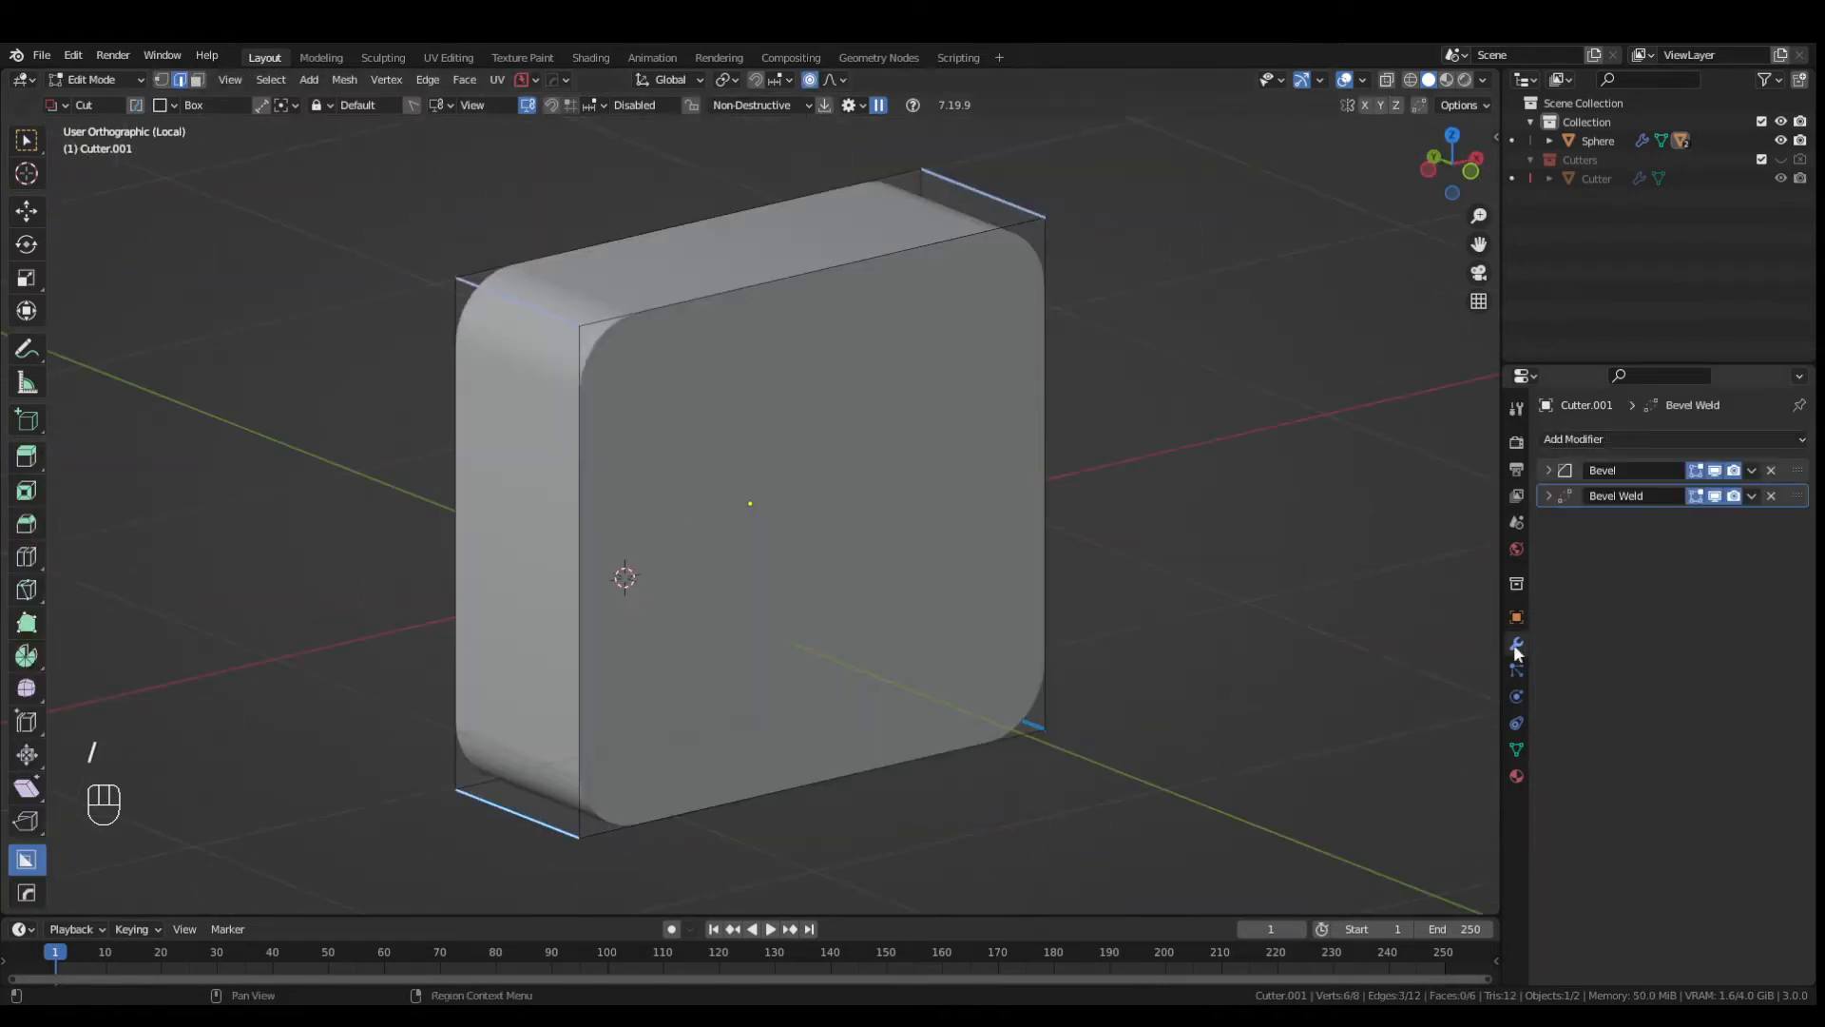
left_click(1718, 493)
left_click(1753, 470)
key("Tab")
left_click(969, 449)
left_click(1752, 471)
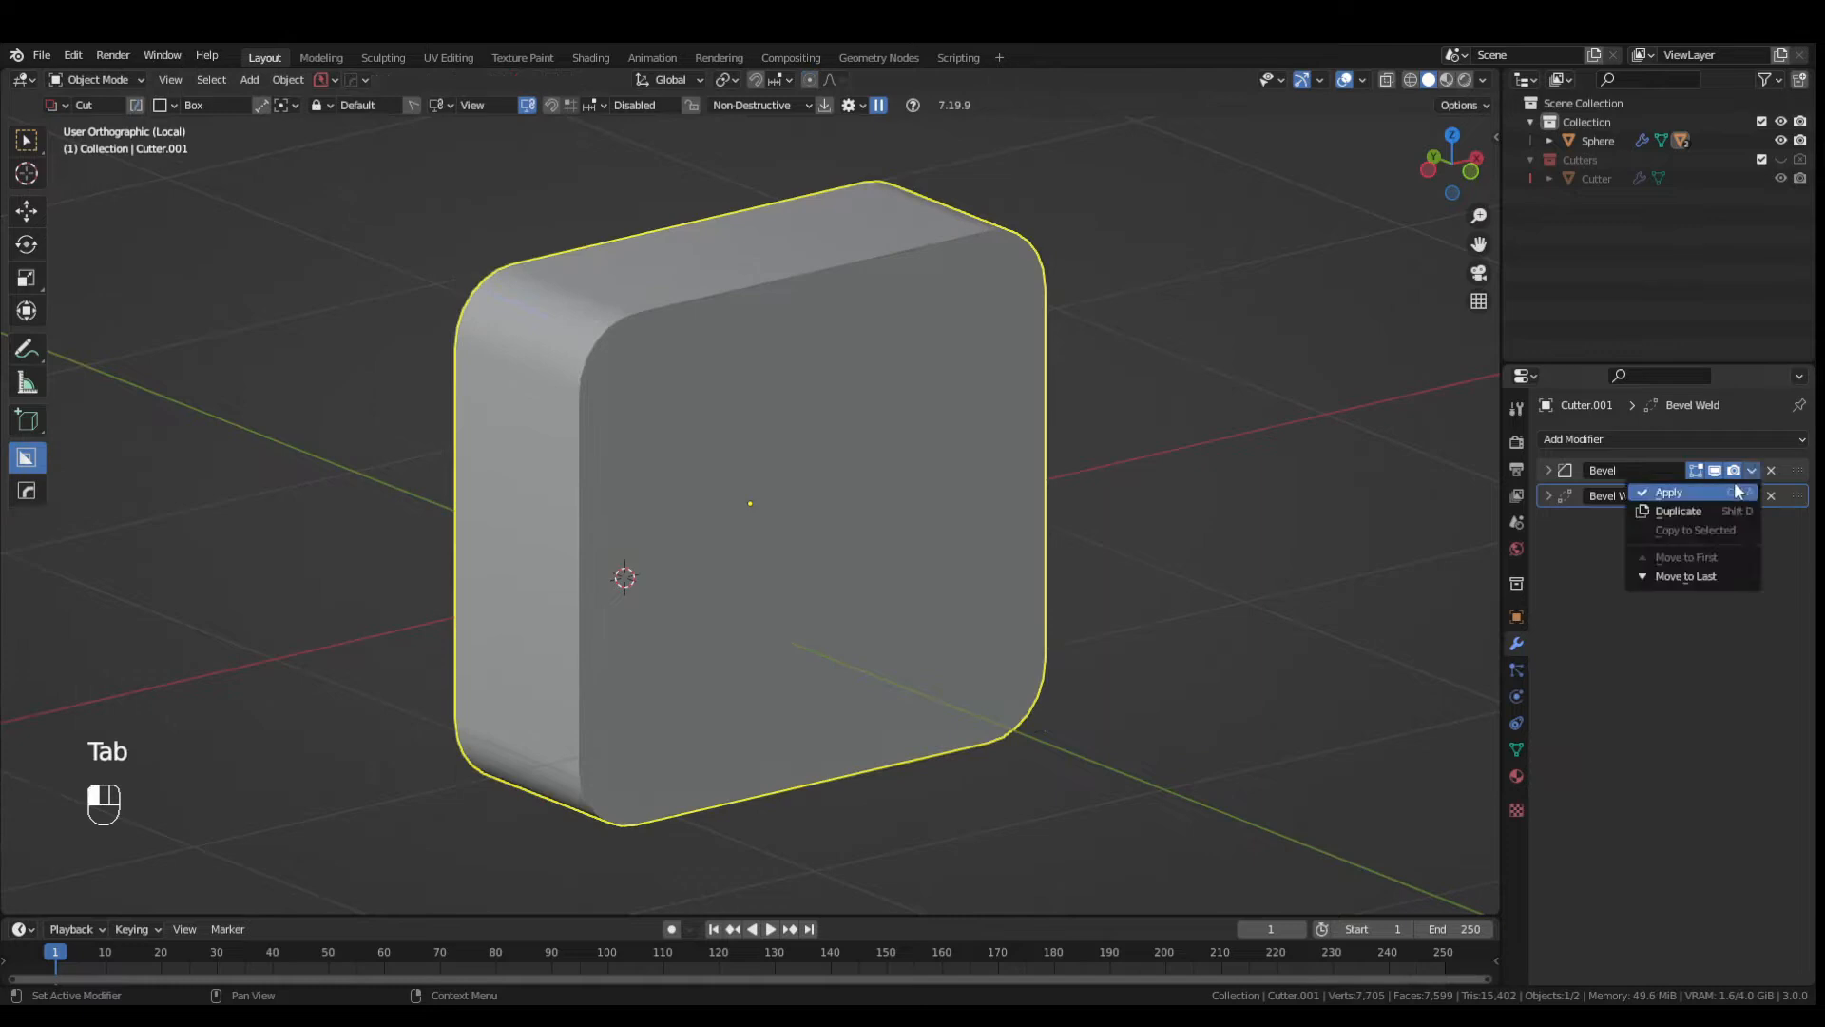
left_click(1738, 491)
left_click(1752, 471)
left_click(1738, 492)
- Leave the isolated view, extract the duplicate cutter's rounded front face as a separate panel, and move that panel
key("Tab")
key("slash")
key("Tab")
left_click(1069, 600)
key("w")
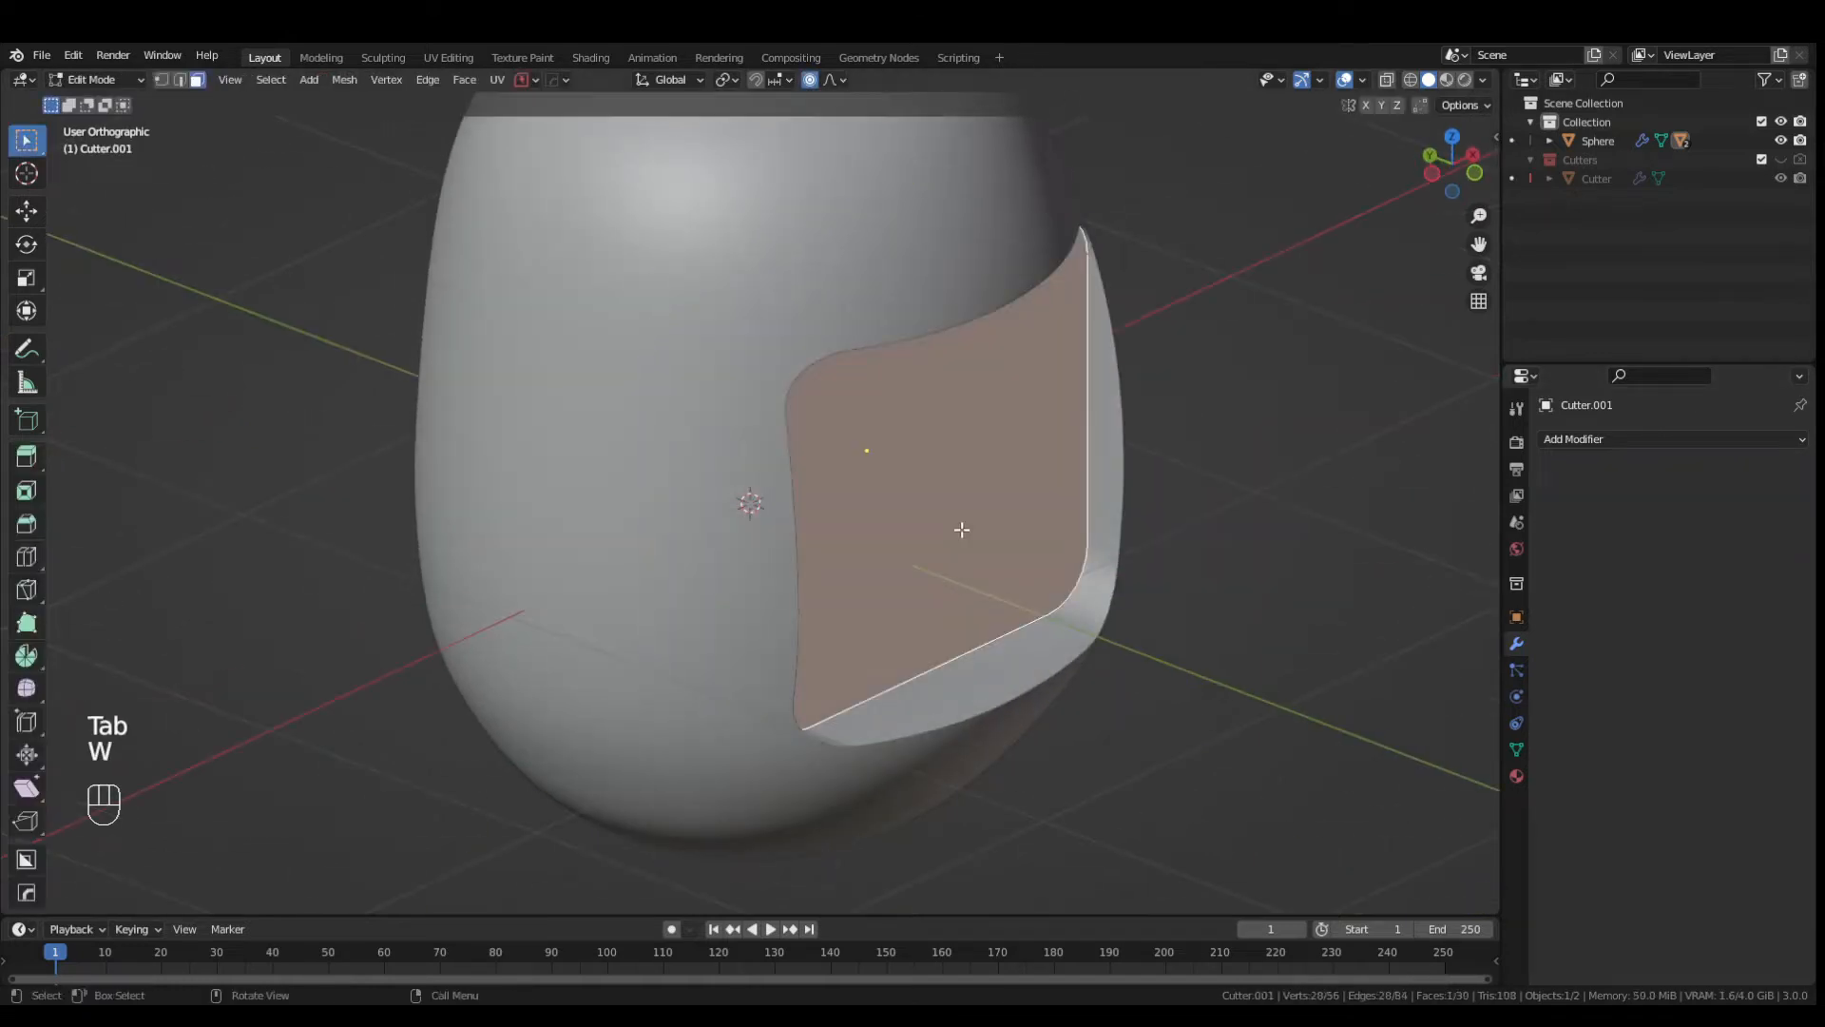
key("ctrl+z")
key("q")
left_click(899, 534)
key("g")
left_click(927, 523)
- Try scaling the extracted panel down within the recess
mouse_move(927, 522)
middle_mouse_down()
mouse_move(776, 479)
mouse_move(929, 531)
middle_mouse_up()
key("s")
left_click(1254, 544)
middle_click_drag(1255, 543, 1007, 533)
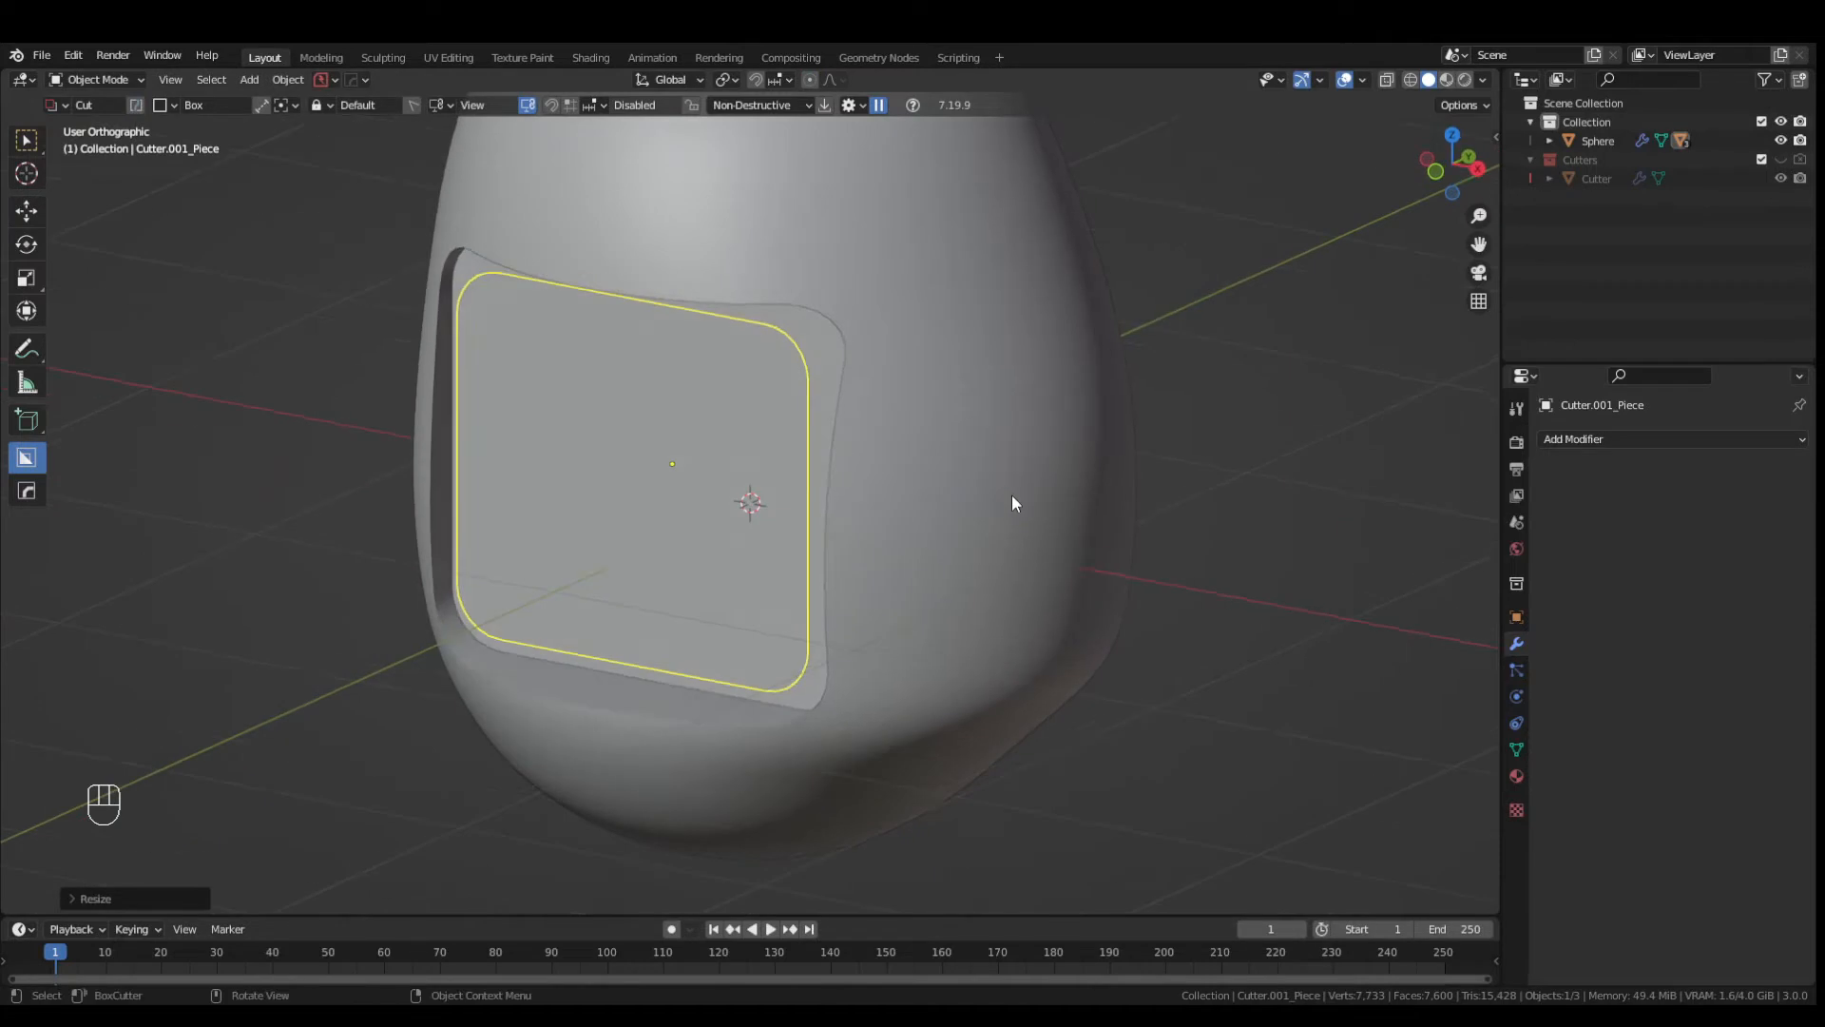
middle_click_drag(998, 308, 861, 462)
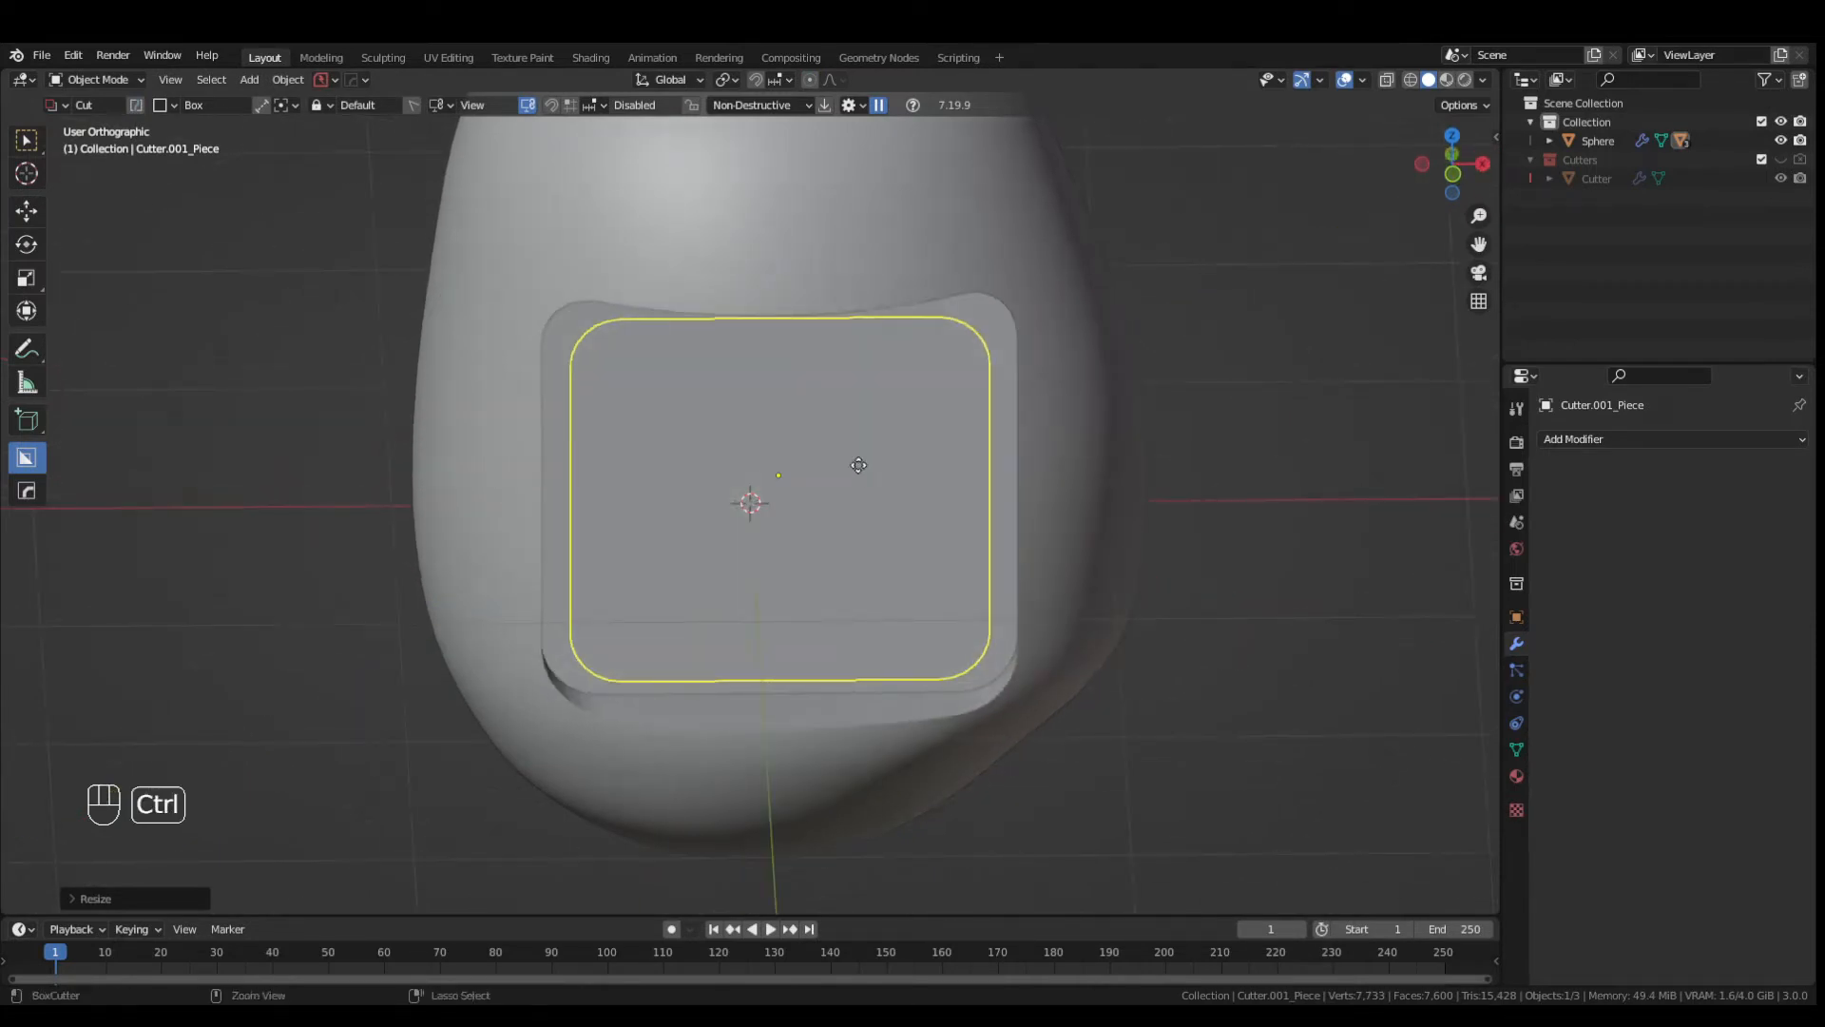
key("ctrl+m")
key("ctrl+z")
- Assign a blank glass material to the extracted panel and adjust its position in Material Preview shading
key("alt+m")
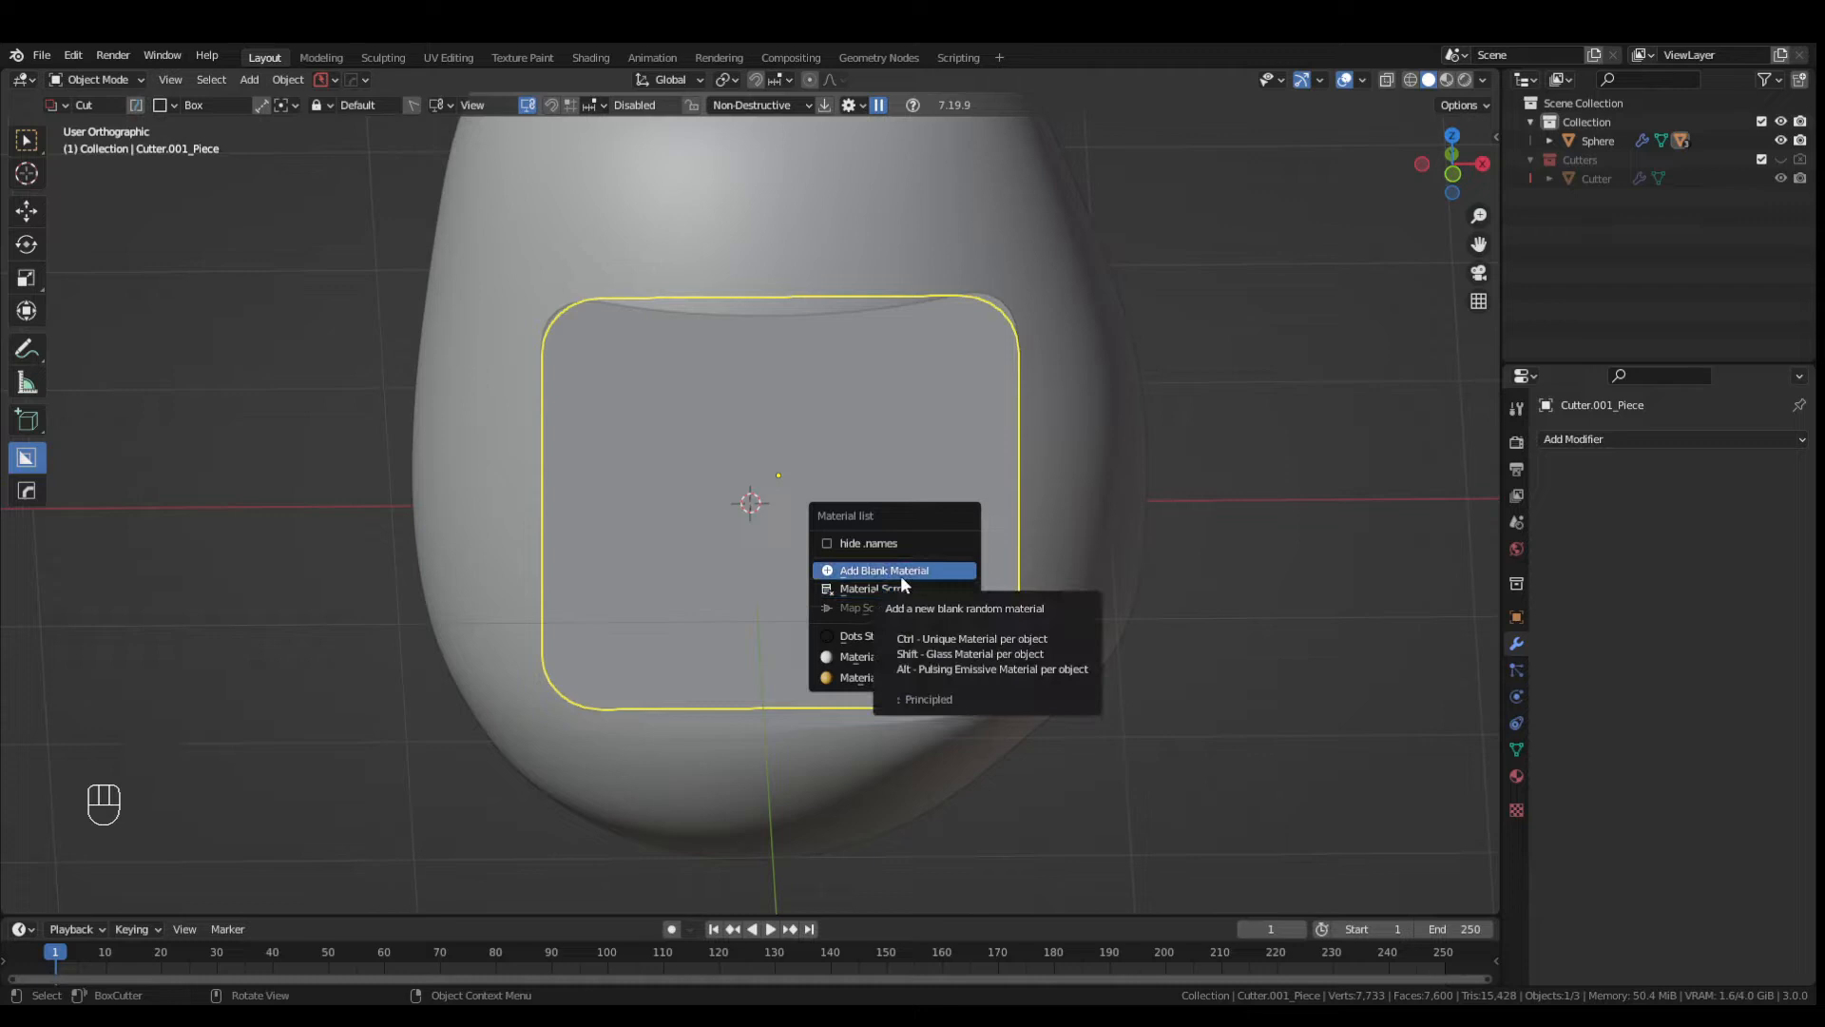
left_click(905, 582)
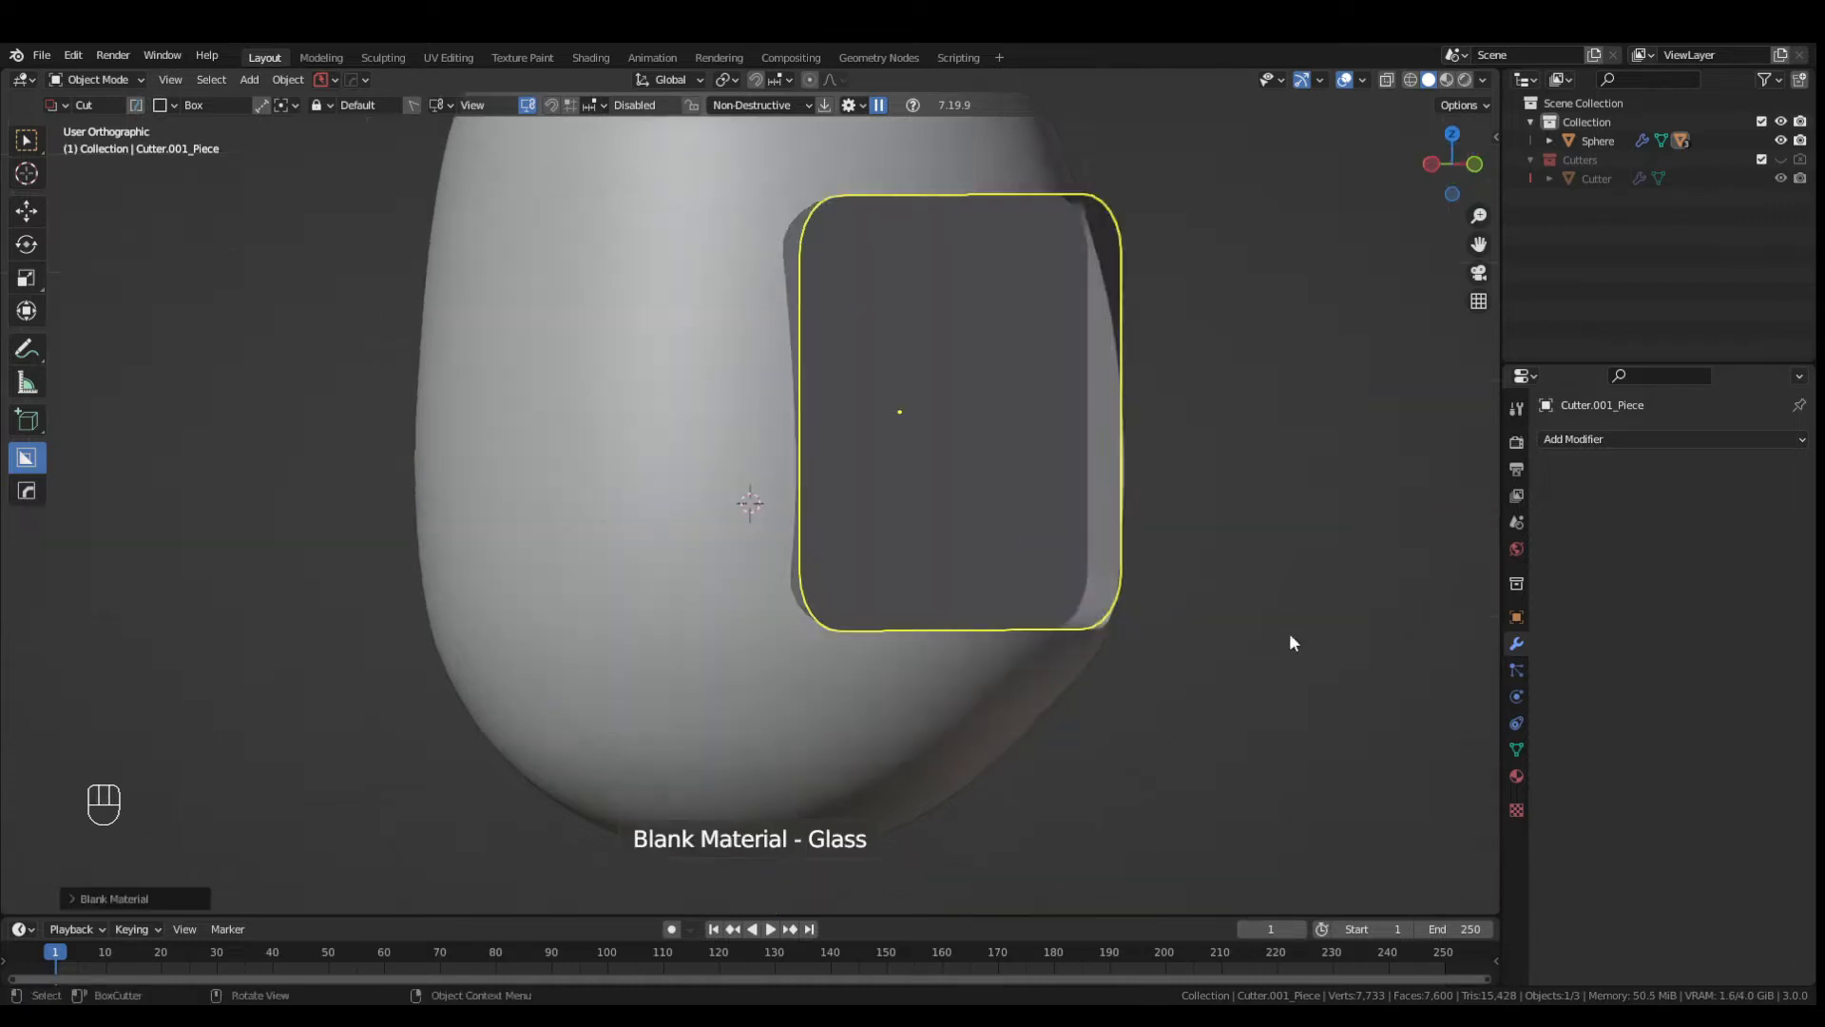
middle_click_drag(1292, 635, 1184, 675)
left_click(1445, 80)
middle_click_drag(1302, 364, 808, 439)
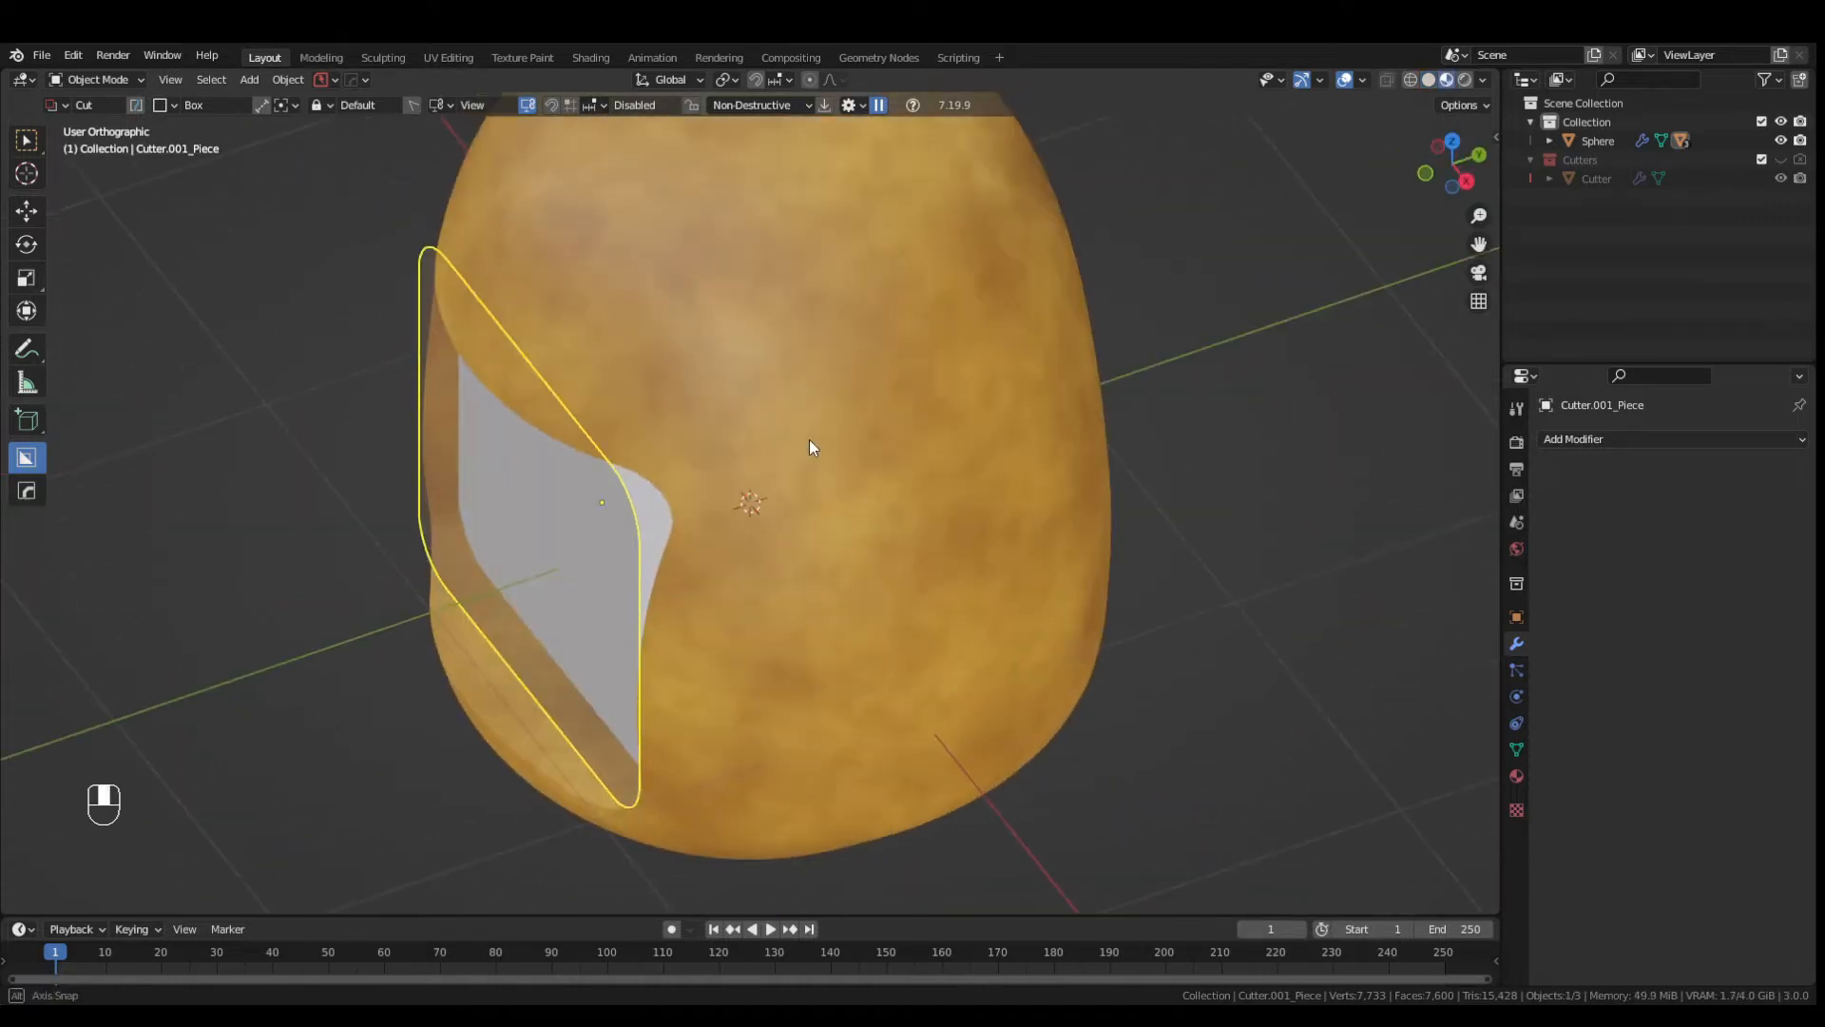
key("g")
left_click(844, 446)
- Add a cube in perspective view and scale it down
middle_click_drag(888, 493, 892, 681)
key("KP_5")
key("shift+a")
mouse_move(832, 595)
left_click(1005, 225)
key("s")
left_click(827, 494)
key("s")
left_click(828, 494)
- Scale the cube along Y and Z to shape it into a flat slab
middle_click_drag(832, 496, 987, 751)
key("s")
key("y")
left_click(849, 583)
key("s")
key("z")
left_click(763, 554)
- Move the slab along Y and Z to lie in front of the body at its base
key("g")
key("y")
left_click(1055, 617)
key("g")
key("z")
left_click(908, 665)
- Scale the slab's top face inward with proportional editing toggled to taper its sides, and finish editing the mesh
middle_click_drag(988, 760, 1065, 598, "shift")
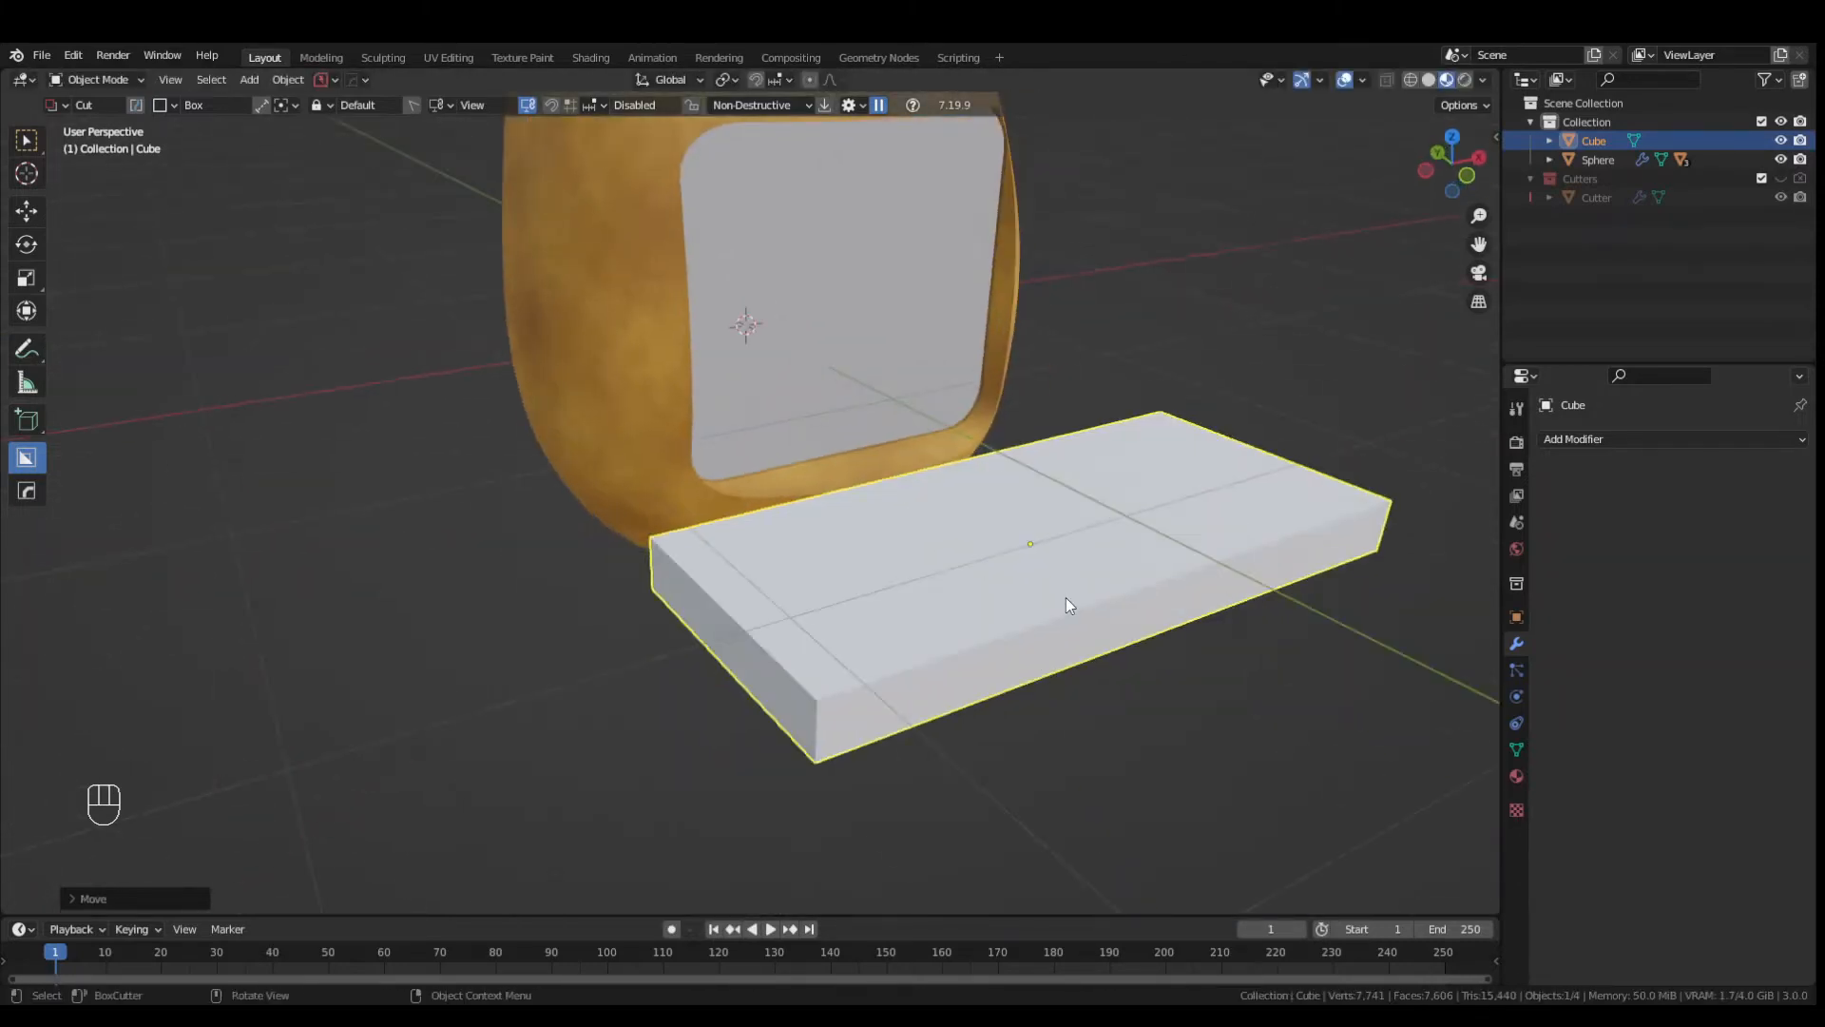
key("Tab")
left_click(1067, 597)
key("s")
right_click(1229, 709)
key("o")
key("s")
left_click(1206, 692)
key("Tab")
- Scale the slab along Z to adjust its thickness
middle_click_drag(1179, 608, 875, 663)
key("s")
key("z")
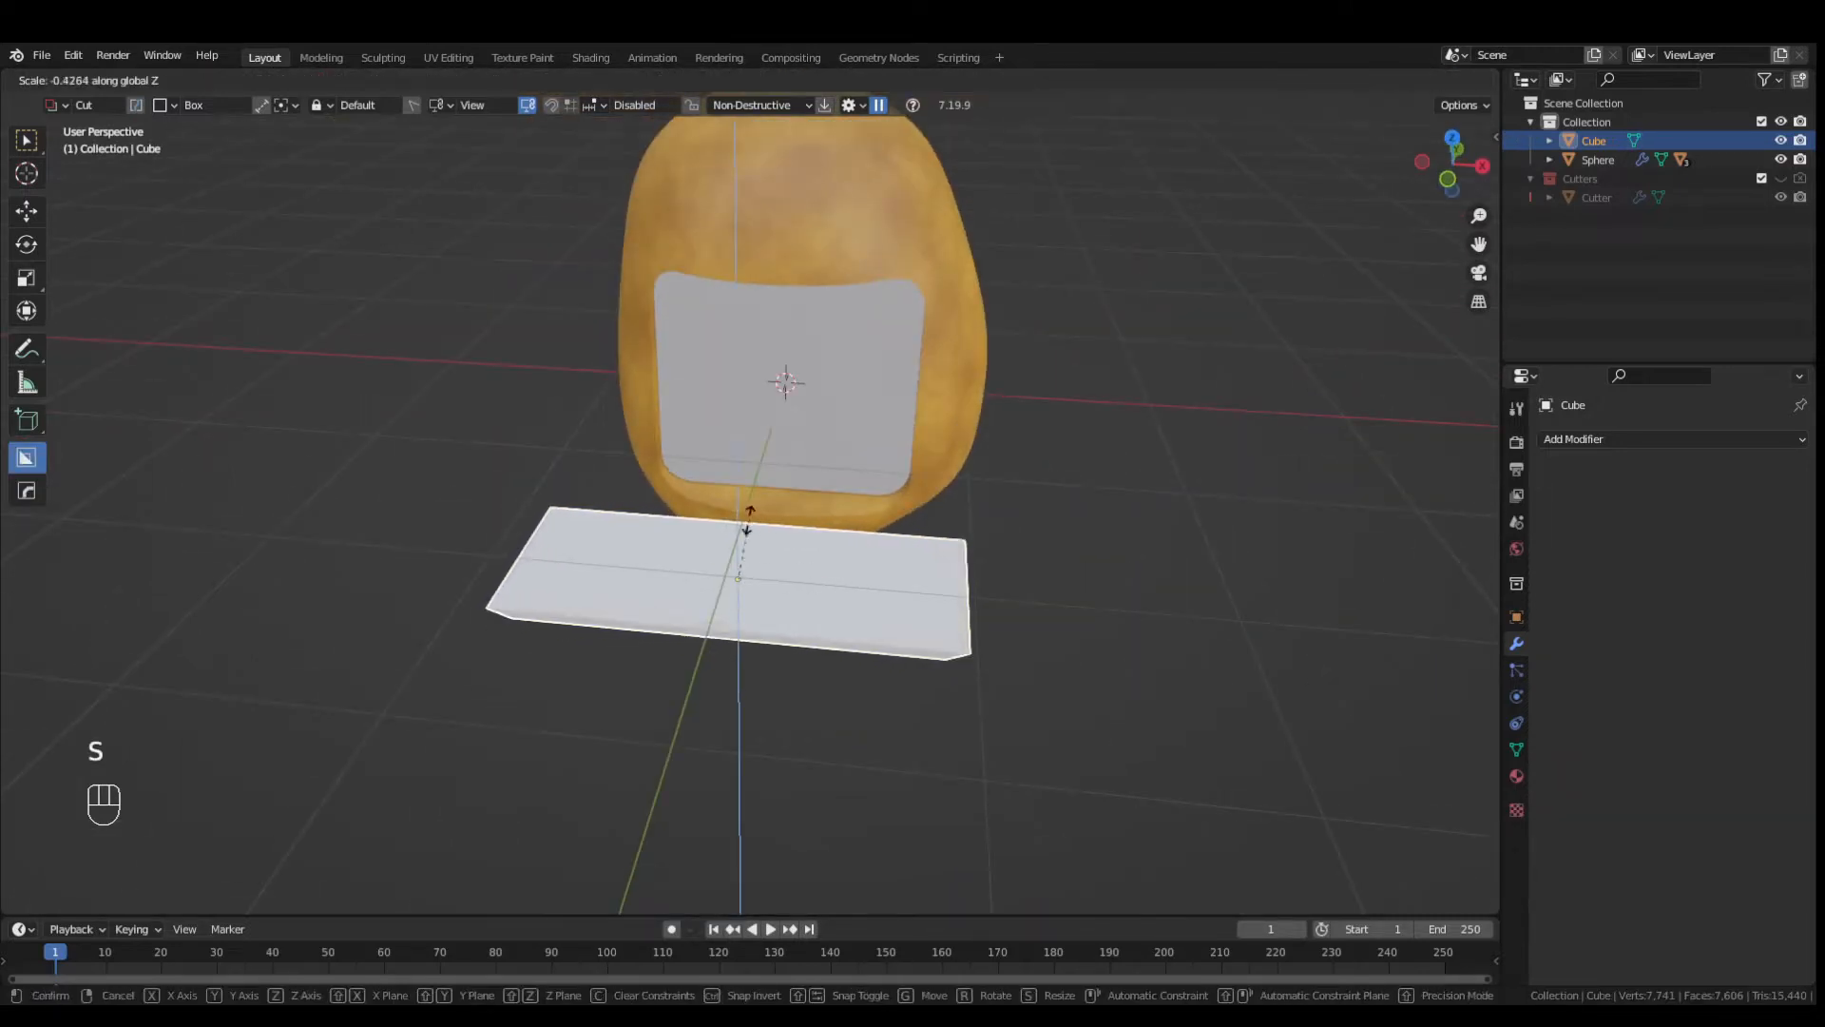
left_click(881, 648)
- From the top view, draw a small BoxCutter rectangle near the slab's back left corner and array it eight times along its length
key("KP_7")
key("KP_5")
key("KP_5")
key("KP_5")
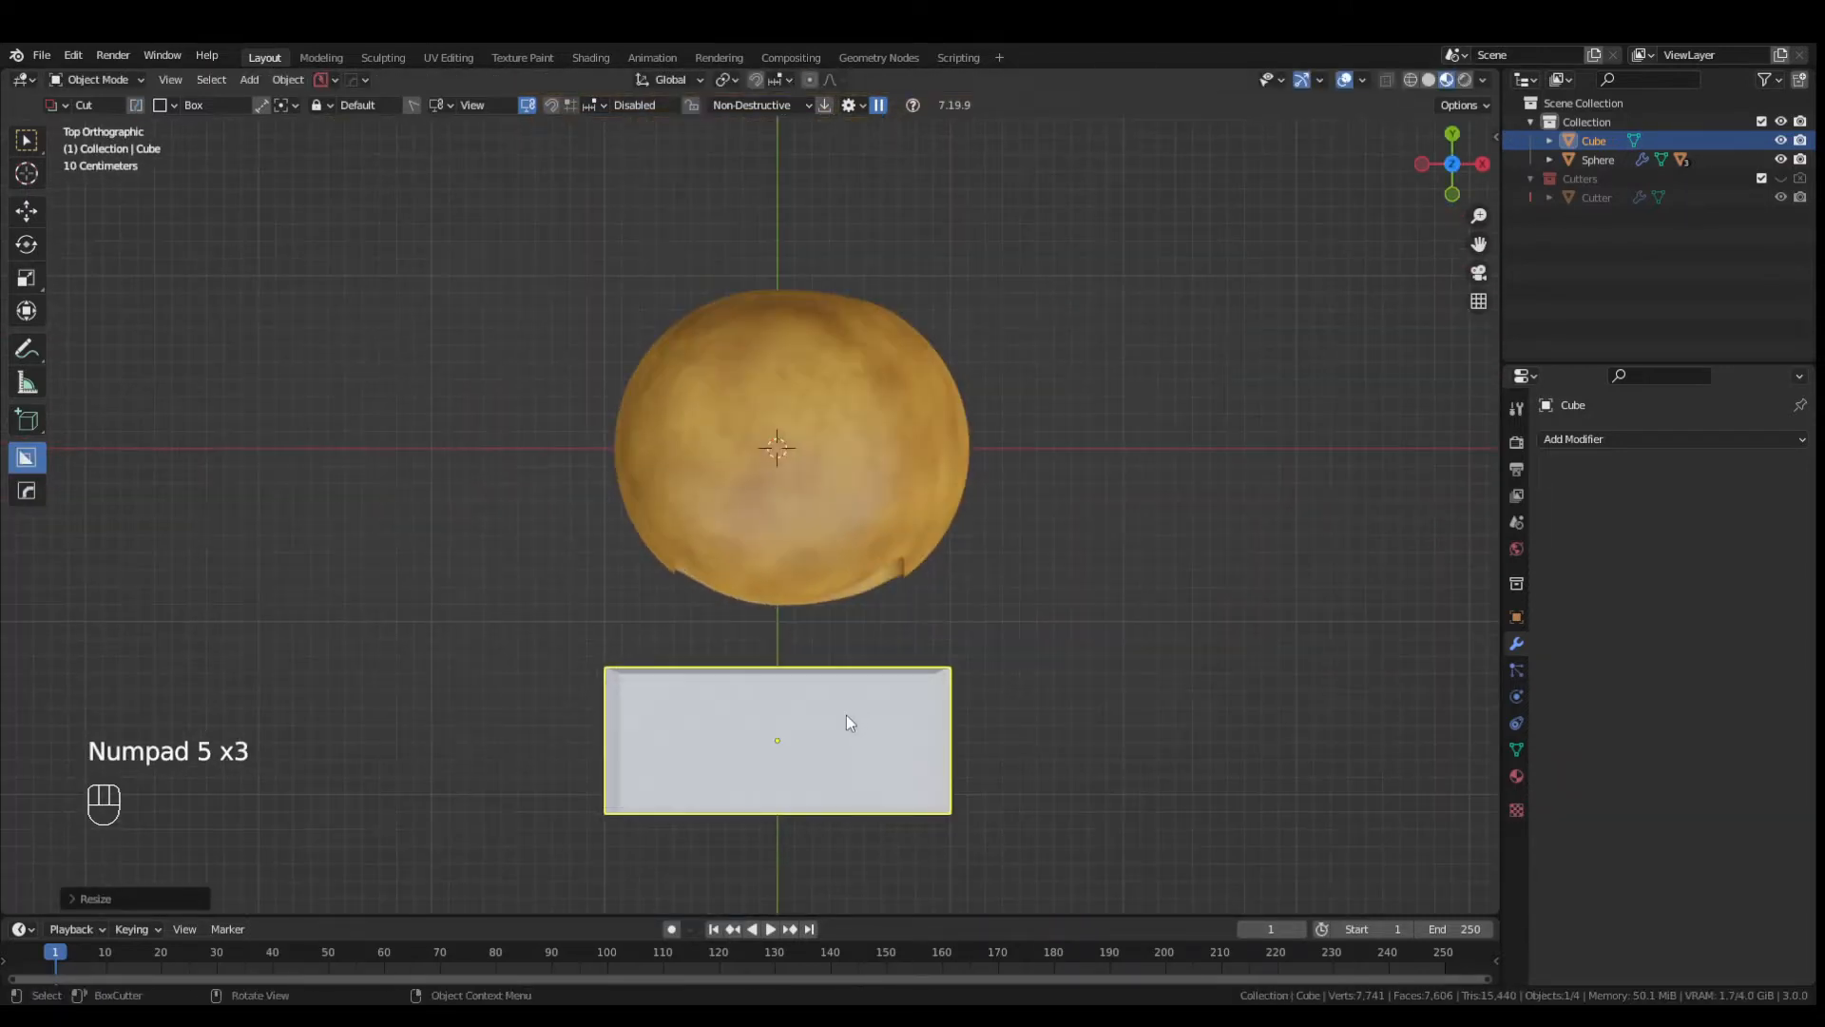
scroll(846, 714, "up", 3)
mouse_move(700, 620)
left_mouse_down()
mouse_move(774, 645)
mouse_move(755, 656)
left_mouse_up()
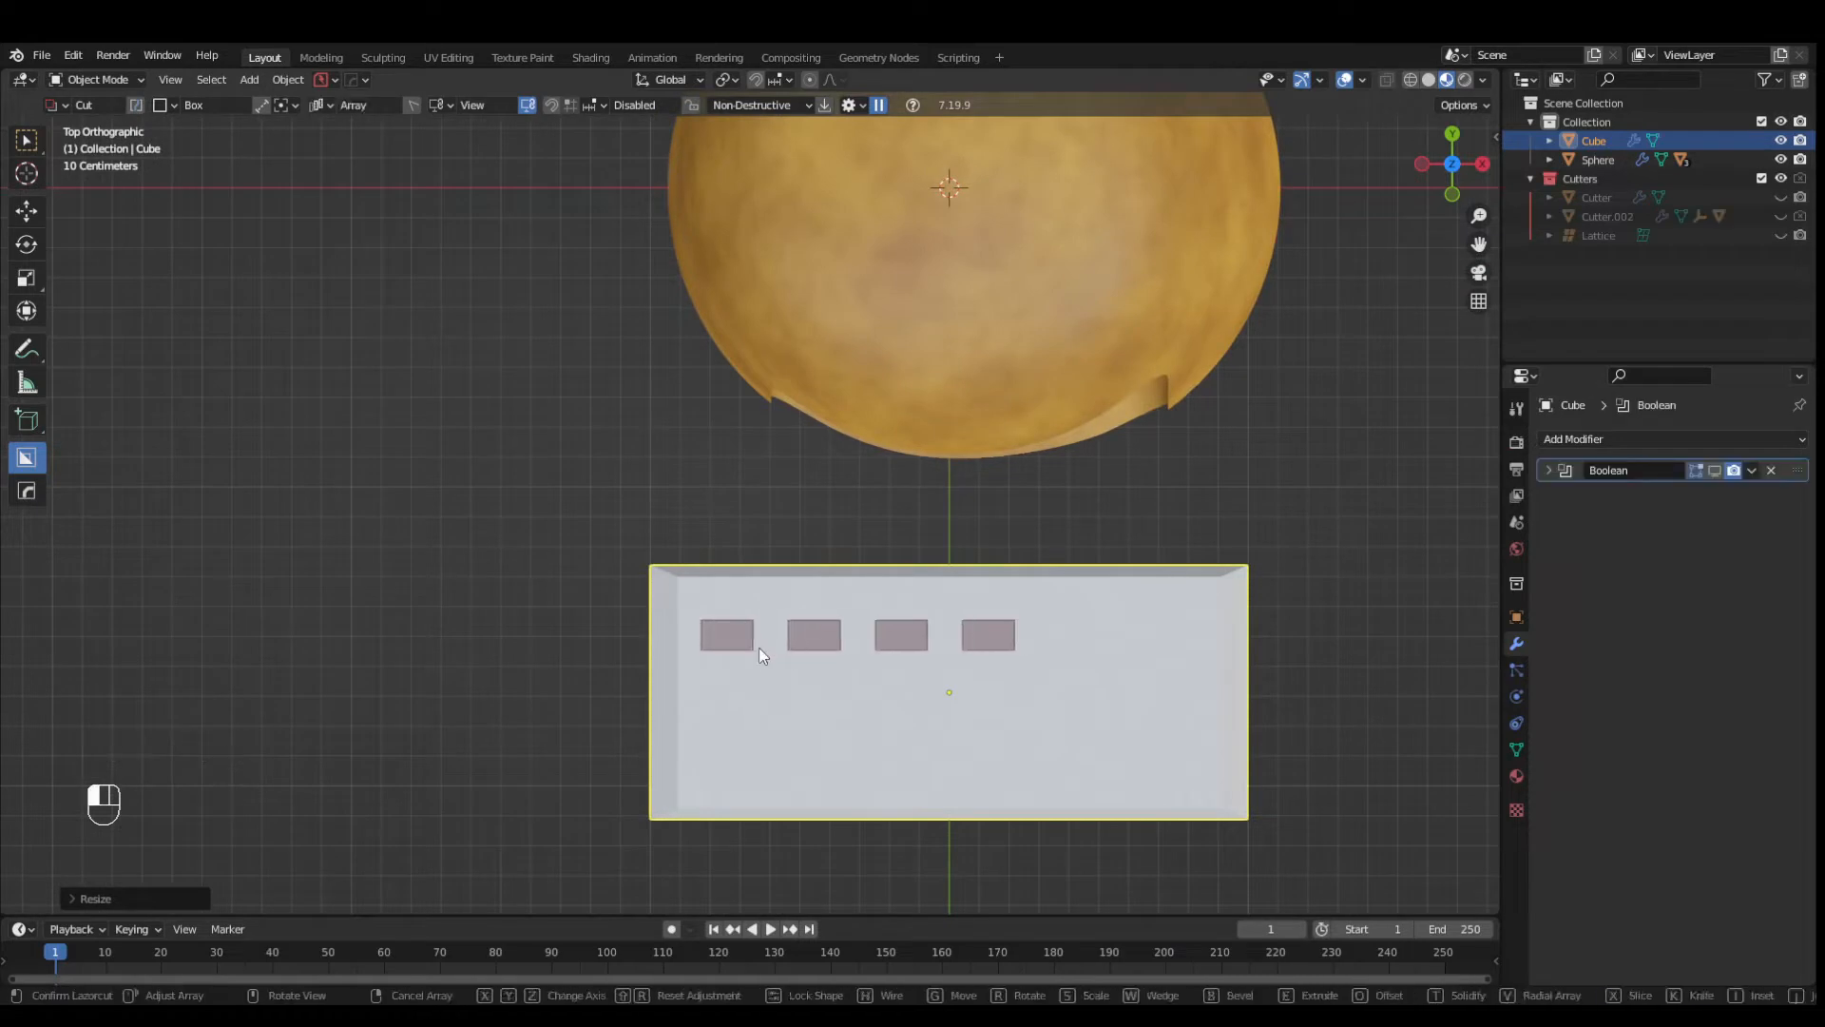
left_click(720, 672)
- Bevel the arrayed cutters into rounded slots and extrude them down into the slab to make the cuts
middle_click_drag(720, 671, 762, 608)
key("b")
left_click(766, 625)
key("e")
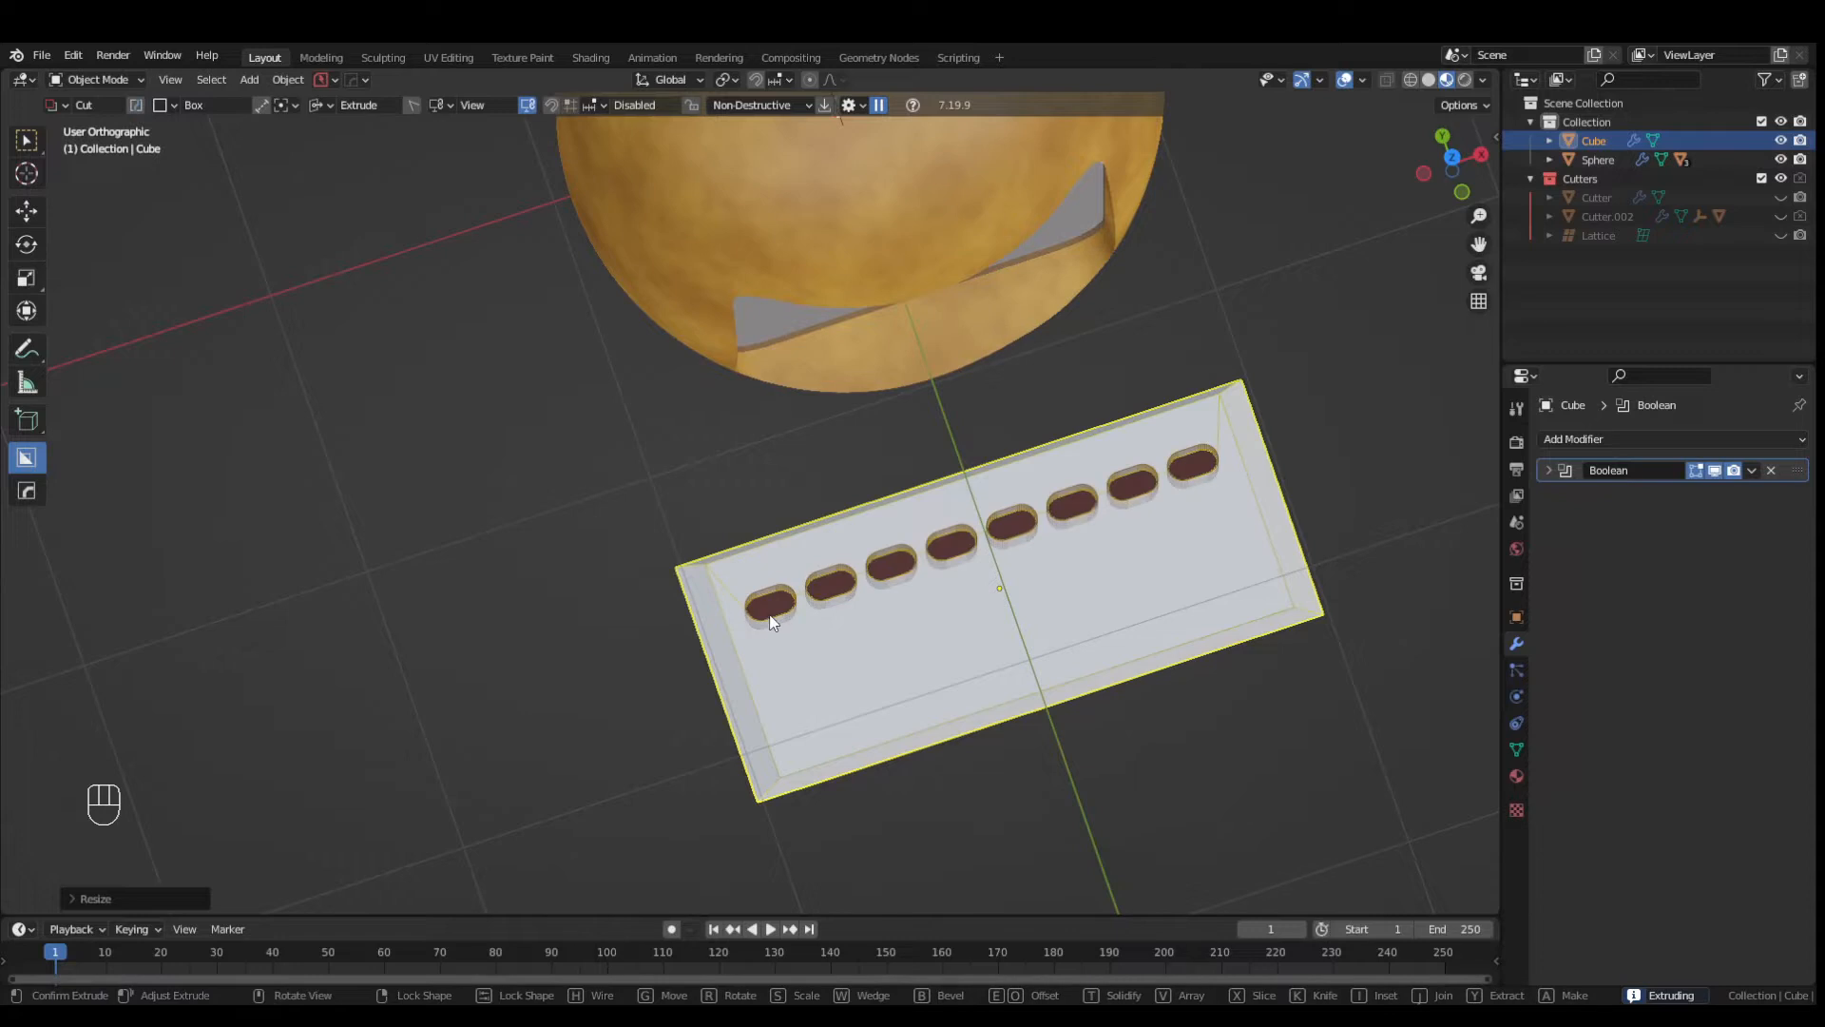
key("KP_Enter")
- Inspect the row of slots in solid and Material Preview shading
mouse_move(689, 598)
middle_mouse_down()
mouse_move(741, 576)
mouse_move(815, 494)
middle_mouse_up()
scroll(816, 495, "up", 4)
key("alt+v")
left_click(1429, 79)
key("alt+v")
left_click(1446, 79)
key("alt+v")
- Reveal the slot cutter on the slab with HOps Ever Scroll
mouse_move(1153, 629)
middle_mouse_down()
mouse_move(760, 522)
mouse_move(791, 552)
middle_mouse_up()
key("q")
left_click(775, 555)
key("q")
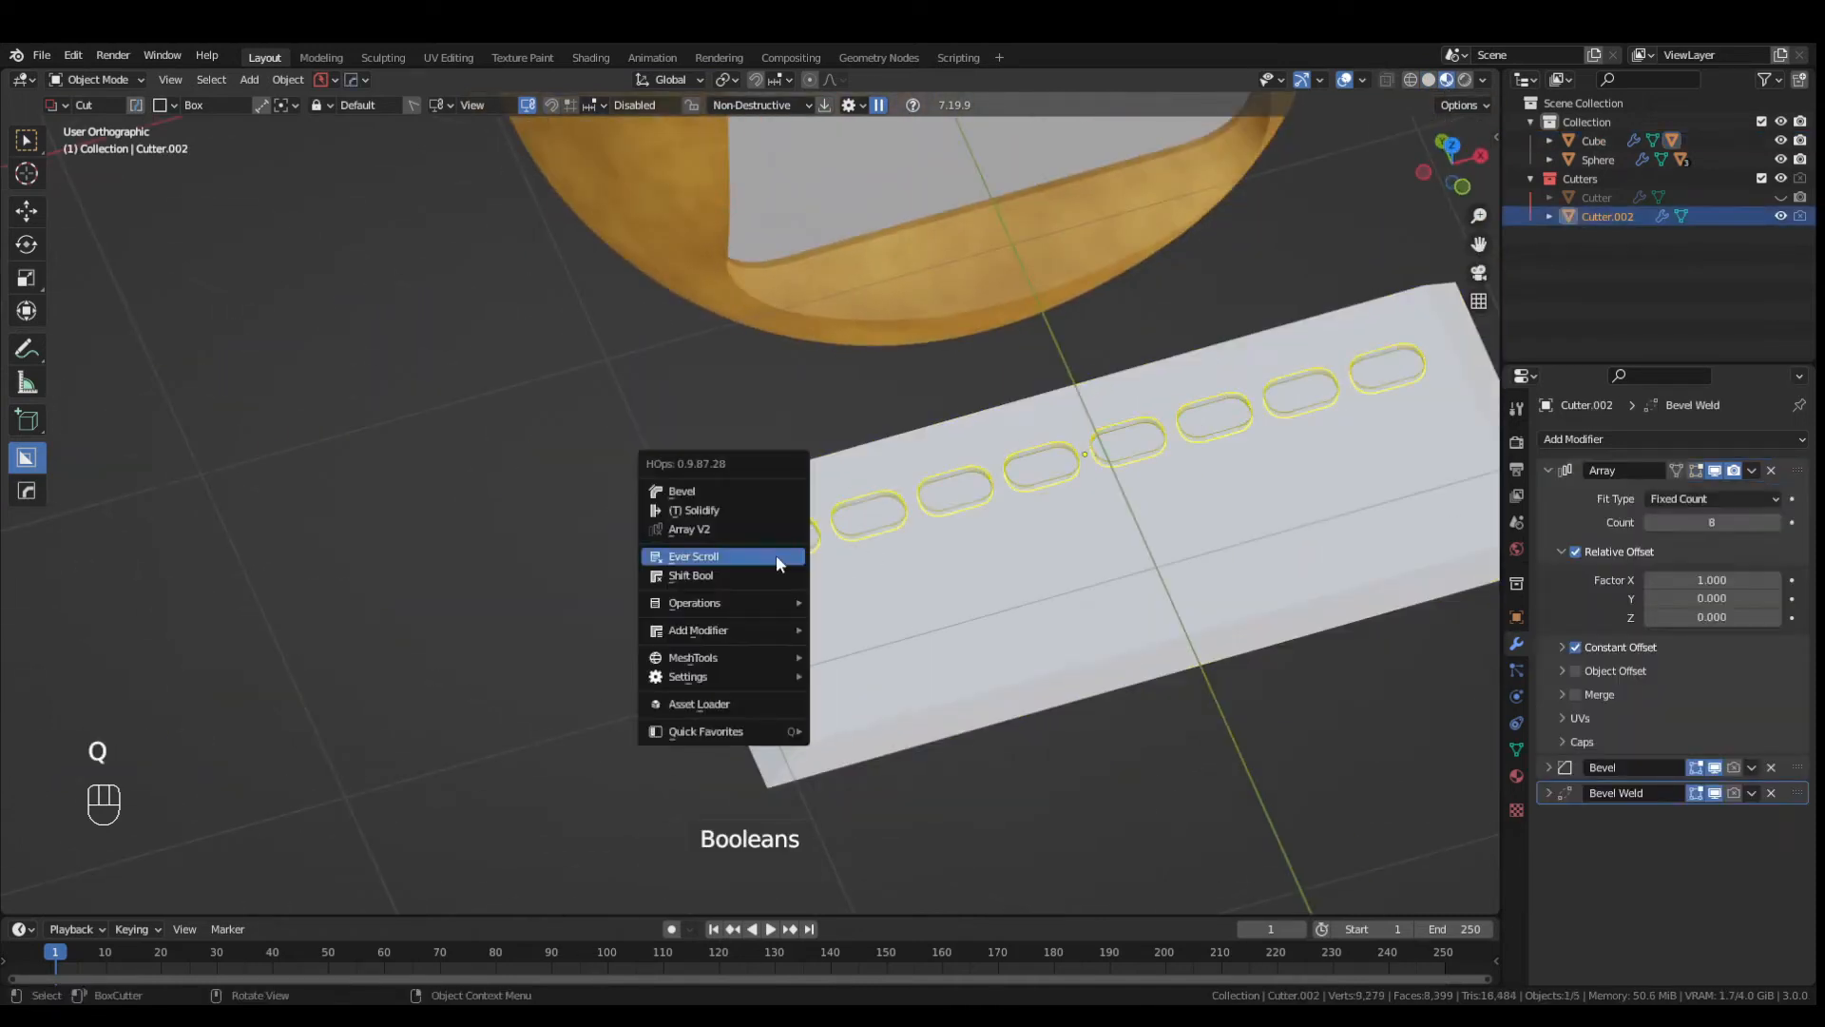
left_click(768, 531)
right_click(754, 595)
- Add a second HOps Array to the slot cutter for another row of slots in front of the first
key("q")
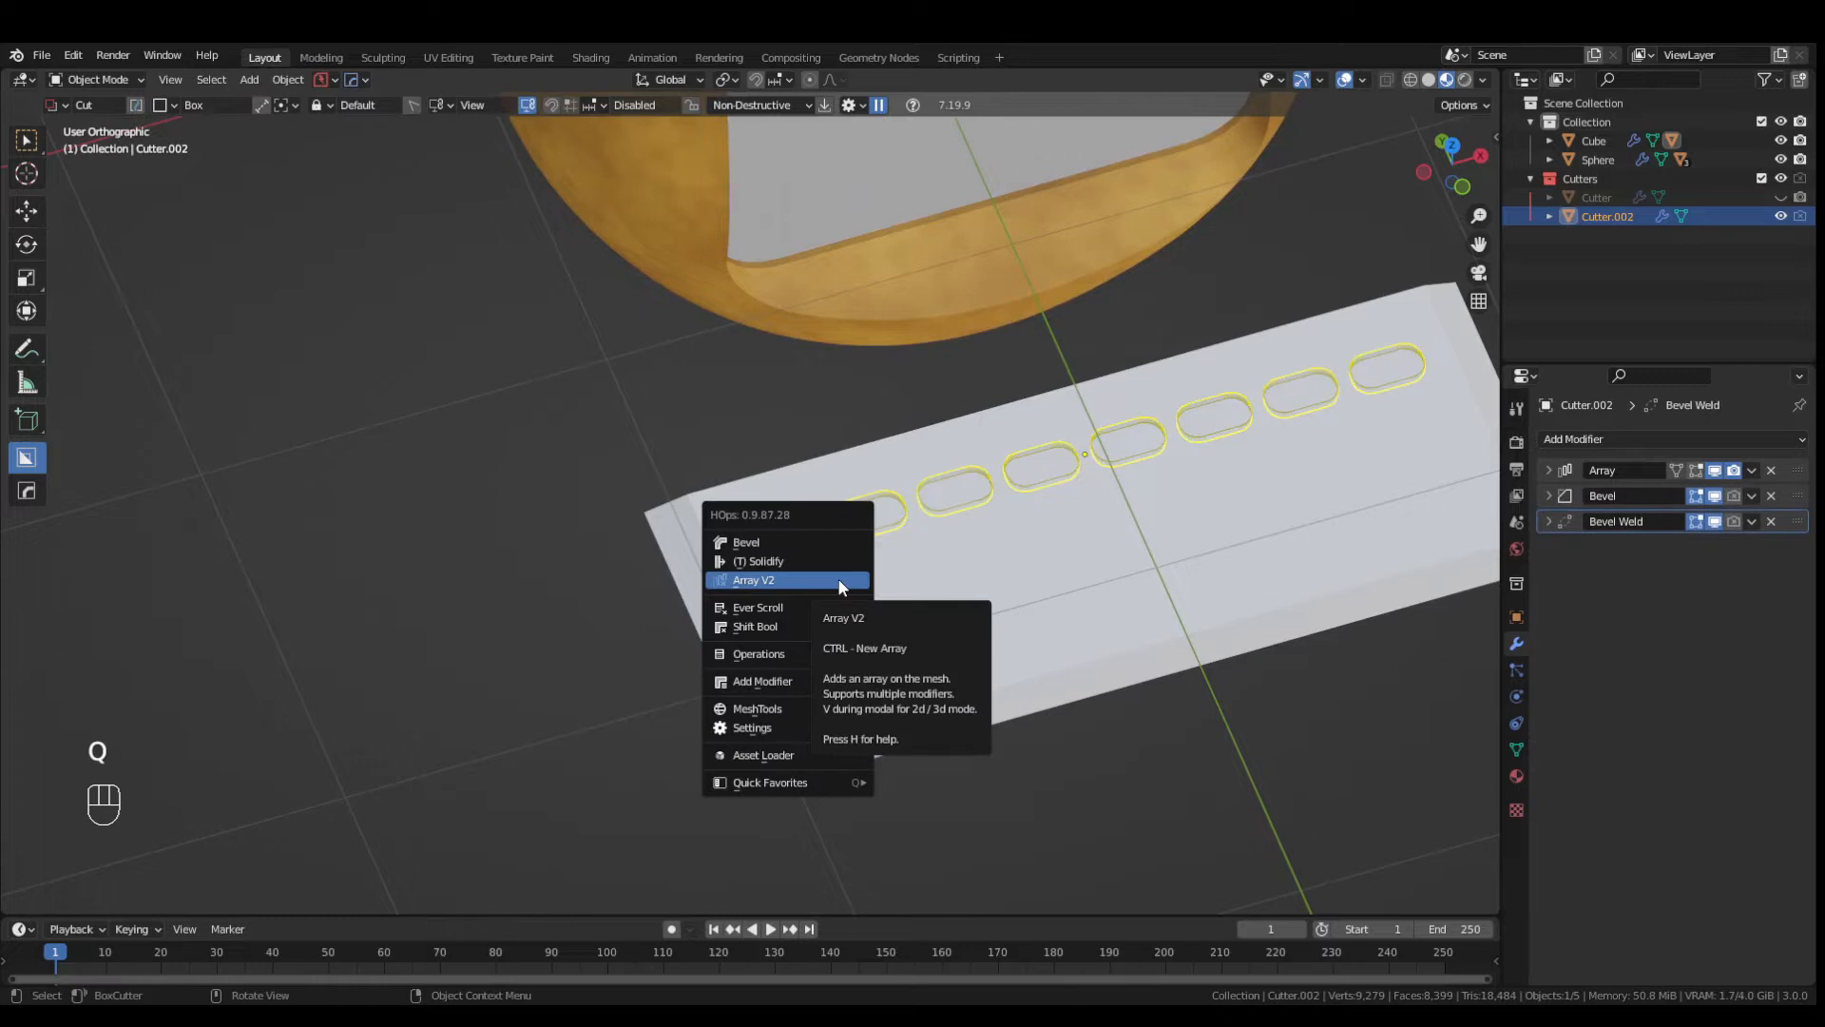
left_click(838, 578)
left_click(853, 552)
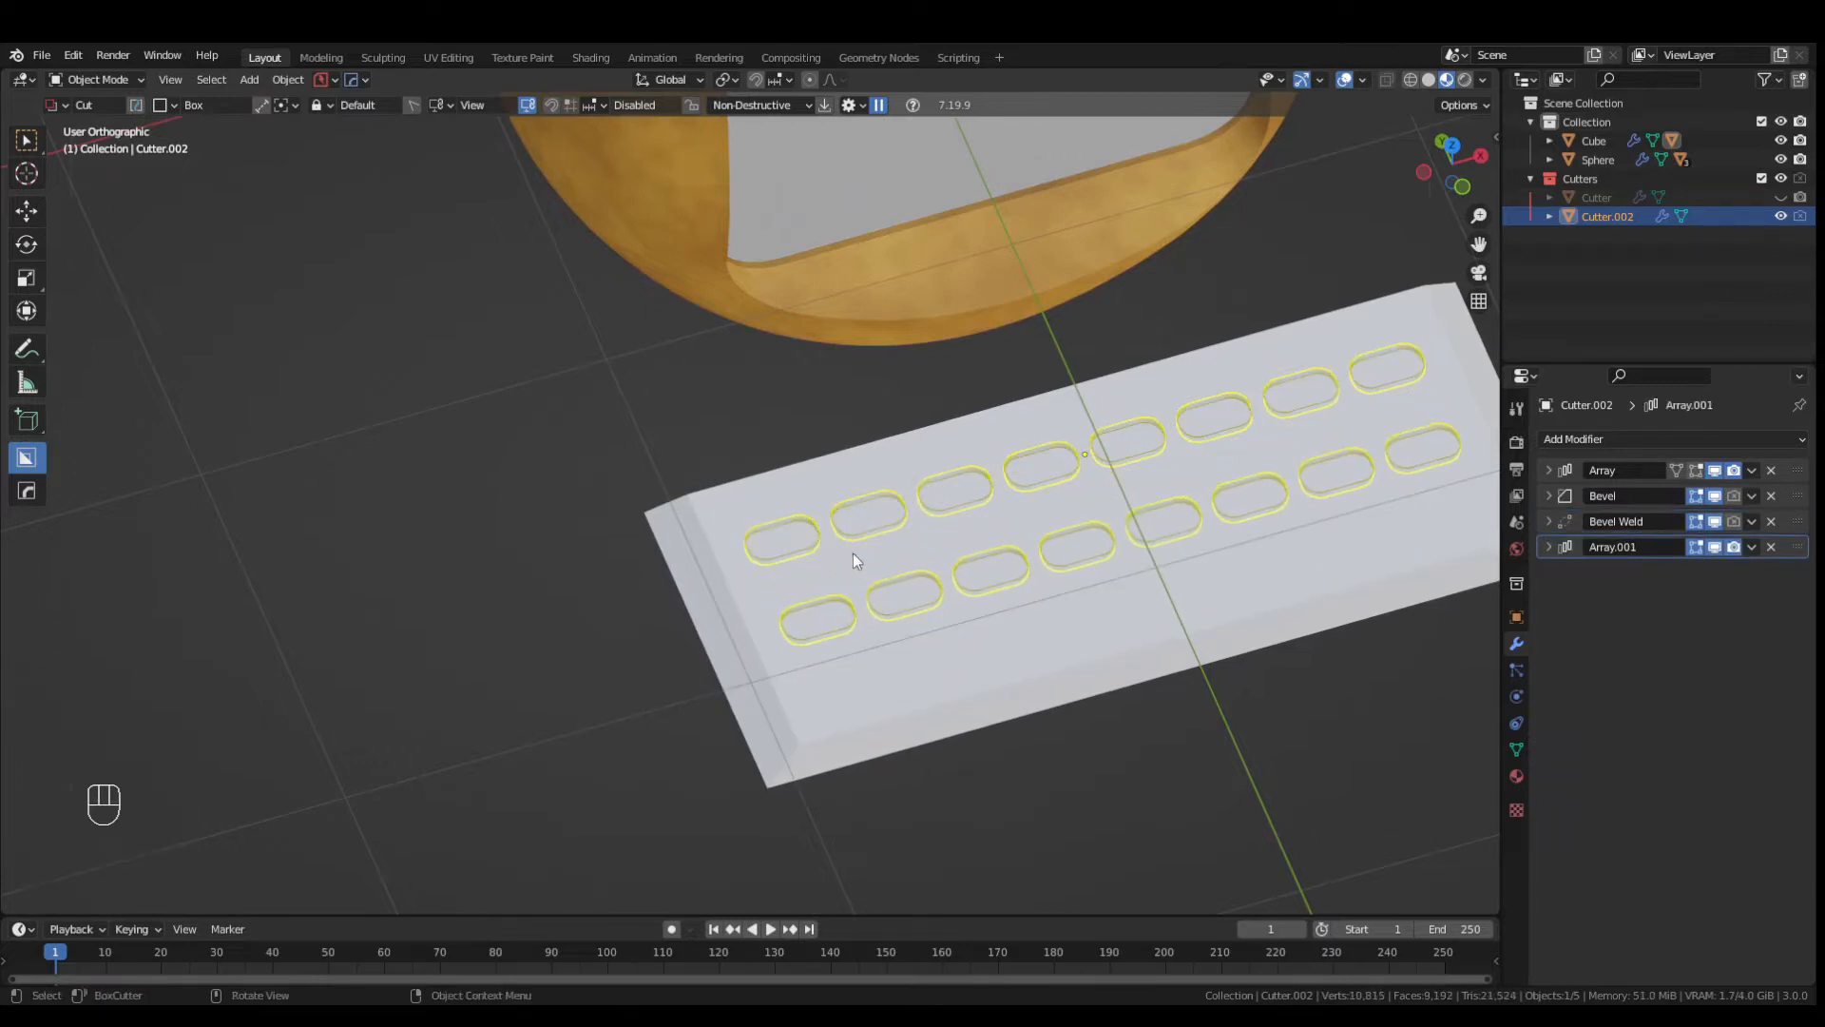
- Try to cut a long box slot in front of the two rows of slots from the top view, in two attempts
key("KP_7")
key("shift+2")
middle_click_drag(1006, 593, 1023, 412)
key("KP_7")
left_click_drag(769, 622, 1314, 654)
middle_click_drag(1314, 654, 1186, 550)
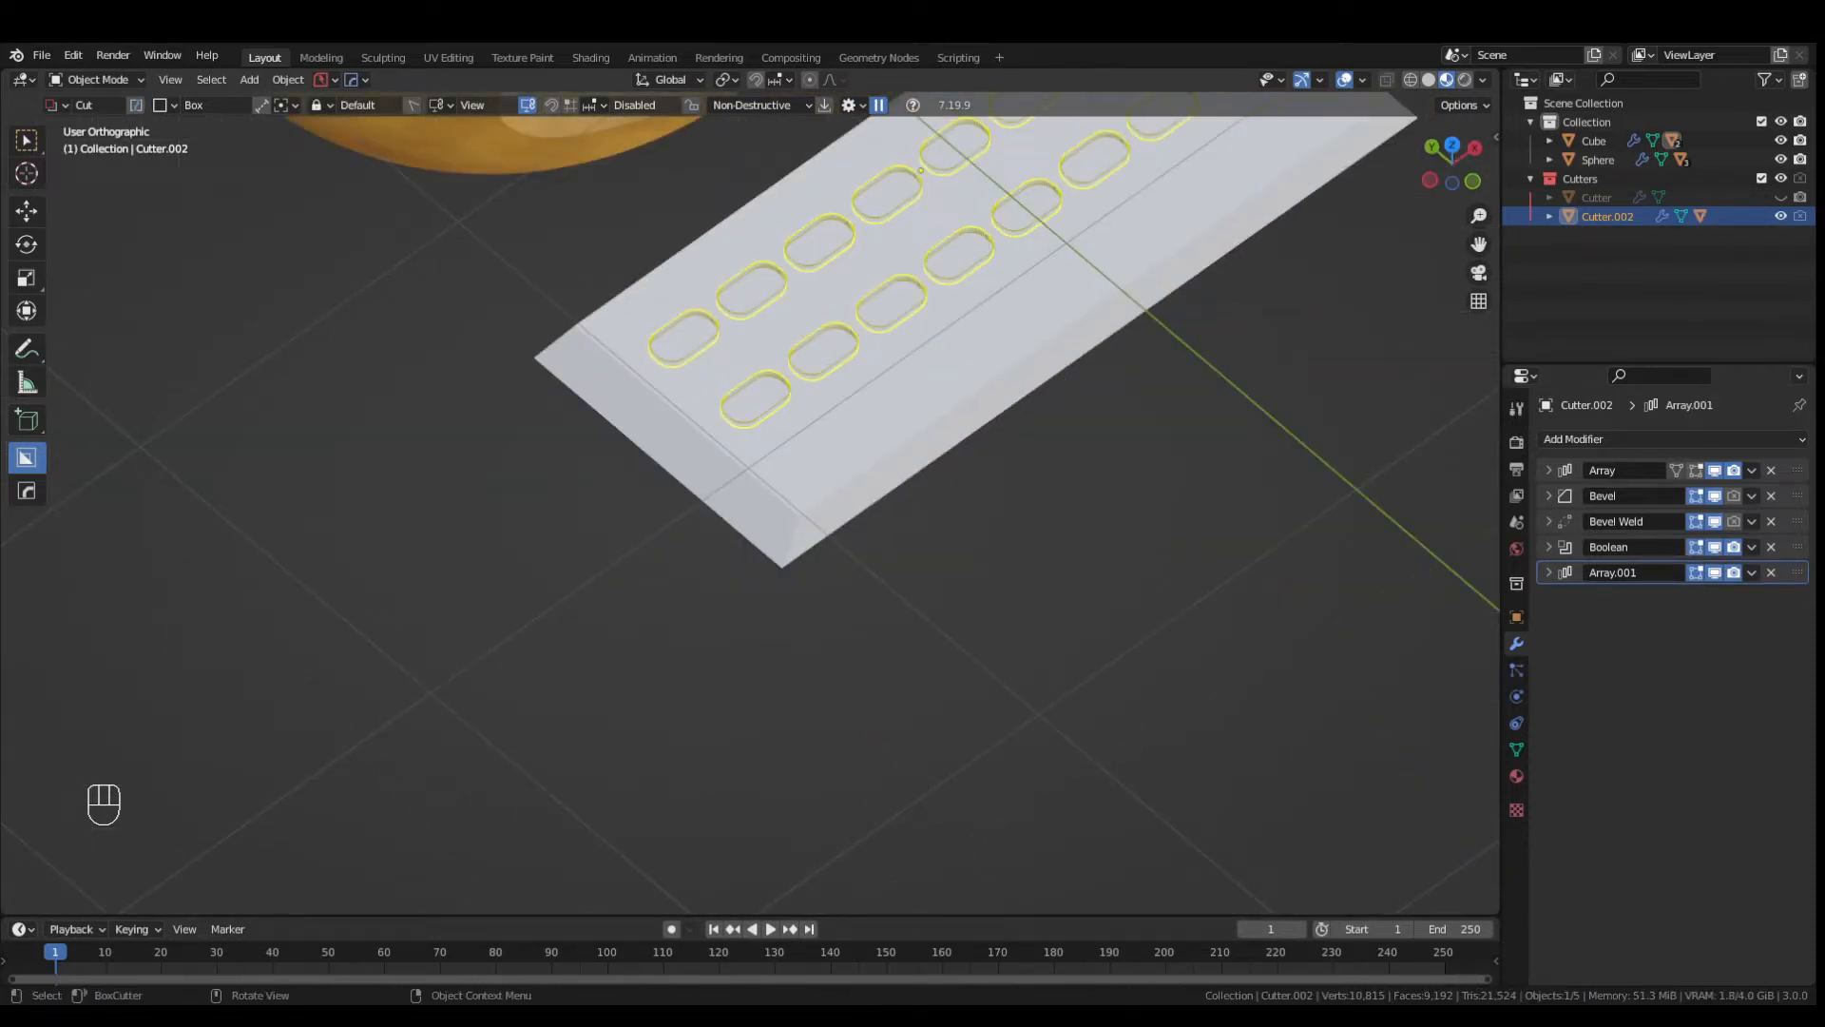
key("KP_7")
key("shift+2")
left_click_drag(769, 594, 1246, 633)
middle_click_drag(1262, 627, 1042, 516)
key("KP_7")
key("ctrl+d")
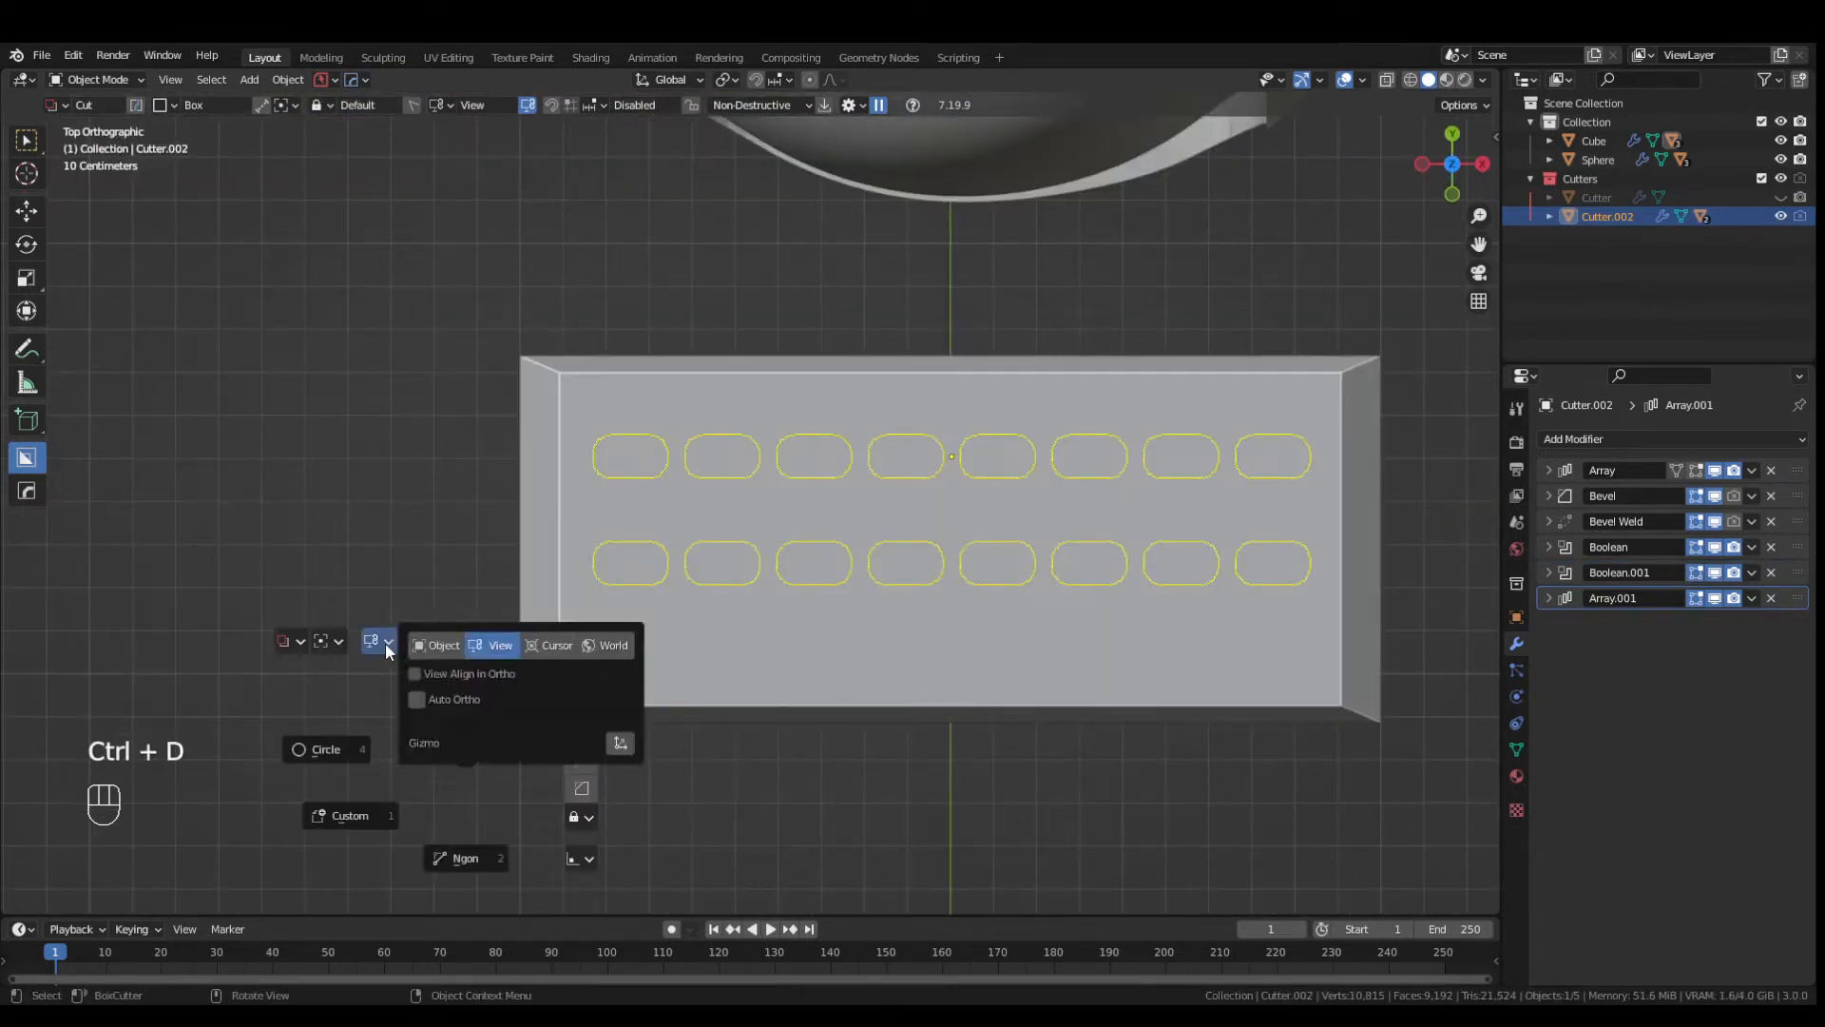
left_click_drag(685, 627, 1197, 676)
key("ctrl+z")
key("ctrl+z")
left_click(73, 55)
left_click(103, 93)
- Select the slab and cut a long, rounded, bevelled slot into it in front of the two slot rows
left_click(766, 640)
mouse_move(722, 623)
left_mouse_down()
mouse_move(1202, 672)
mouse_move(1181, 675)
left_mouse_up()
key("b")
middle_click_drag(1178, 667, 1235, 608)
key("e")
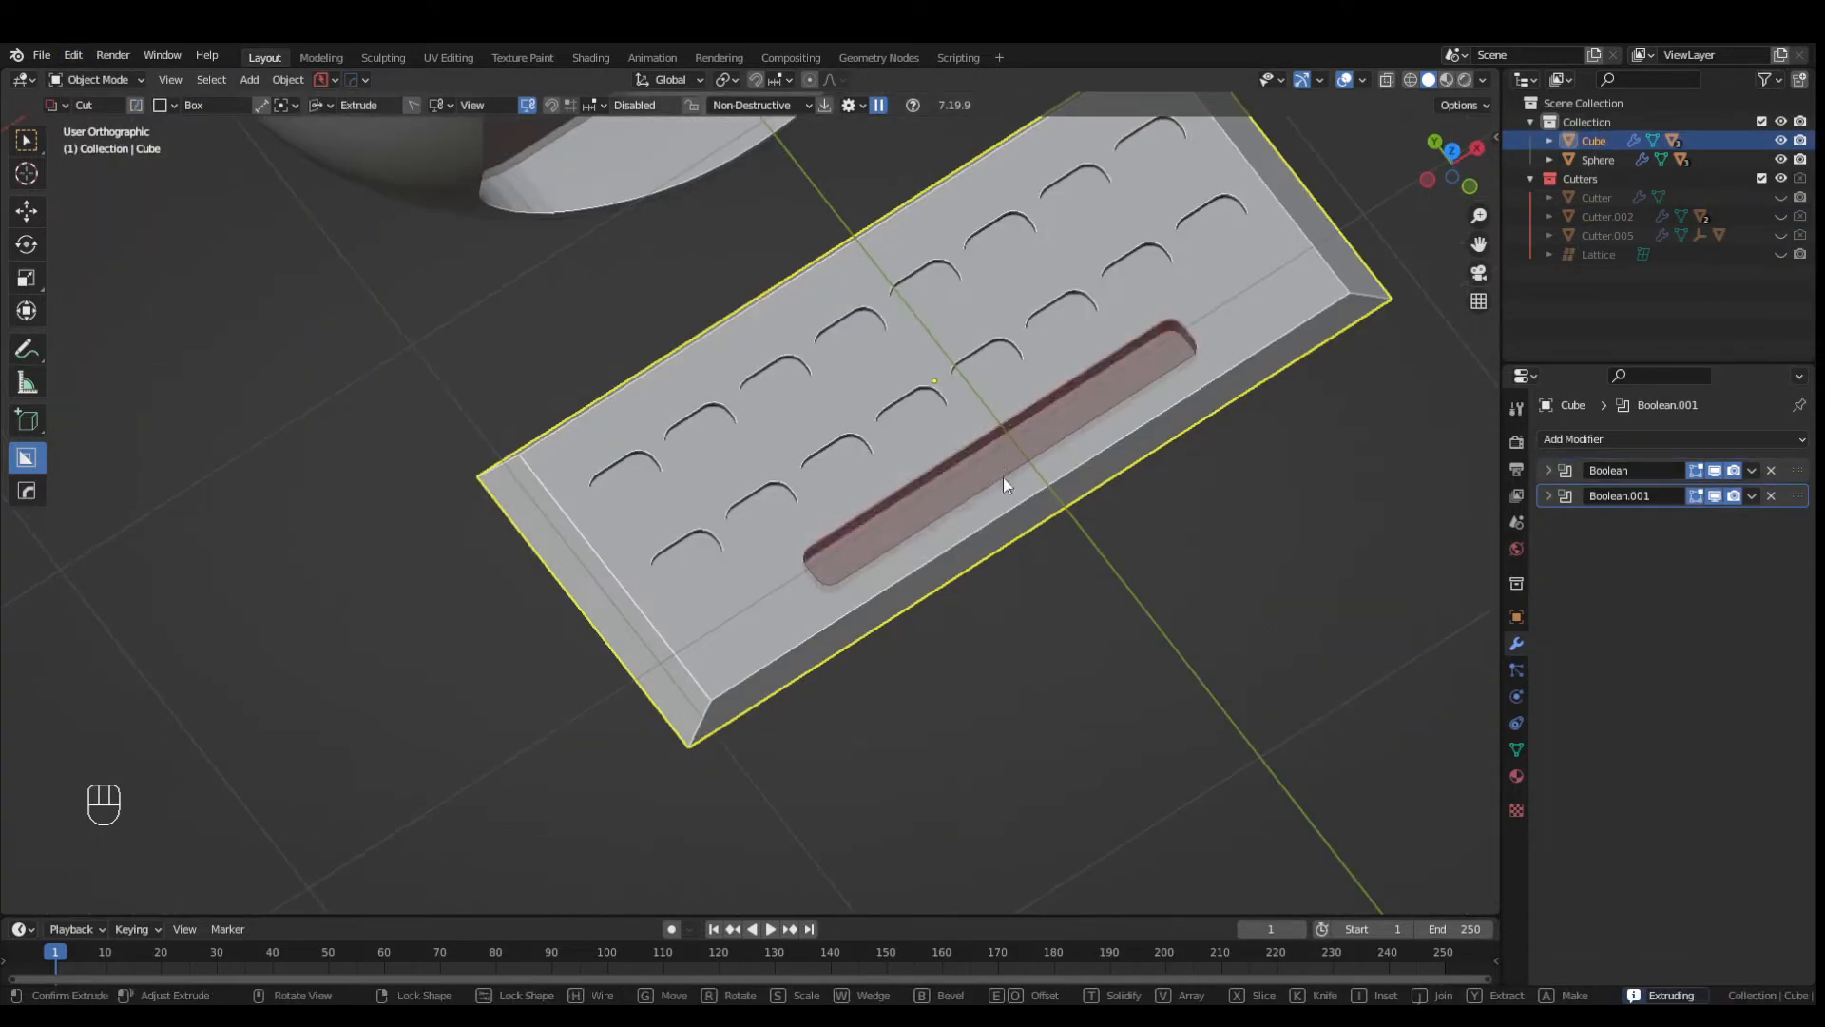
left_click(998, 462)
middle_click_drag(1027, 533, 950, 576)
scroll(920, 496, "down", 4)
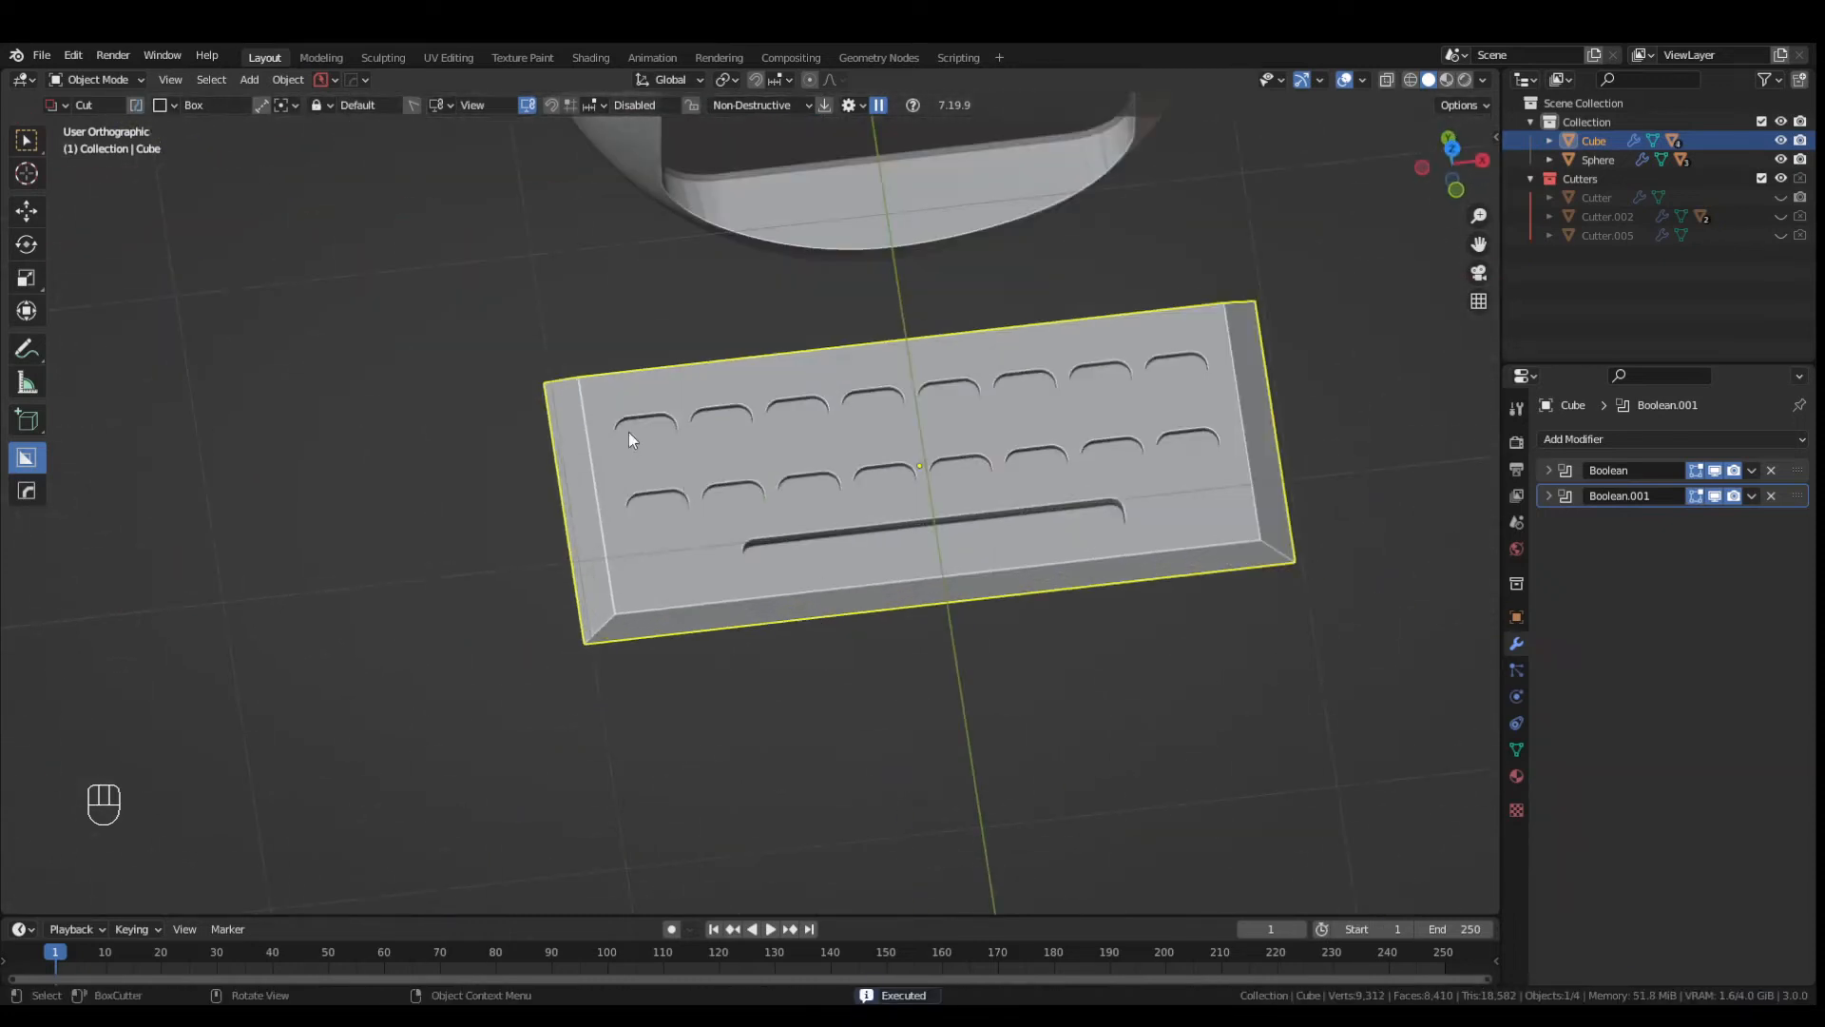
- Reveal the two-row slot cutter with HOps Ever Scroll and apply its Bevel modifier
key("q")
left_click(664, 495)
right_click(663, 494)
key("q")
left_click(654, 465)
scroll(656, 467, "up", 1)
left_click(658, 470)
scroll(680, 515, "up", 3)
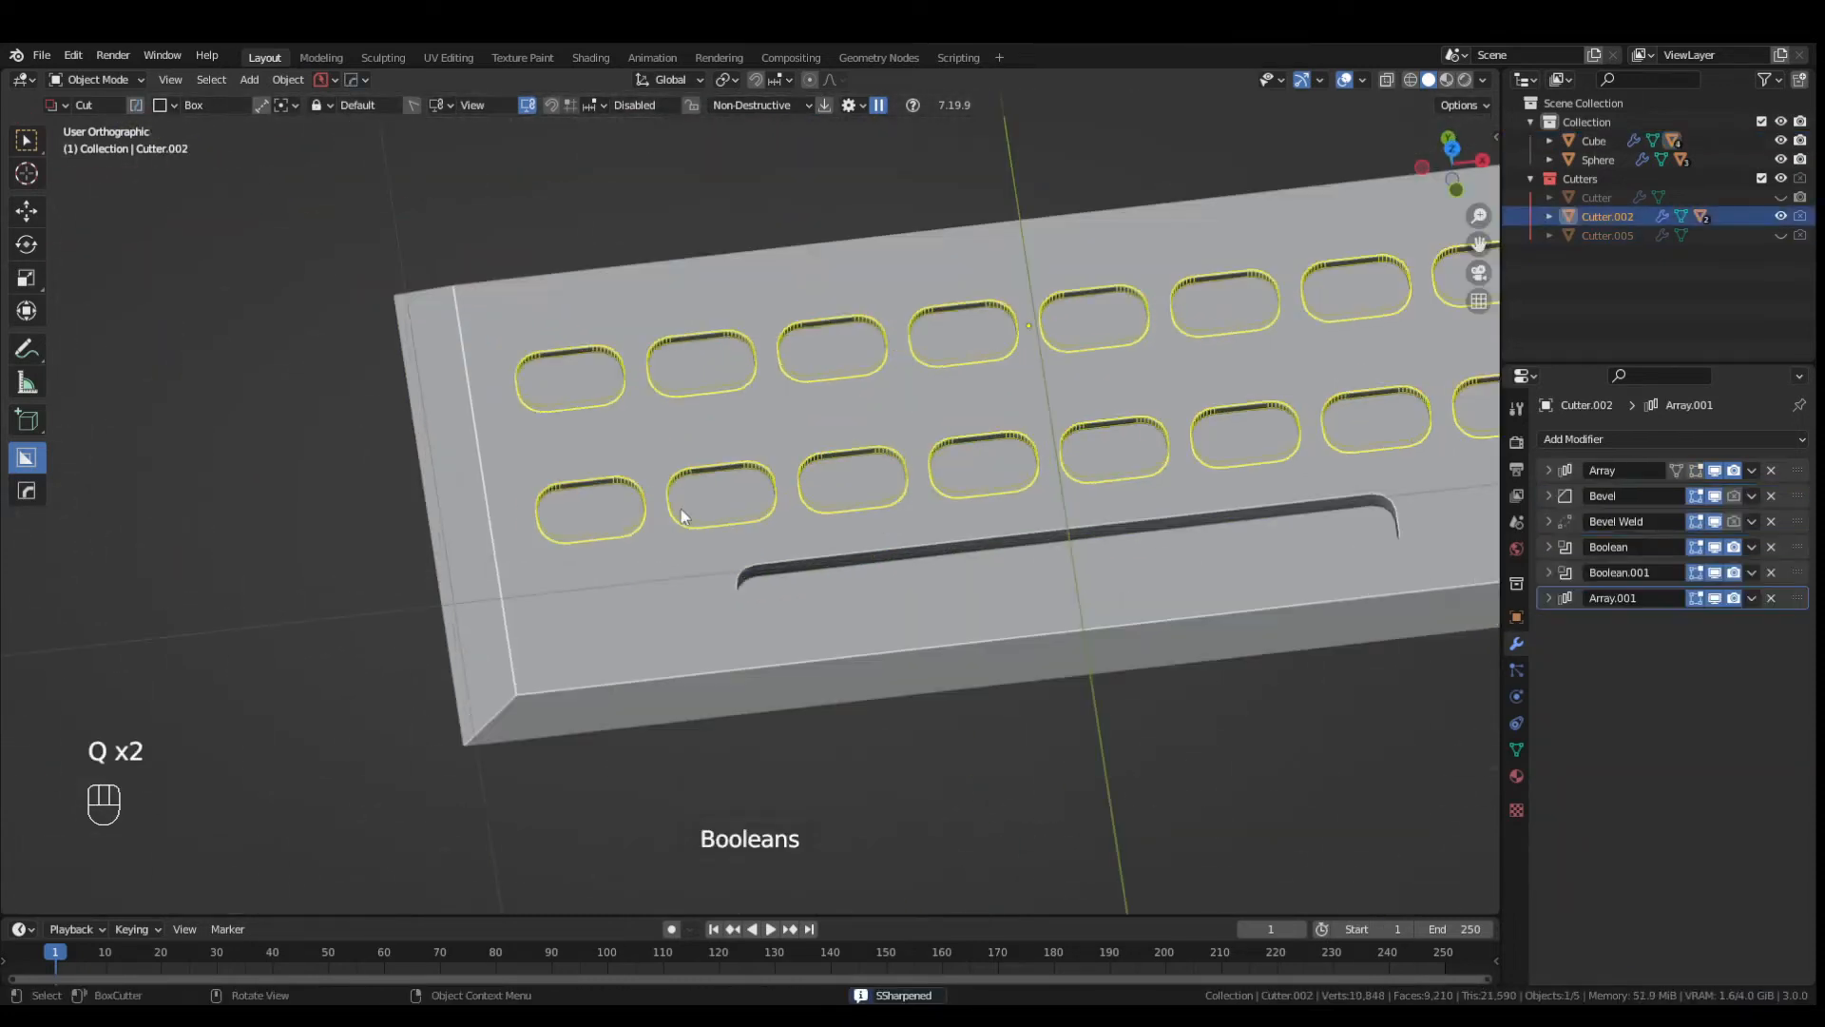
middle_click_drag(683, 517, 591, 601, "shift")
left_click(1751, 497)
left_click(1730, 518)
- Make a solid duplicate of the slot cutter with HOps Shade Solid and raise it slightly along Z to form the keys
scroll(780, 551, "up", 2)
mouse_move(780, 555)
middle_mouse_down("shift")
mouse_move(622, 621)
mouse_move(659, 654)
middle_mouse_up("shift")
key("q")
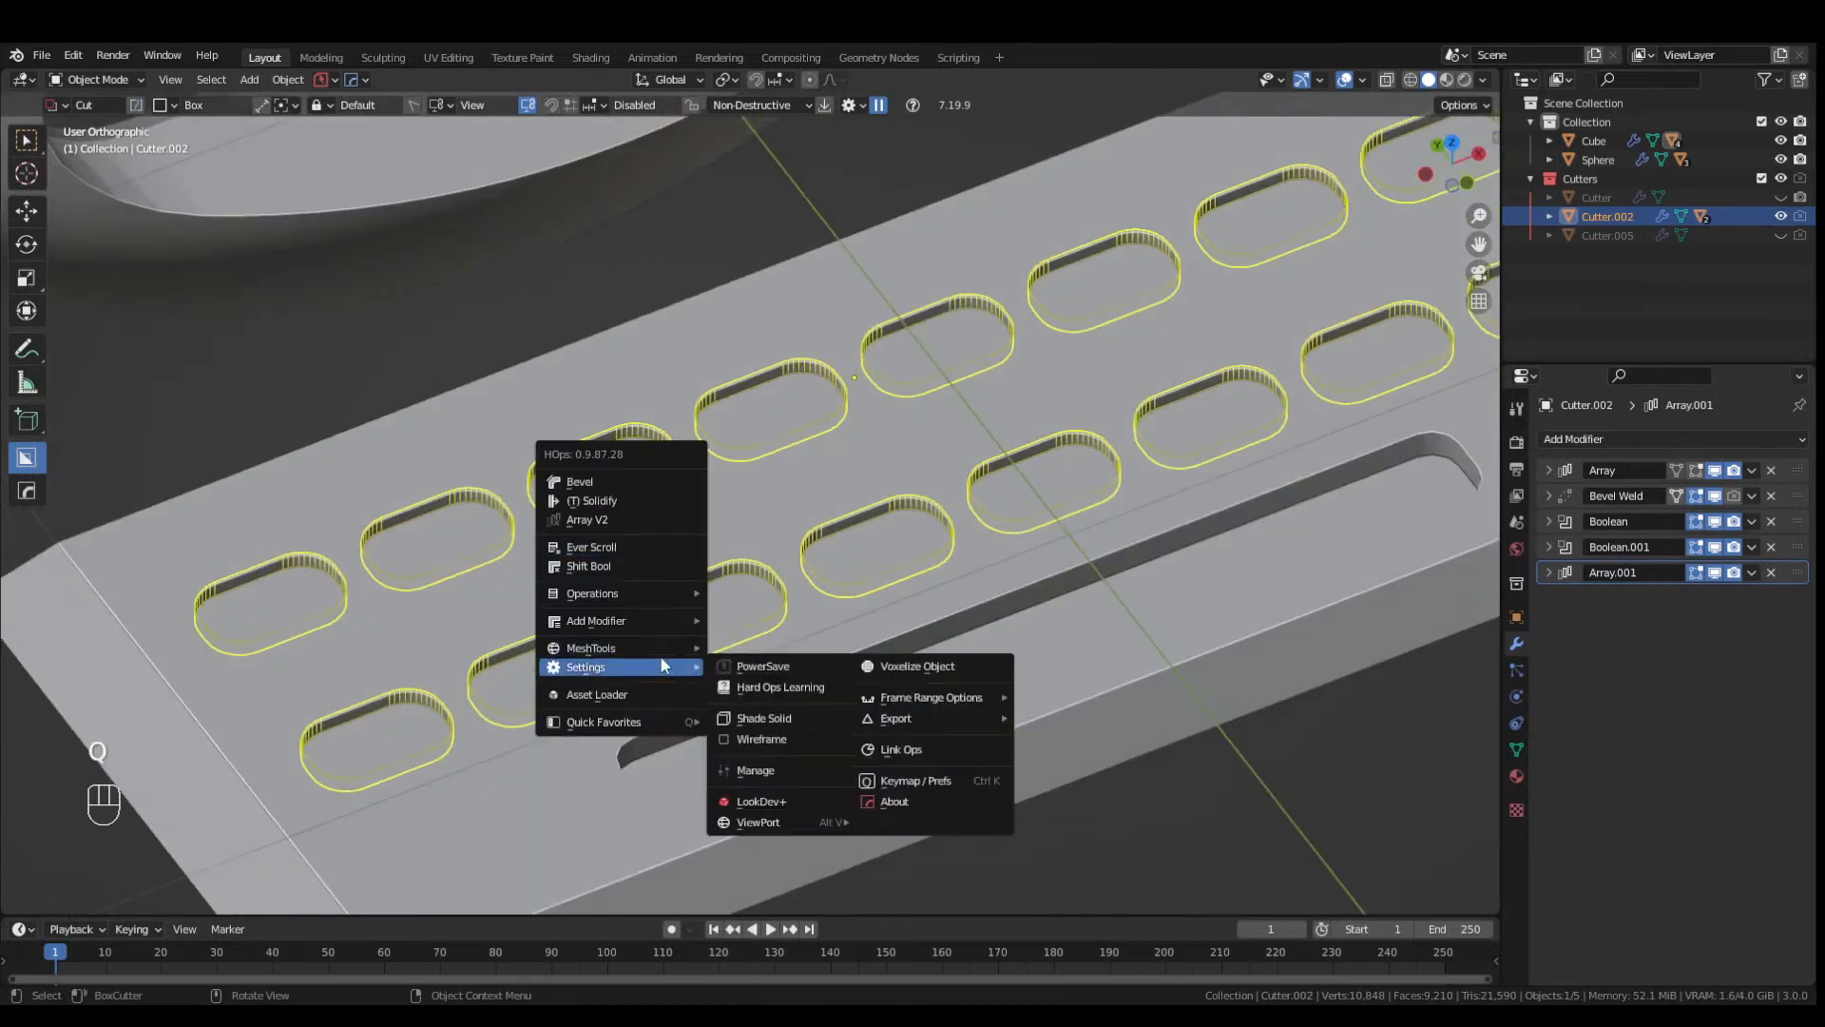
key("shift+2")
key("g")
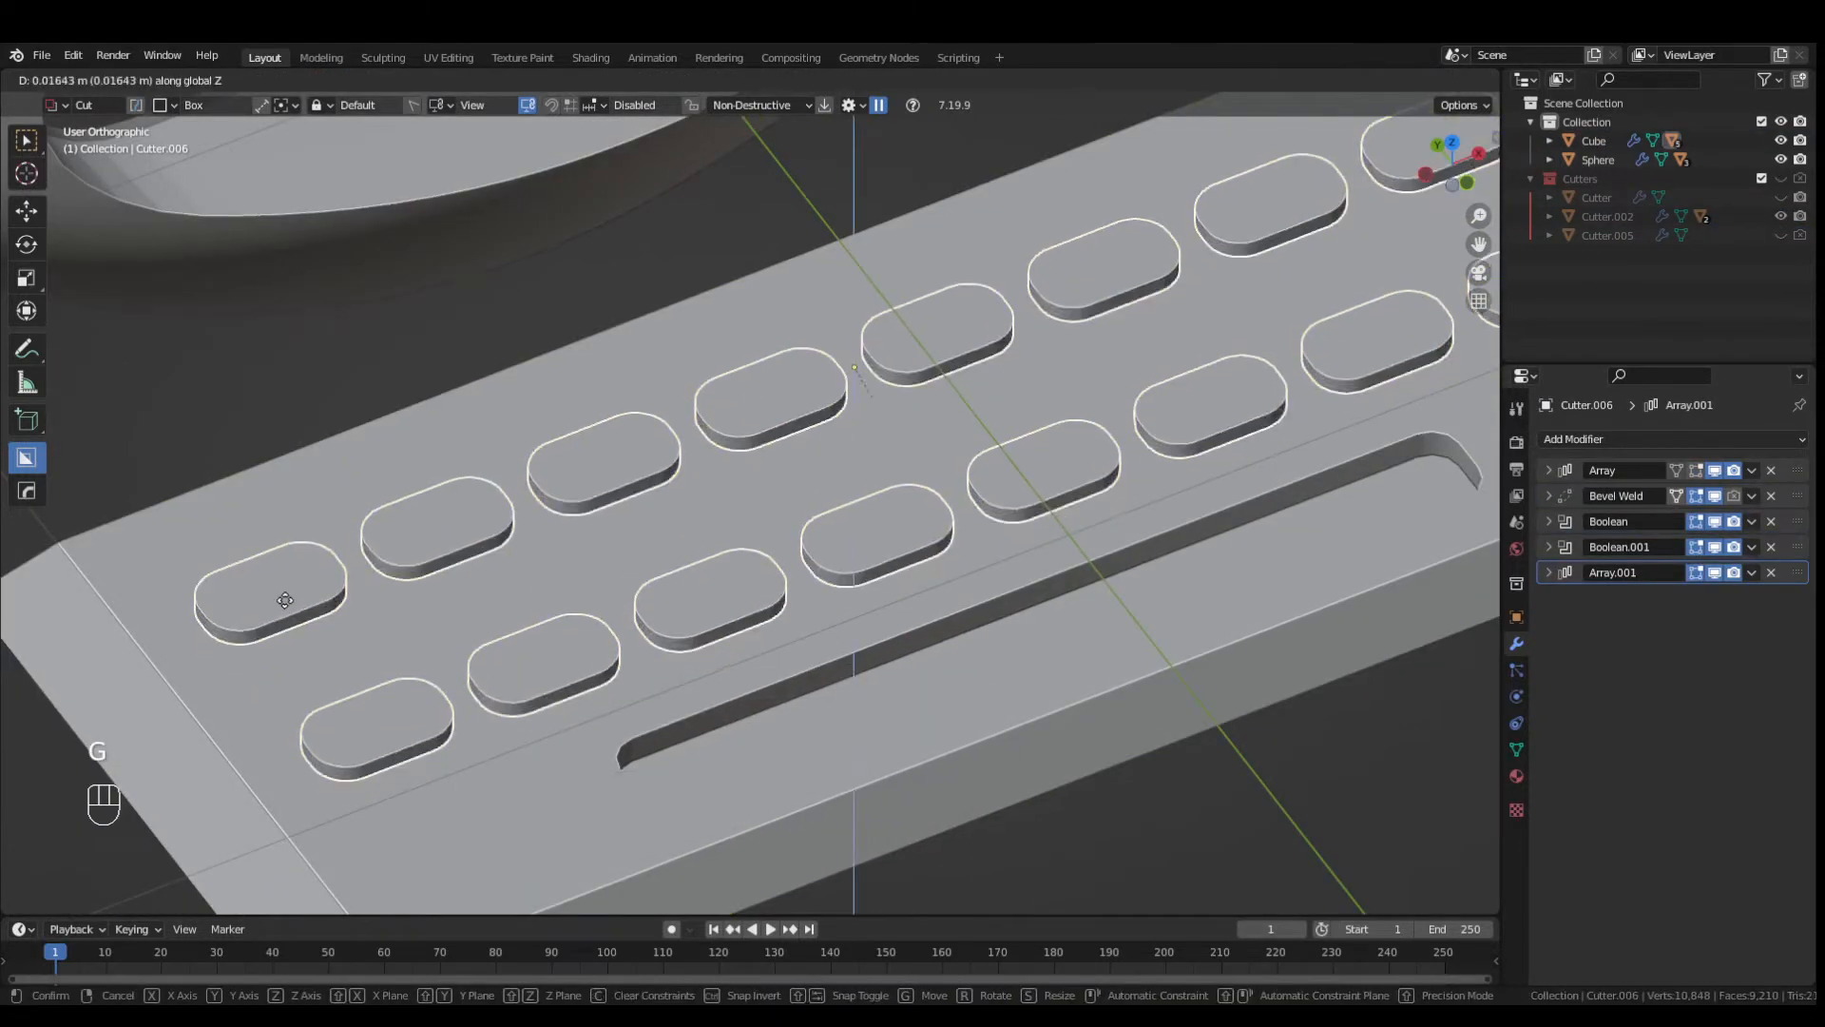
left_click(522, 665)
- Reveal the long slot cutter in front of the keys and apply its Bevel modifier
middle_click_drag(522, 664, 939, 639)
right_click(969, 674)
left_click(955, 635)
left_click(1752, 470)
- Make a solid duplicate of the long cutter with HOps Shade Solid, and scale and move it into place as the space bar
key("q")
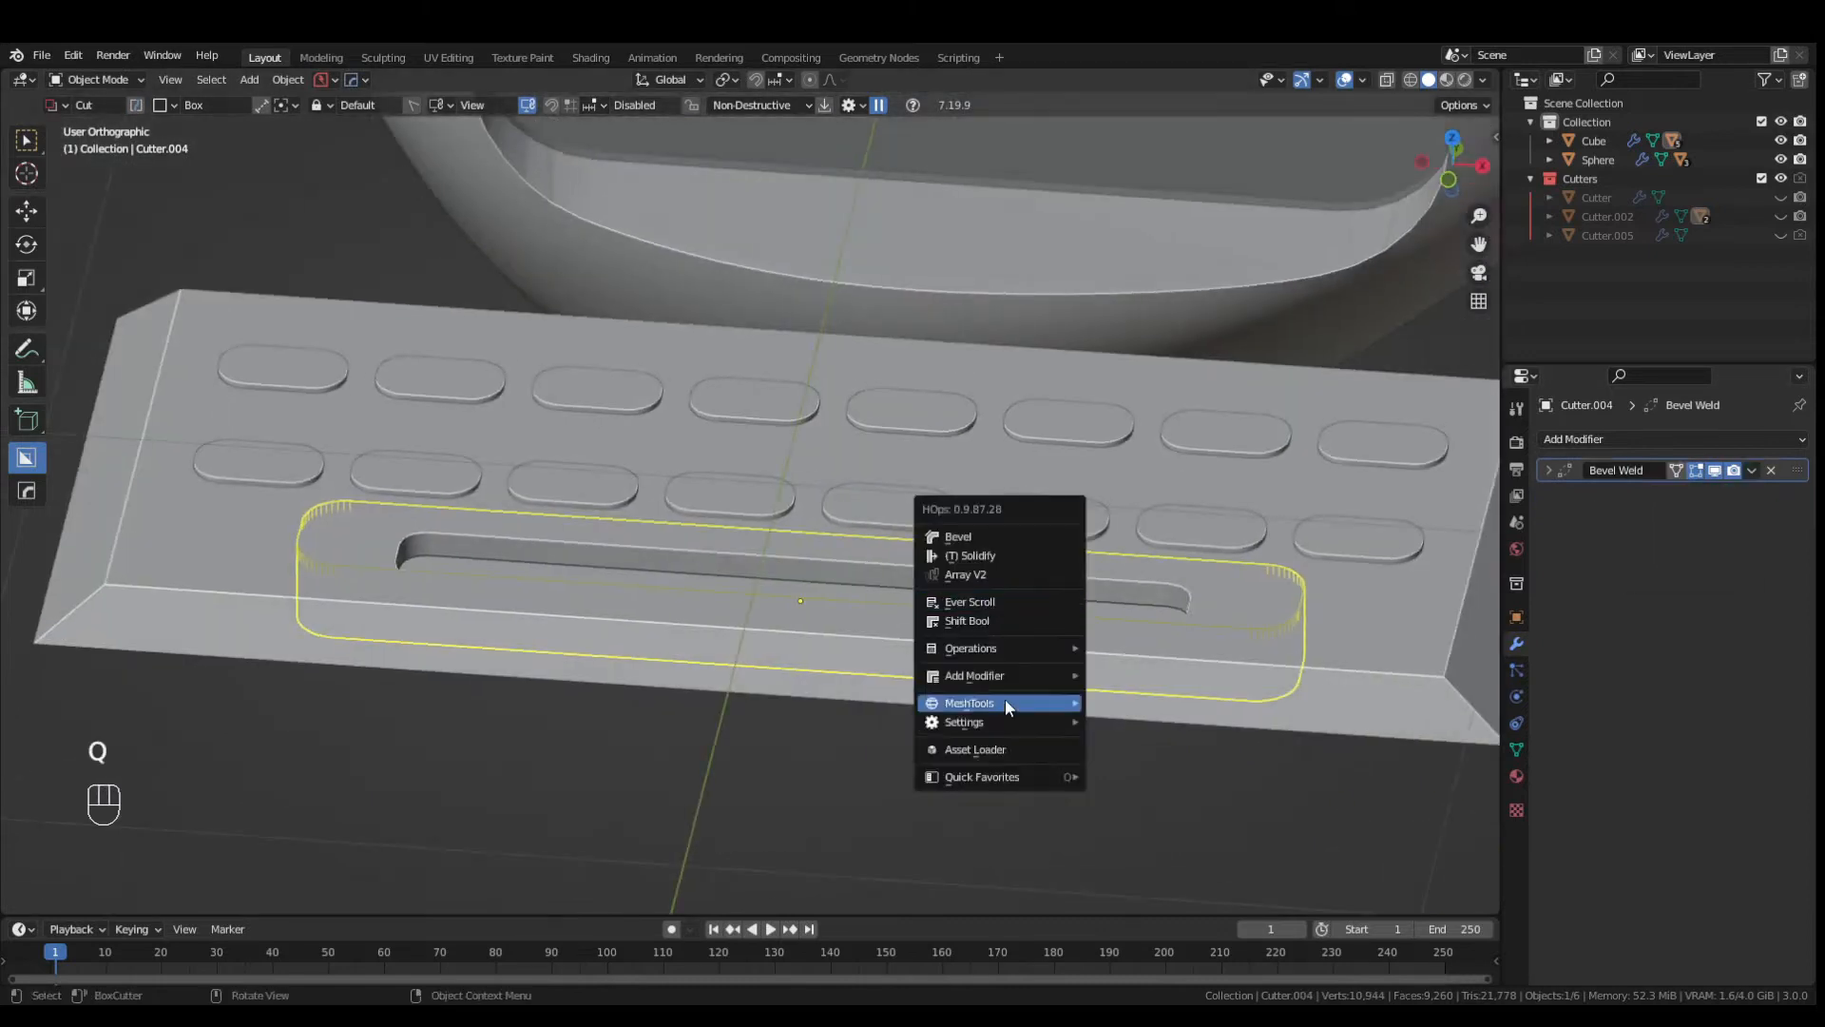
key("shift+2")
middle_click_drag(1126, 763, 1230, 738)
key("s")
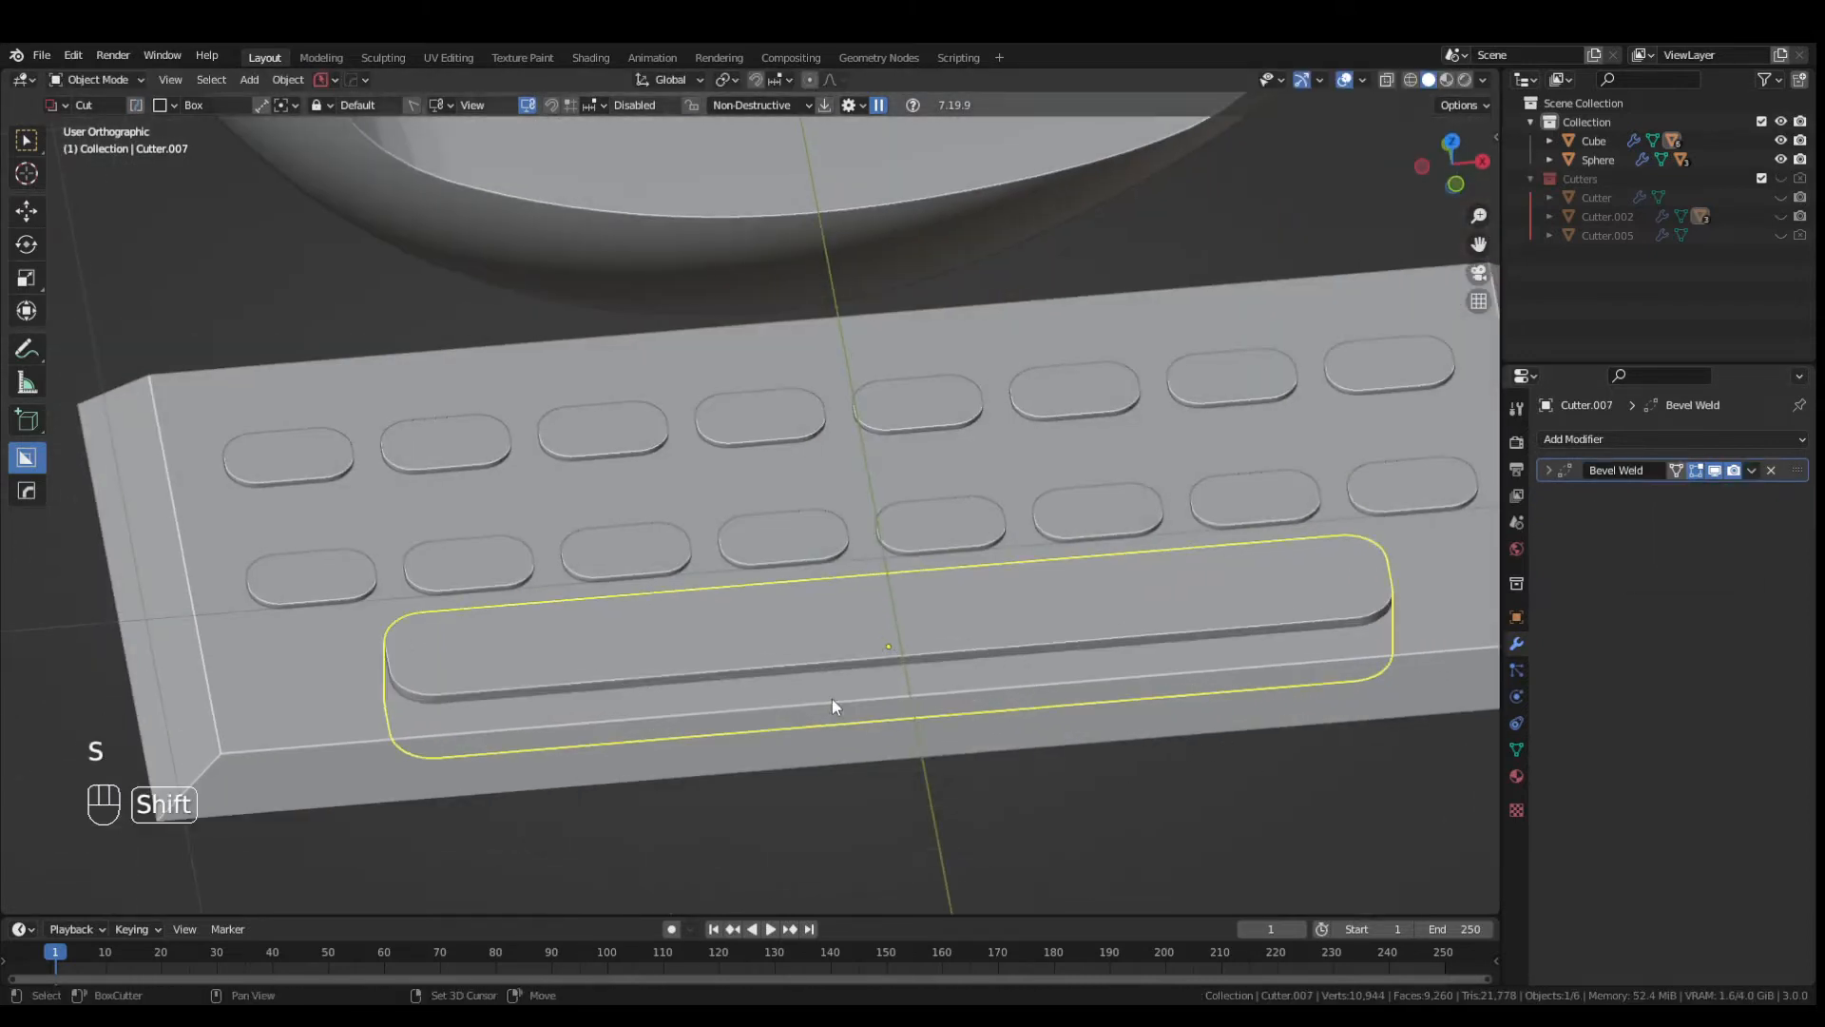
left_click(1051, 640)
key("g")
left_click(1059, 489)
- Add a mesh cube beside the keyboard slab, on its +X side, and scale it down
scroll(1059, 490, "down", 3)
middle_click_drag(1059, 489, 1051, 607)
scroll(1051, 607, "down", 3)
key("KP_7")
middle_click_drag(1019, 688, 874, 671, "shift")
key("shift+a")
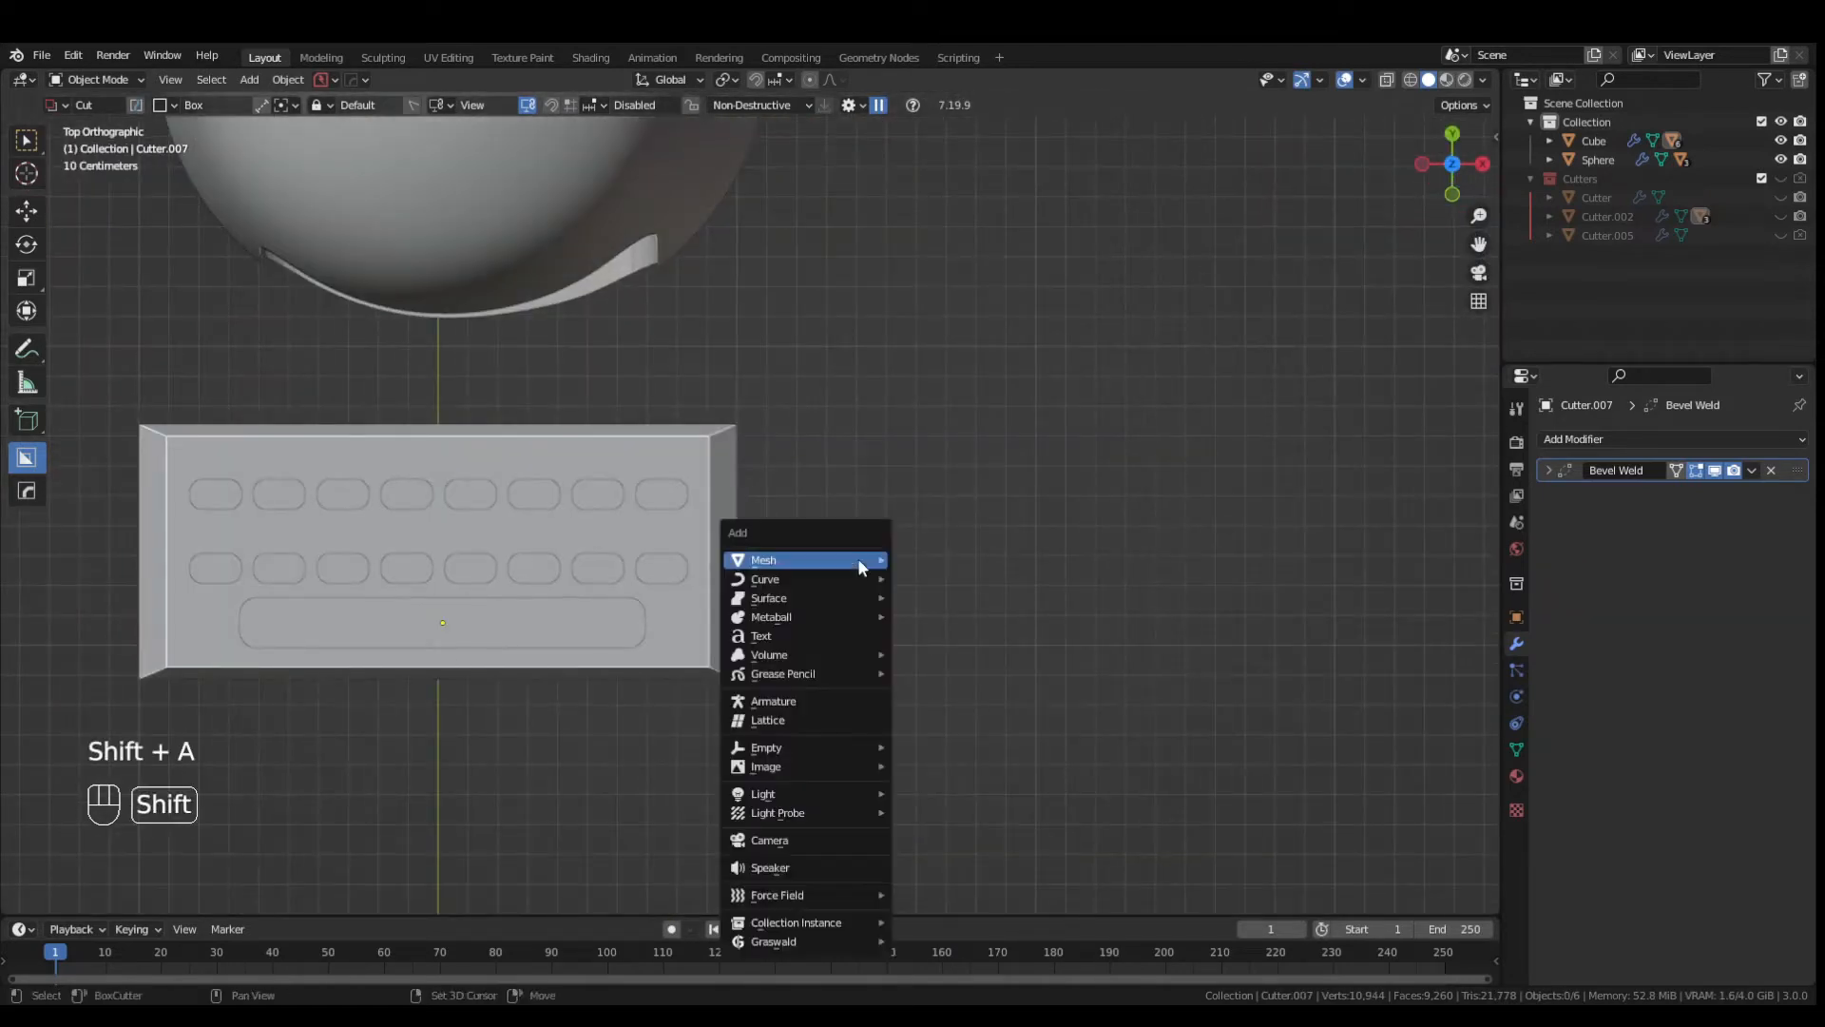
mouse_move(857, 557)
left_click(939, 161)
key("s")
left_click(933, 654)
- Apply the slab's location and stretch the new cube along Y by a factor of 1.5
key("ctrl+a")
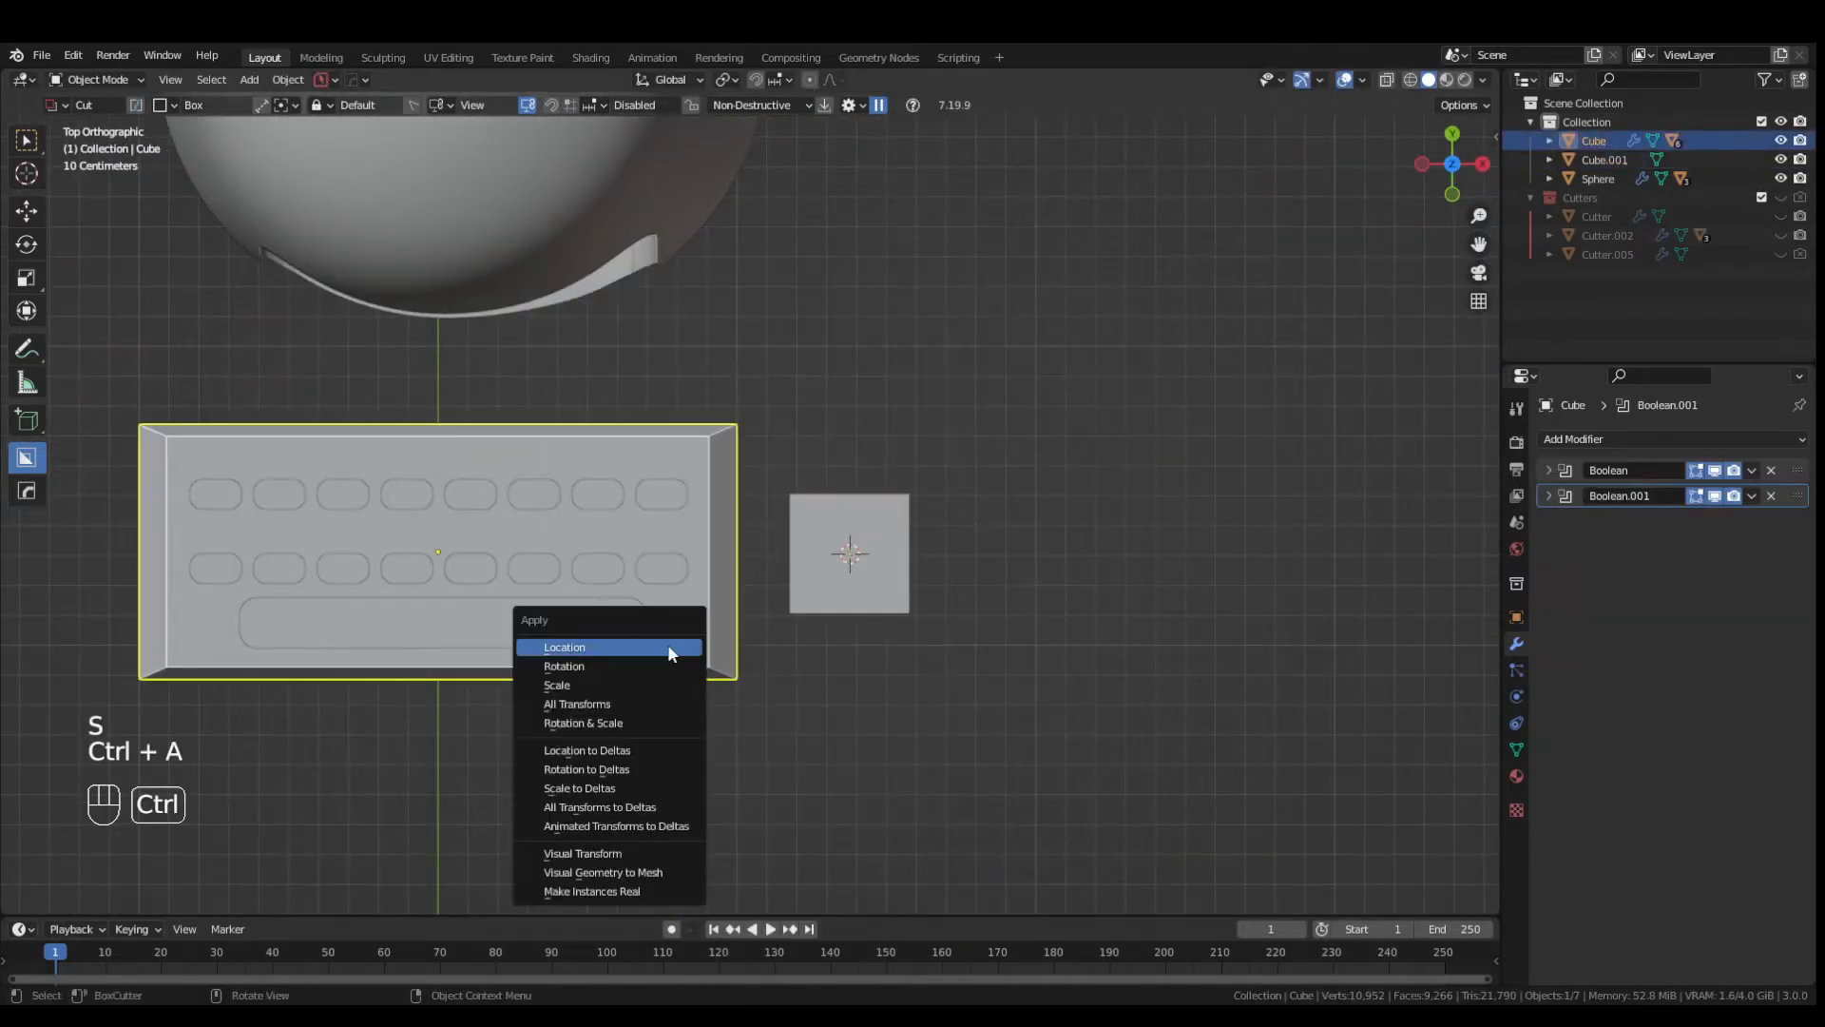
left_click(667, 643)
scroll(875, 594, "up", 2)
key("s")
right_click(939, 629)
type("sy1.5")
key("Return")
- Move the cube in the front view so that it sits level with the keyboard slab
middle_click_drag(1067, 794, 922, 686)
key("KP_5")
middle_click_drag(1045, 751, 1057, 742, "ctrl")
key("KP_1")
key("g")
left_click(1028, 818)
key("KP_7")
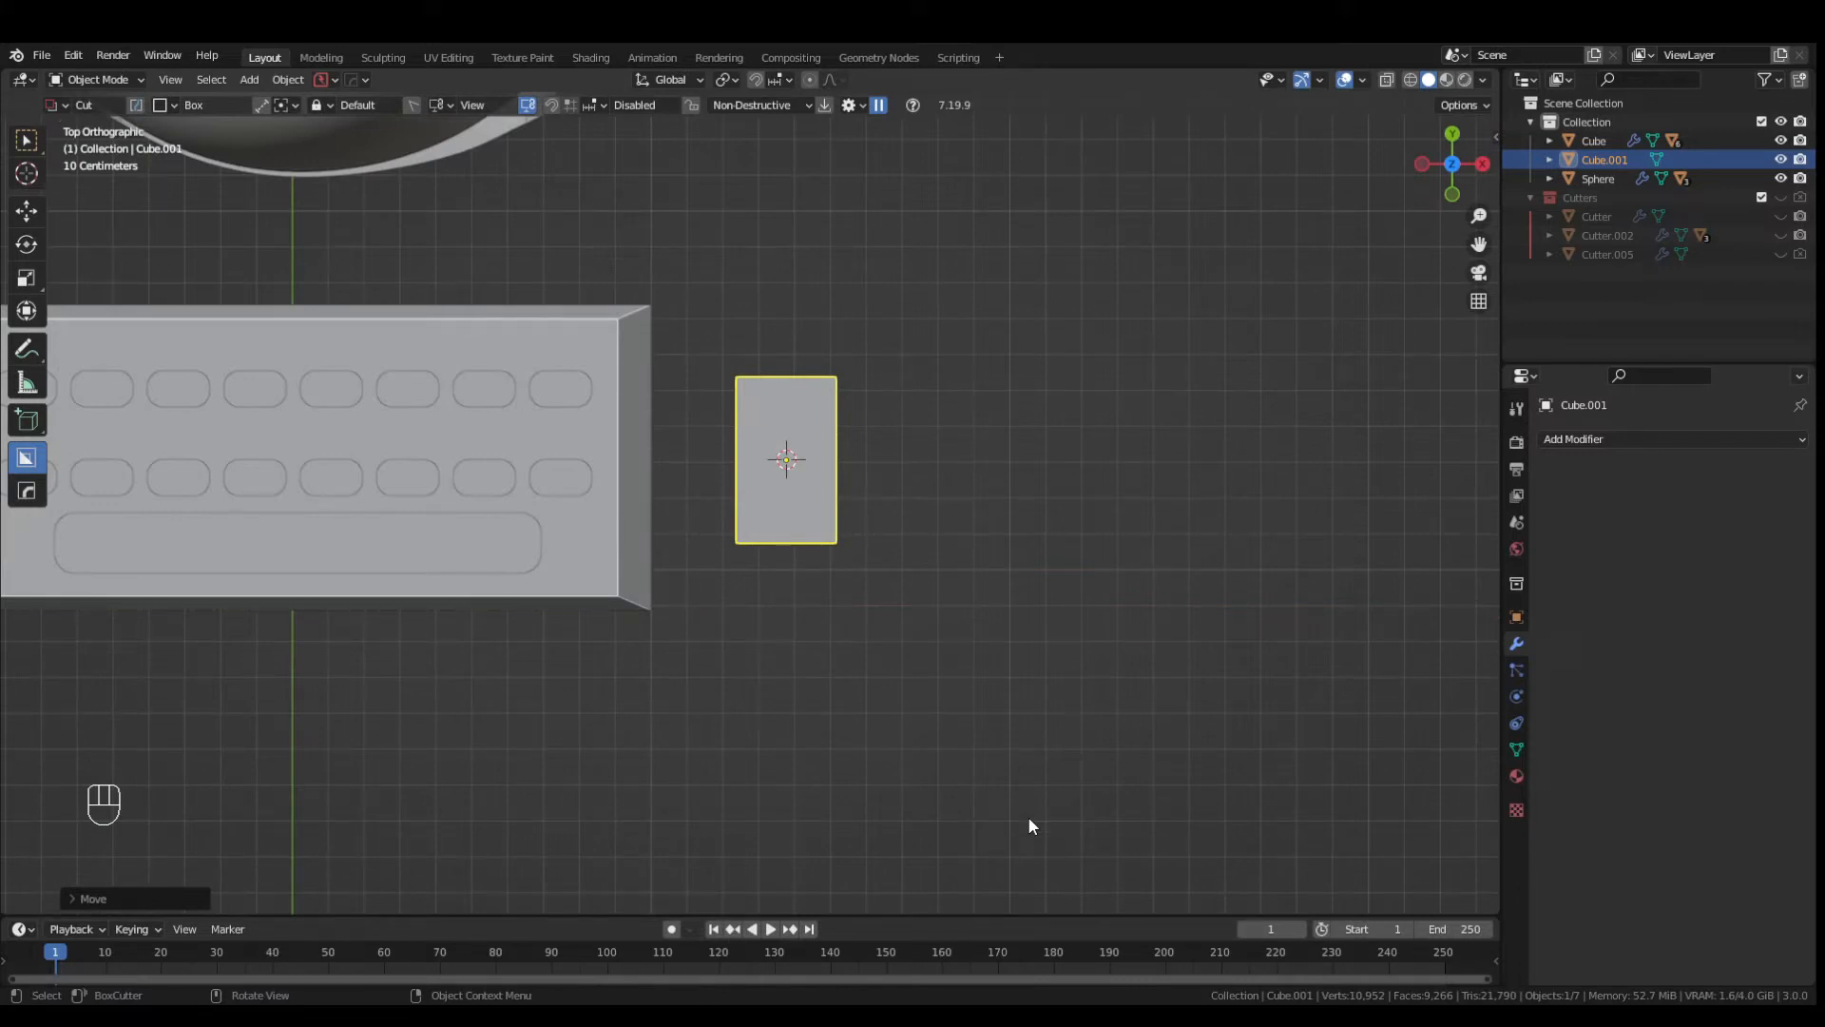
- Lower the block's rear top edge and bevel it into a rounded slope
key("KP_5")
middle_click_drag(1133, 807, 994, 435)
key("Tab")
key("g")
left_click(987, 793)
key("ctrl+b")
left_click(1038, 829)
key("Tab")
- Scale the mouse-shaped block along X
key("q")
left_click(945, 250, "shift")
key("s")
key("x")
left_click(936, 270)
middle_click_drag(936, 270, 784, 775)
key("Tab")
key("ctrl+b")
right_click(960, 787)
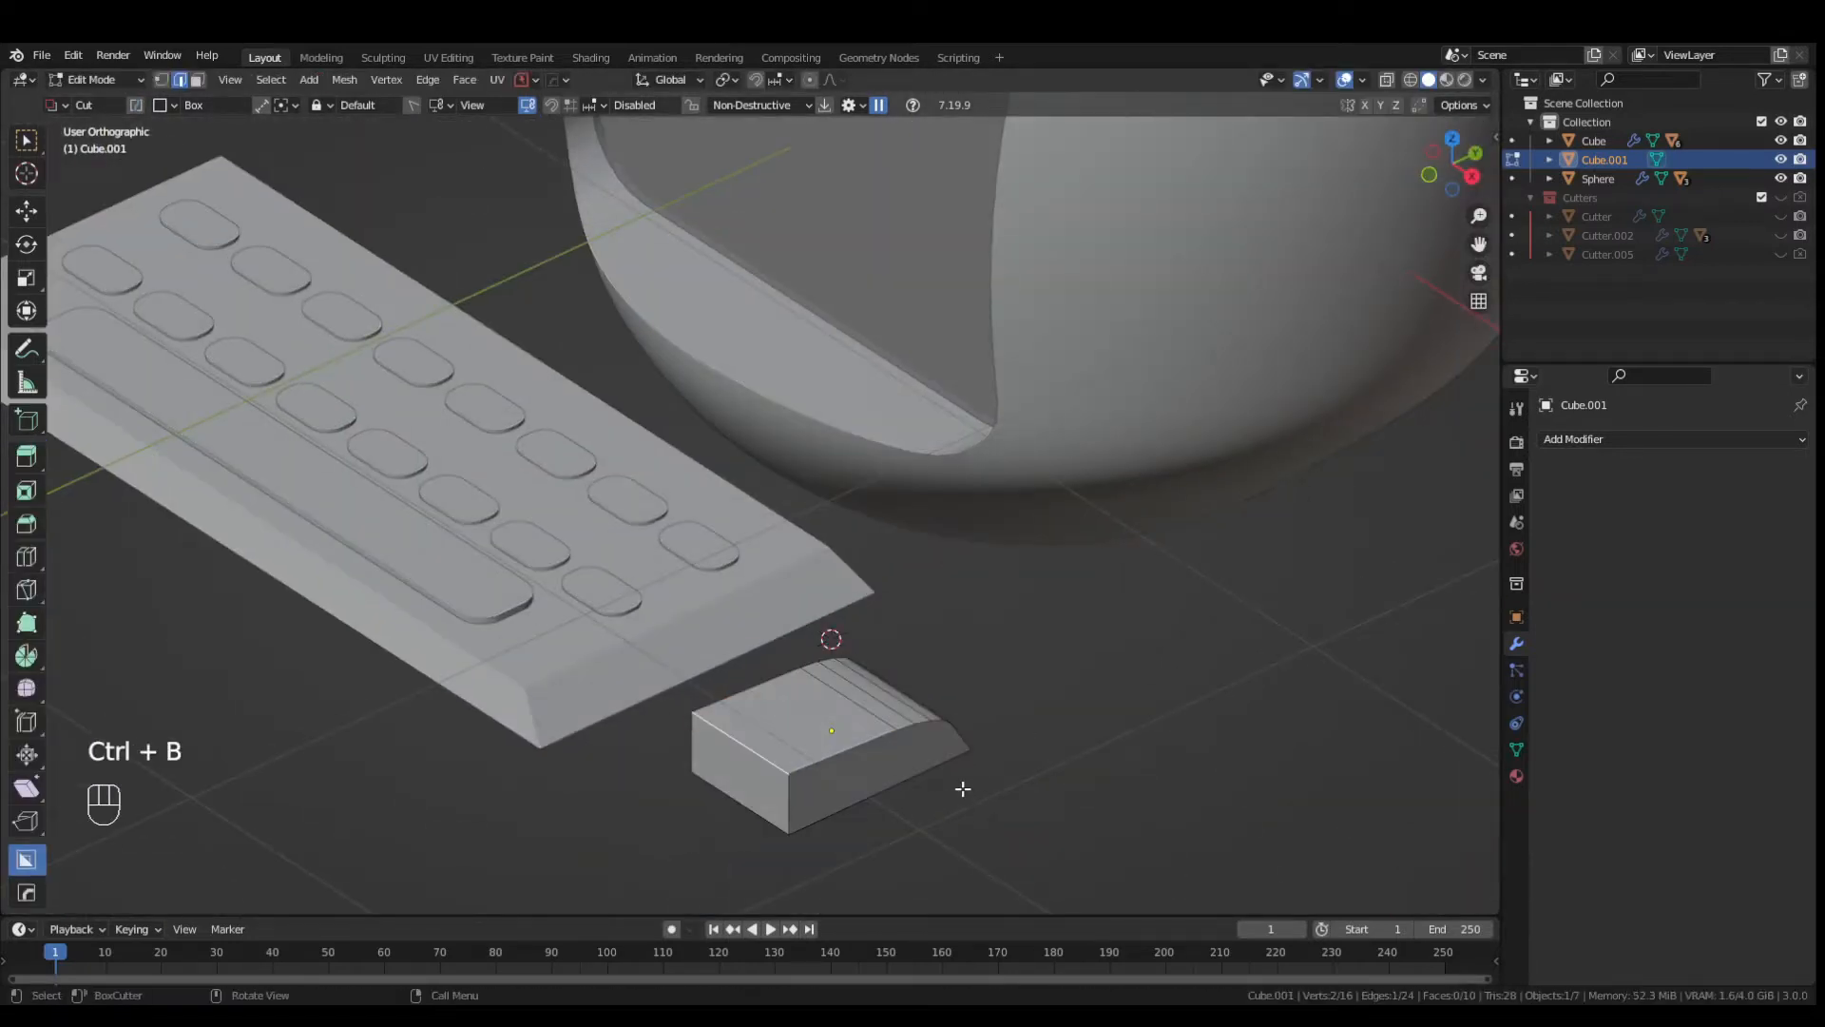
key("Tab")
key("Tab")
- Apply the block's scale and round its front top edge with a multi-segment bevel
key("ctrl+a")
left_click(901, 616)
key("Tab")
key("ctrl+b")
left_click(902, 802)
middle_click_drag(903, 802, 848, 462)
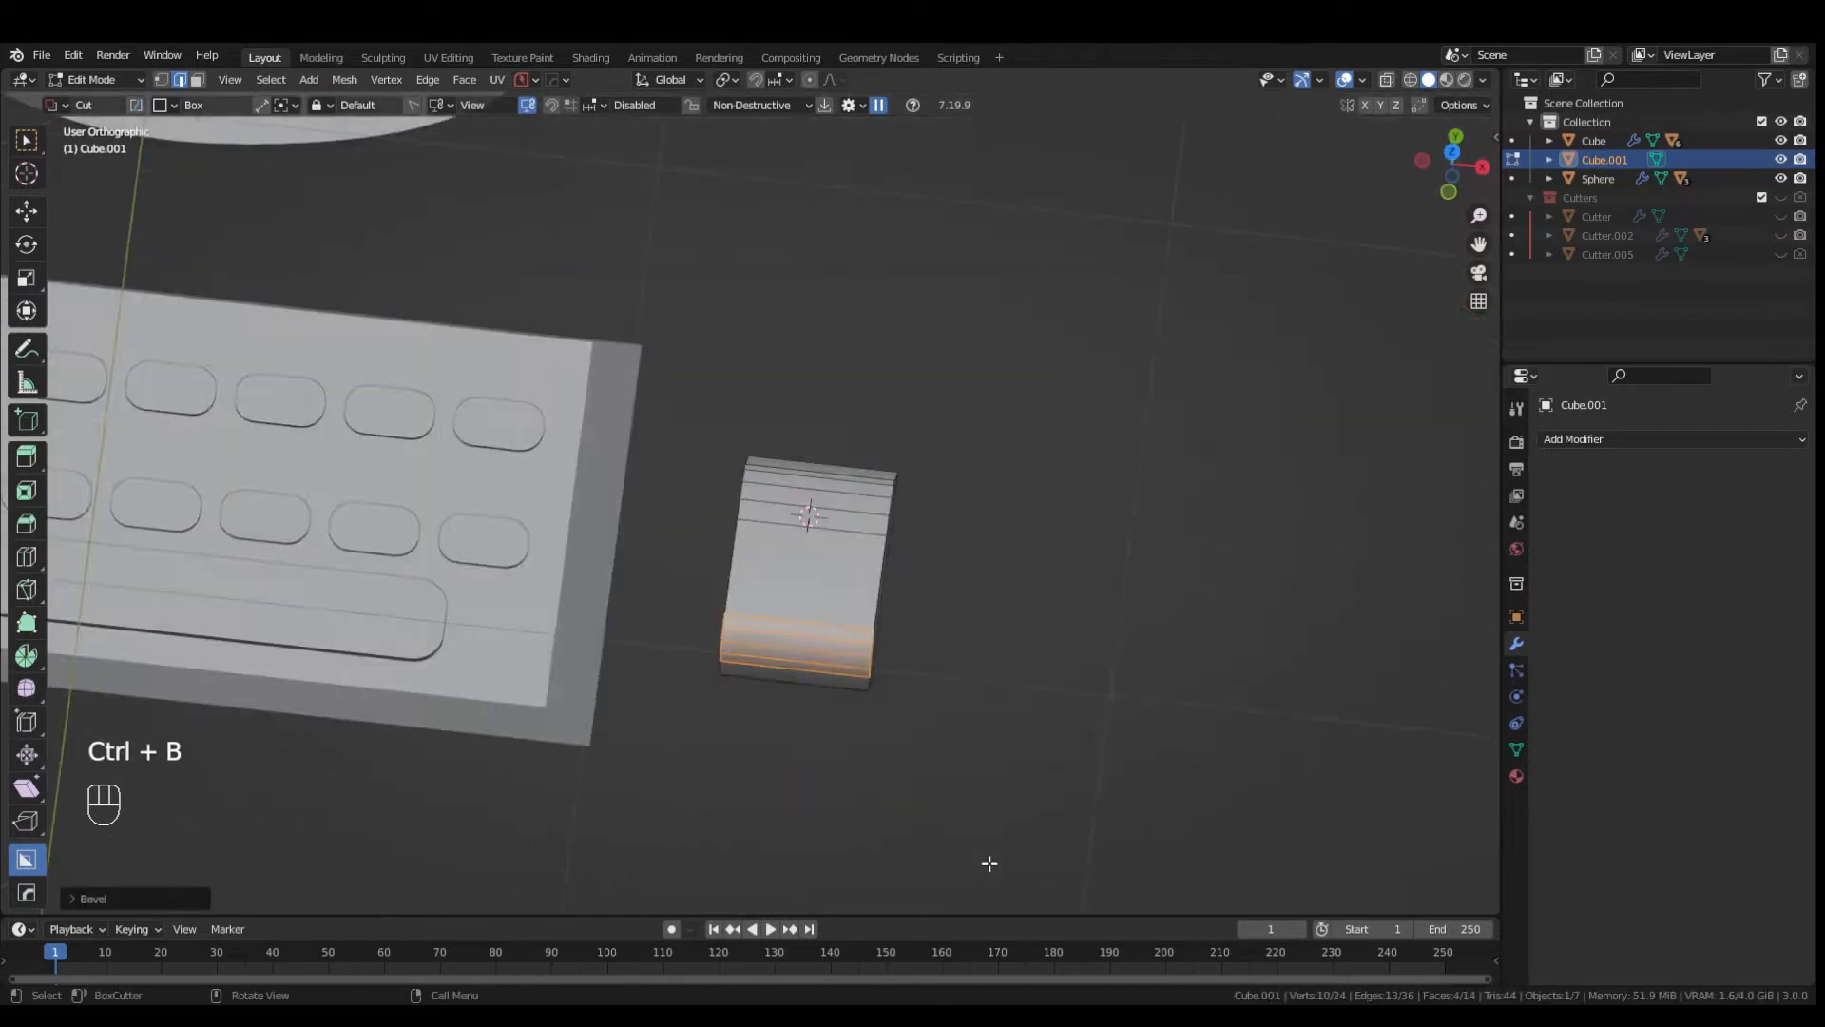
- Try an arrayed box cut for two notches in the rear half of the mouse block, and undo it
key("KP_7")
key("Tab")
left_click_drag(751, 419, 835, 539)
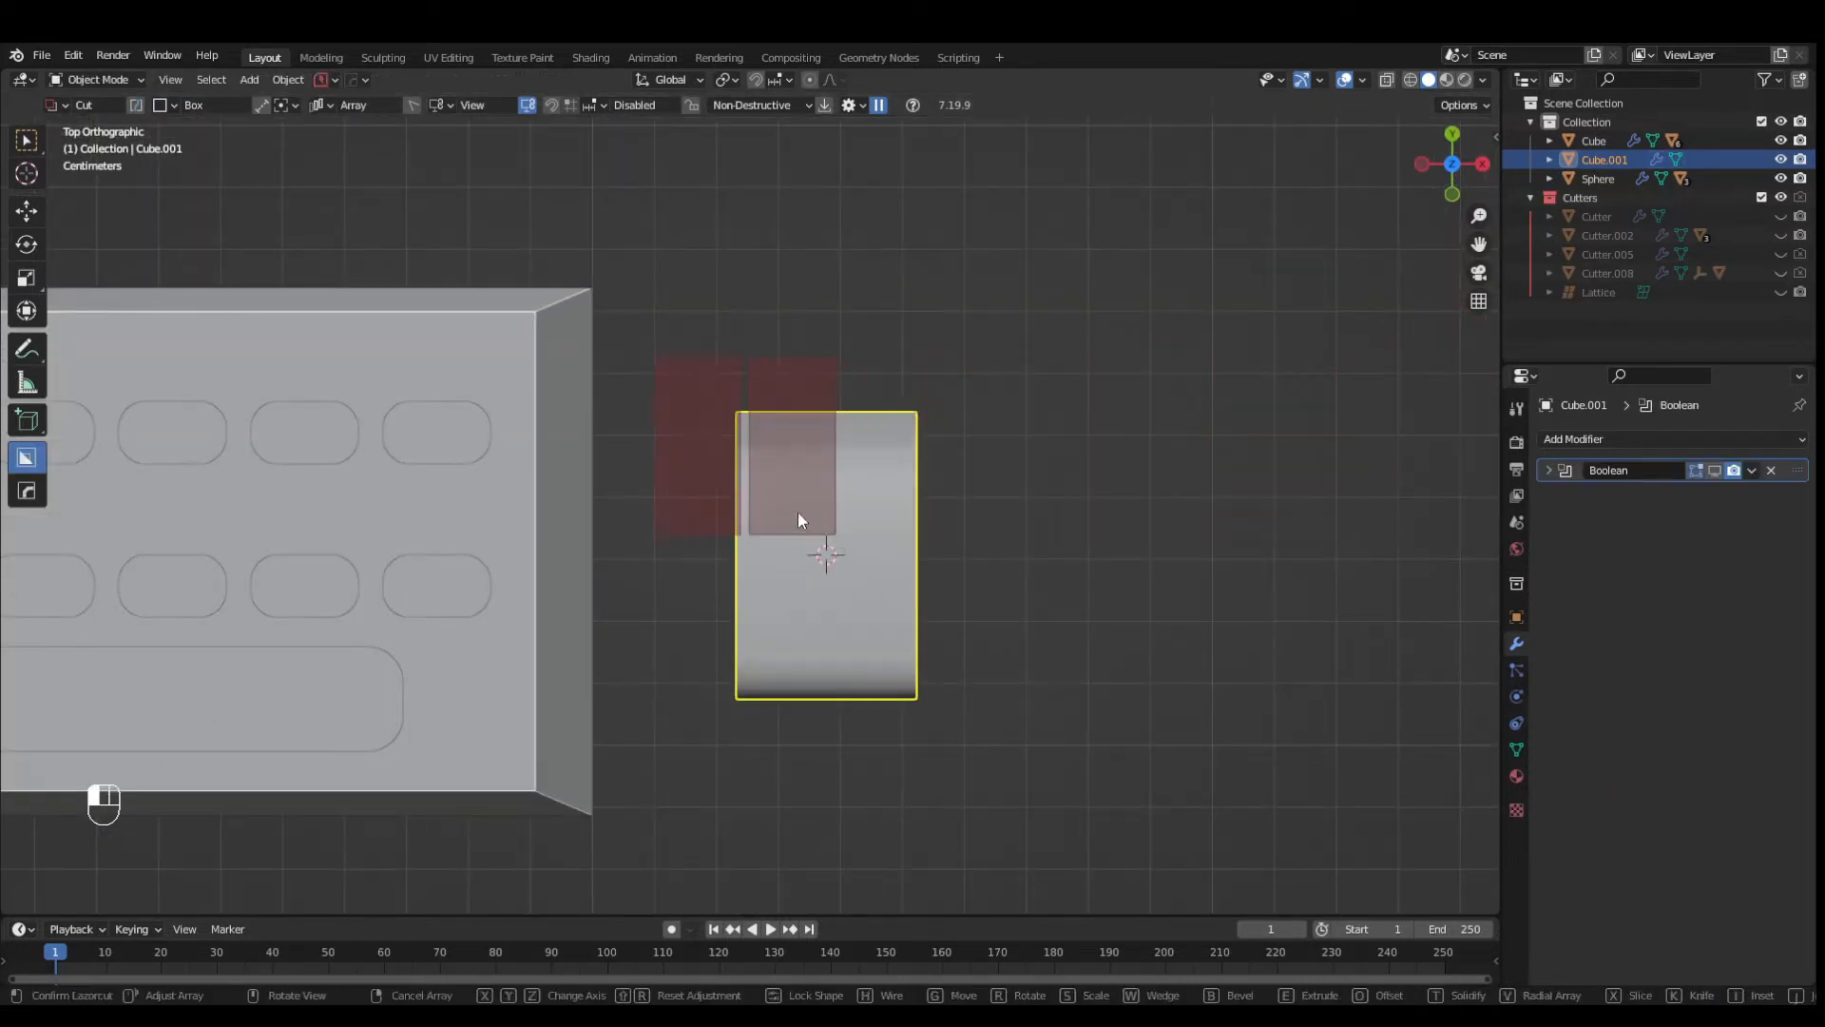
mouse_move(804, 523)
middle_mouse_down()
mouse_move(797, 475)
mouse_move(734, 534)
mouse_move(913, 449)
middle_mouse_up()
left_click(711, 517)
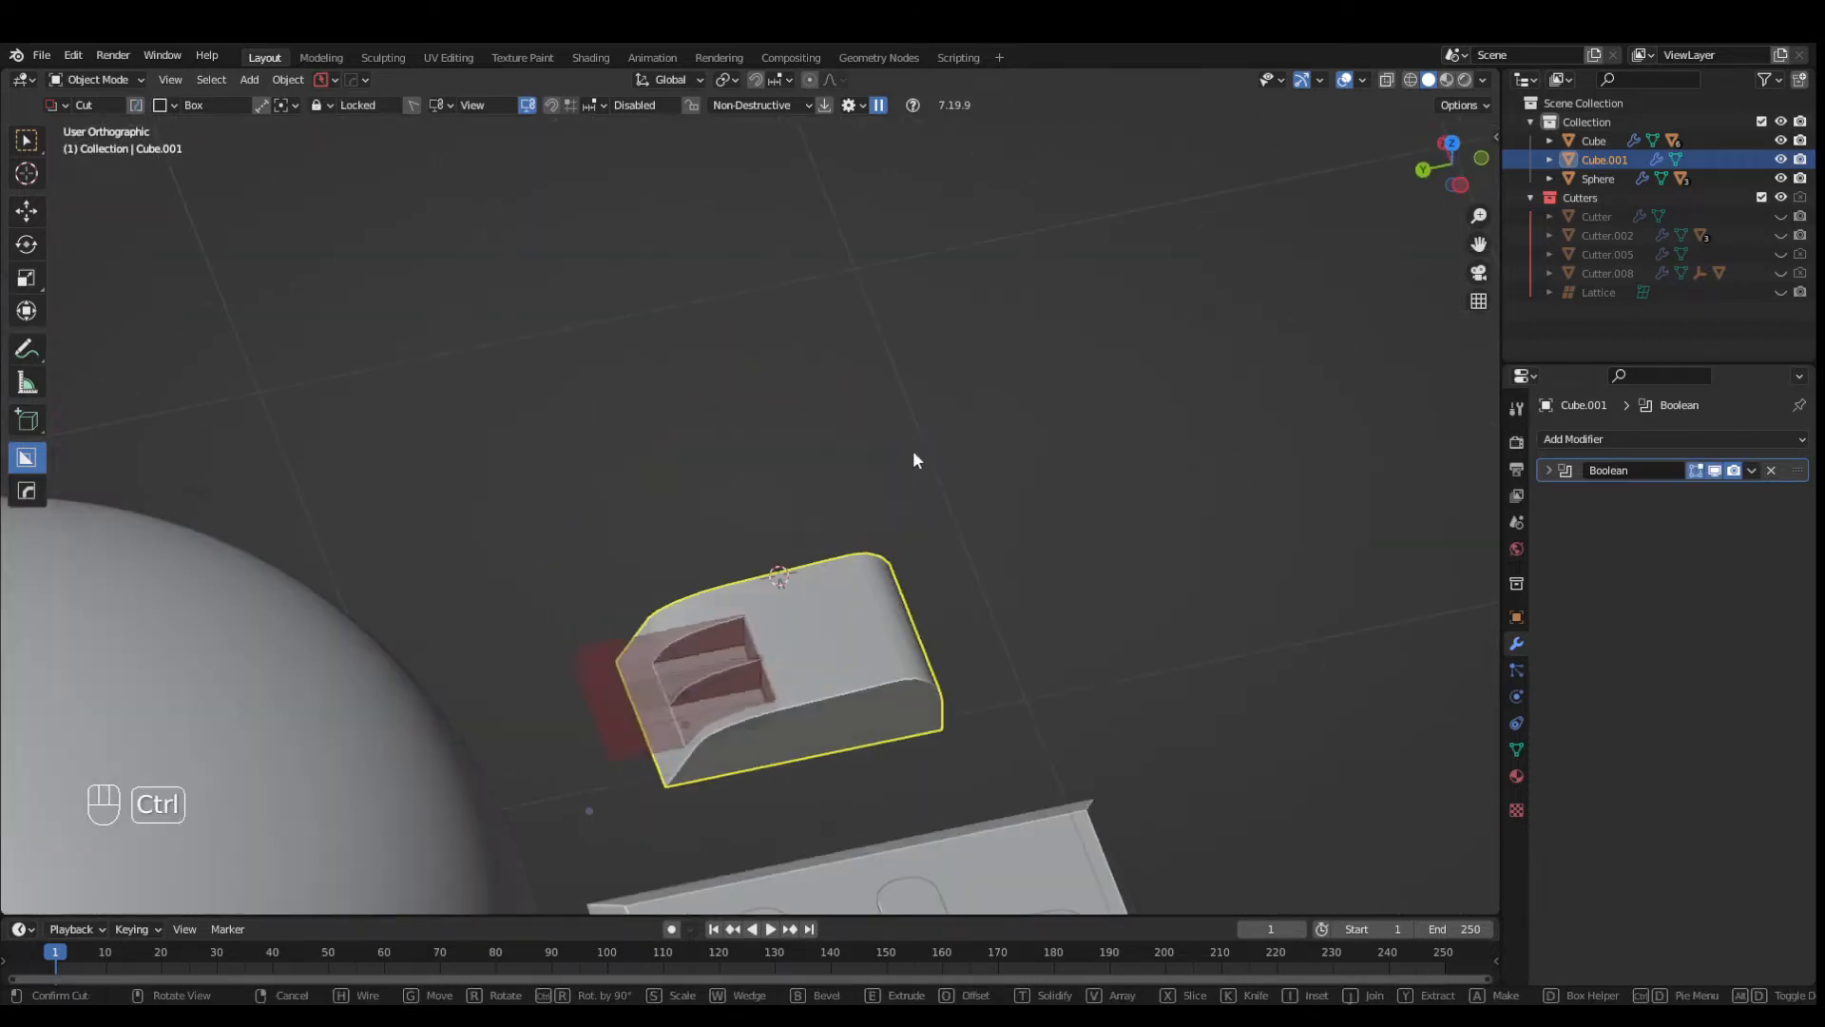
key("ctrl+z")
- Cut a single box notch into the rear half of the mouse block from the top view
key("KP_7")
left_click_drag(755, 365, 865, 544)
middle_click_drag(864, 544, 1018, 447)
left_click(741, 710)
middle_click_drag(741, 711, 622, 779)
- Reveal the notch cutter with HOps Ever Scroll and move it along Y
key("q")
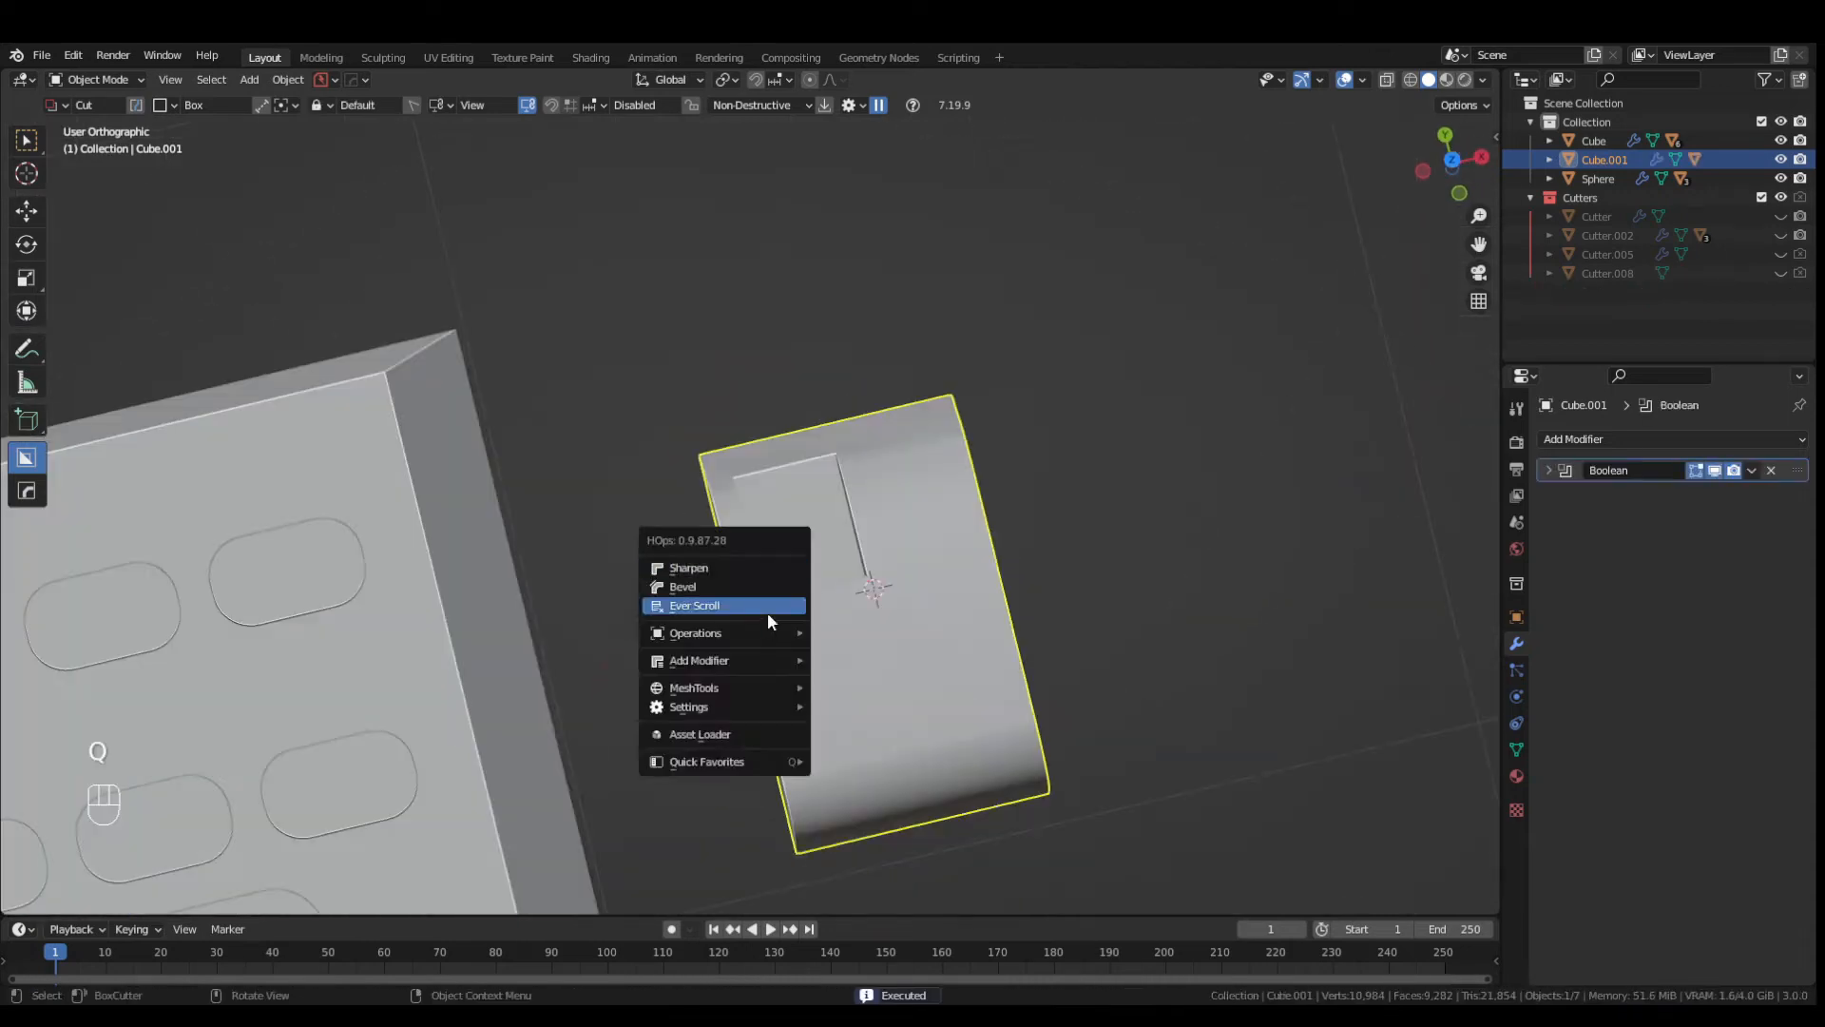
left_click(767, 612)
middle_click_drag(767, 612, 909, 551)
left_click(625, 773)
key("g")
key("y")
left_click(605, 743)
middle_click_drag(605, 743, 818, 561)
- Try duplicating the notch cutter, and undo back to the uncut mouse block
key("shift+d")
left_click(1051, 518)
middle_click_drag(1051, 524, 879, 573)
key("ctrl+z")
key("ctrl+z")
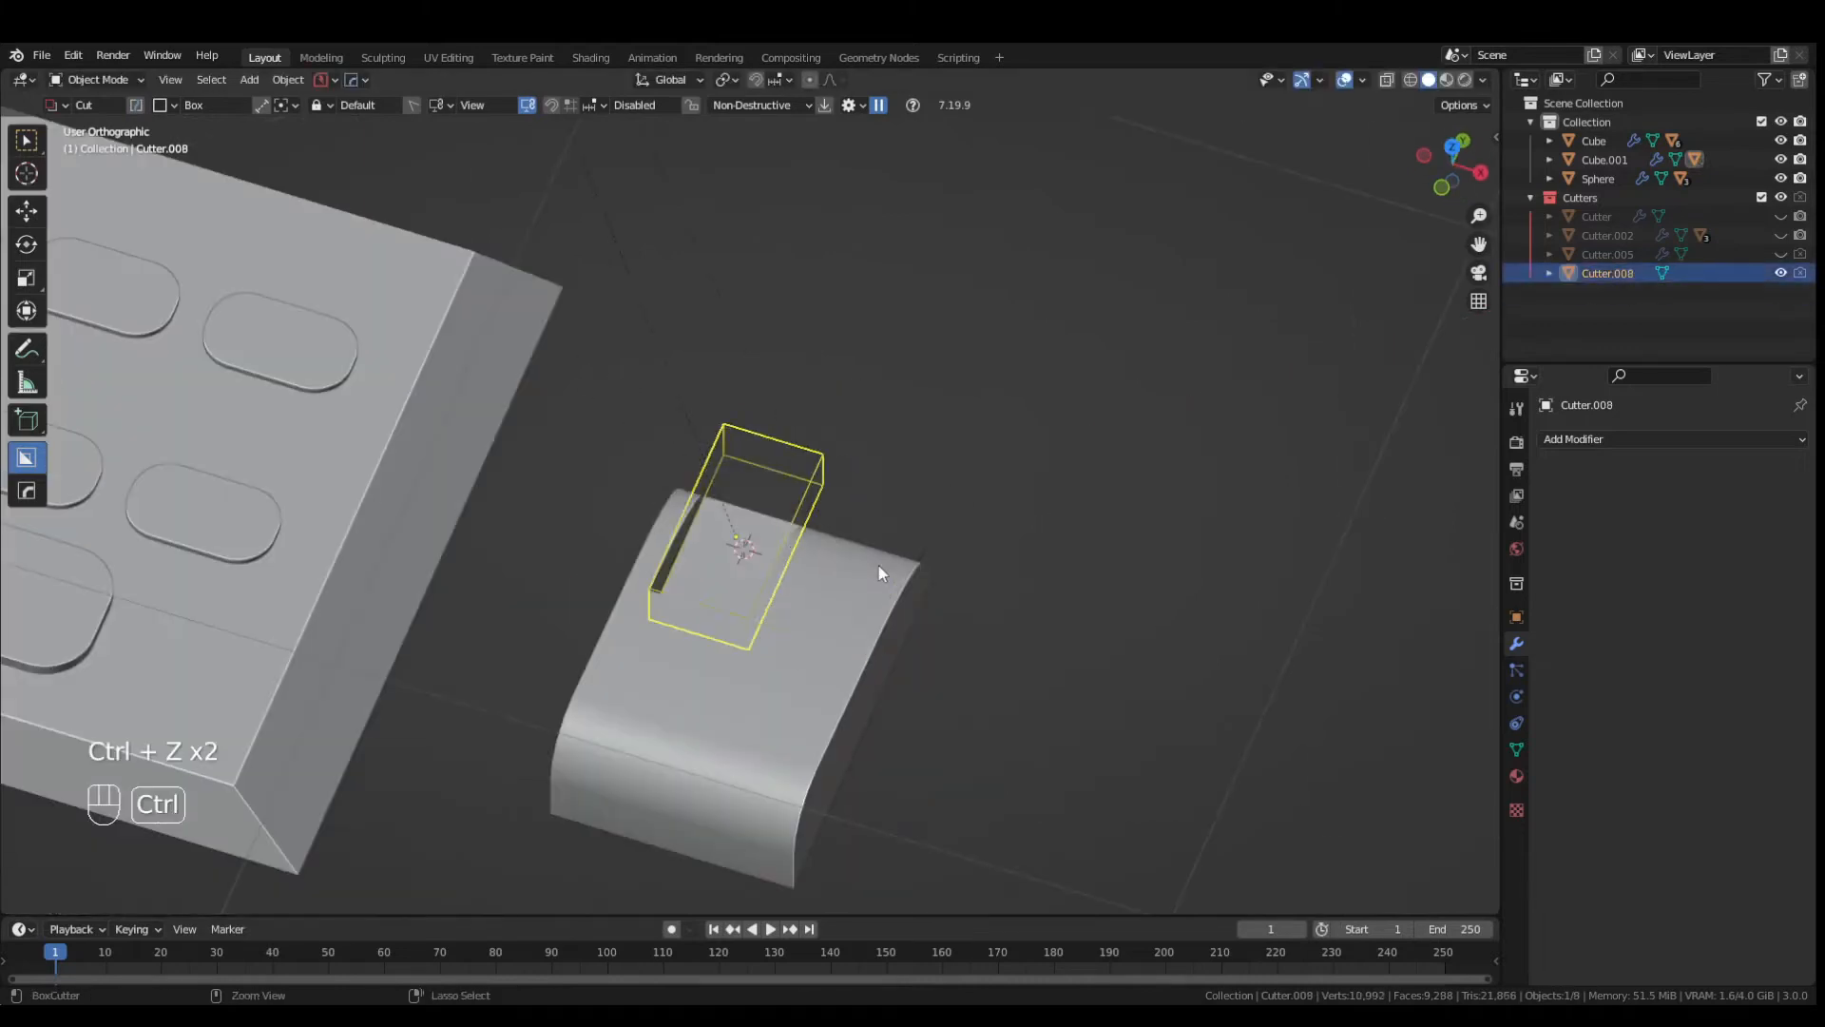
key("ctrl+z")
key("ctrl+z")
key("ctrl+z")
key("ctrl+z")
- Cut two side-by-side rectangular notches into the rear of the mouse block with an arrayed, extruded box cutter
key("KP_7")
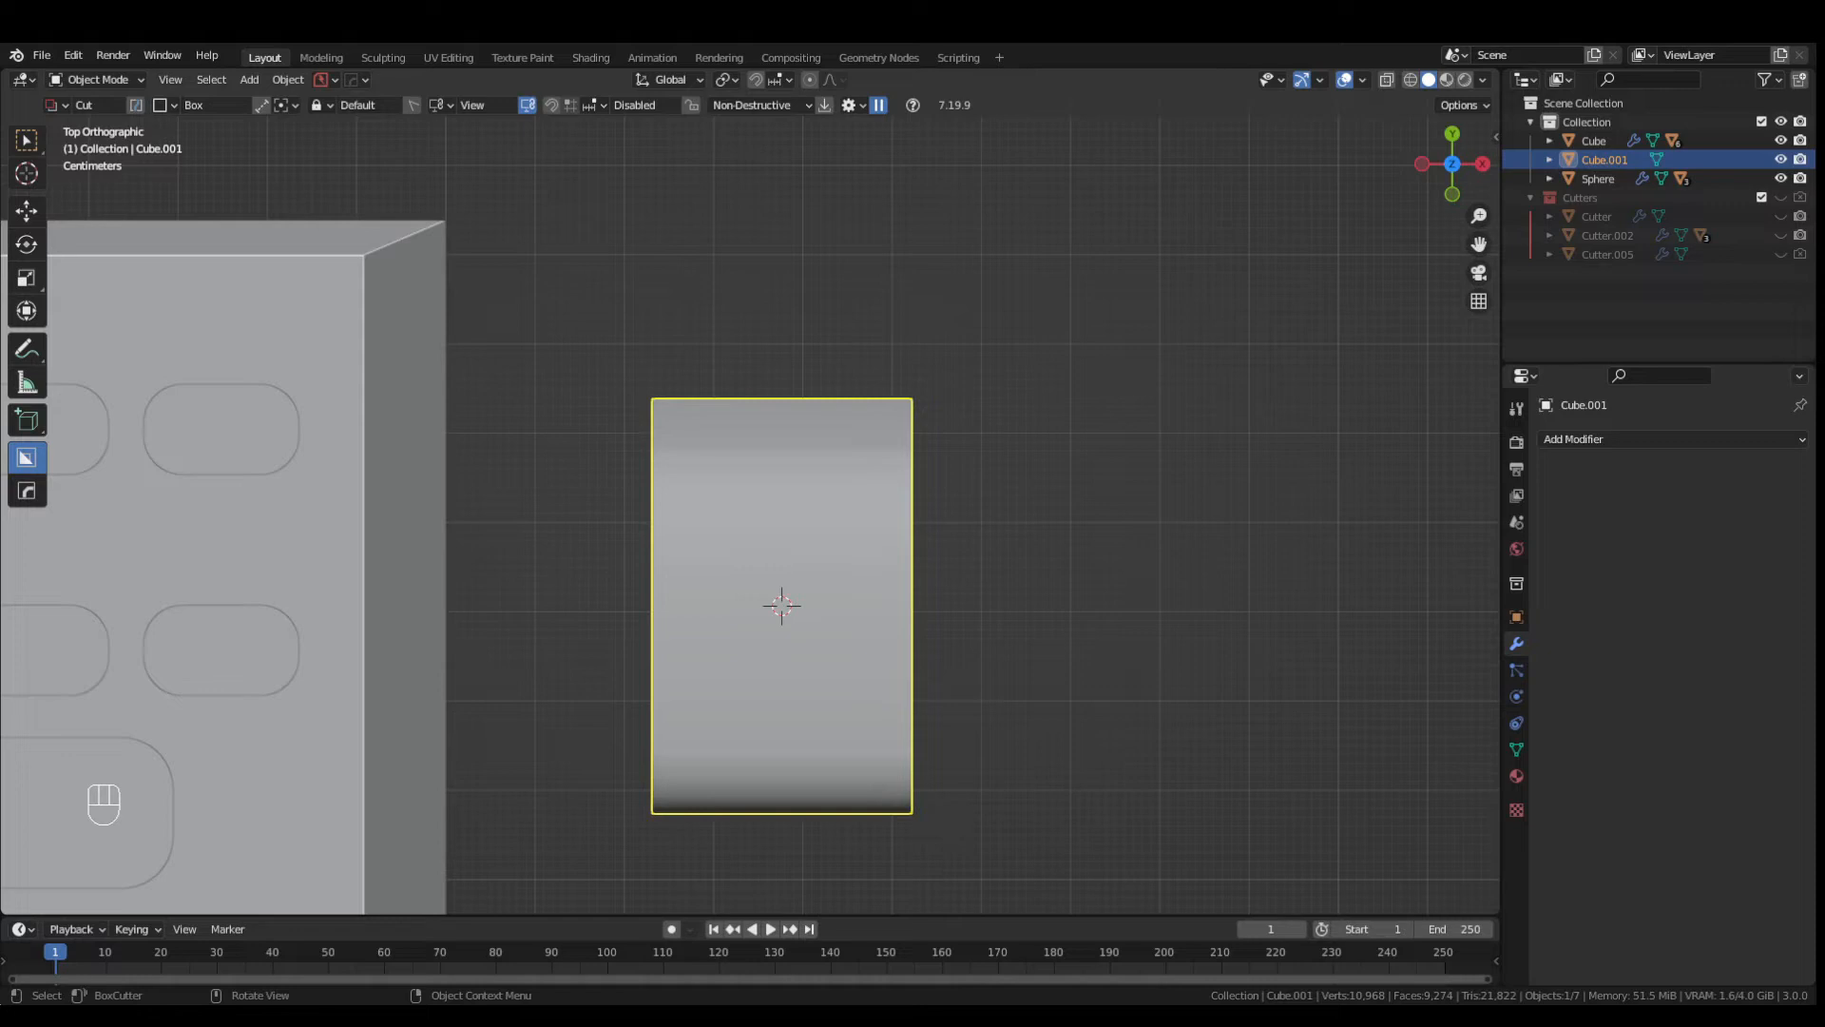
scroll(888, 551, "down", 1)
mouse_move(705, 364)
left_mouse_down()
mouse_move(758, 525)
mouse_move(791, 555)
mouse_move(749, 547)
left_mouse_up()
key("v")
key("e")
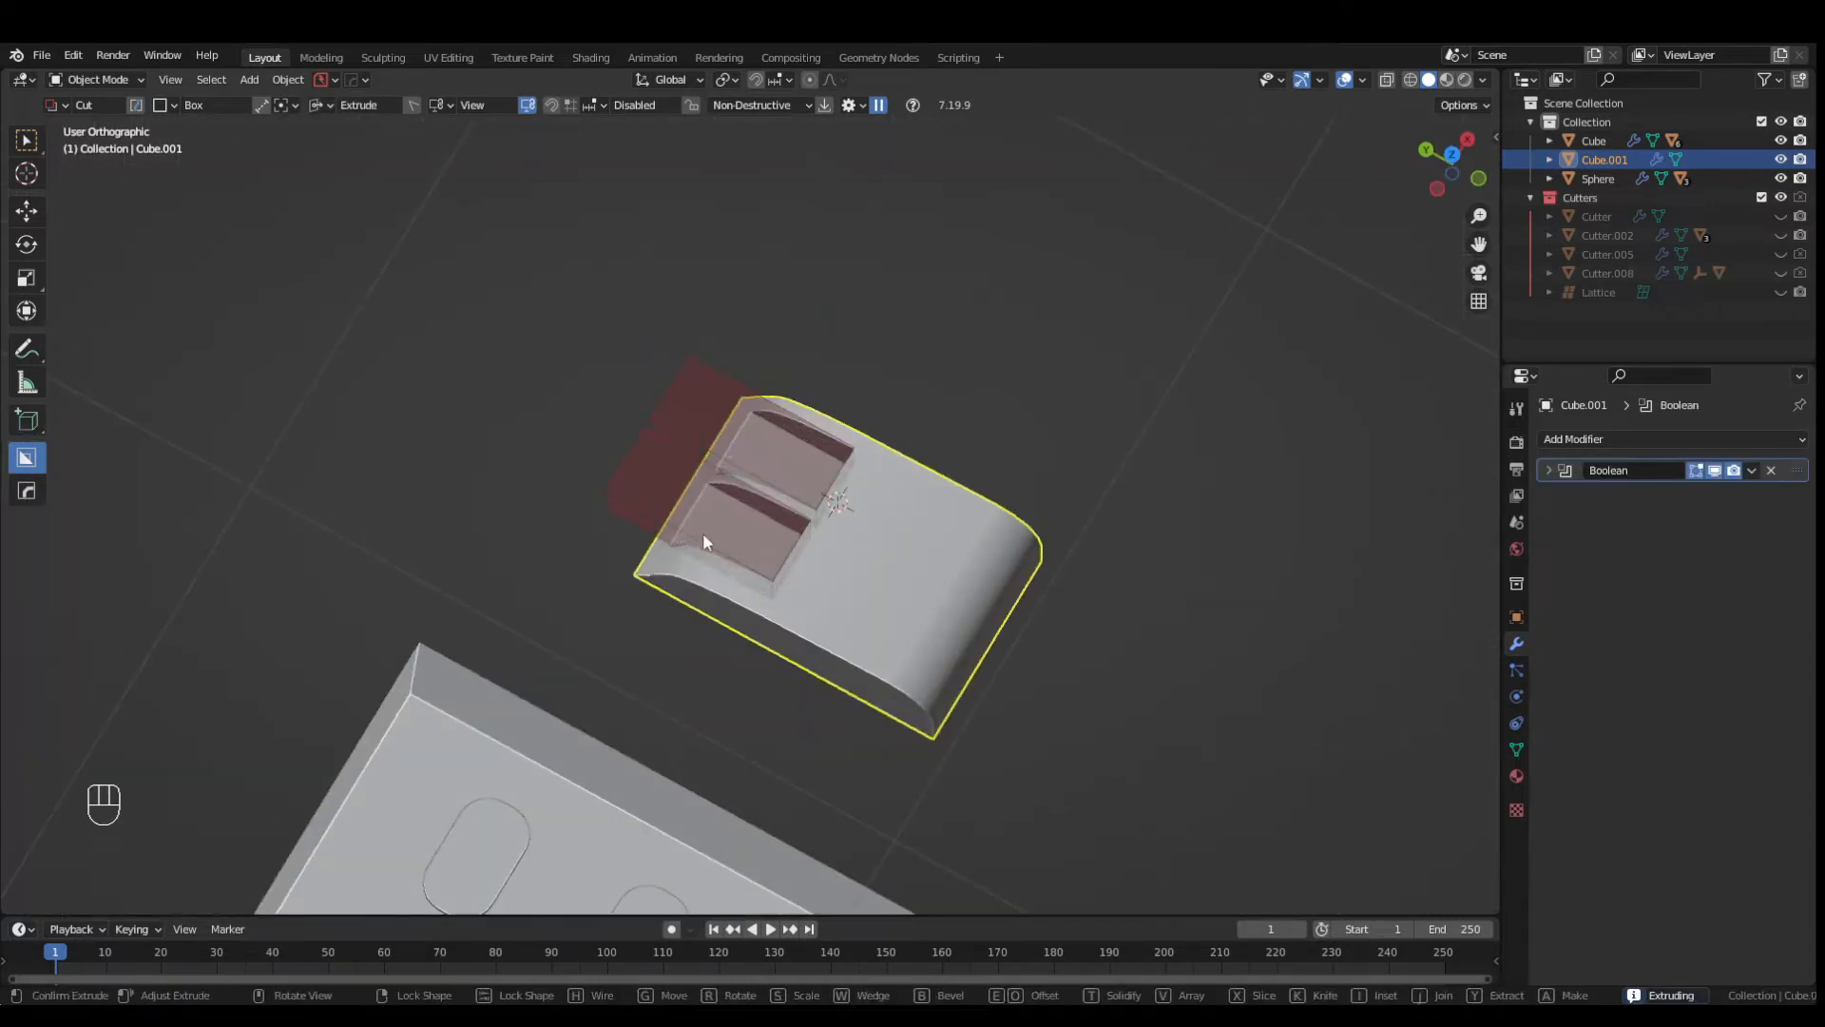
left_click(703, 533)
- Reveal the arrayed notch cutter with HOps Ever Scroll and adjust its position along X
key("KP_5")
middle_click_drag(612, 624, 665, 569)
key("q")
left_click(715, 572)
left_click(722, 561)
key("g")
key("x")
left_click(715, 567)
key("alt+a")
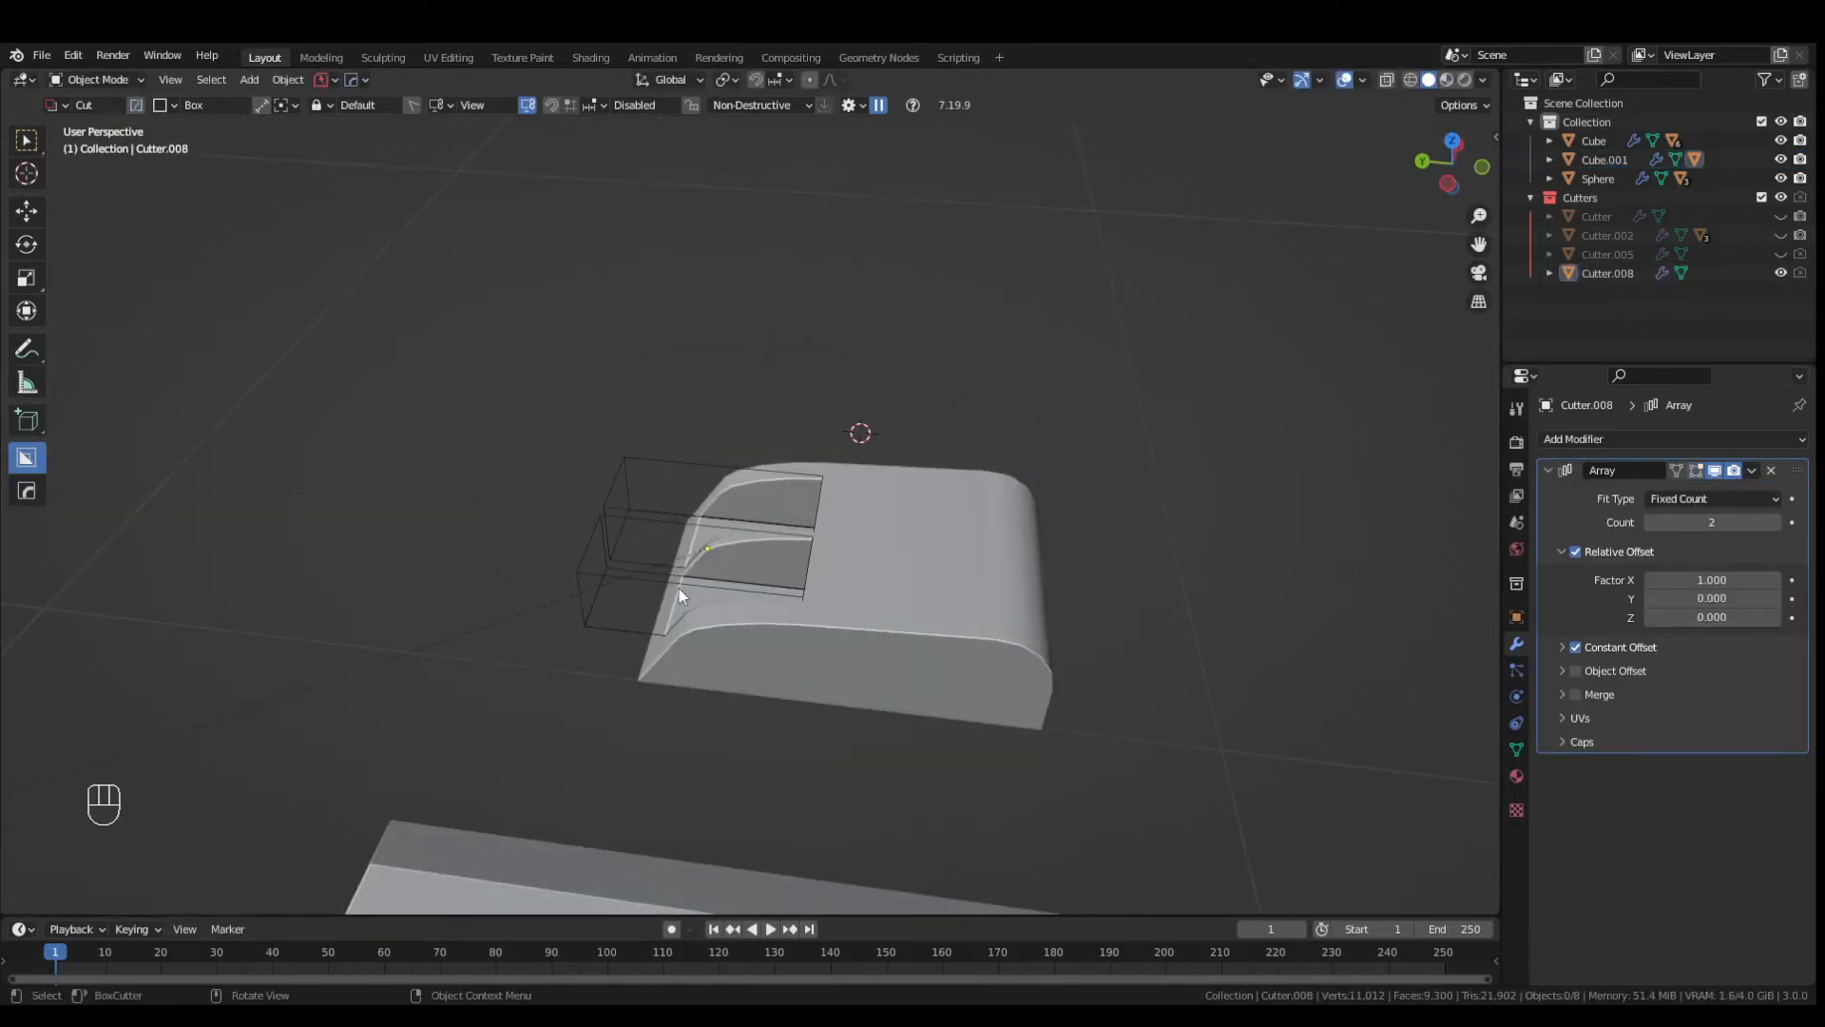
- Make a solid duplicate of the notch cutter with HOps Shade Solid for the mouse buttons and hide the cutters
left_click(675, 583)
key("q")
mouse_move(664, 688)
left_click(826, 768)
middle_click_drag(693, 590, 652, 653)
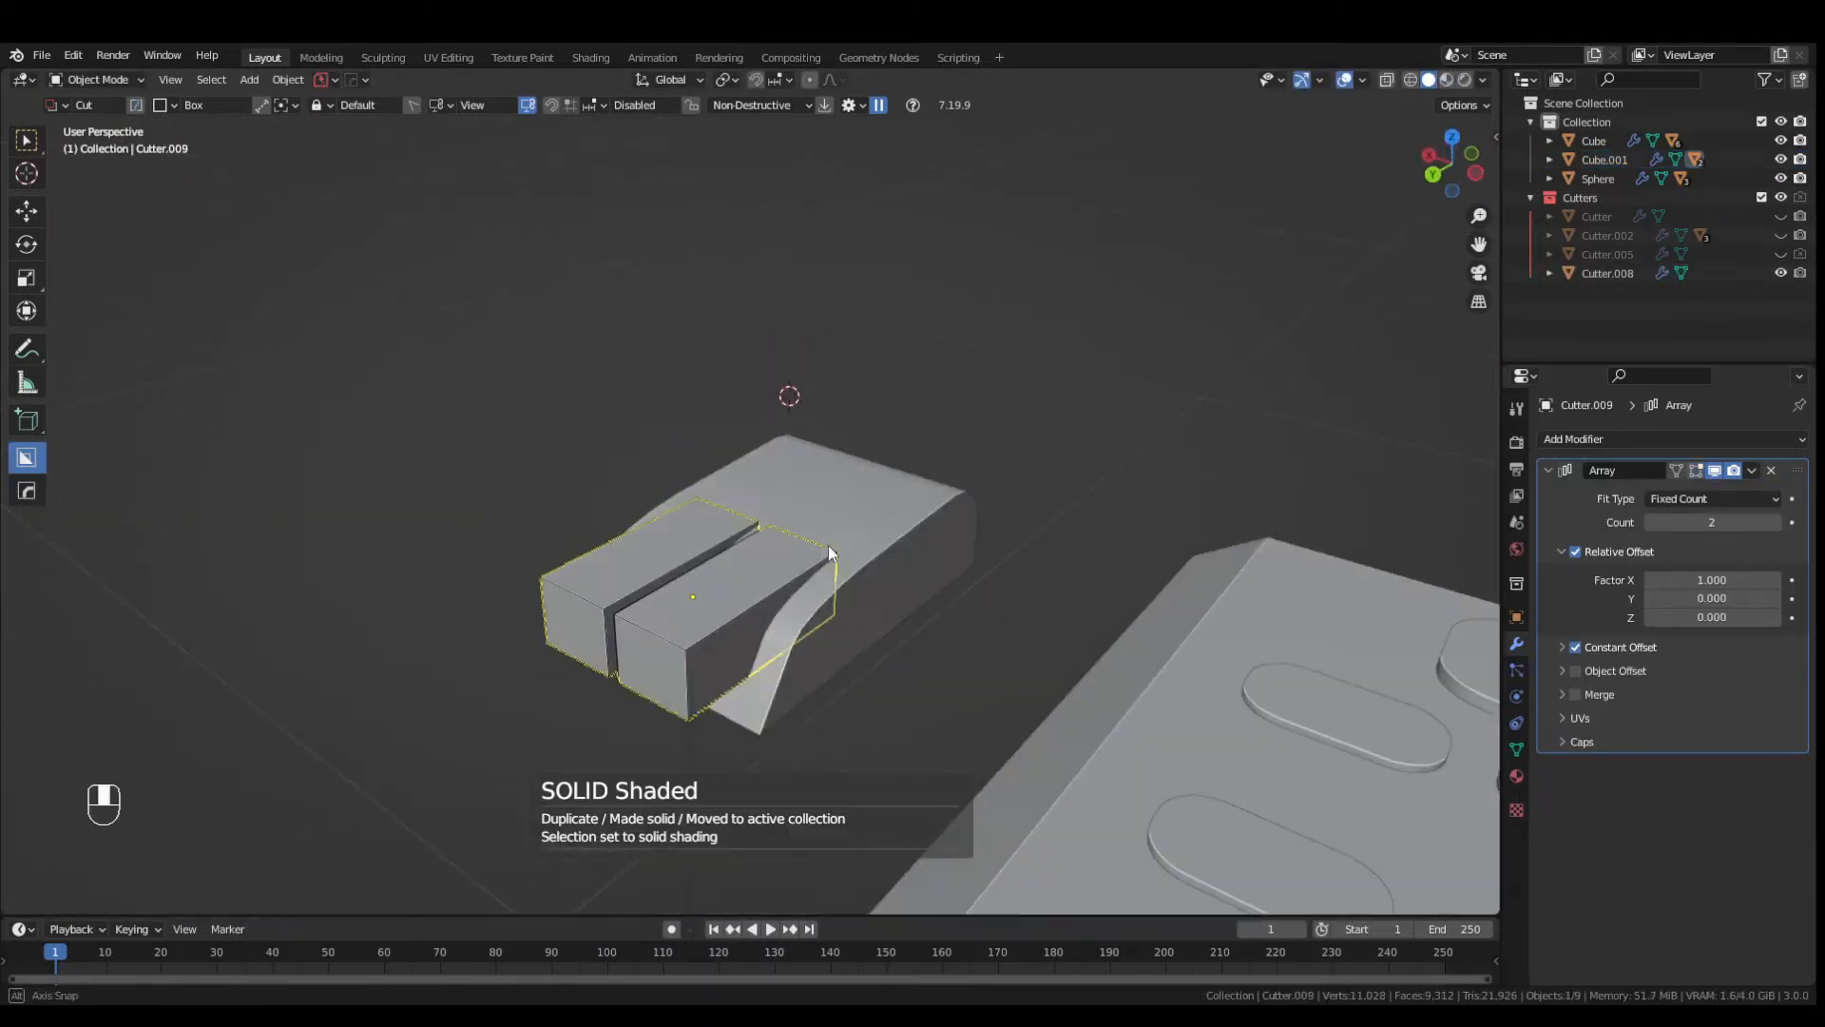
key("shift+2")
- Move the end face of the solid mouse-button block along Y to fit the block into the mouse
key("Tab")
key("g")
key("z")
key("x")
right_click(713, 647)
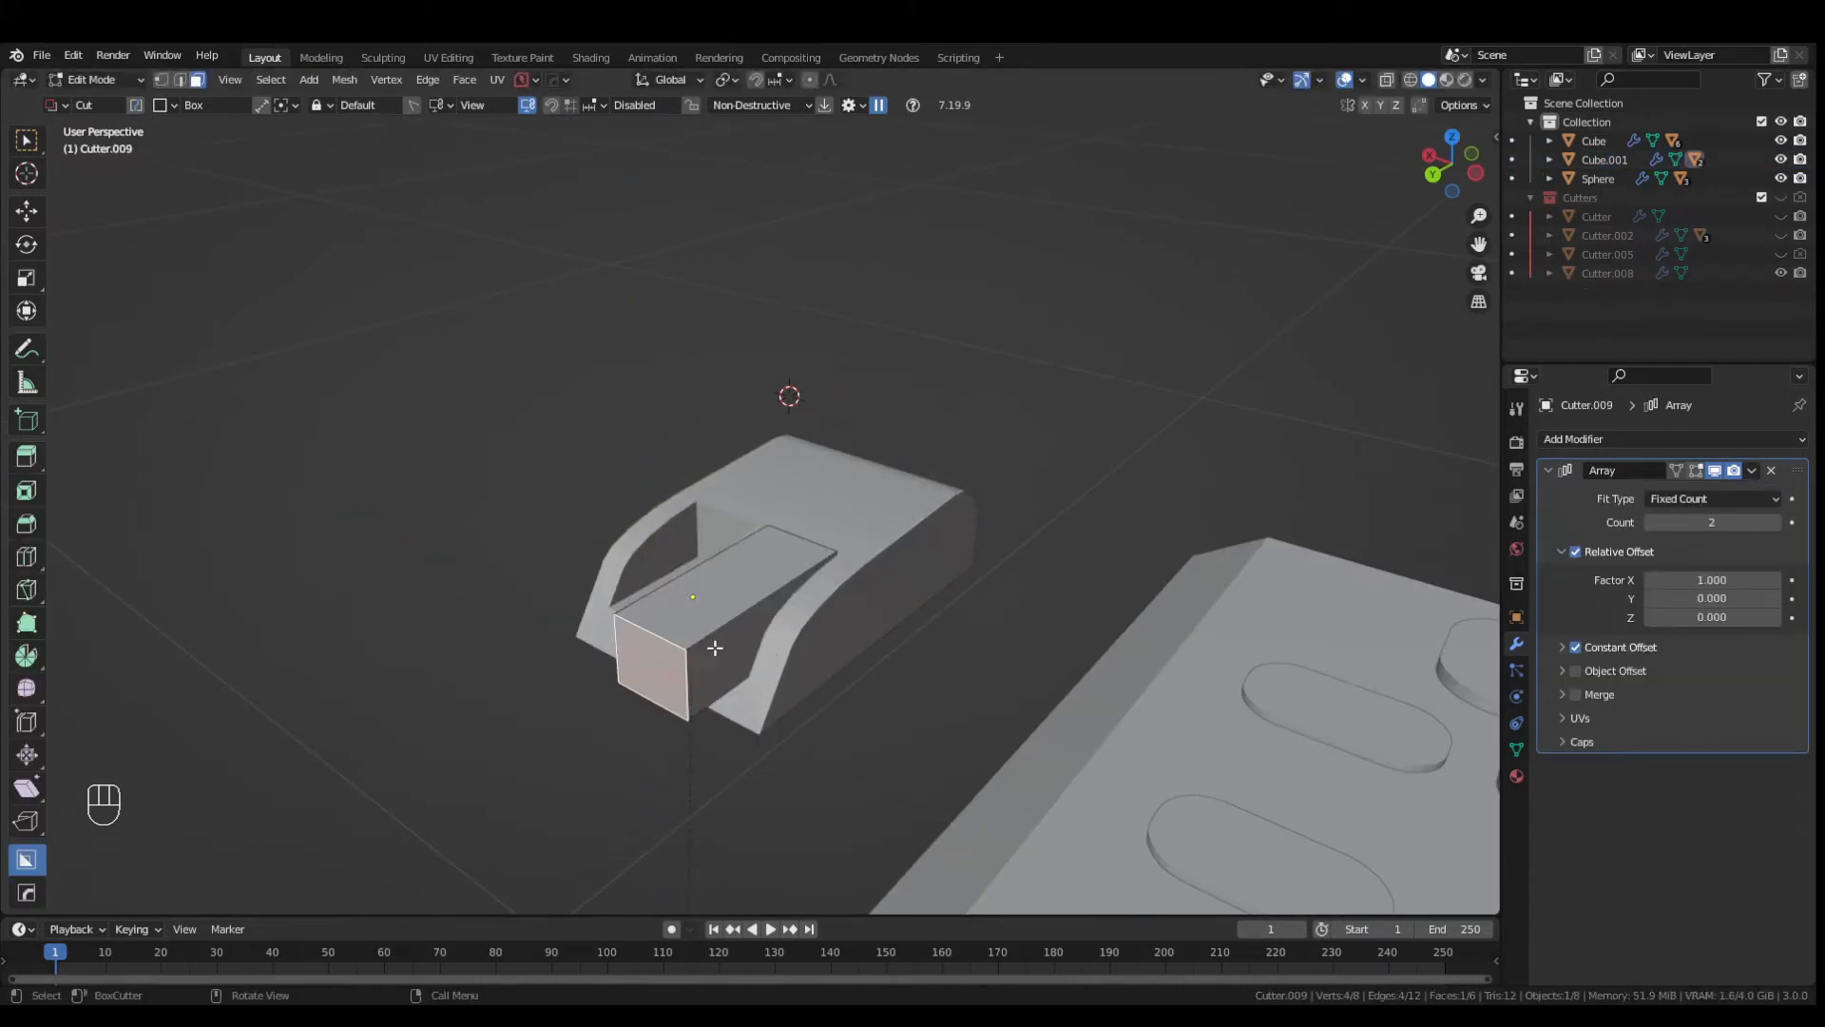
key("g")
key("y")
left_click(779, 607)
- Bevel the front edge of the mouse-button block to follow the mouse's slope and save the file
key("Tab")
left_click(737, 593)
key("ctrl+b")
left_click(747, 596)
key("Tab")
middle_click_drag(747, 597, 878, 488)
scroll(800, 551, "down", 4)
key("ctrl+s")
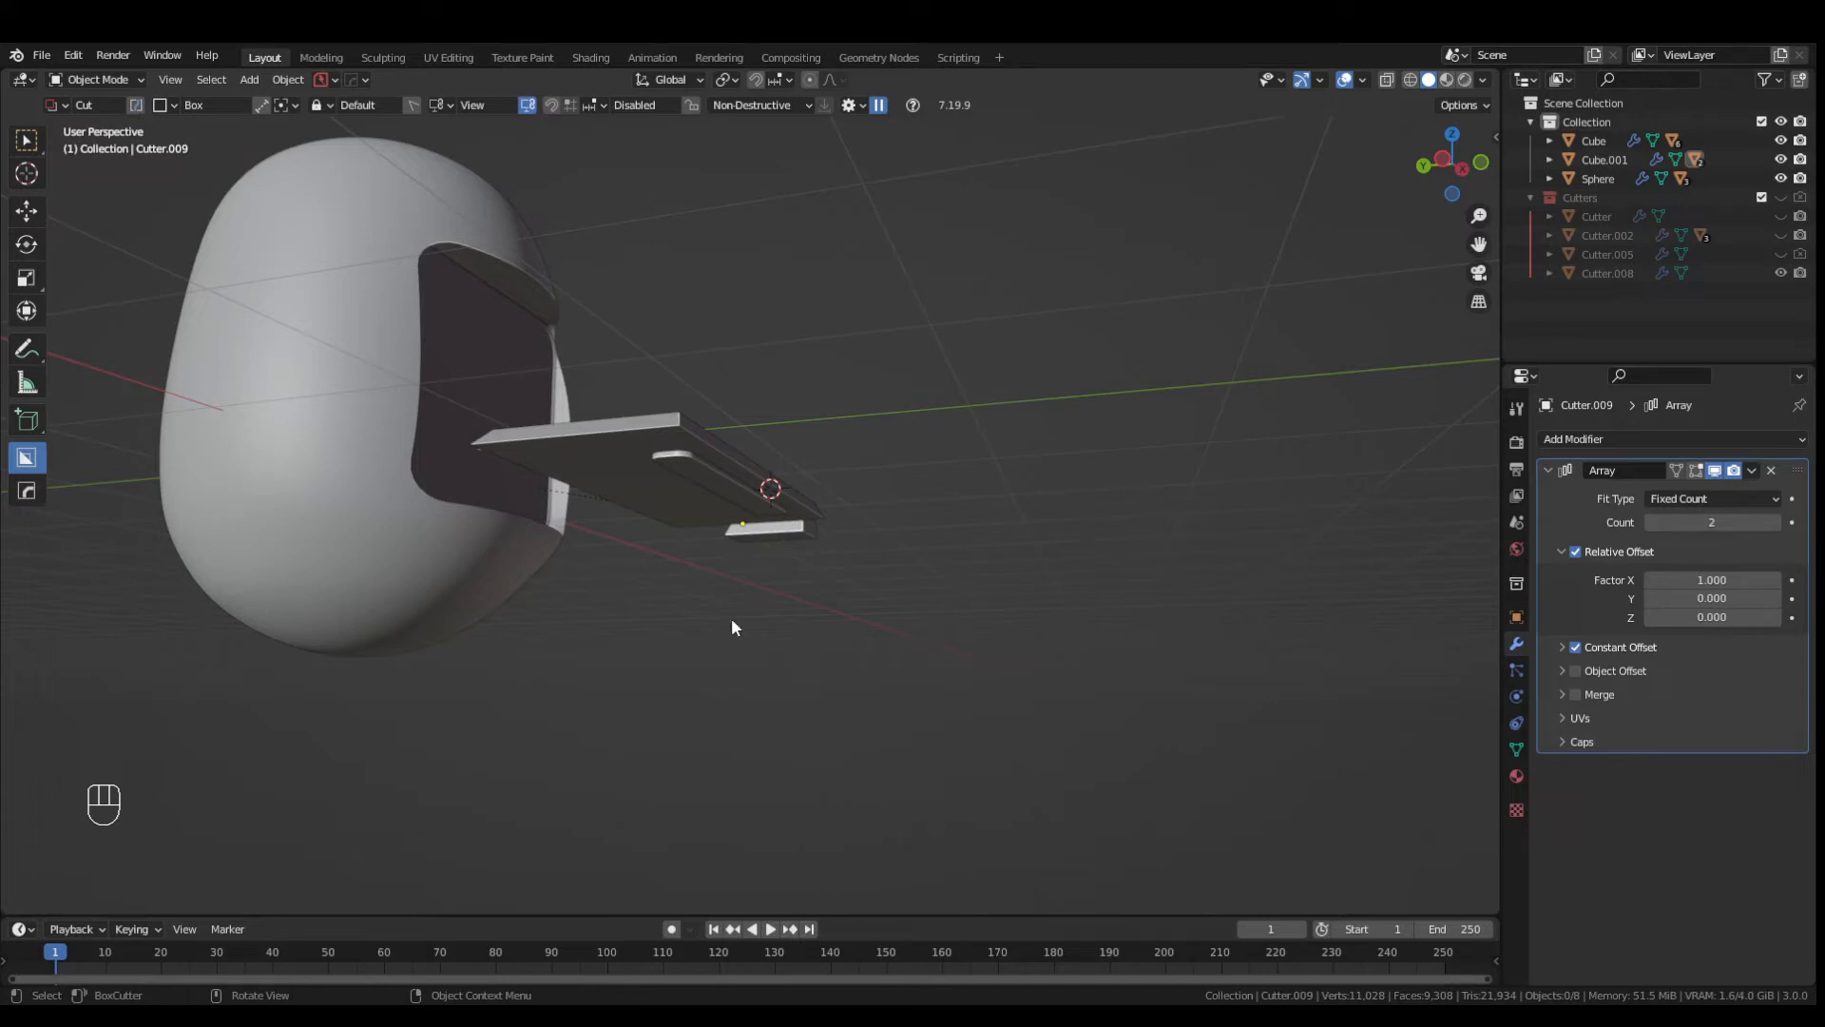
key("ctrl+s")
- Assign the existing dark metallic material to the keyboard slab and the mouse body
middle_click_drag(797, 576, 626, 726)
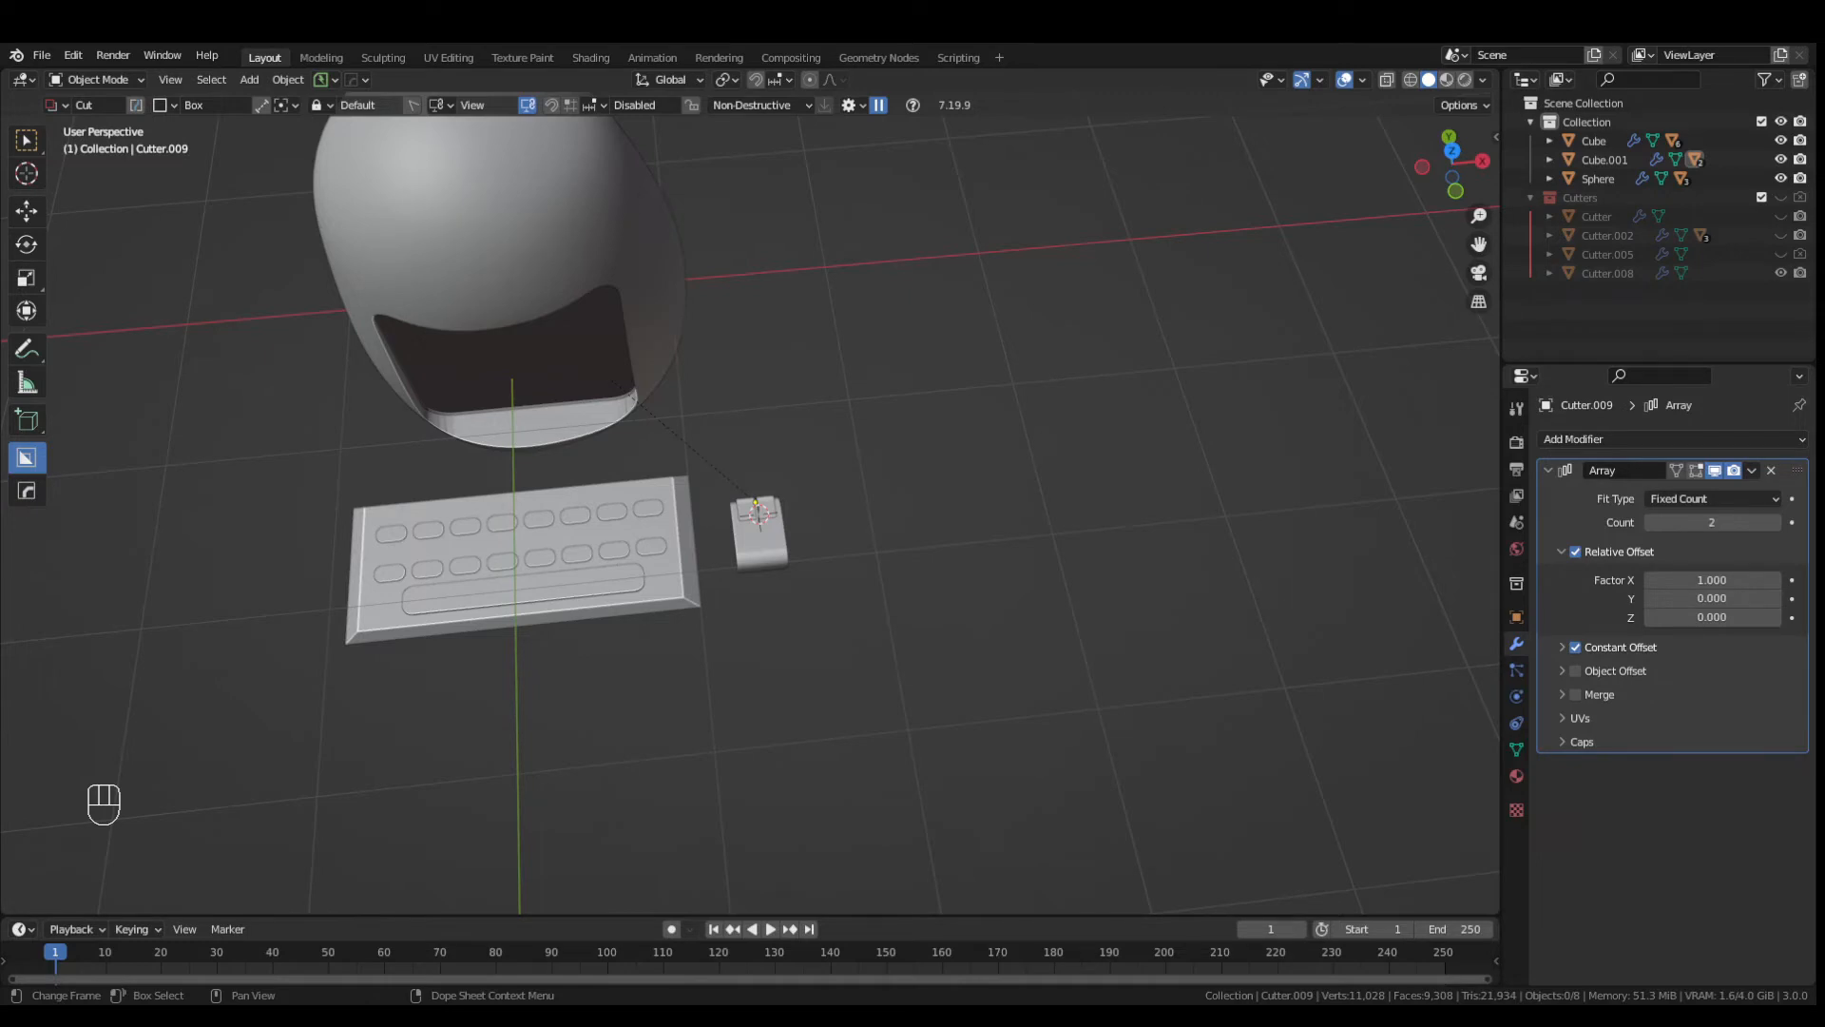
scroll(578, 557, "down", 2)
middle_click_drag(578, 557, 512, 445)
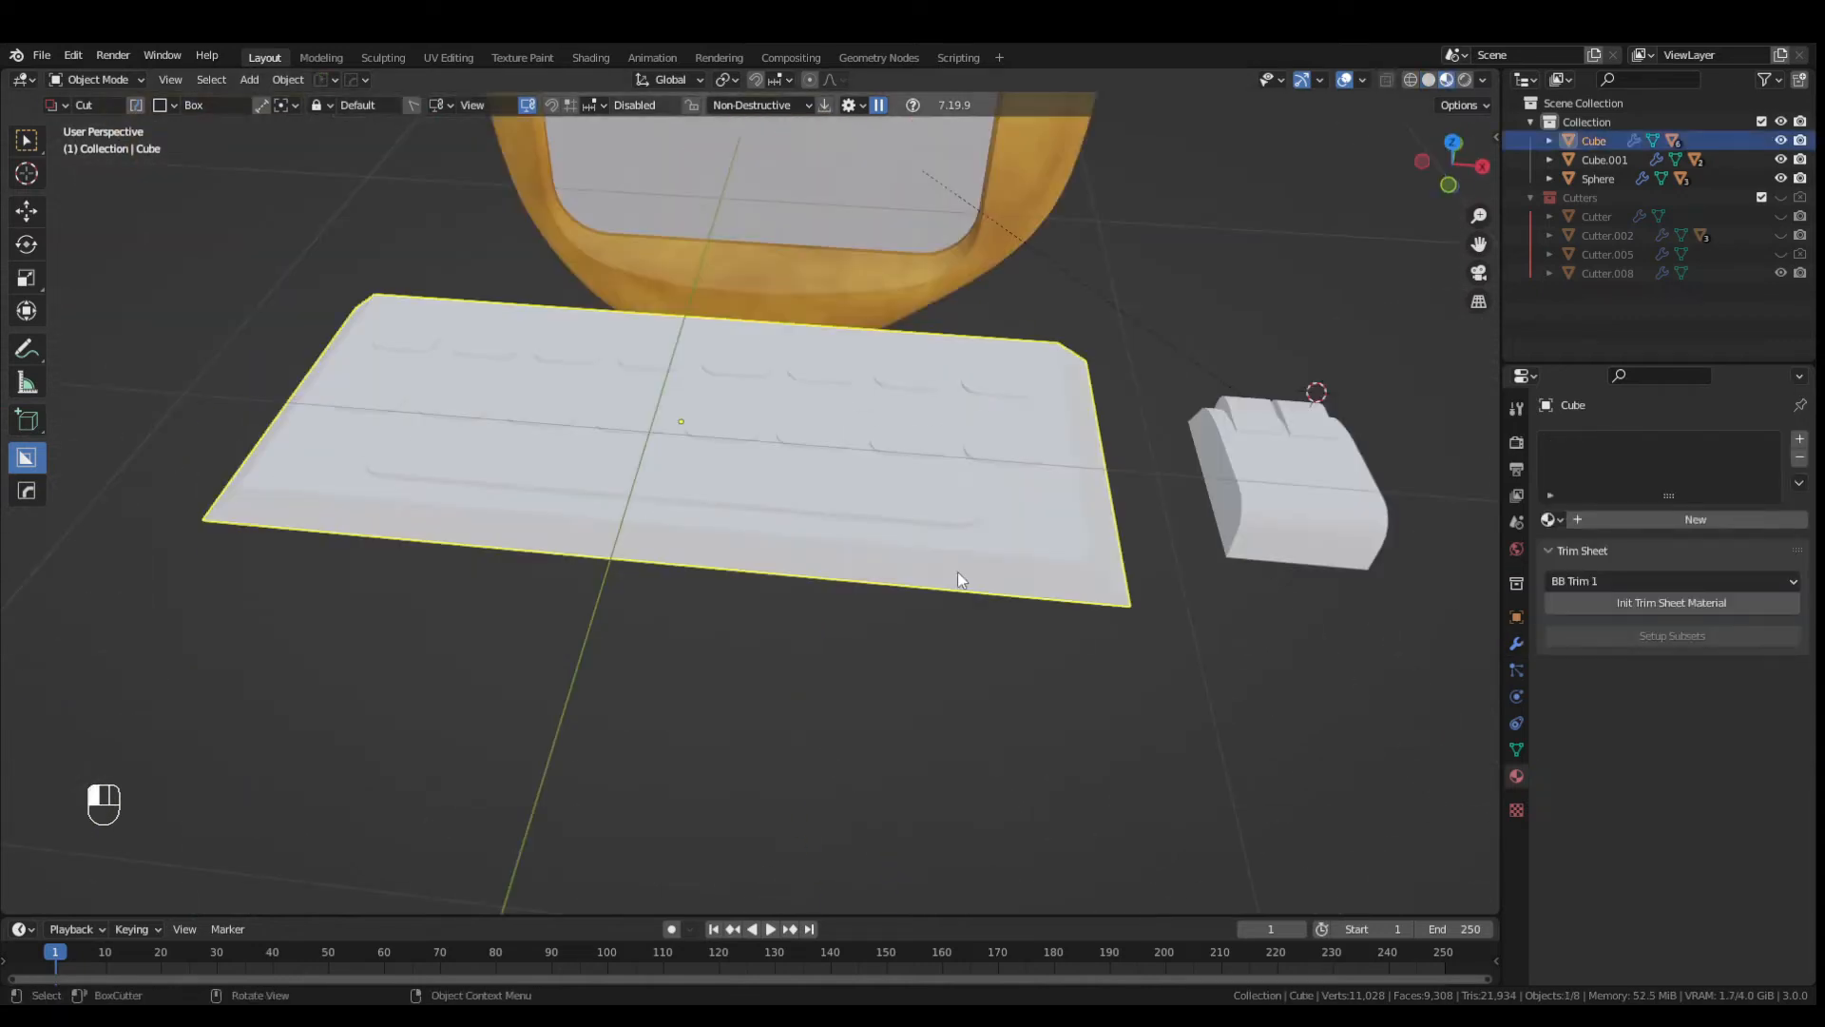
left_click(1549, 519)
left_click(1601, 602)
left_click(1265, 485)
left_click(1548, 519)
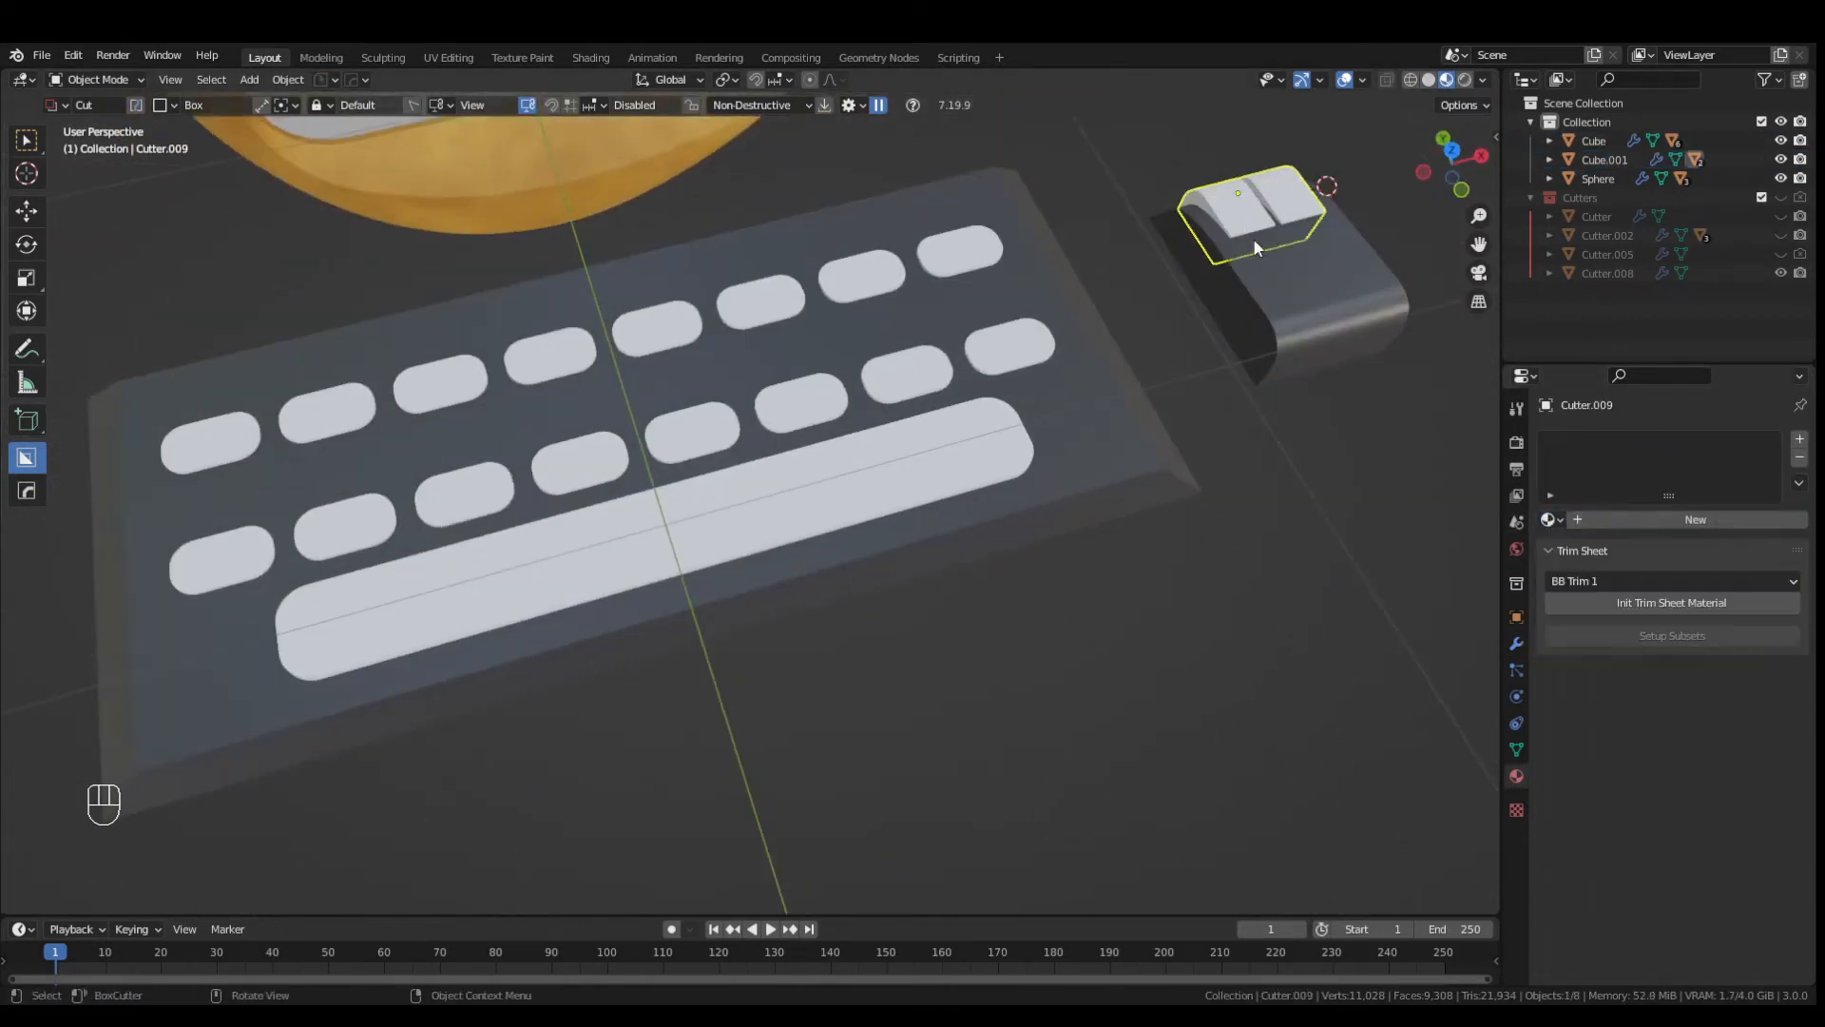
- Create a new grey material for the mouse buttons with Metallic about 0.126 and reduced Roughness
left_click(1616, 519)
left_click(1721, 720)
left_click_drag(1701, 672, 1659, 672)
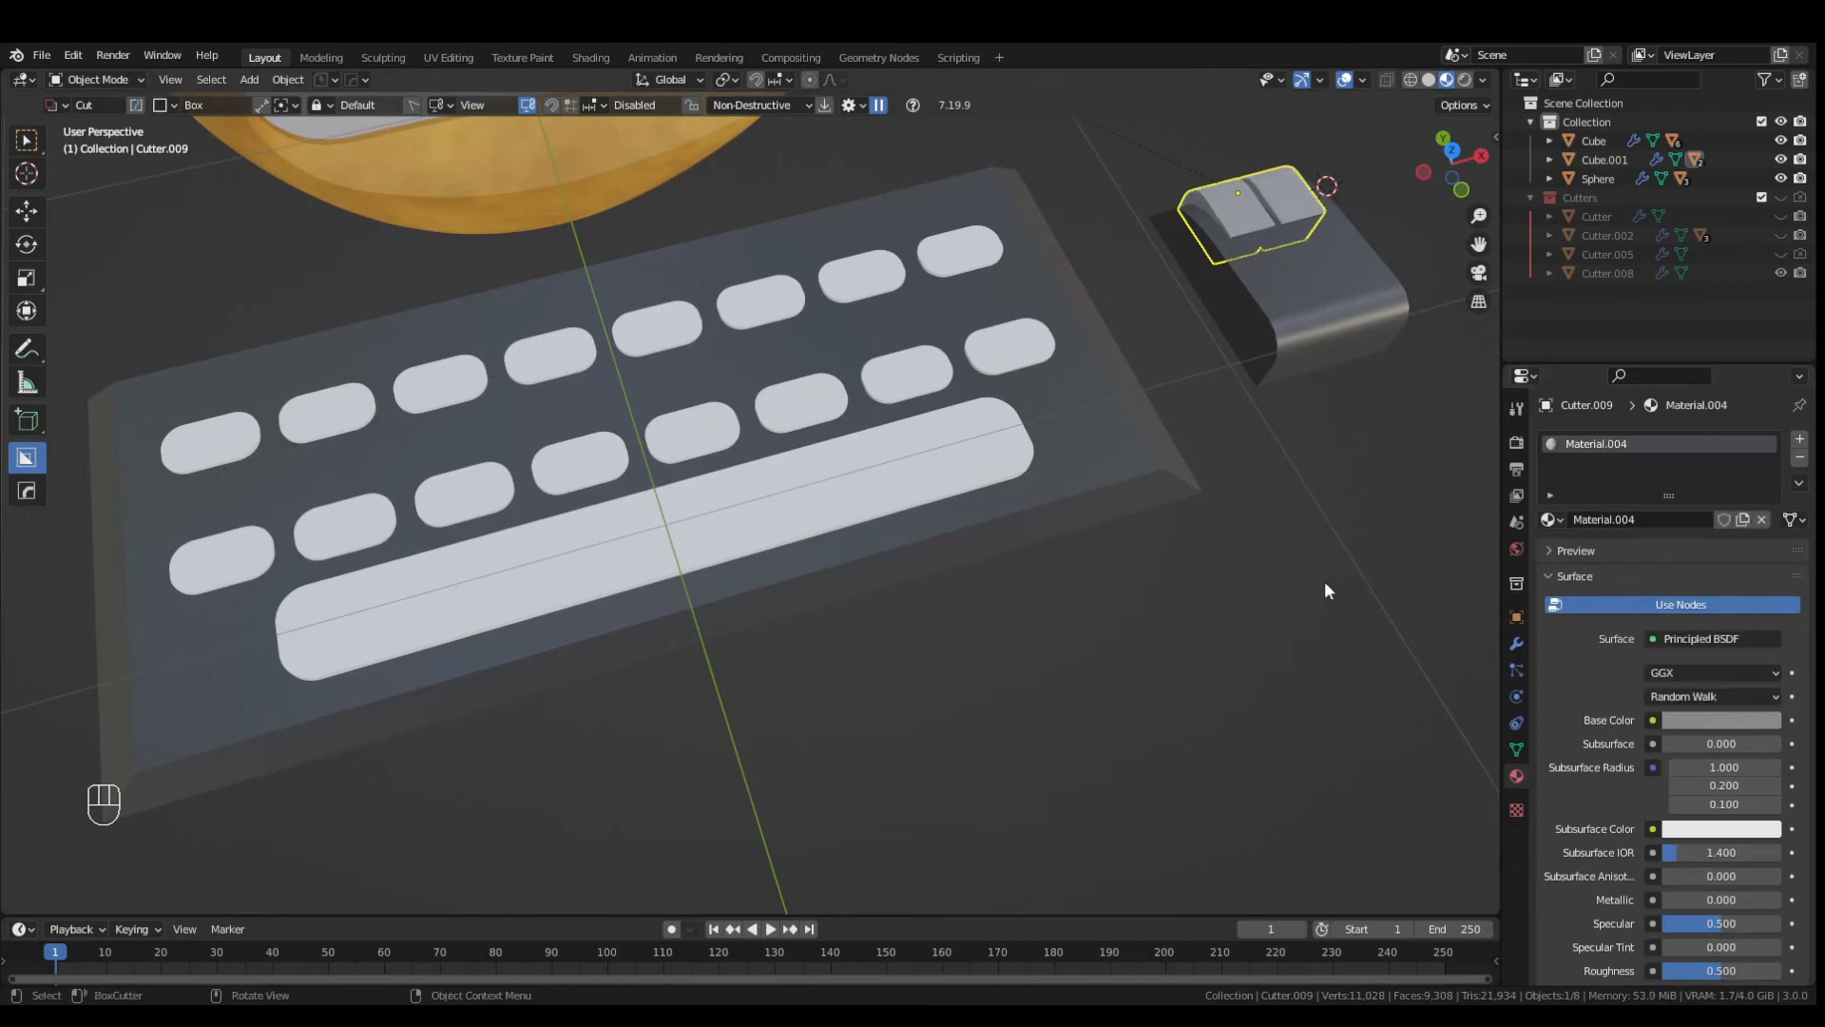
left_click_drag(1701, 899, 1739, 899)
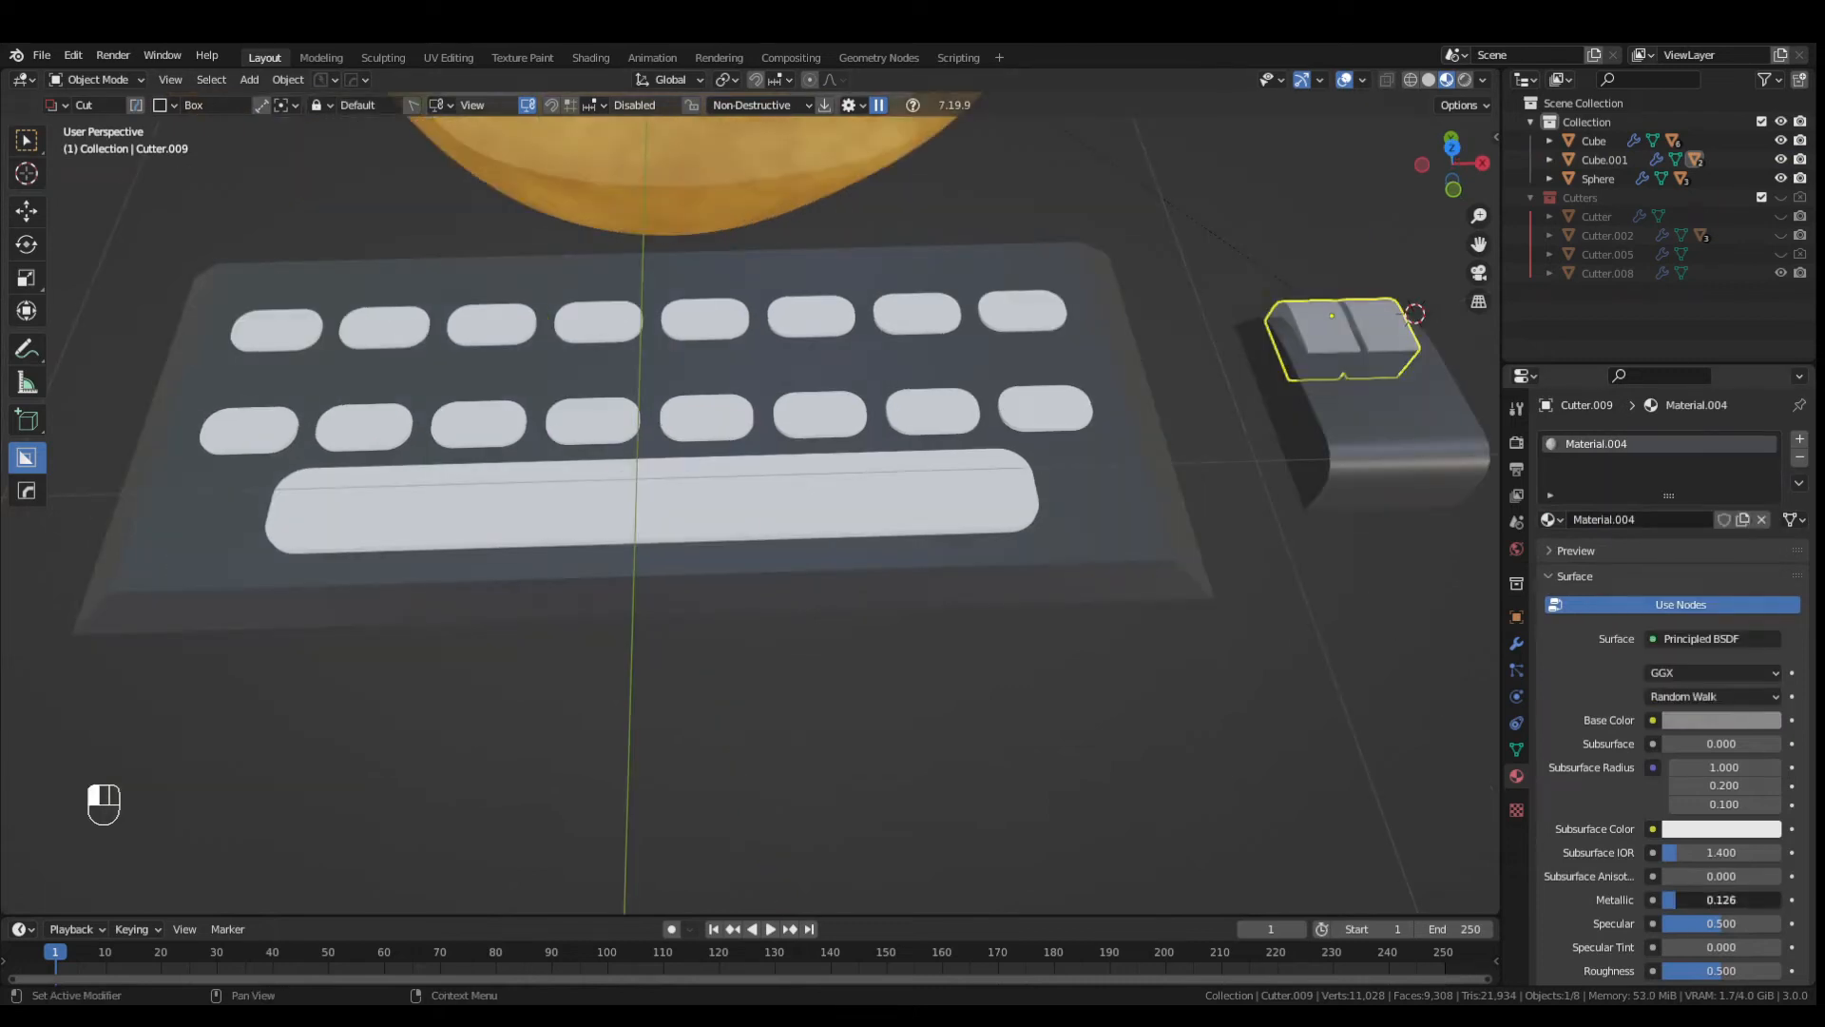
left_click_drag(1711, 970, 1692, 971)
- Reposition the computer body relative to the keyboard and mouse
middle_click_drag(856, 665, 920, 731)
middle_click_drag(732, 646, 936, 578)
left_click(713, 554)
left_click(447, 504)
key("g")
left_click(799, 745)
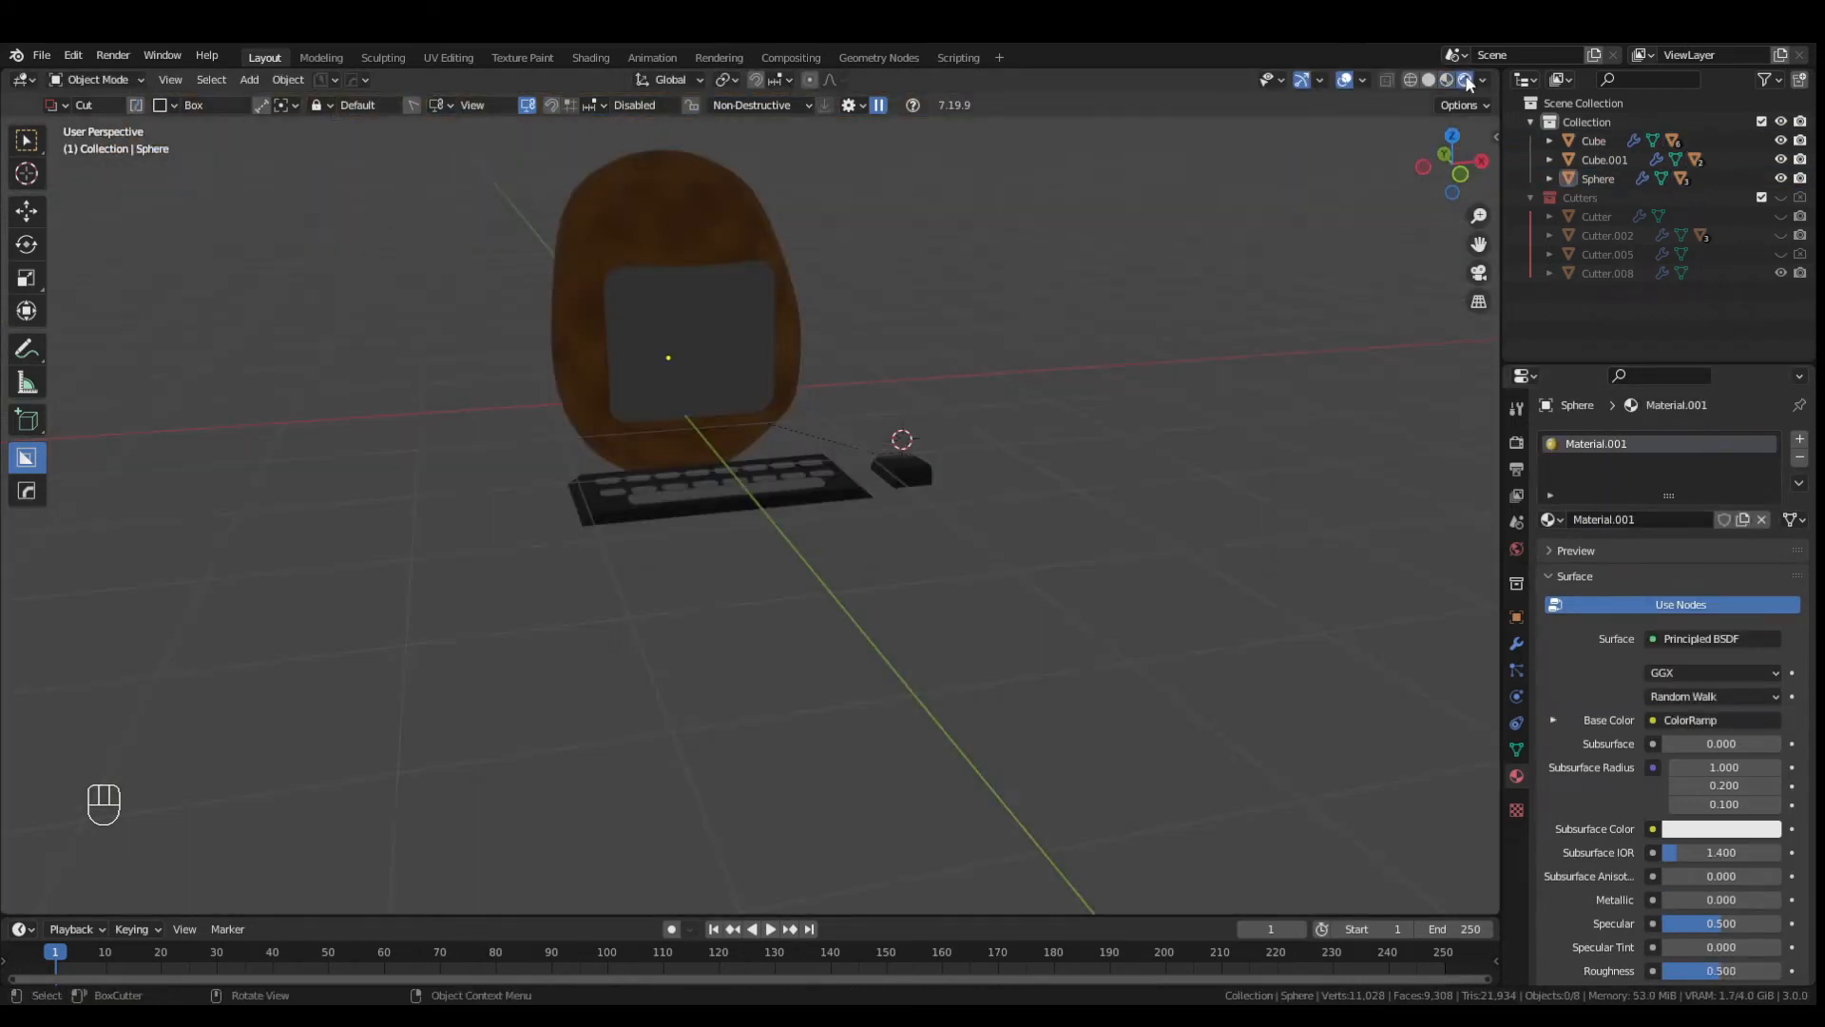
- Set the render engine to Cycles with GPU Compute as the device
left_click(1516, 442)
left_click(1728, 439)
left_click(1700, 504)
- Enable Camera ray visibility for the small keyboard keys in the rendered view
left_click(700, 482)
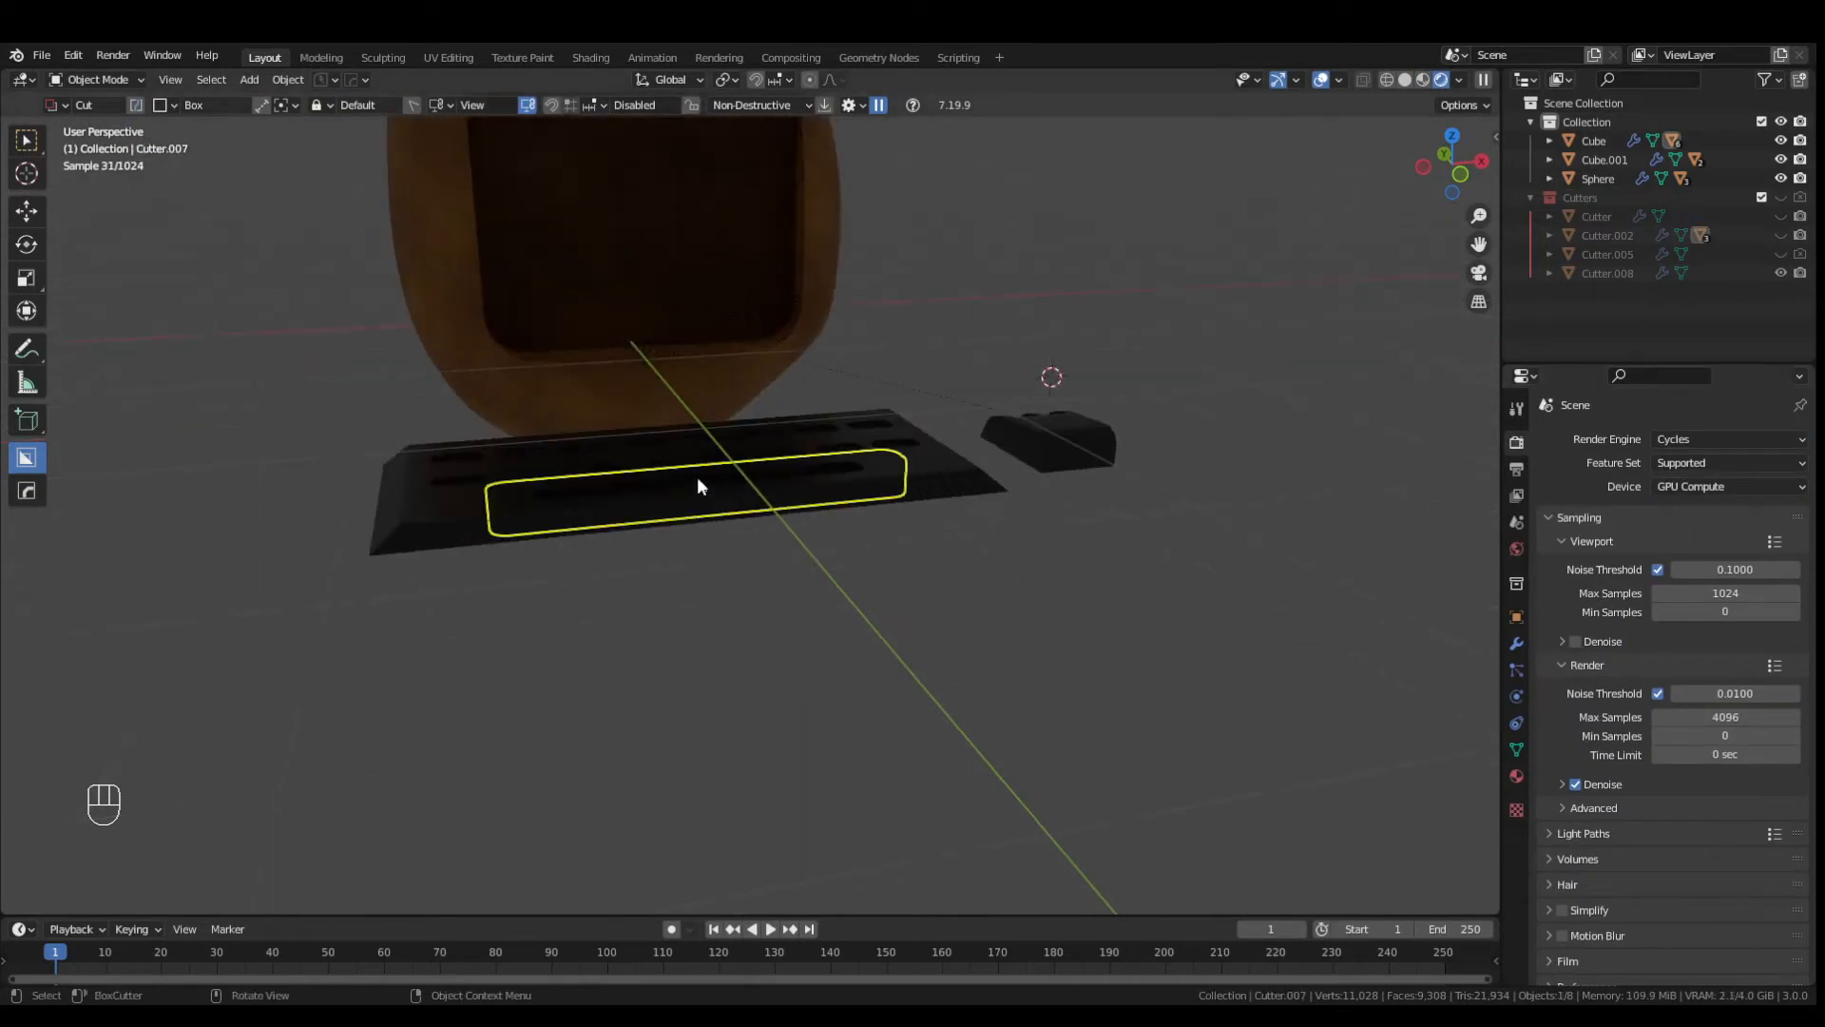
middle_click_drag(701, 482, 1043, 440)
left_click(1407, 82)
left_click(1465, 81)
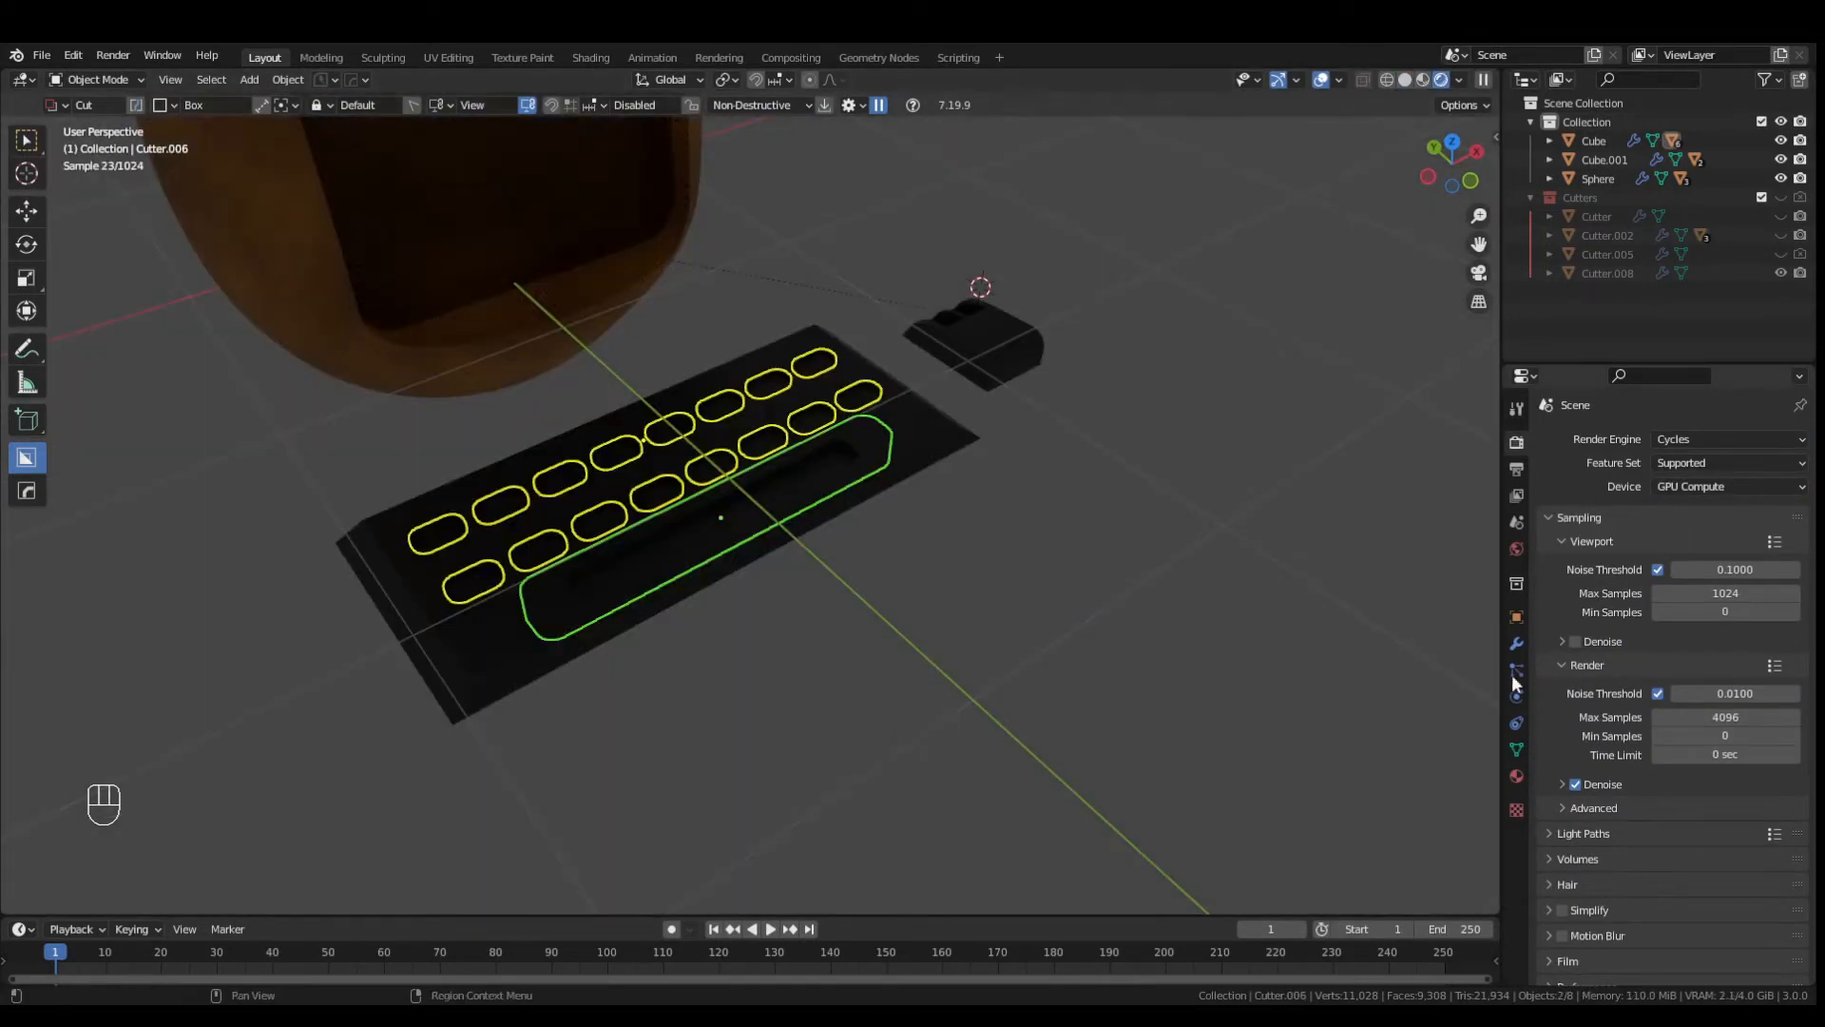
left_click(1516, 617)
left_click(1593, 887)
scroll(1606, 879, "down", 5)
left_click(1657, 876)
- Enable Camera ray visibility for the spacebar and the mouse buttons
left_click(812, 492)
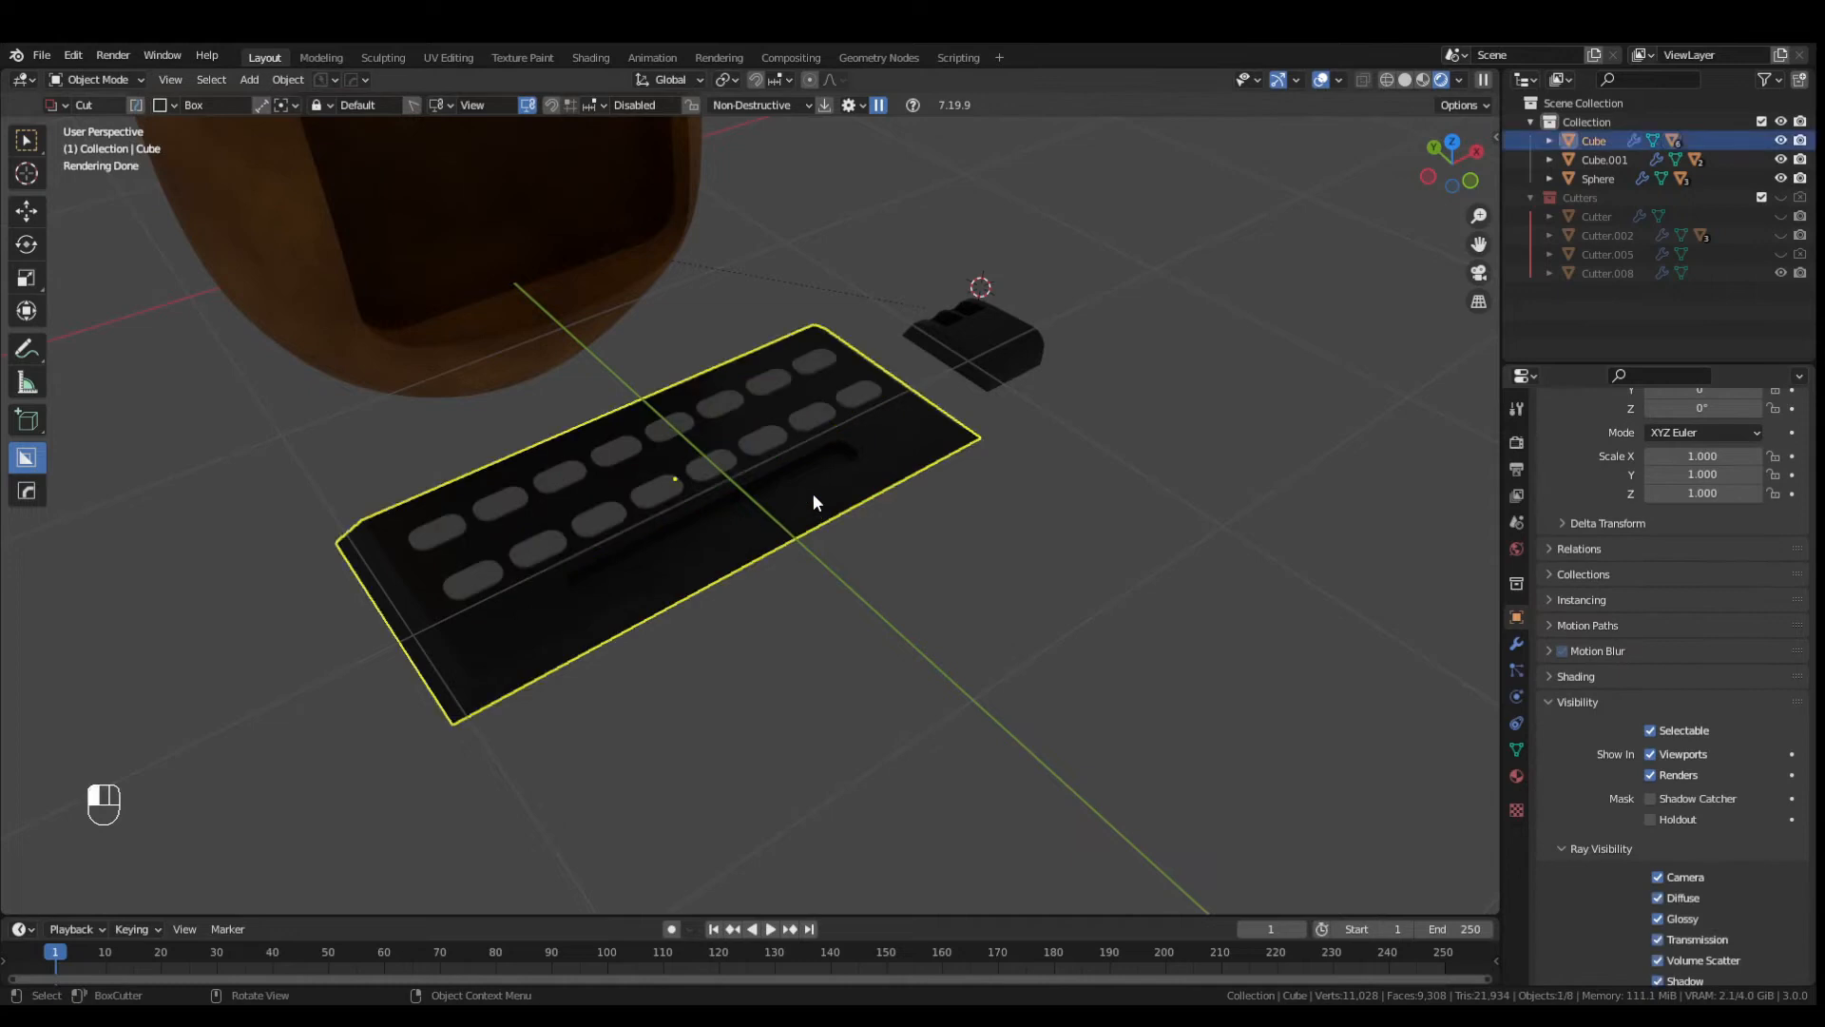
left_click(811, 493)
left_click(1657, 876)
left_click(953, 315)
left_click(954, 315)
left_click(1658, 876)
- Select the glass panel, return to Material Preview shading and switch to the front orthographic view
left_click(589, 233)
mouse_move(917, 357)
middle_mouse_down()
mouse_move(769, 274)
mouse_move(661, 504)
middle_mouse_up()
left_click(1423, 81)
middle_click_drag(1013, 442, 1128, 435)
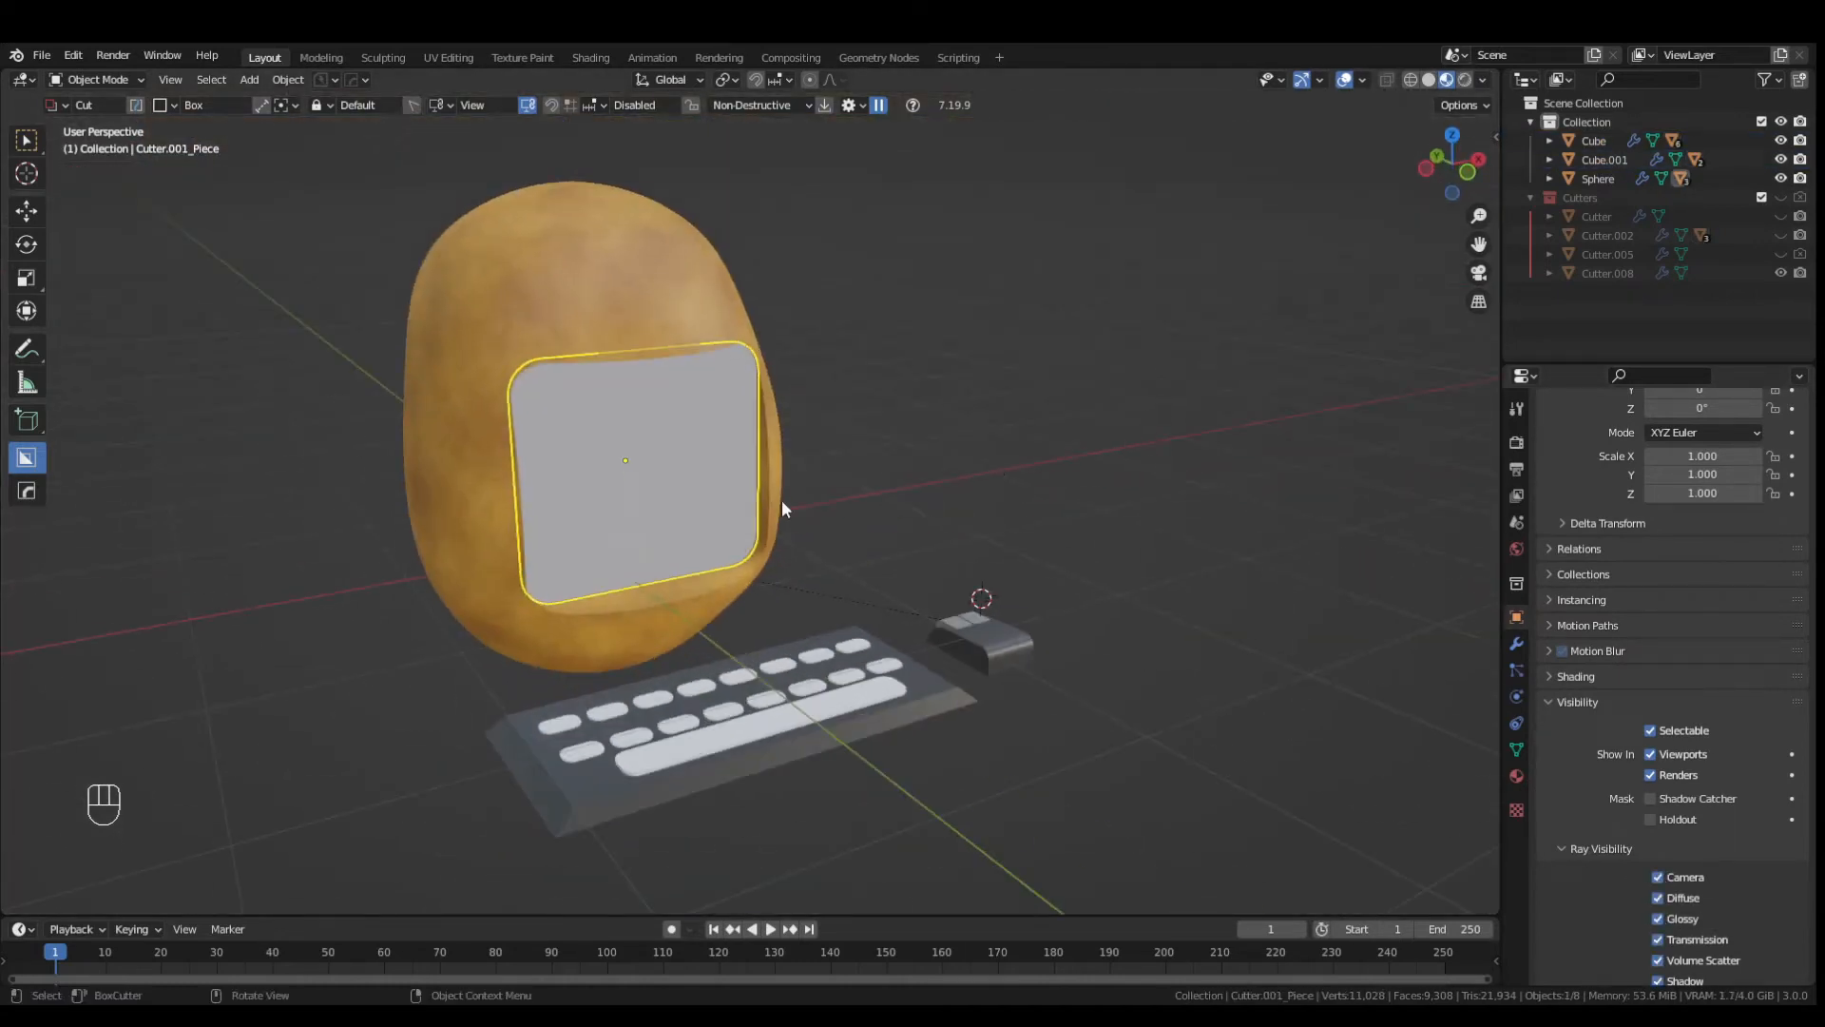
key("KP_1")
key("KP_5")
- Insert the line-chart info decal from the Sanctus-SF01 DECALmachine library on the glass panel
key("v")
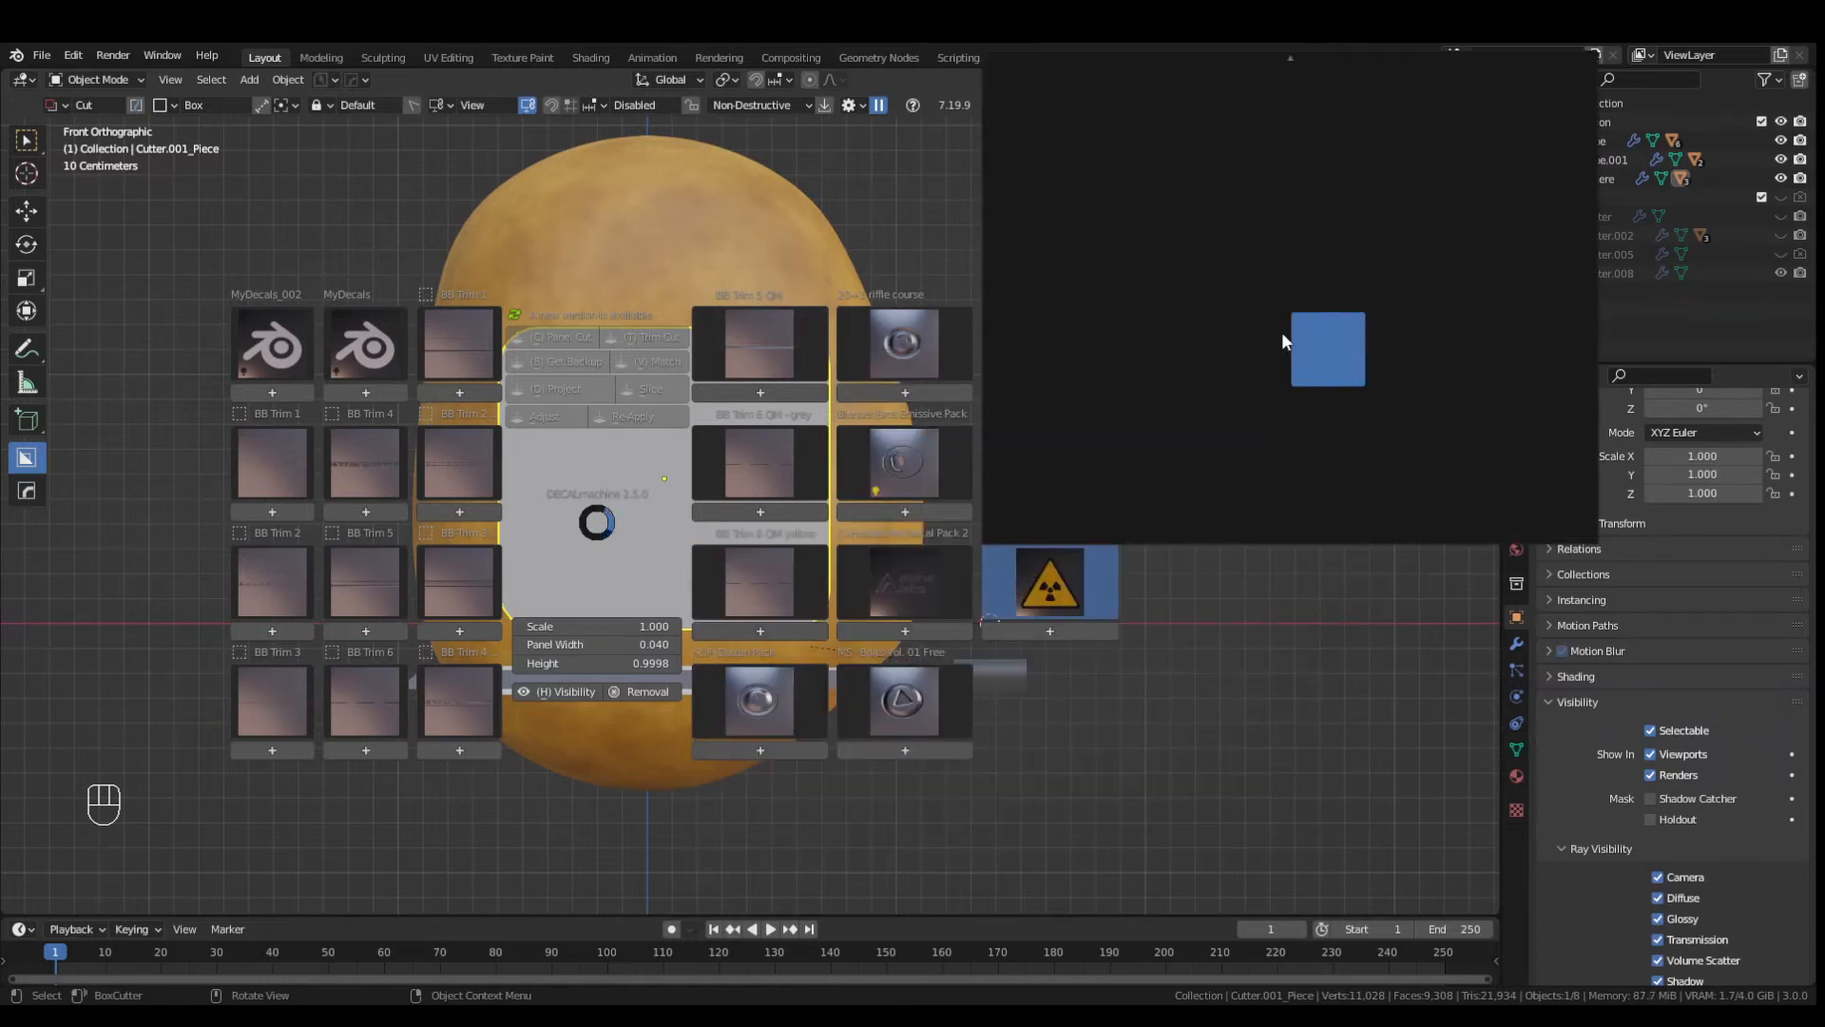
left_click(1201, 249)
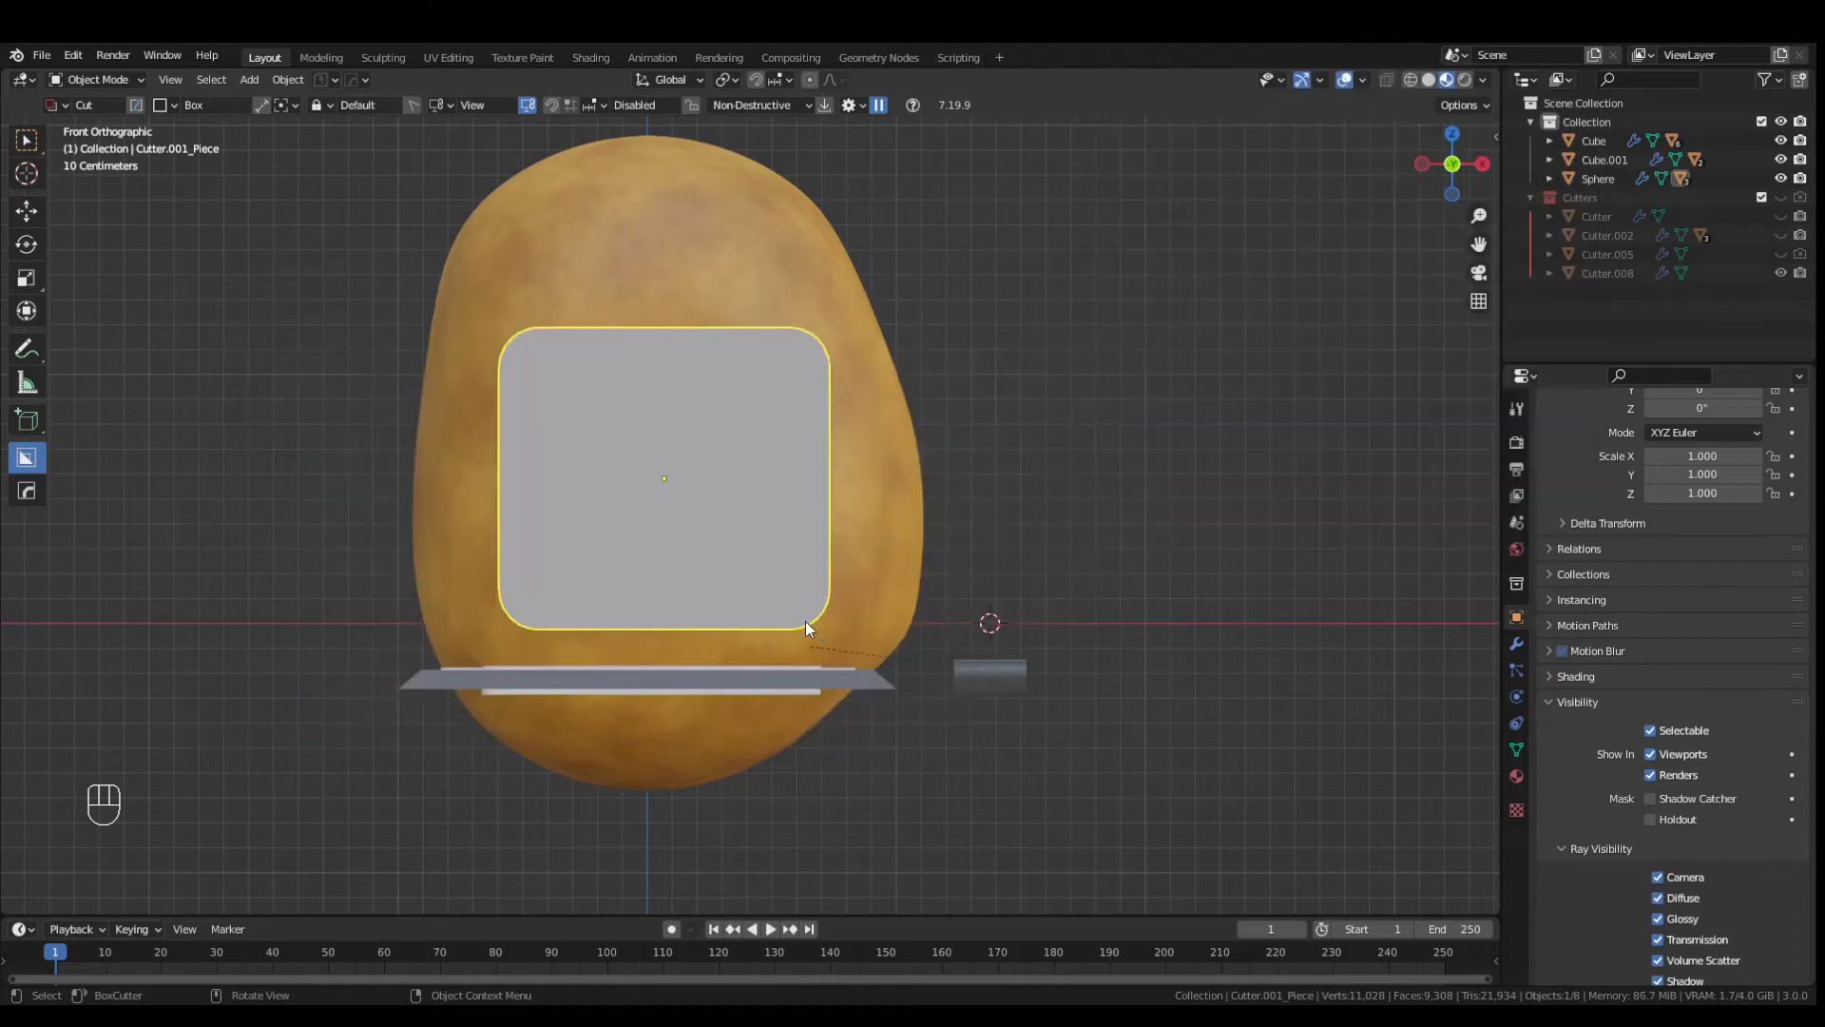
scroll(906, 339, "up", 2)
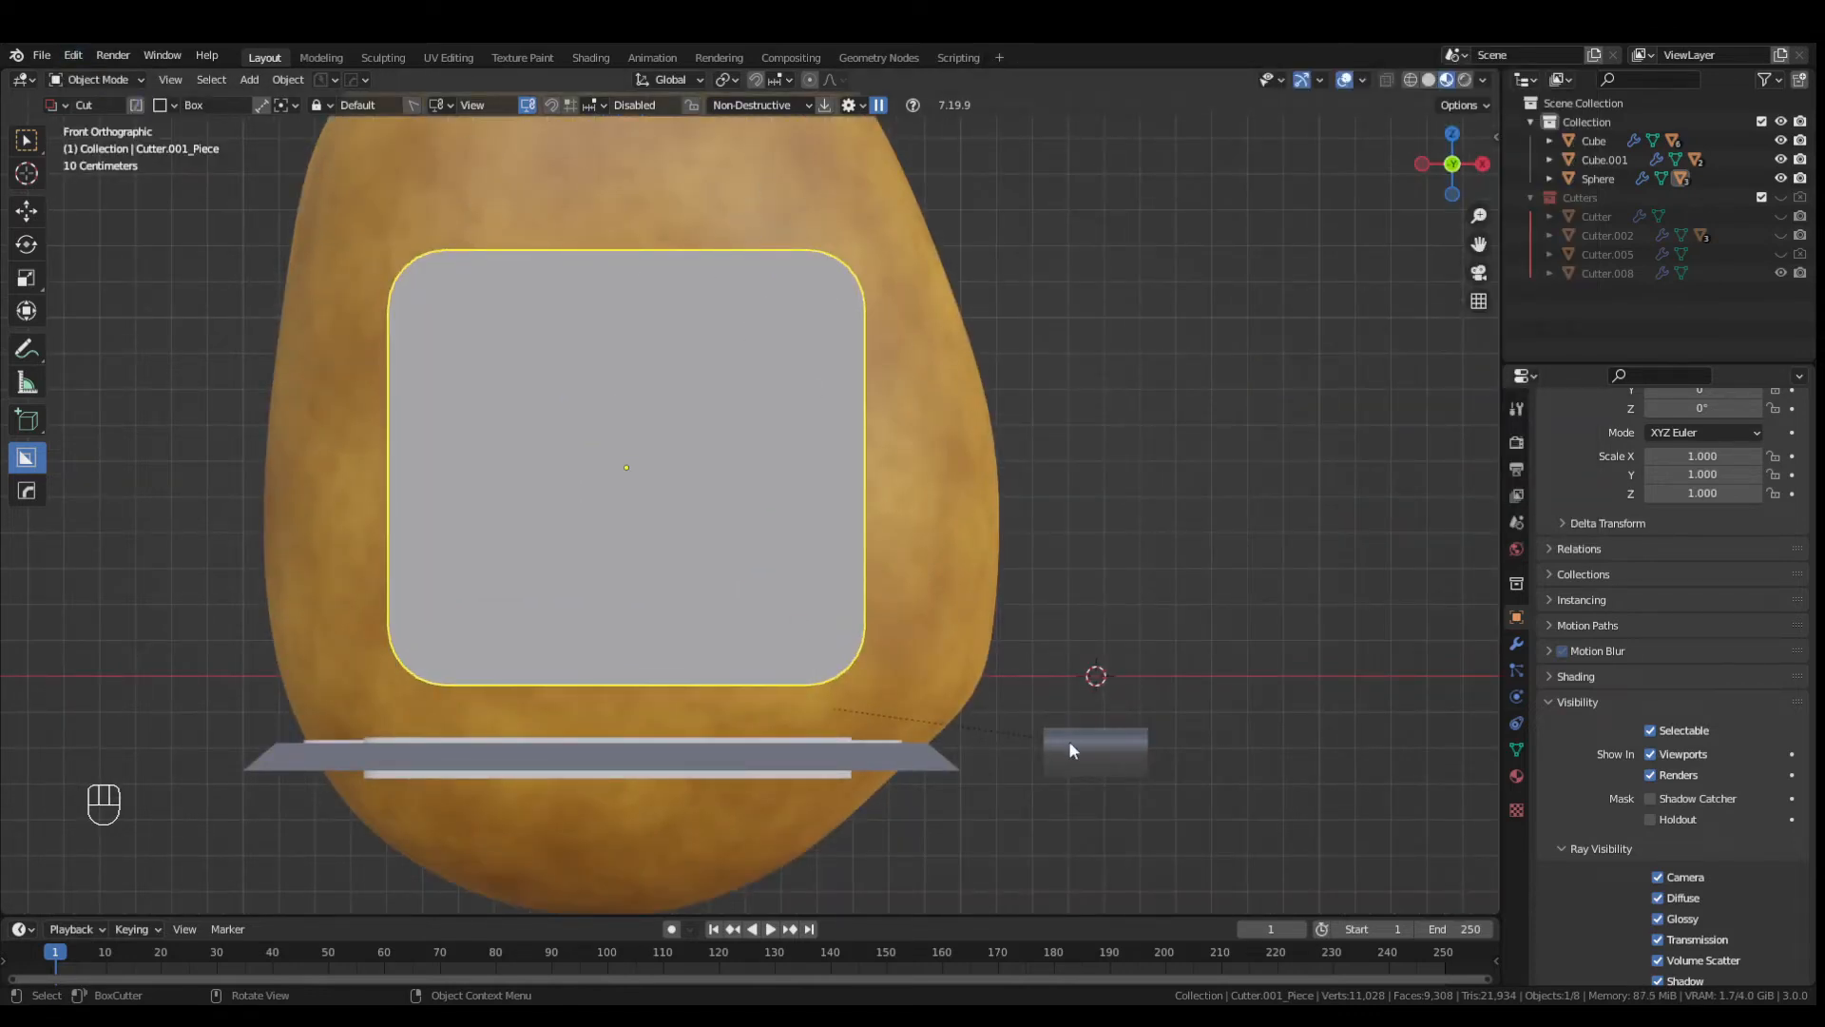
key("v")
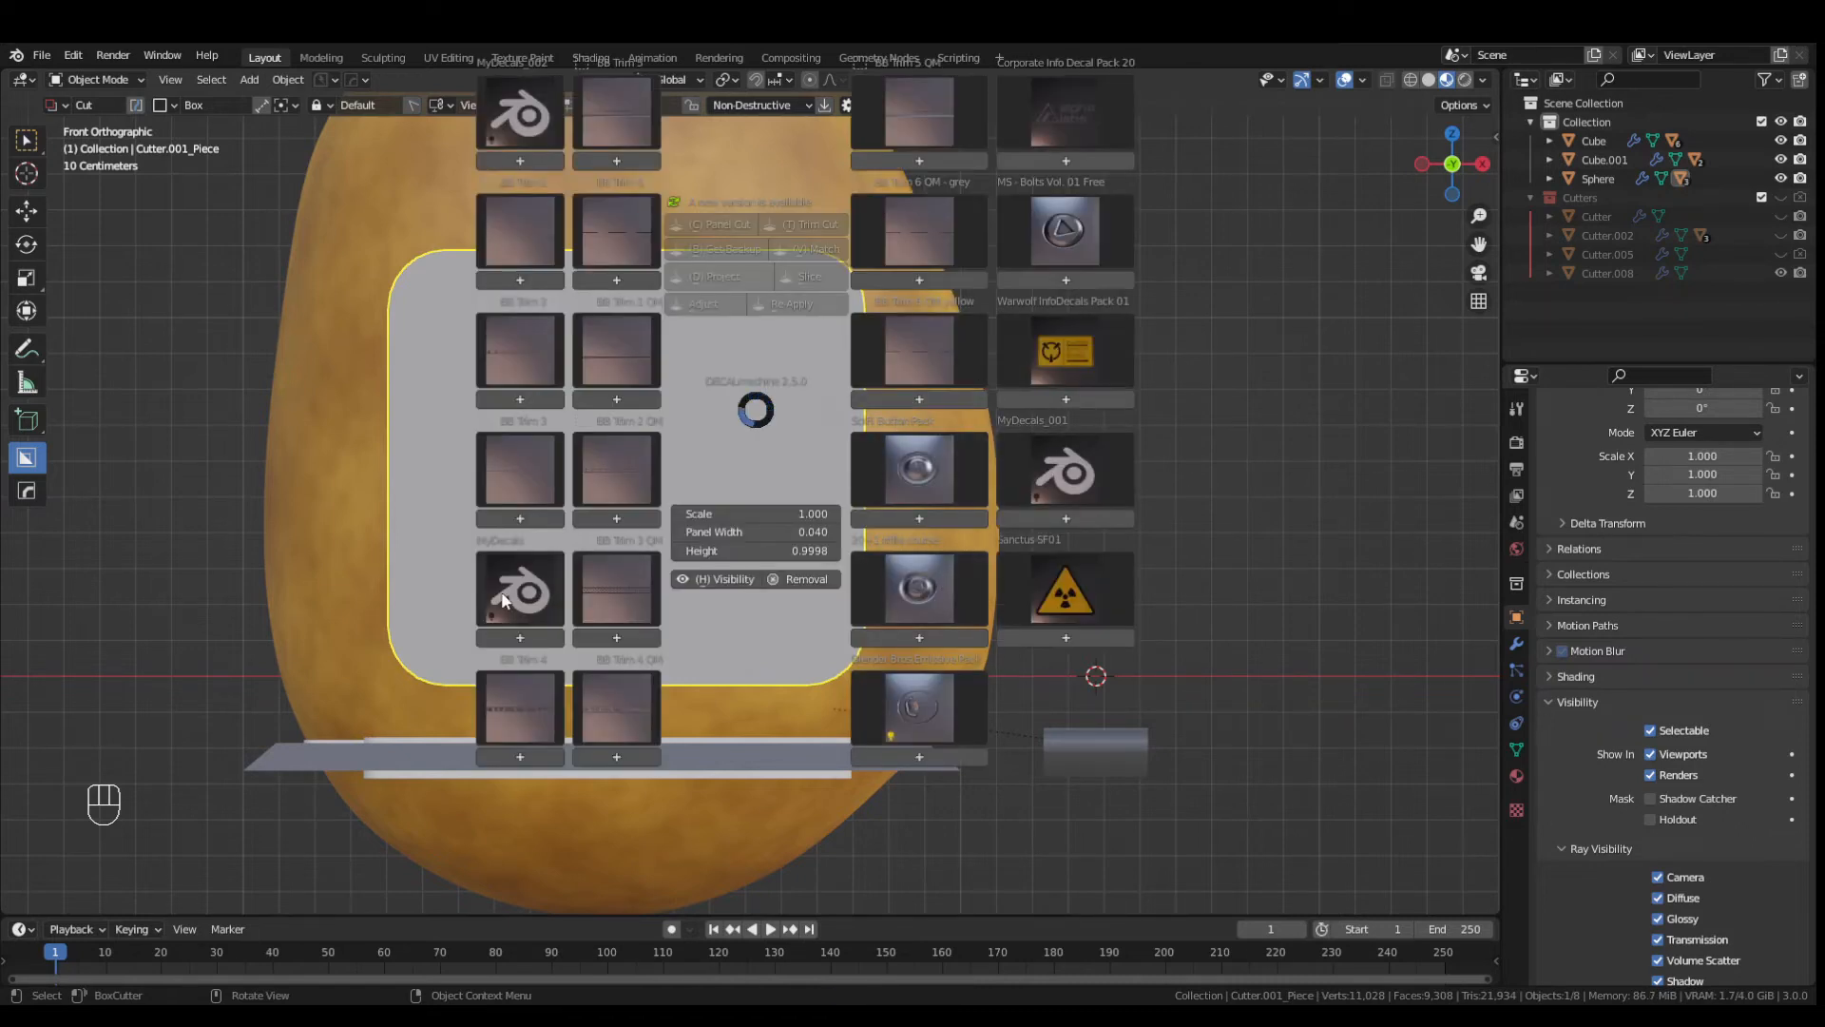
left_click(1099, 104)
left_click(1059, 360)
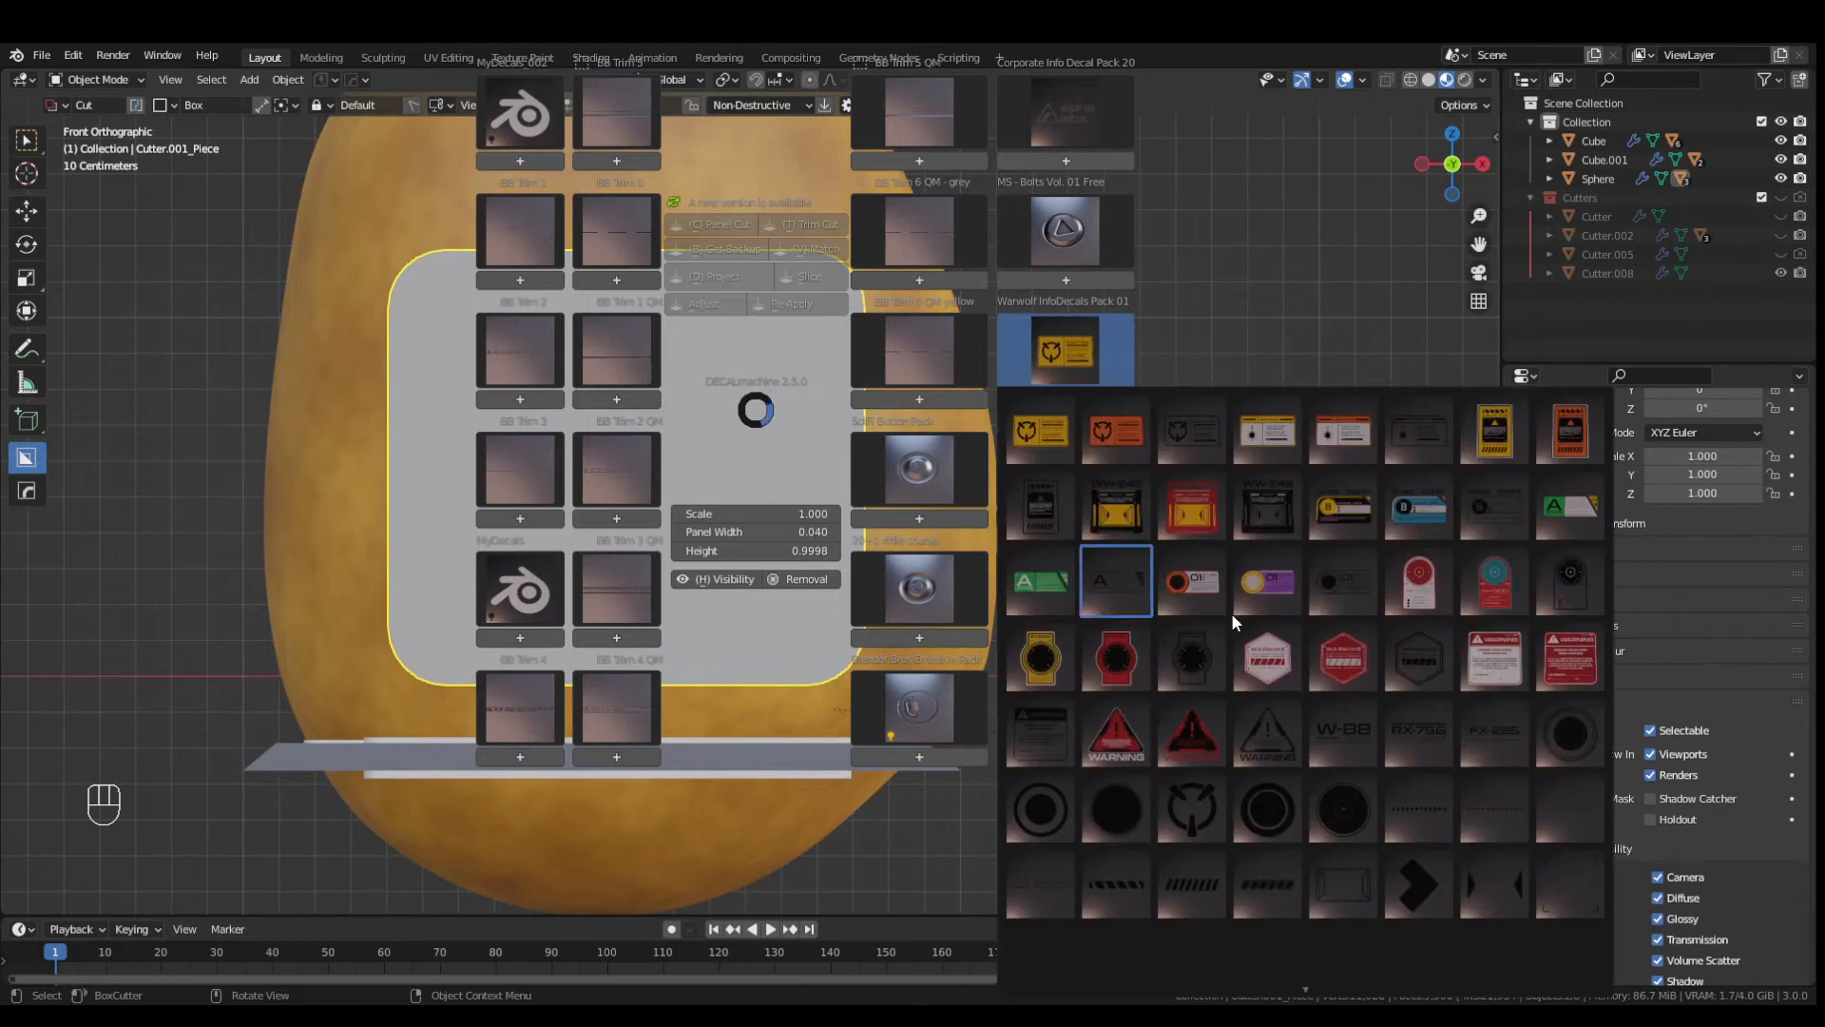
left_click(1064, 590)
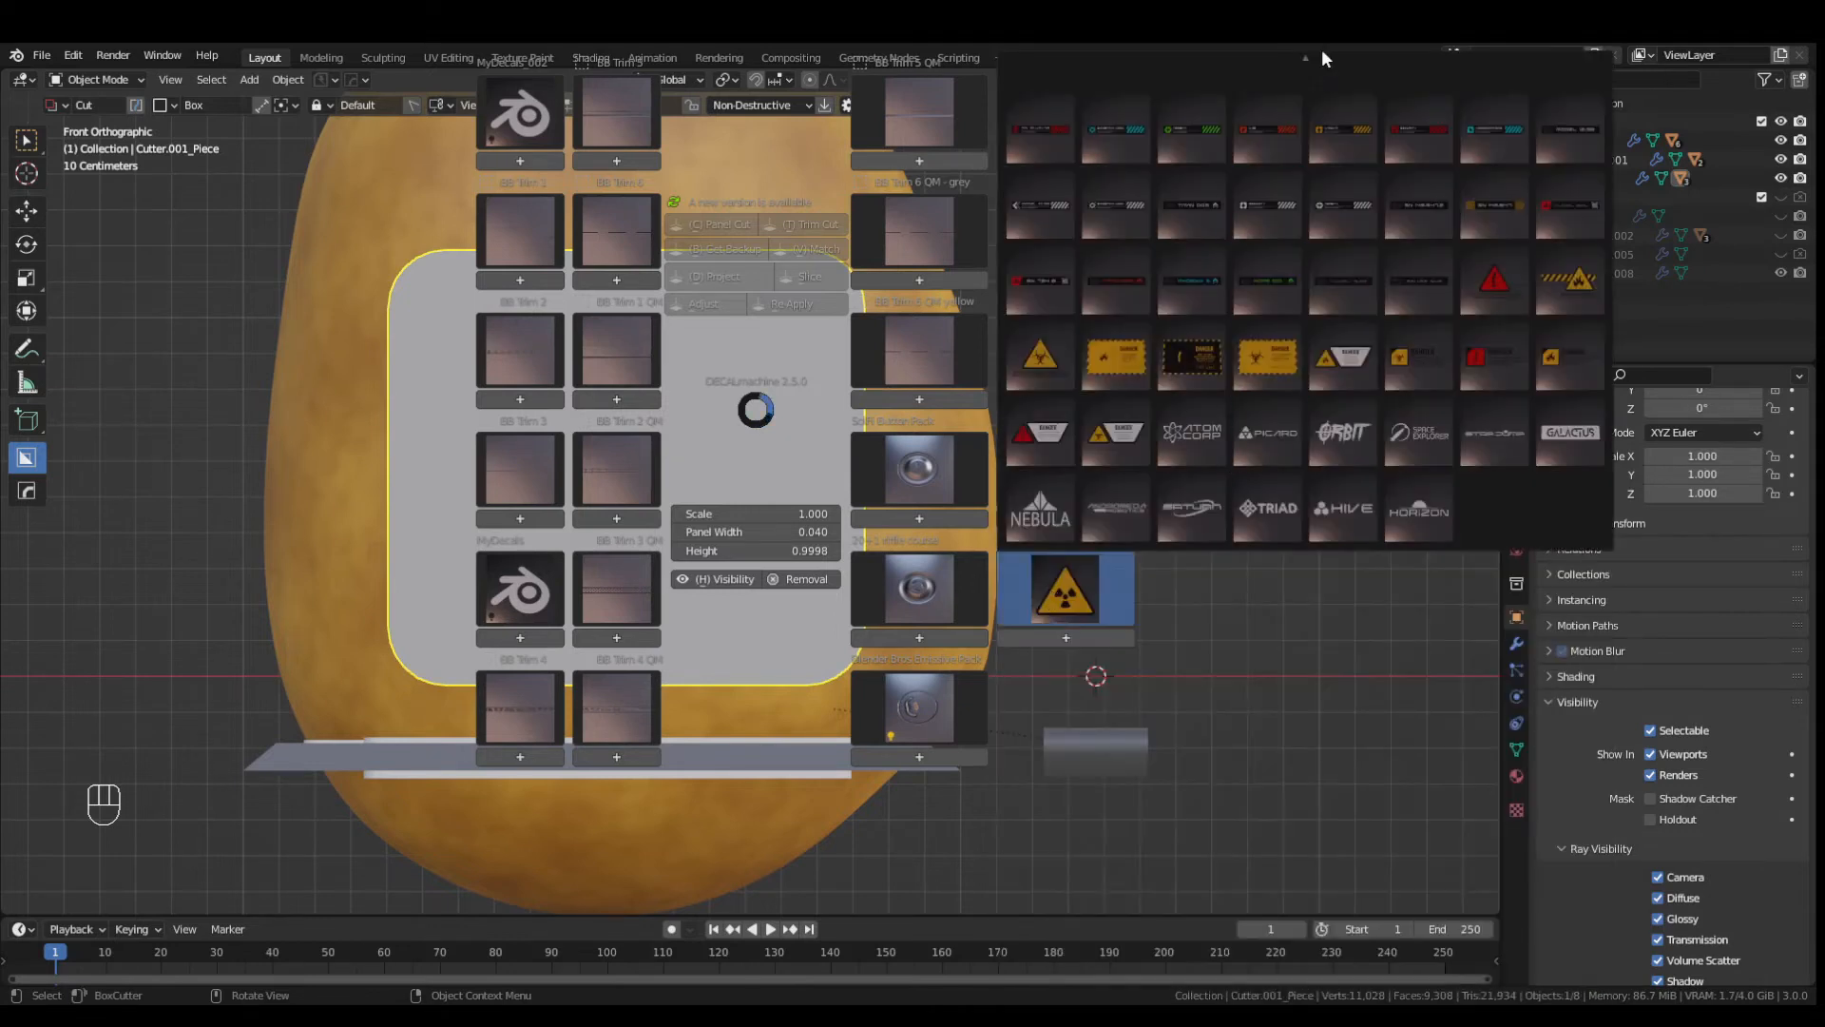
scroll(1192, 202, "up", 2)
left_click(1191, 202)
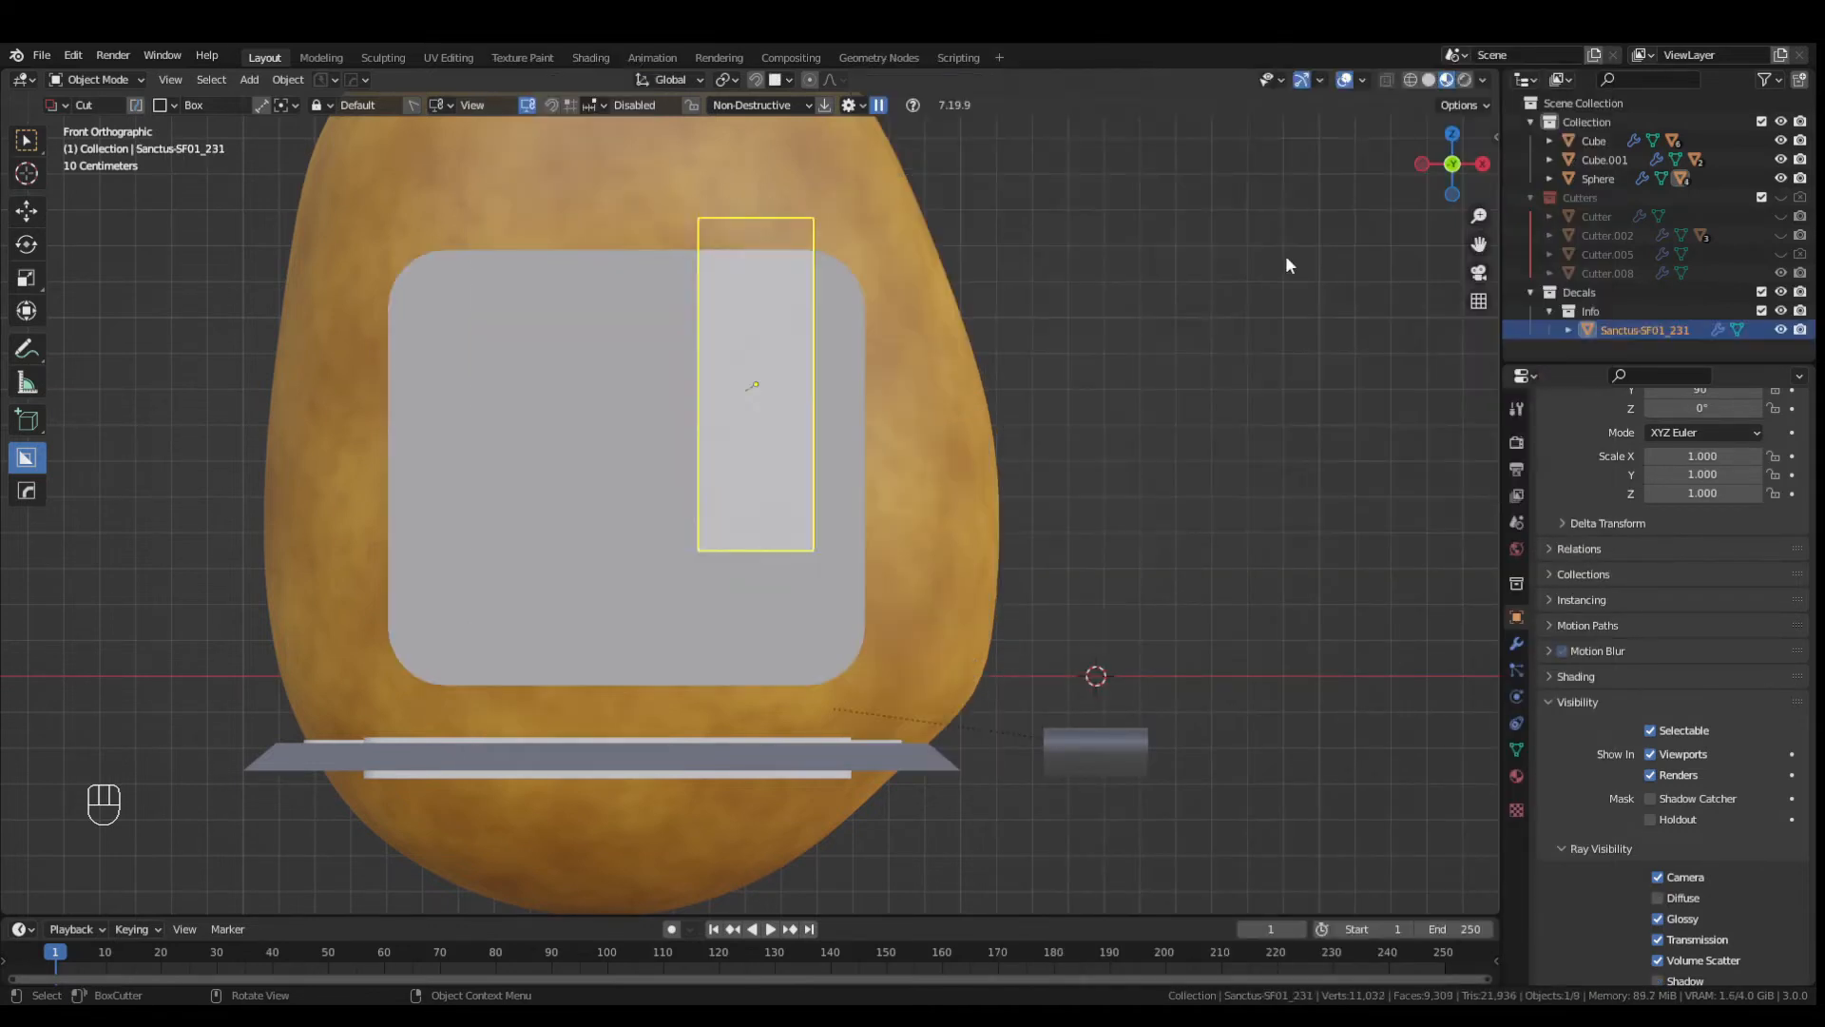
- Rotate the chart decal 90° about the Y axis to lie horizontally, and undo the extra scaling
key("r")
key("r")
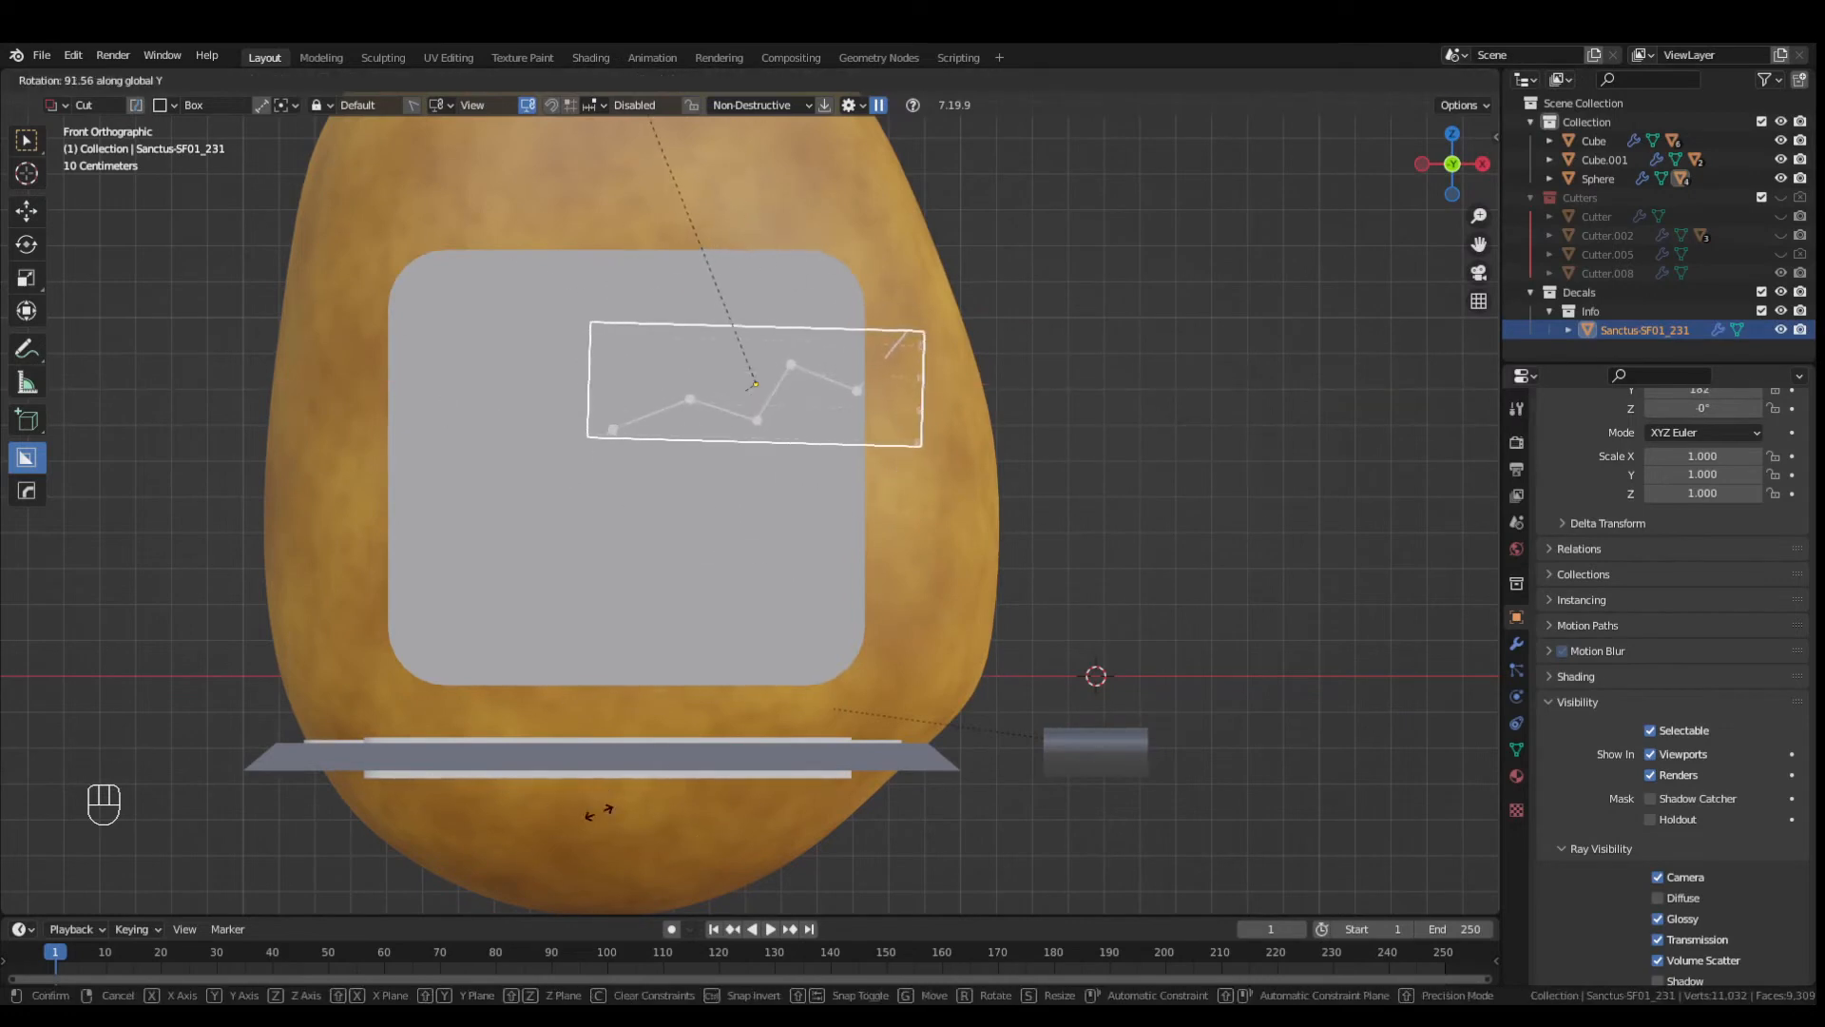
left_click(738, 224)
key("r")
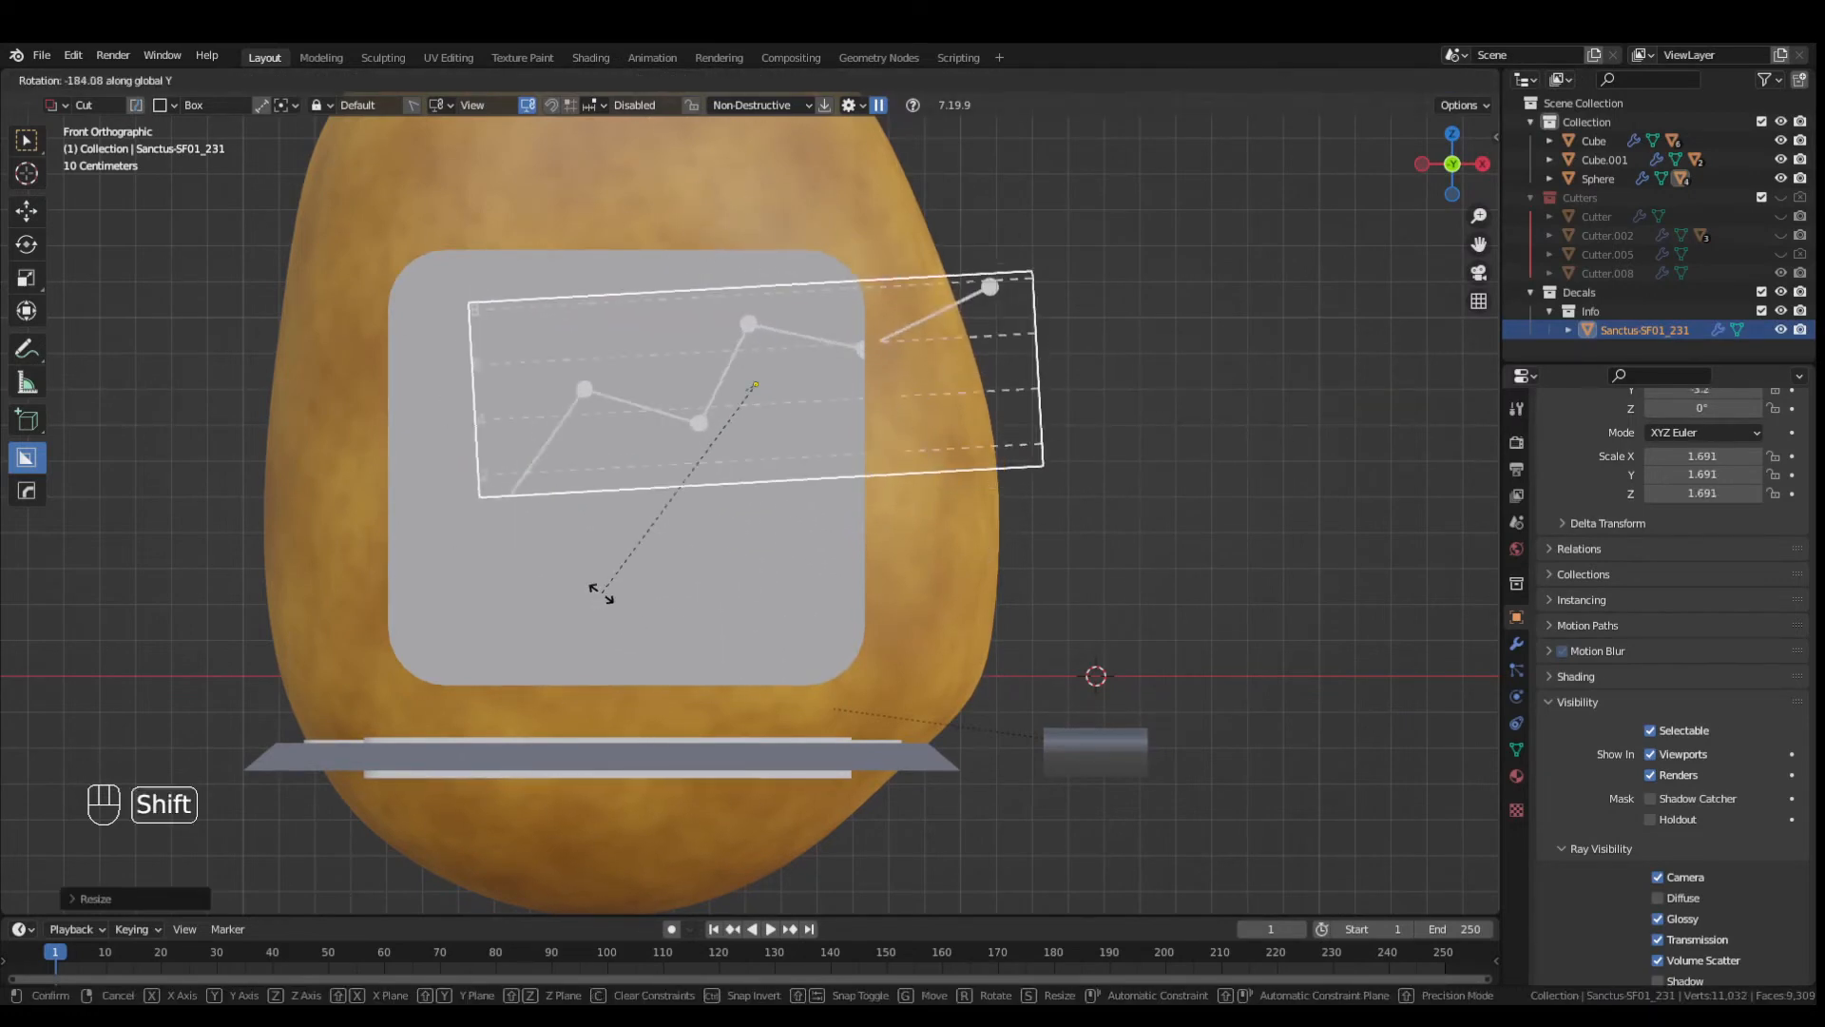
right_click(590, 556)
key("ctrl+z")
key("ctrl+z")
- Move the chart decal onto the glass panel and turn it about Y in 90° increments until upright
key("r")
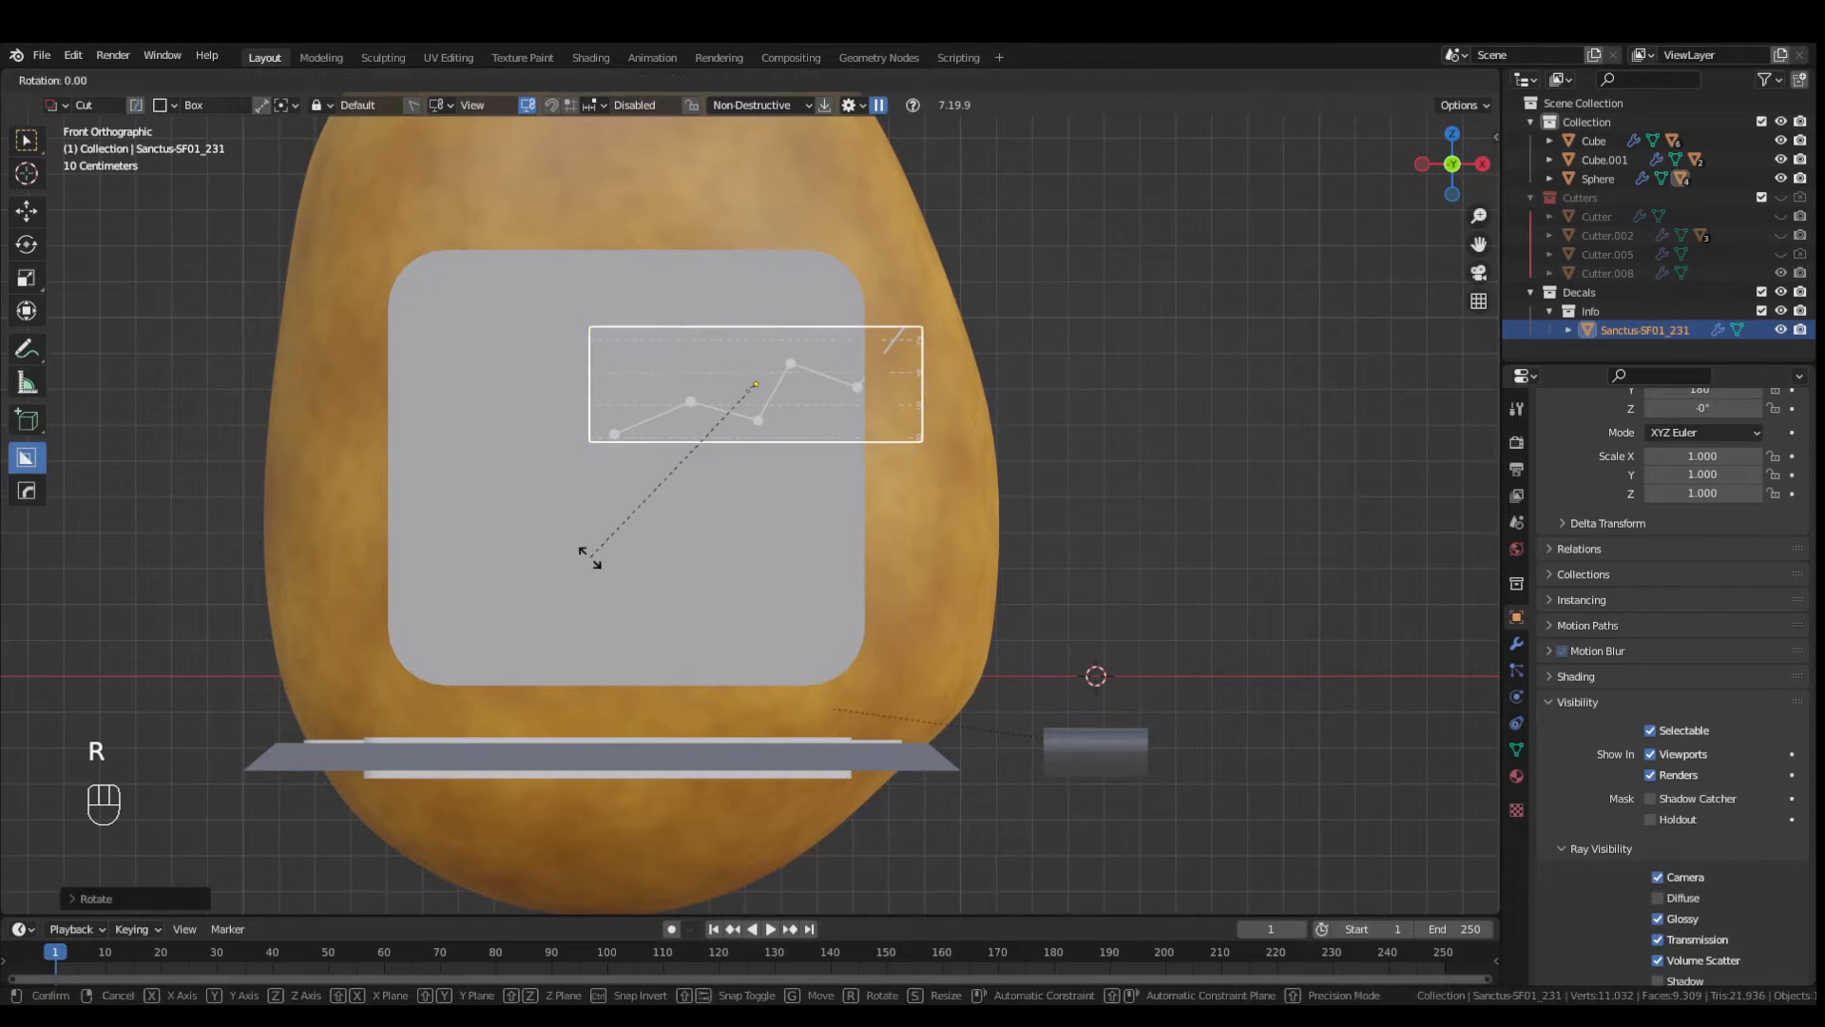
middle_click_drag(589, 556, 665, 561)
key("g")
left_click(570, 469, "ctrl")
key("r")
key("y")
key("9")
key("0")
key("Return")
- Fine-tune the chart decal's position against the surface of the glass panel
middle_click_drag(932, 390, 764, 437)
scroll(764, 437, "up", 2)
key("g")
left_click(680, 387)
- Select the glass panel and open its Glass material in the Shading workspace
scroll(838, 396, "down", 4)
left_click(661, 535)
middle_click_drag(661, 534, 1358, 656)
scroll(757, 566, "up", 2)
key("g")
key("Escape")
left_click(1516, 776)
scroll(1570, 544, "up", 1)
middle_click_drag(1188, 504, 1093, 532)
scroll(1613, 681, "down", 1)
left_click(590, 57)
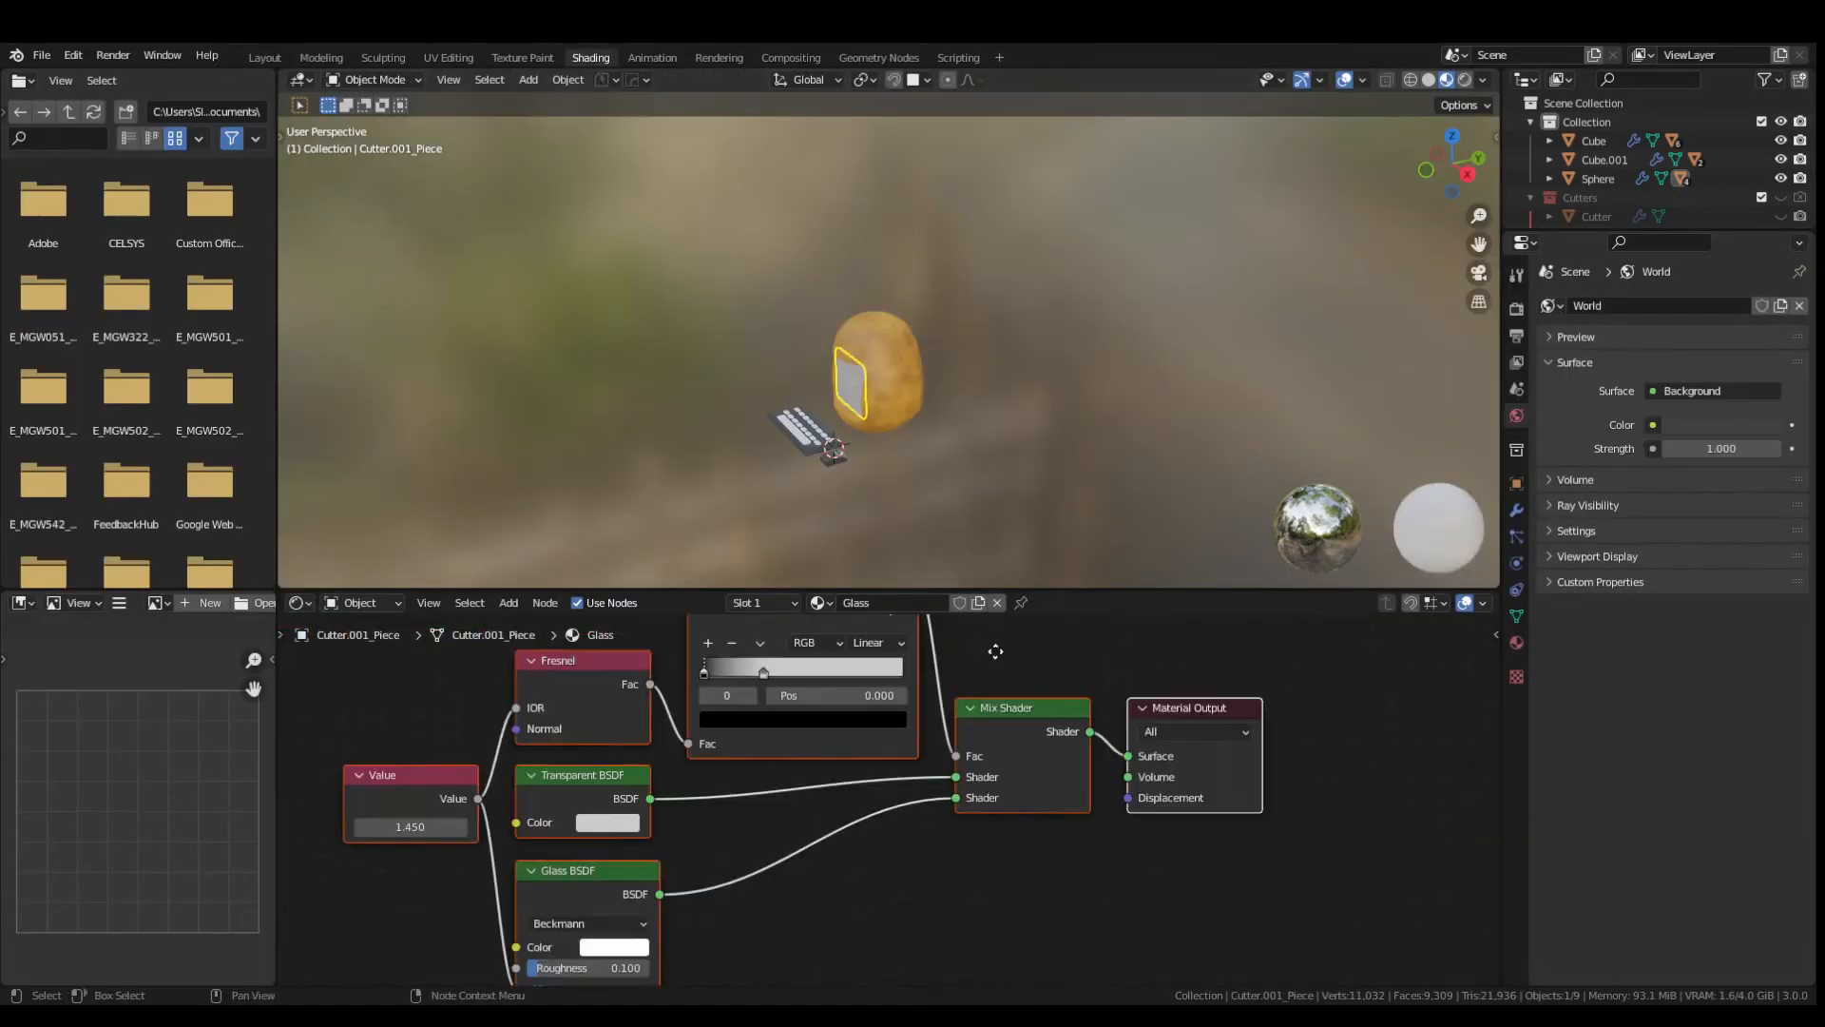
- Colour the first stop of the Glass material's ColorRamp bright green with hue 0.338 and saturation 0.971
scroll(666, 760, "up", 2)
middle_click_drag(926, 496, 784, 749)
left_click(1004, 741)
left_click_drag(865, 748, 927, 748)
left_click(818, 524)
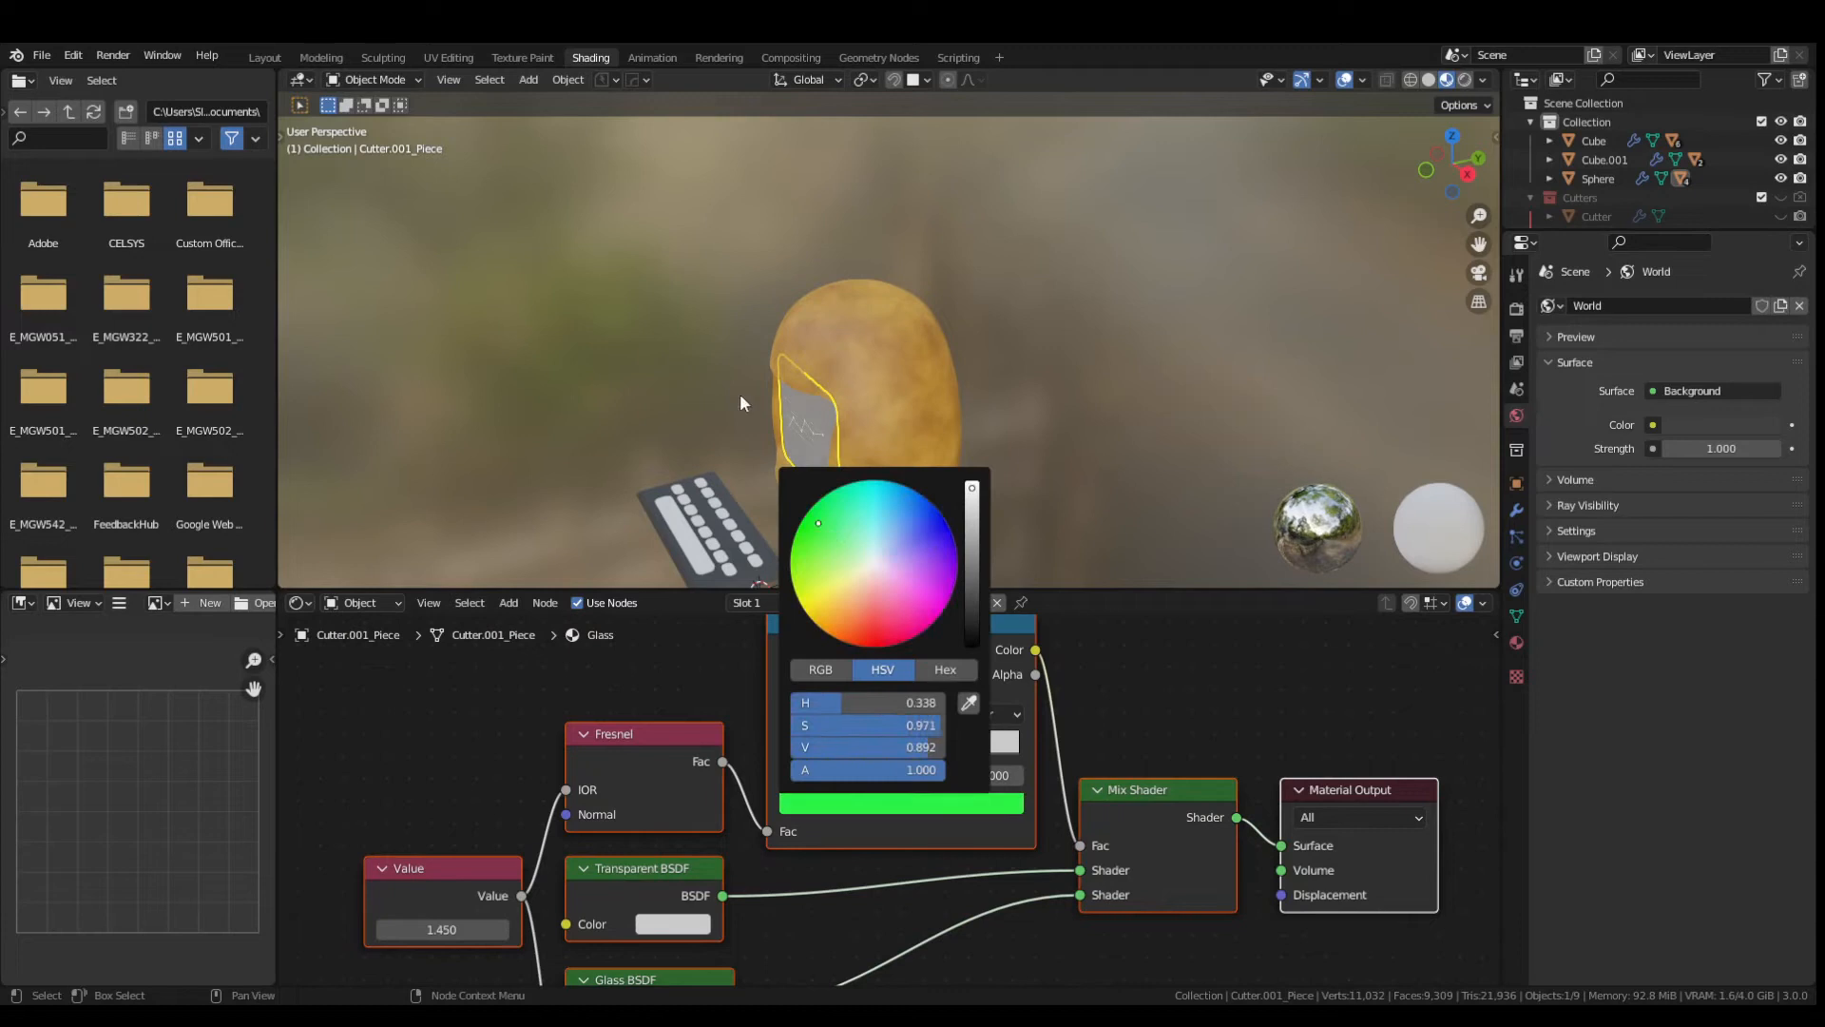
- Darken the green of the ColorRamp's first stop and readjust the stop positions
middle_click_drag(740, 394, 894, 381)
scroll(874, 476, "up", 4)
middle_click_drag(863, 555, 882, 411, "shift")
left_click(830, 804)
left_click_drag(855, 750, 808, 751)
left_click_drag(935, 726, 928, 726)
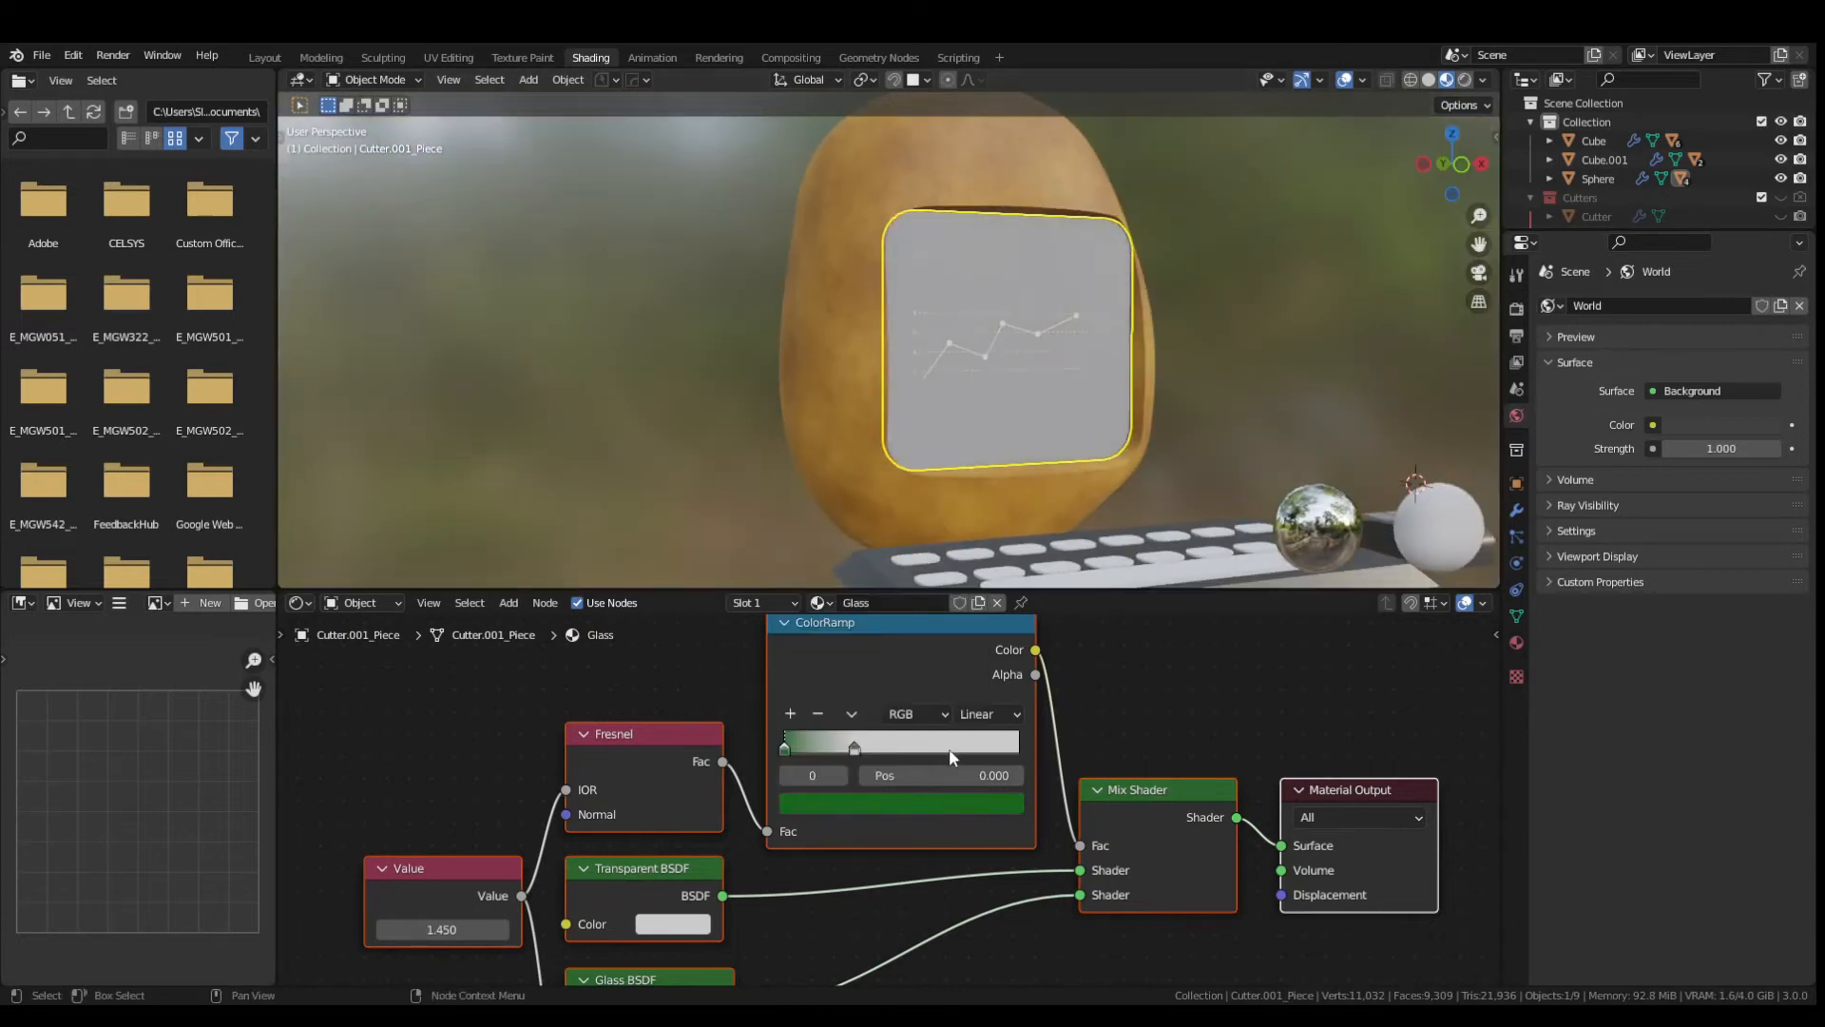
- Colour the ColorRamp's second stop dark green
left_click(967, 807)
left_click(811, 529)
left_click(968, 805)
left_click_drag(973, 518, 974, 580)
- Set the Transparent BSDF colour to dark green (H 0.317, S 0.839, V 0.126) and return to the Layout workspace
left_click(676, 923)
left_click_drag(730, 688, 682, 667)
left_click_drag(828, 660, 828, 703)
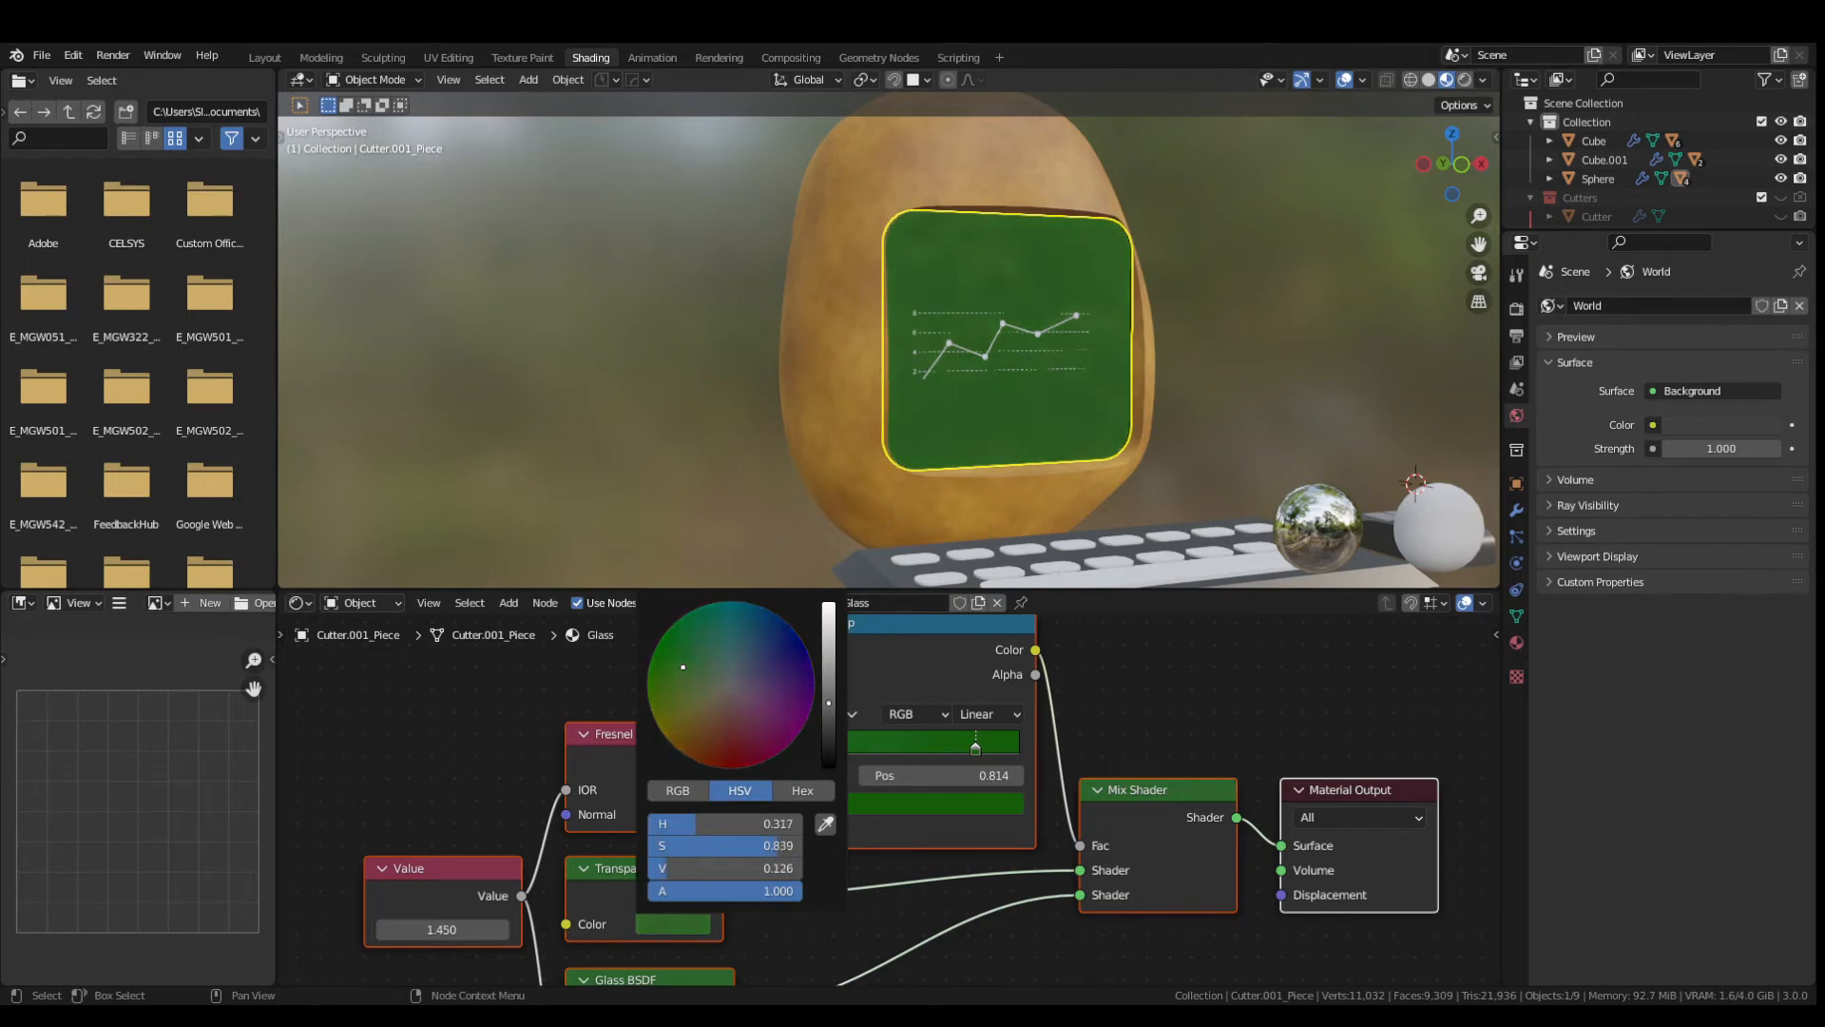
middle_click_drag(393, 867, 571, 634)
left_click(845, 839)
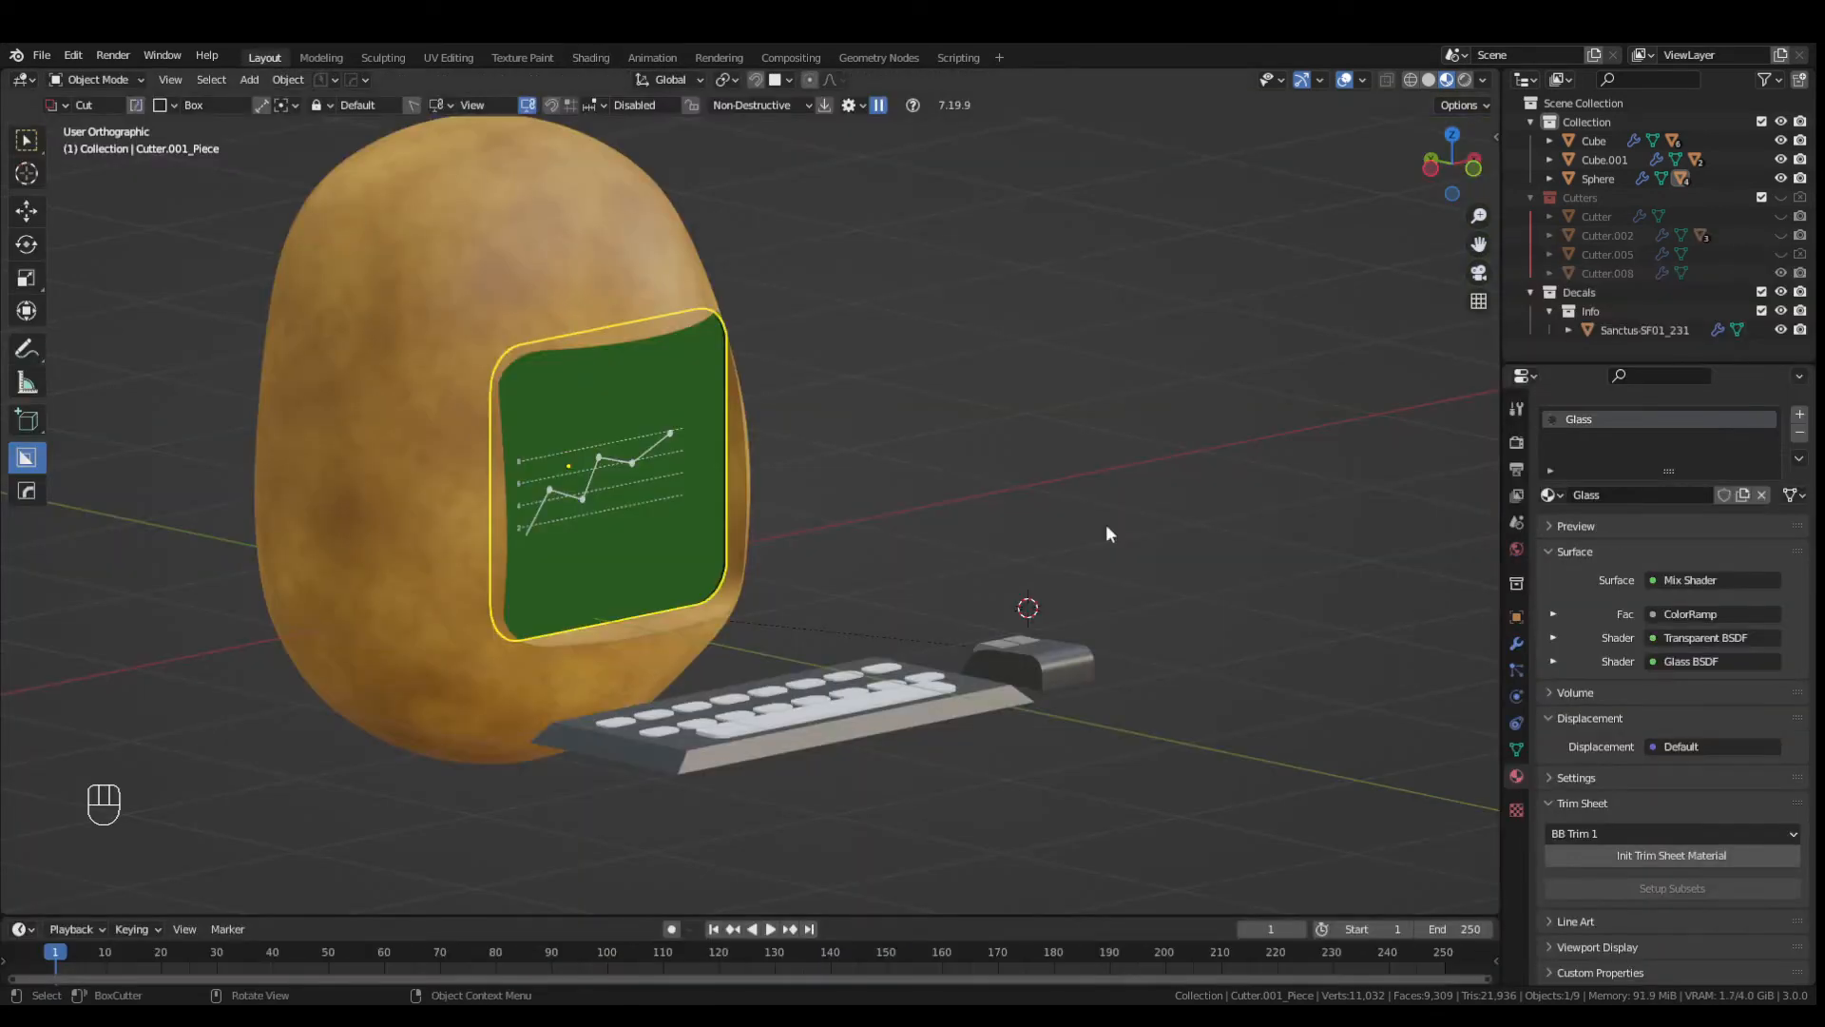
- Insert the green HUD decal from the Sanctus-SF01 library below the chart and scale it to about 0.32
scroll(739, 538, "up", 5)
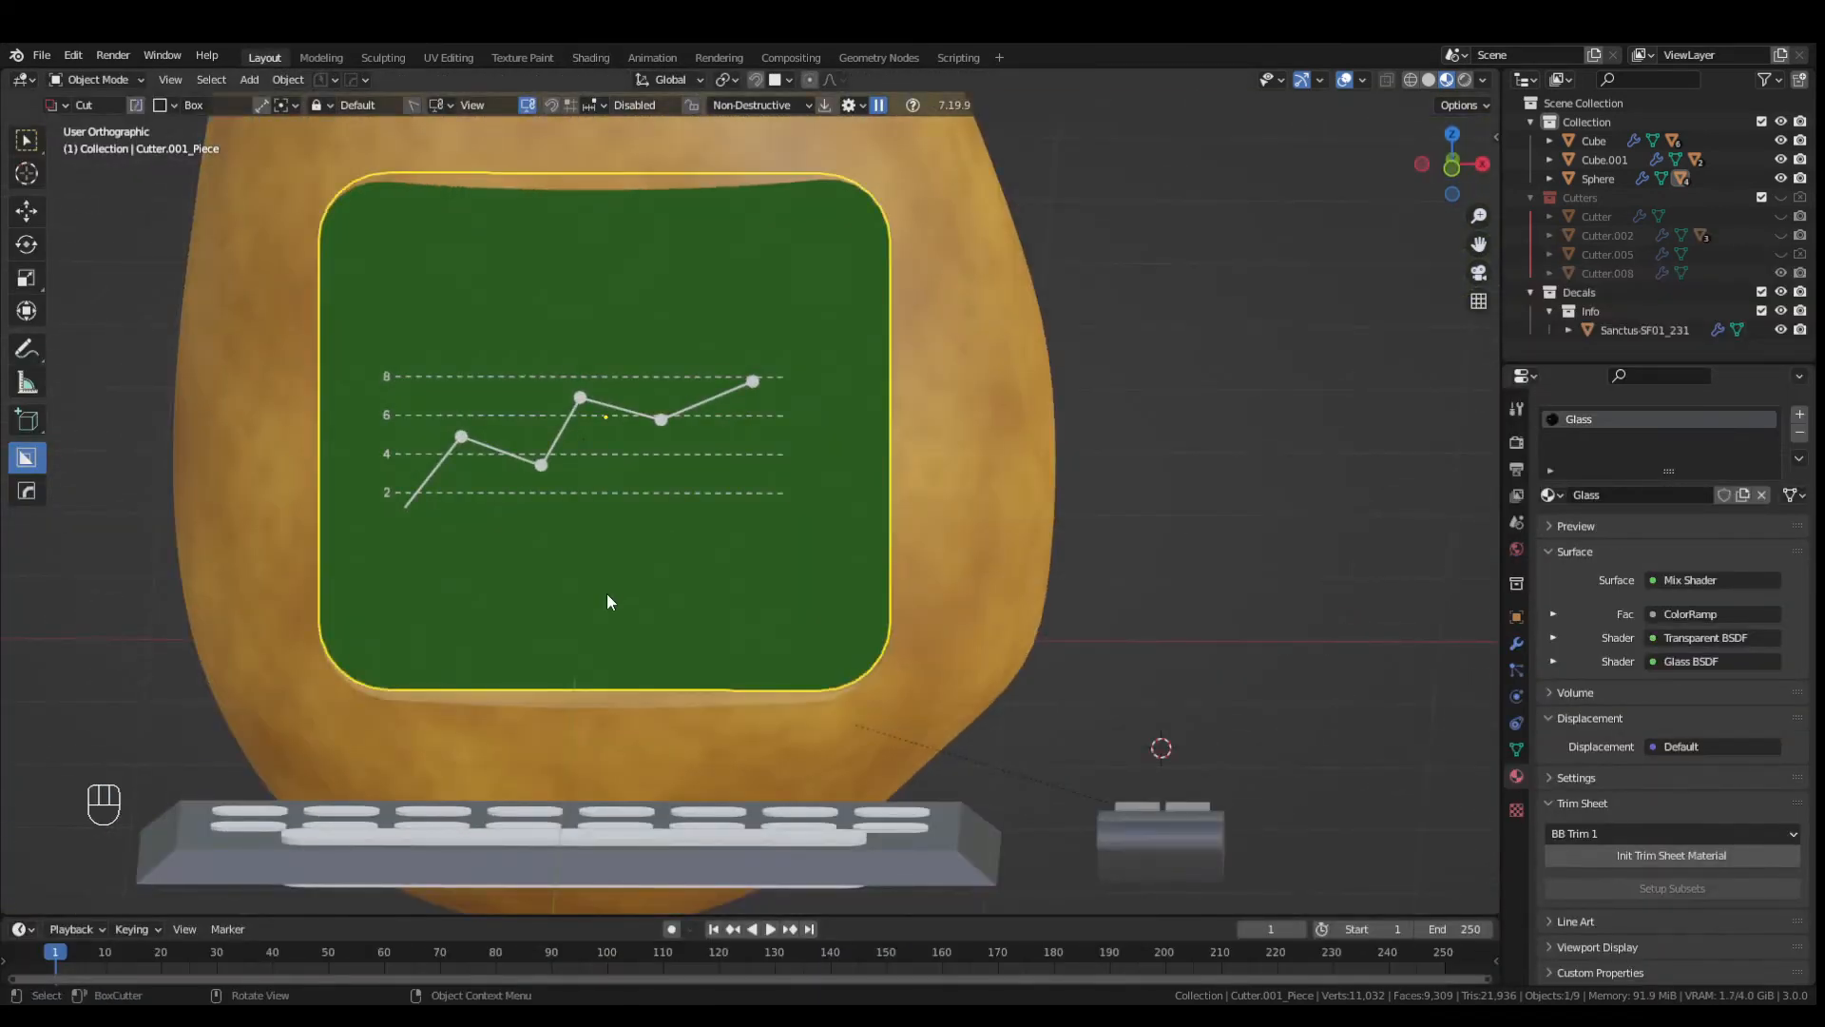
key("d")
left_click(915, 772)
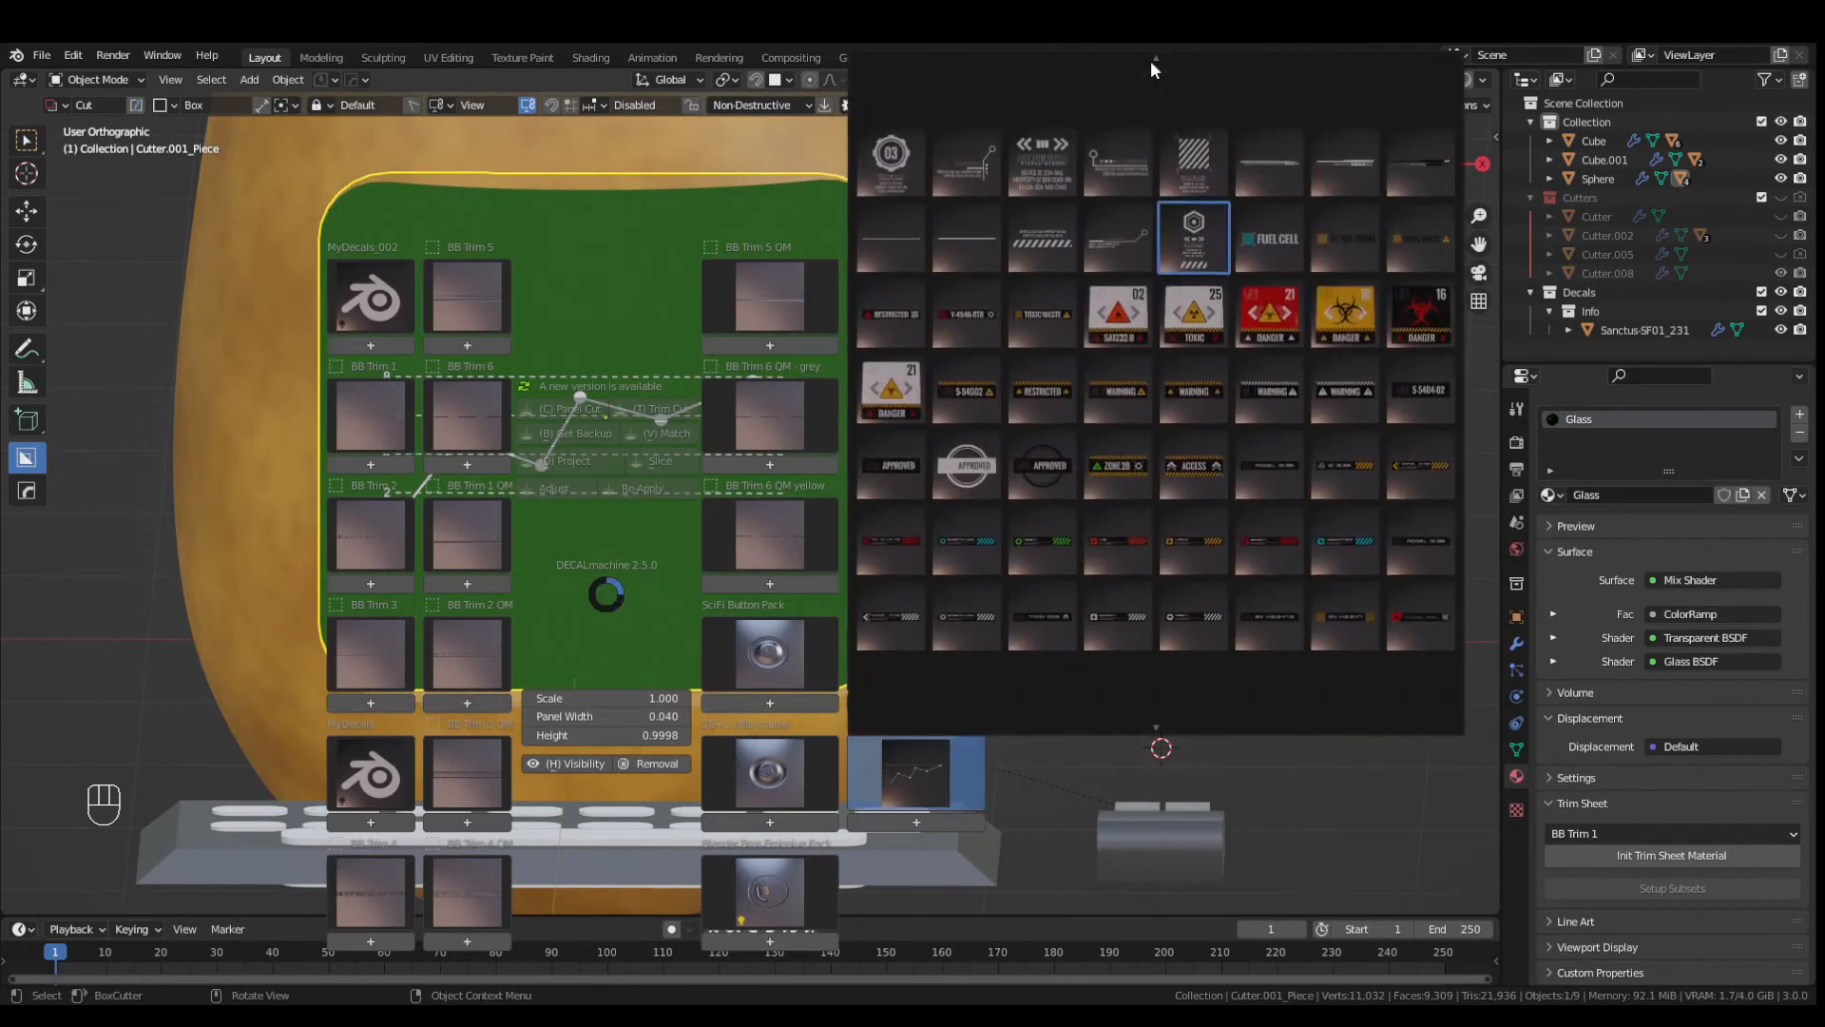
left_click(1195, 369)
key("s")
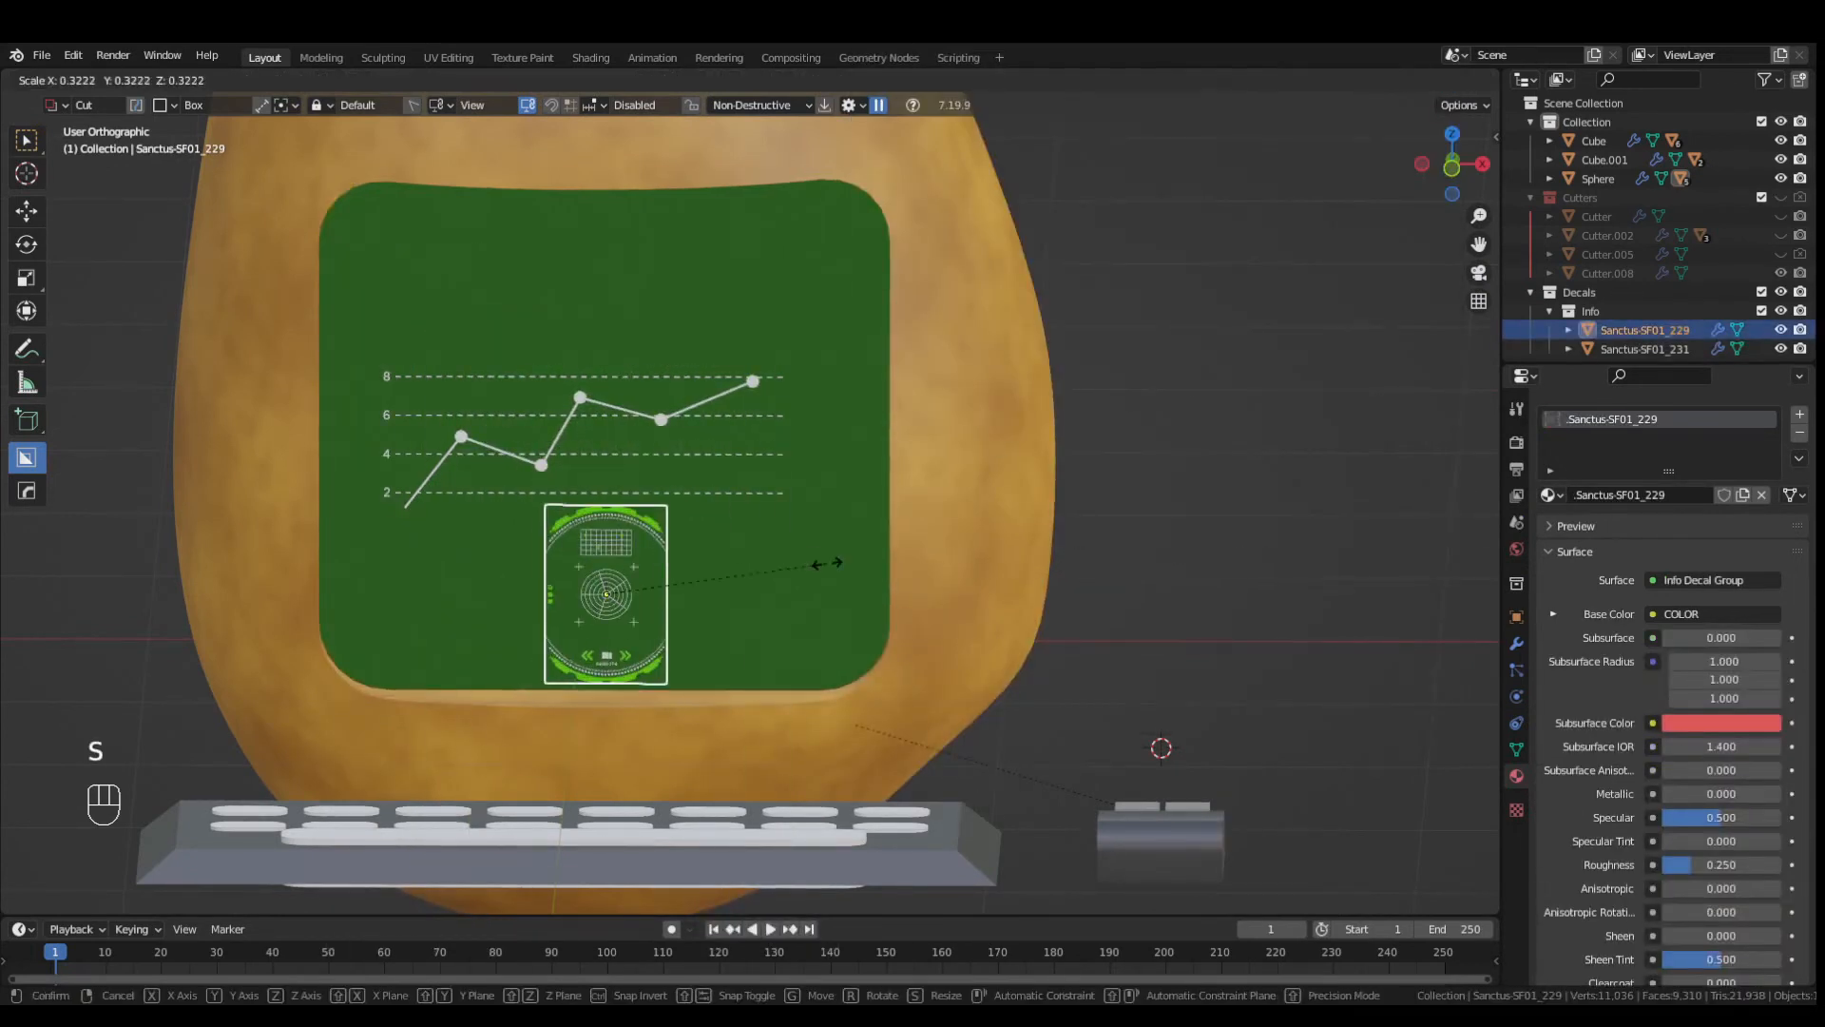
left_click(805, 556)
- Rotate the green HUD decal 90° about the Y axis to lie horizontally
key("r")
key("y")
key("9")
left_click(848, 551)
- Project the chart decal onto the glass panel with DECALmachine
left_click(737, 464)
key("v")
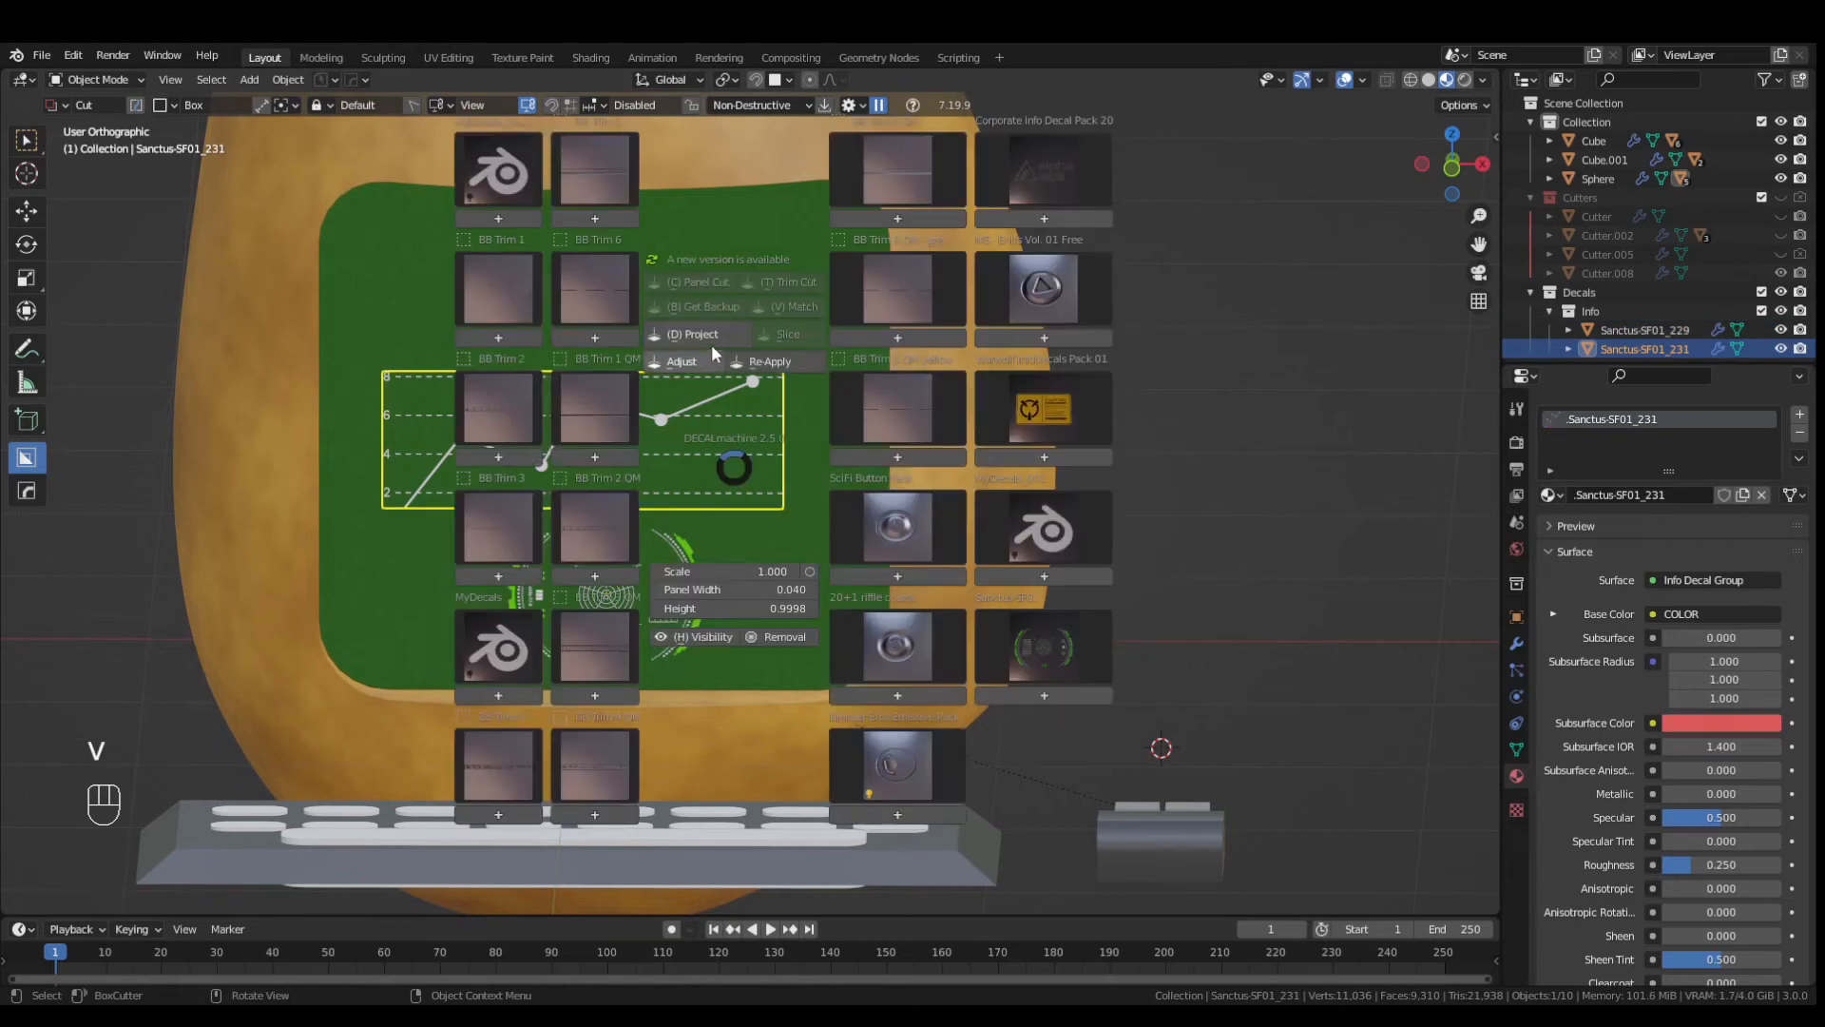
left_click(705, 335)
- Stretch the green HUD decal along the global X axis and project it onto the glass panel
middle_click_drag(551, 374, 529, 608)
left_click(530, 611)
key("s")
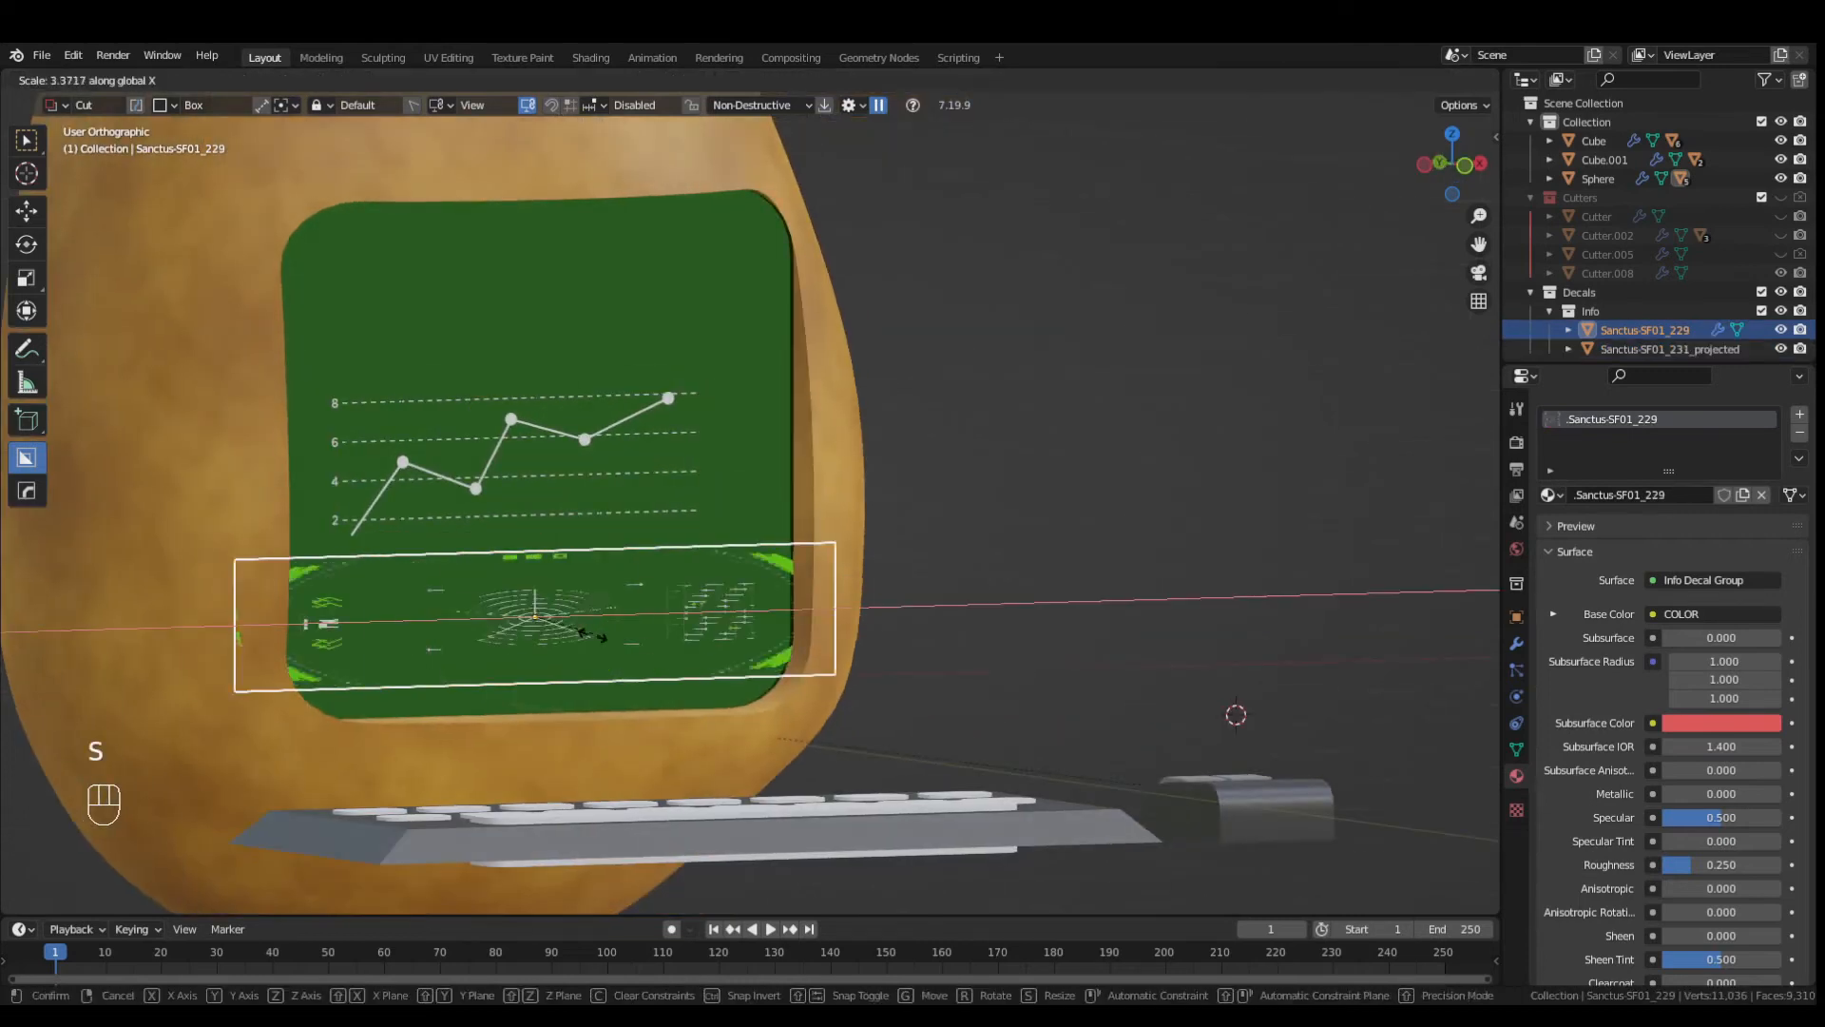
middle_click_drag(666, 632, 582, 640)
key("v")
left_click(502, 501)
left_click(379, 555)
- Insert the blue glowing bars decal from the Blender Bros Emissive Pack on the glass panel in perspective view
middle_click_drag(378, 555, 686, 456)
scroll(538, 599, "down", 2)
key("KP_5")
left_click(686, 453)
left_click(630, 385)
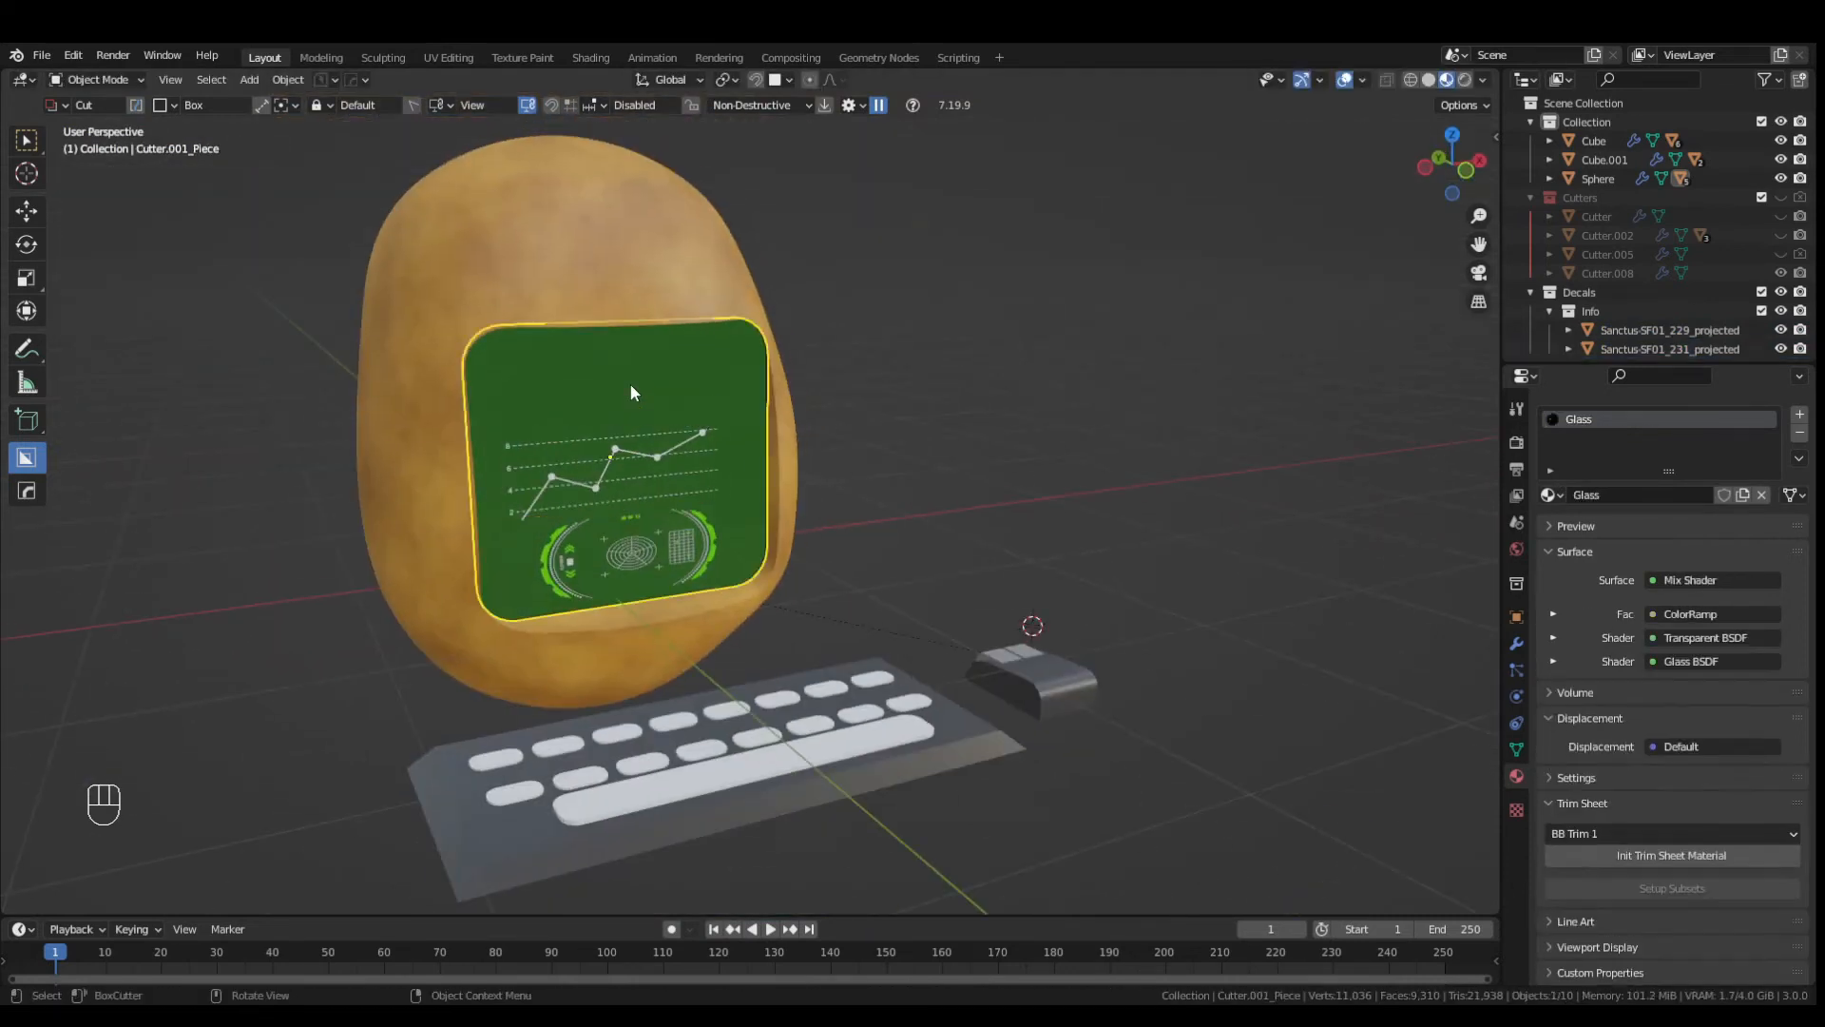
key("v")
left_click(827, 737)
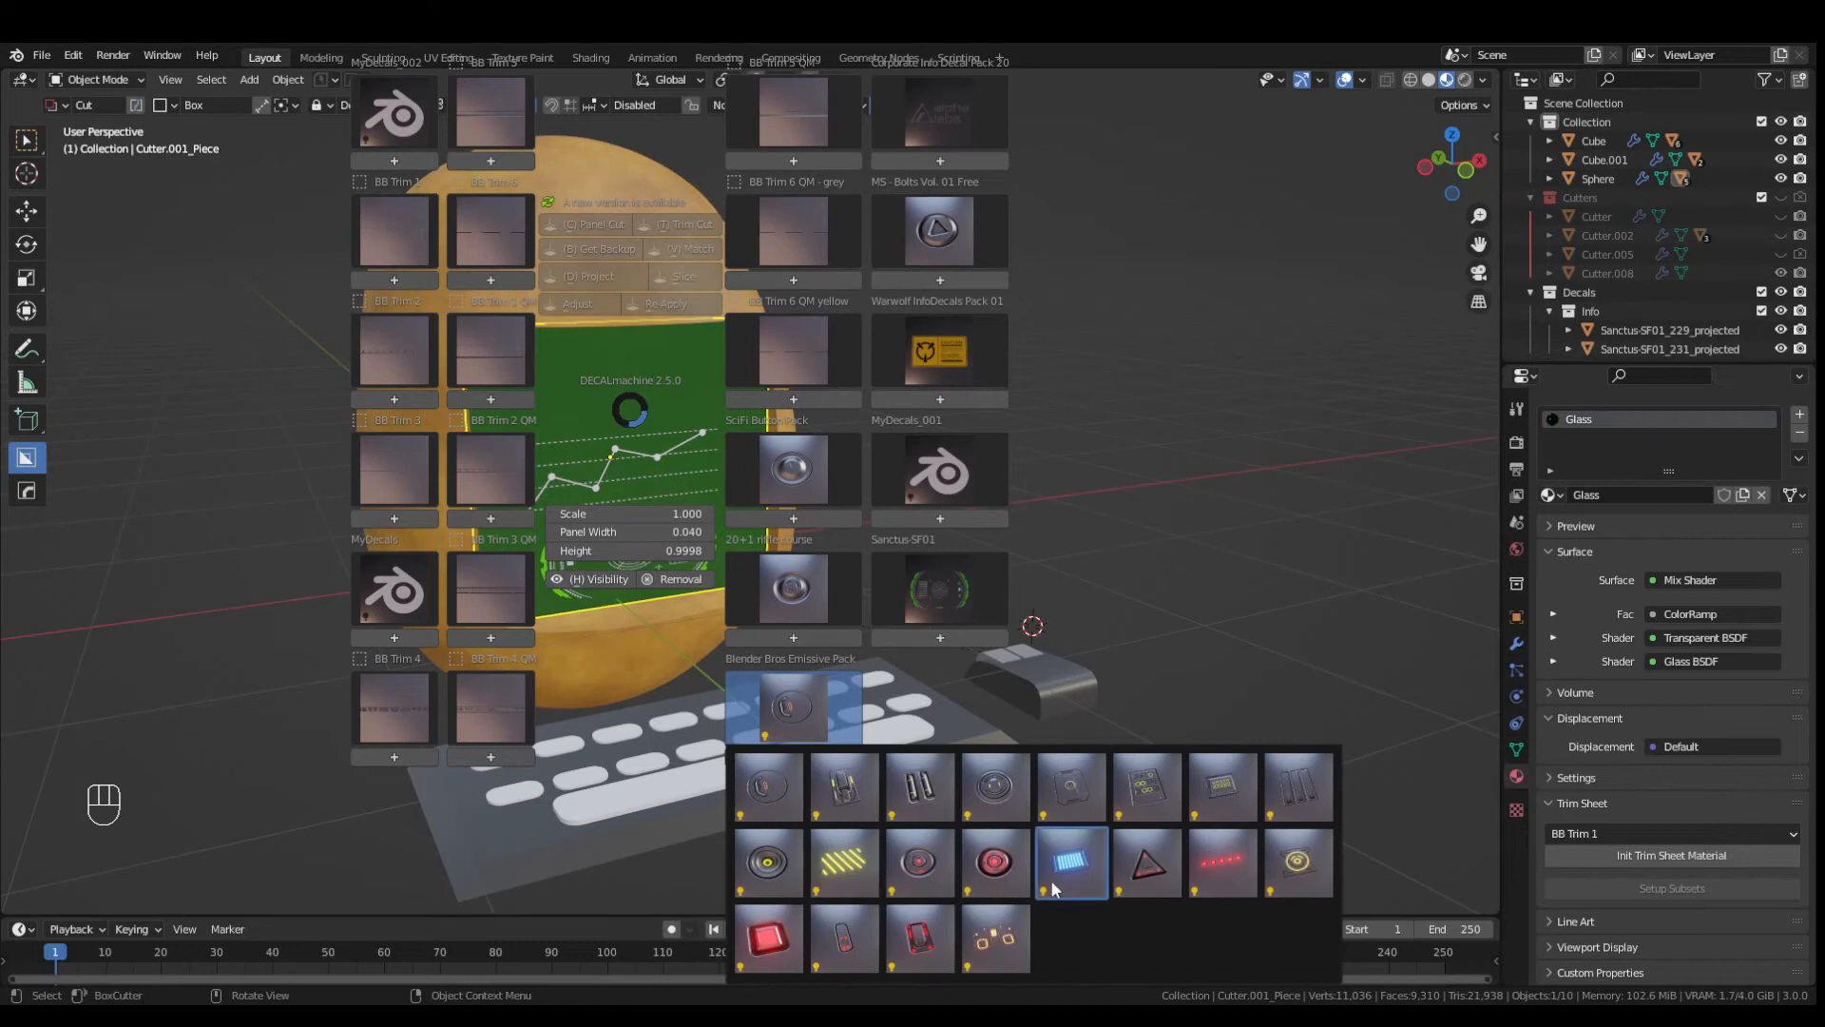
left_click(1053, 888)
- Rotate the blue glowing bars decal 90° about the global Y axis and shrink it into the glass panel's upper right corner
key("r")
key("r")
key("r")
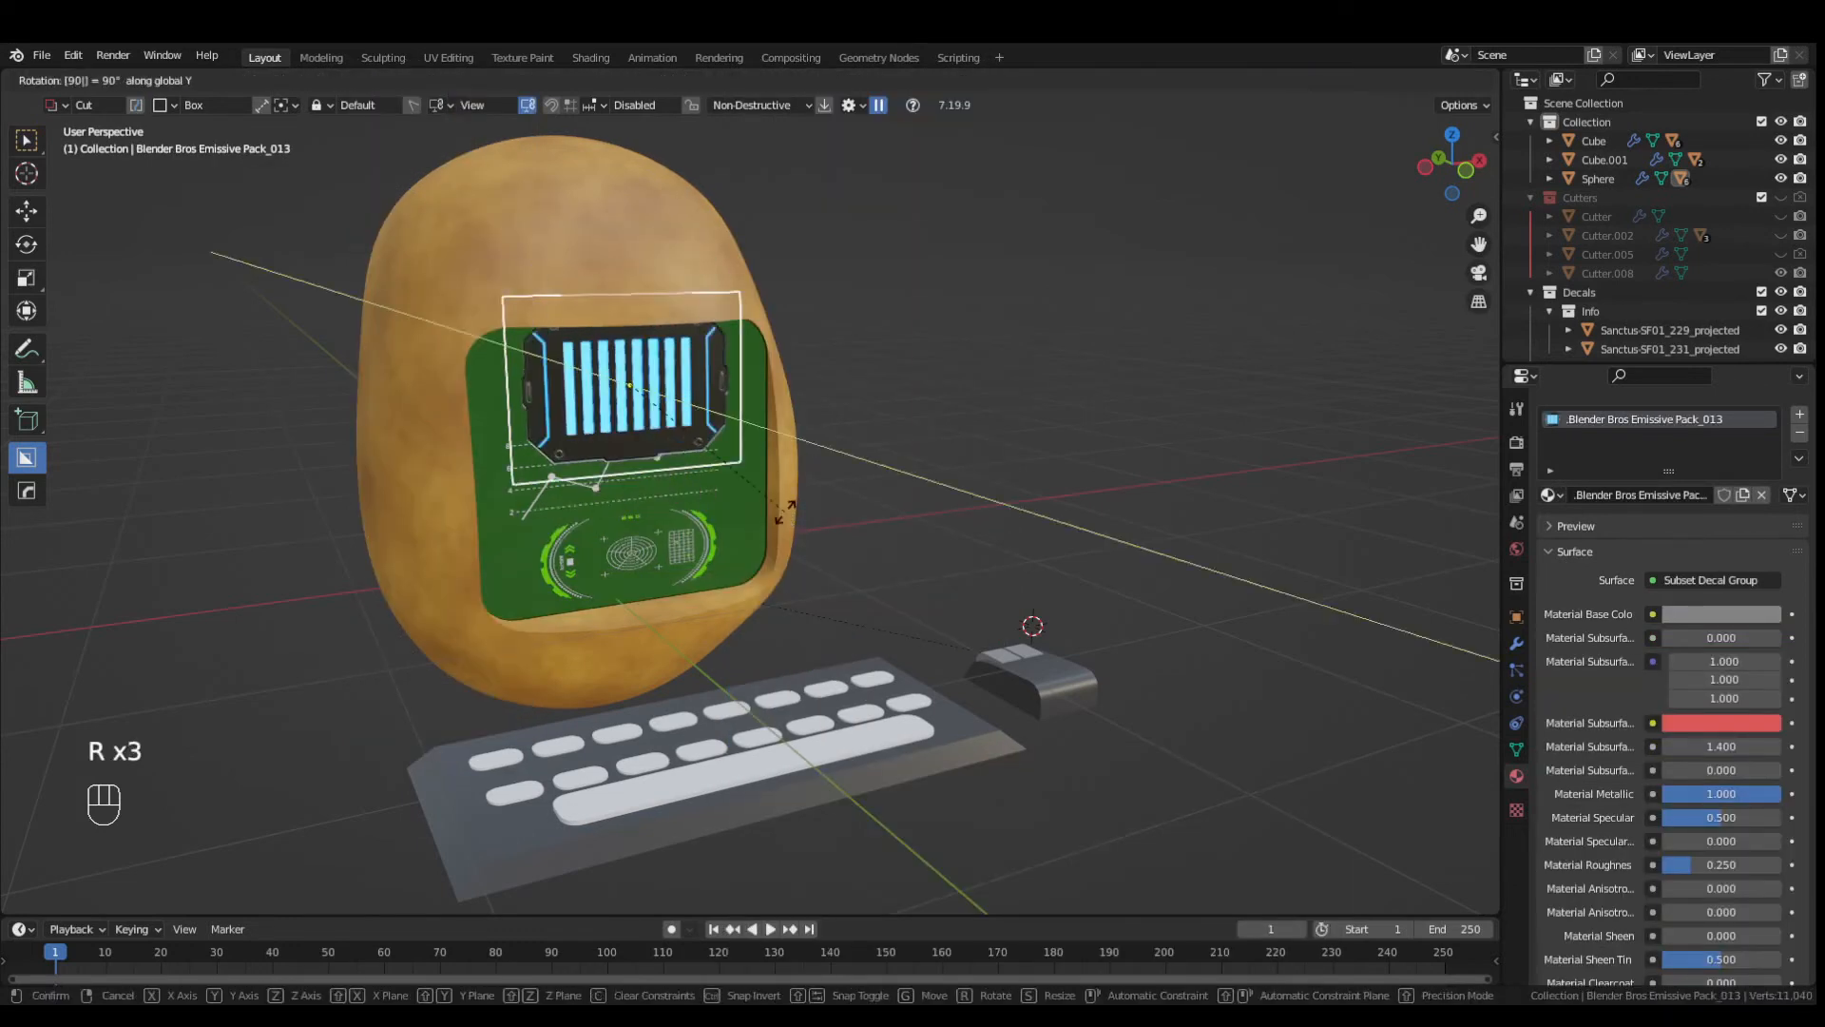
key("s")
left_click(671, 474)
key("KP_1")
left_click(782, 370)
- Project the blue glowing bars decal onto the glass panel with DECALmachine
middle_click_drag(782, 418, 774, 512)
scroll(754, 508, "up", 3)
key("v")
left_click(728, 379)
left_click(631, 380)
- Insert the Button_19 decal from the SciFi Button Pack on the orange body above the screen
middle_click_drag(542, 404, 825, 430)
scroll(825, 430, "down", 2)
middle_click_drag(724, 464, 596, 270)
left_click(596, 270)
key("v")
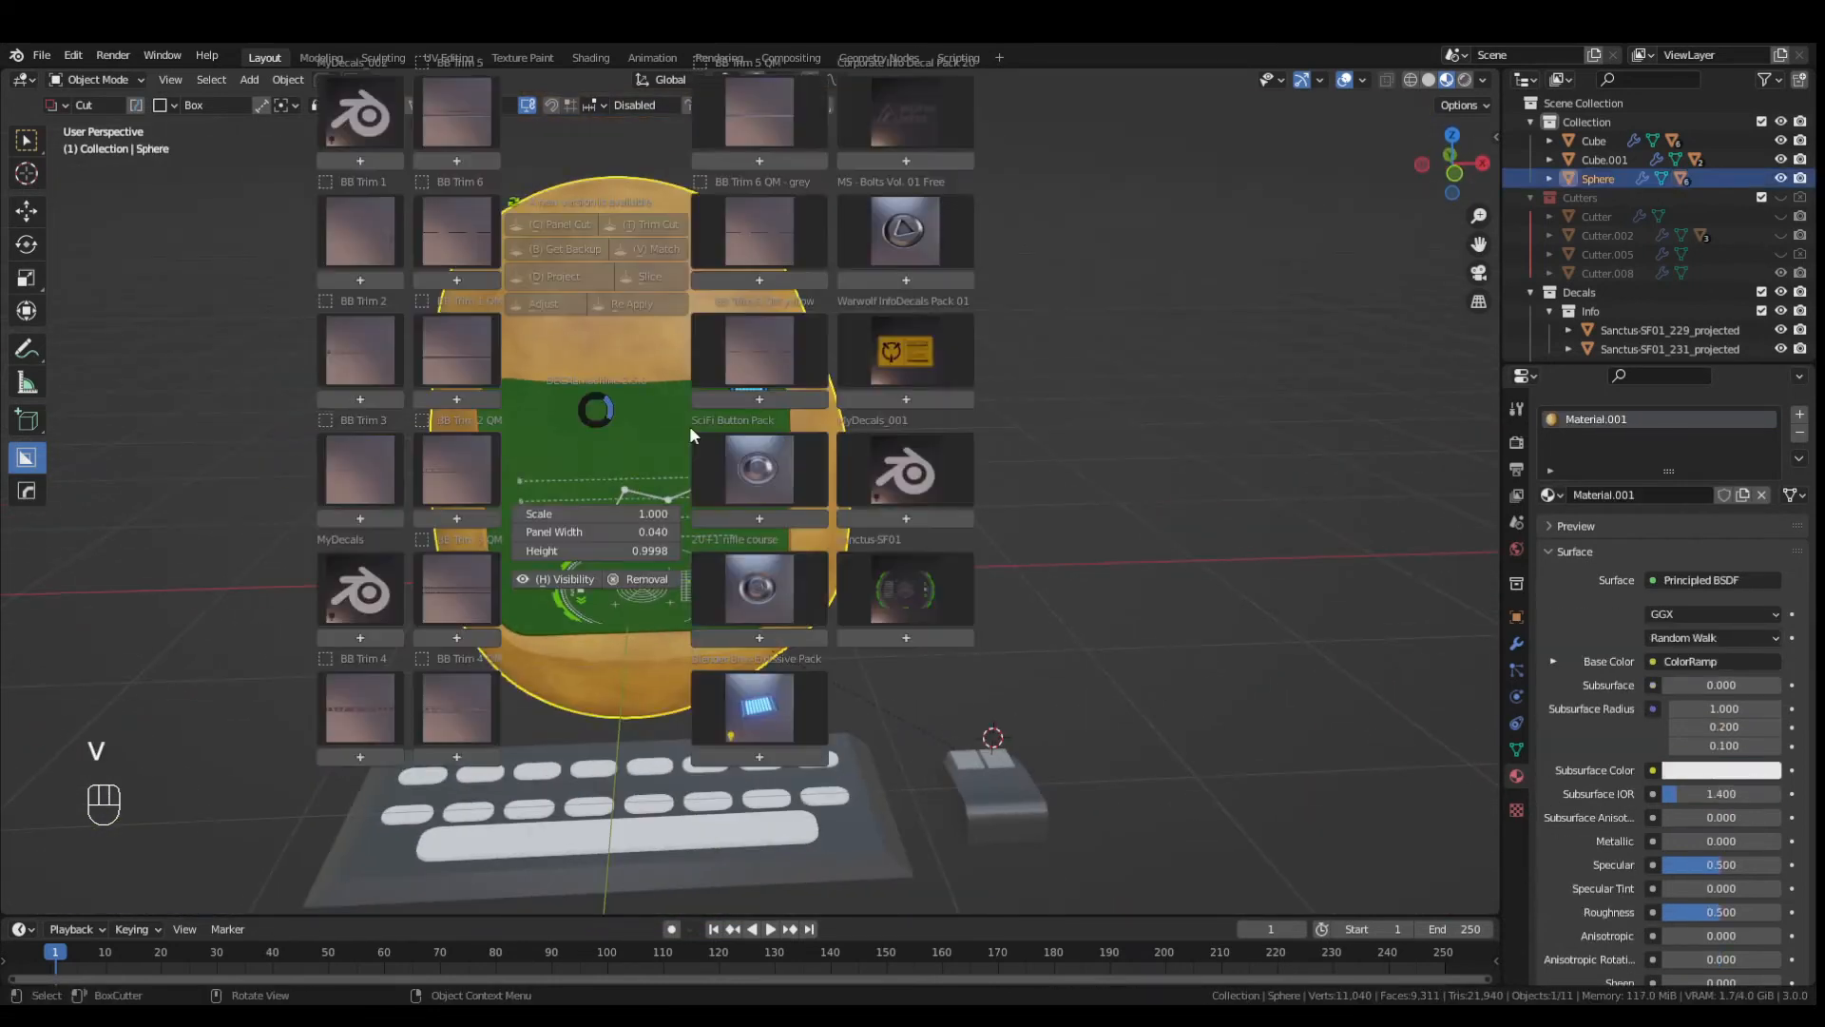
left_click(758, 465)
left_click(872, 703)
key("g")
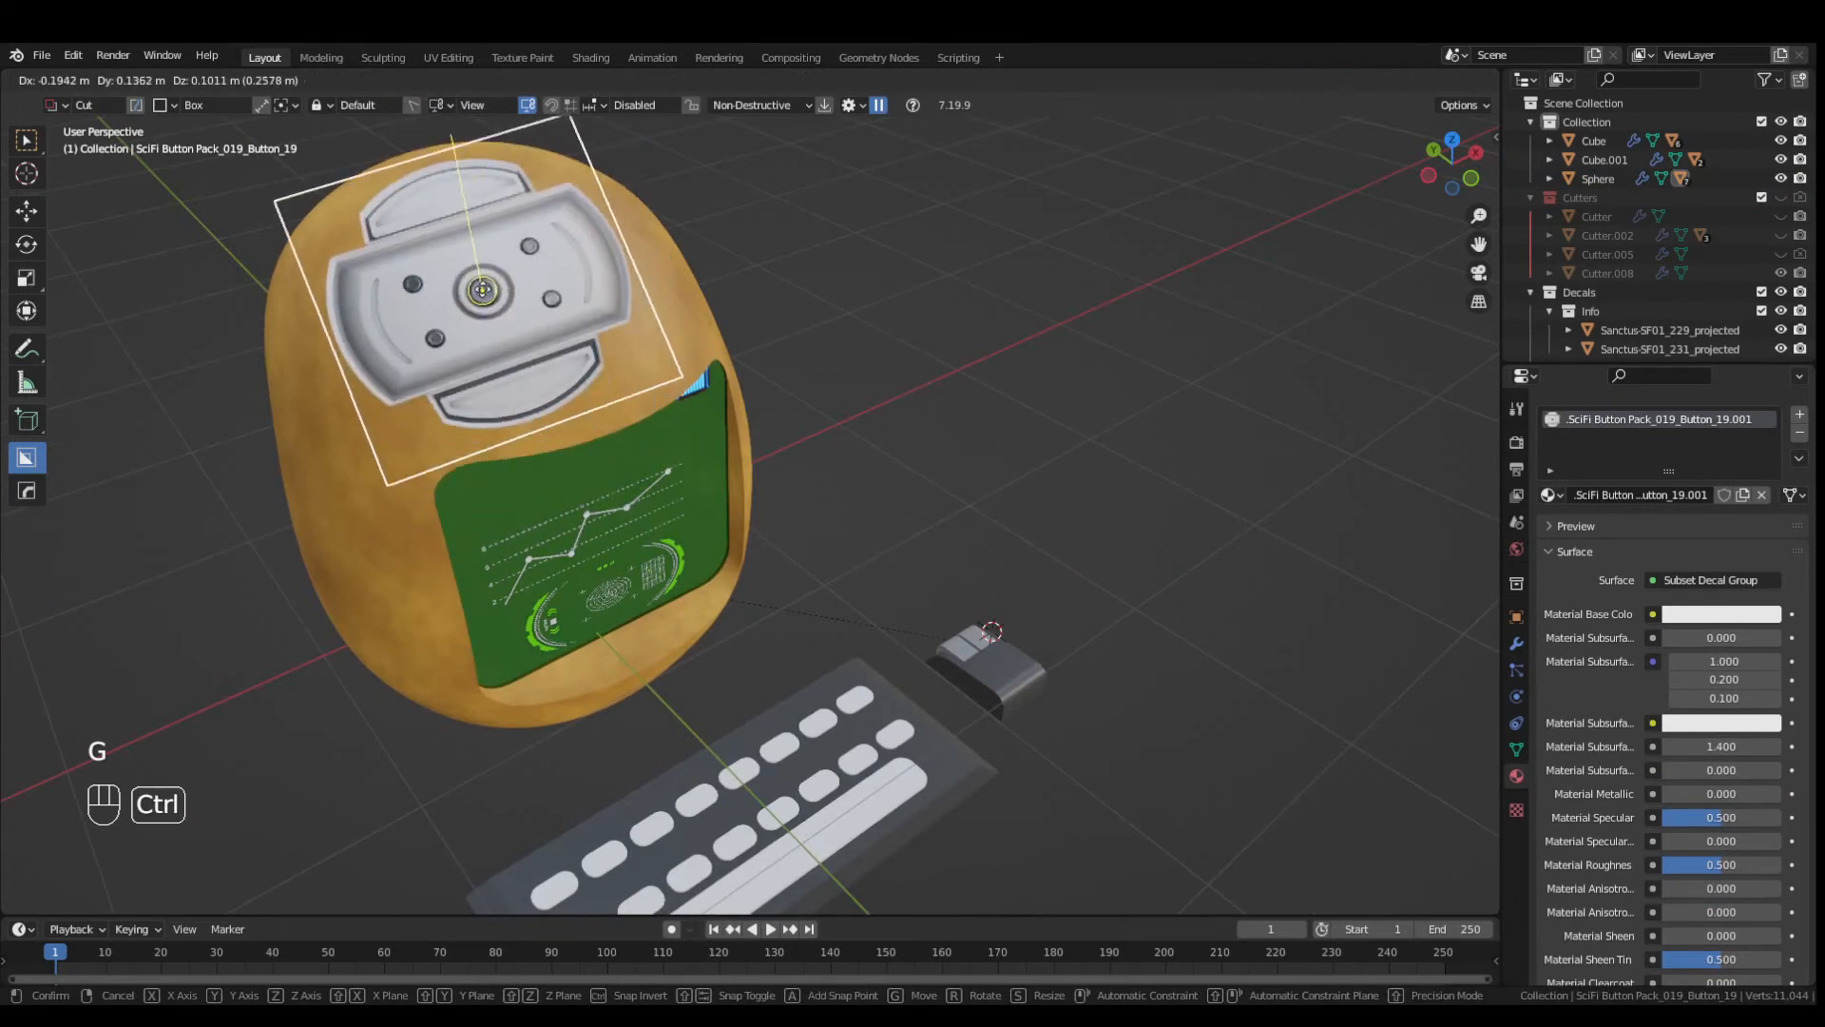
- Scale the button decal down and move it to the body's upper right area above the blue bars
key("s")
key("g")
key("KP_1")
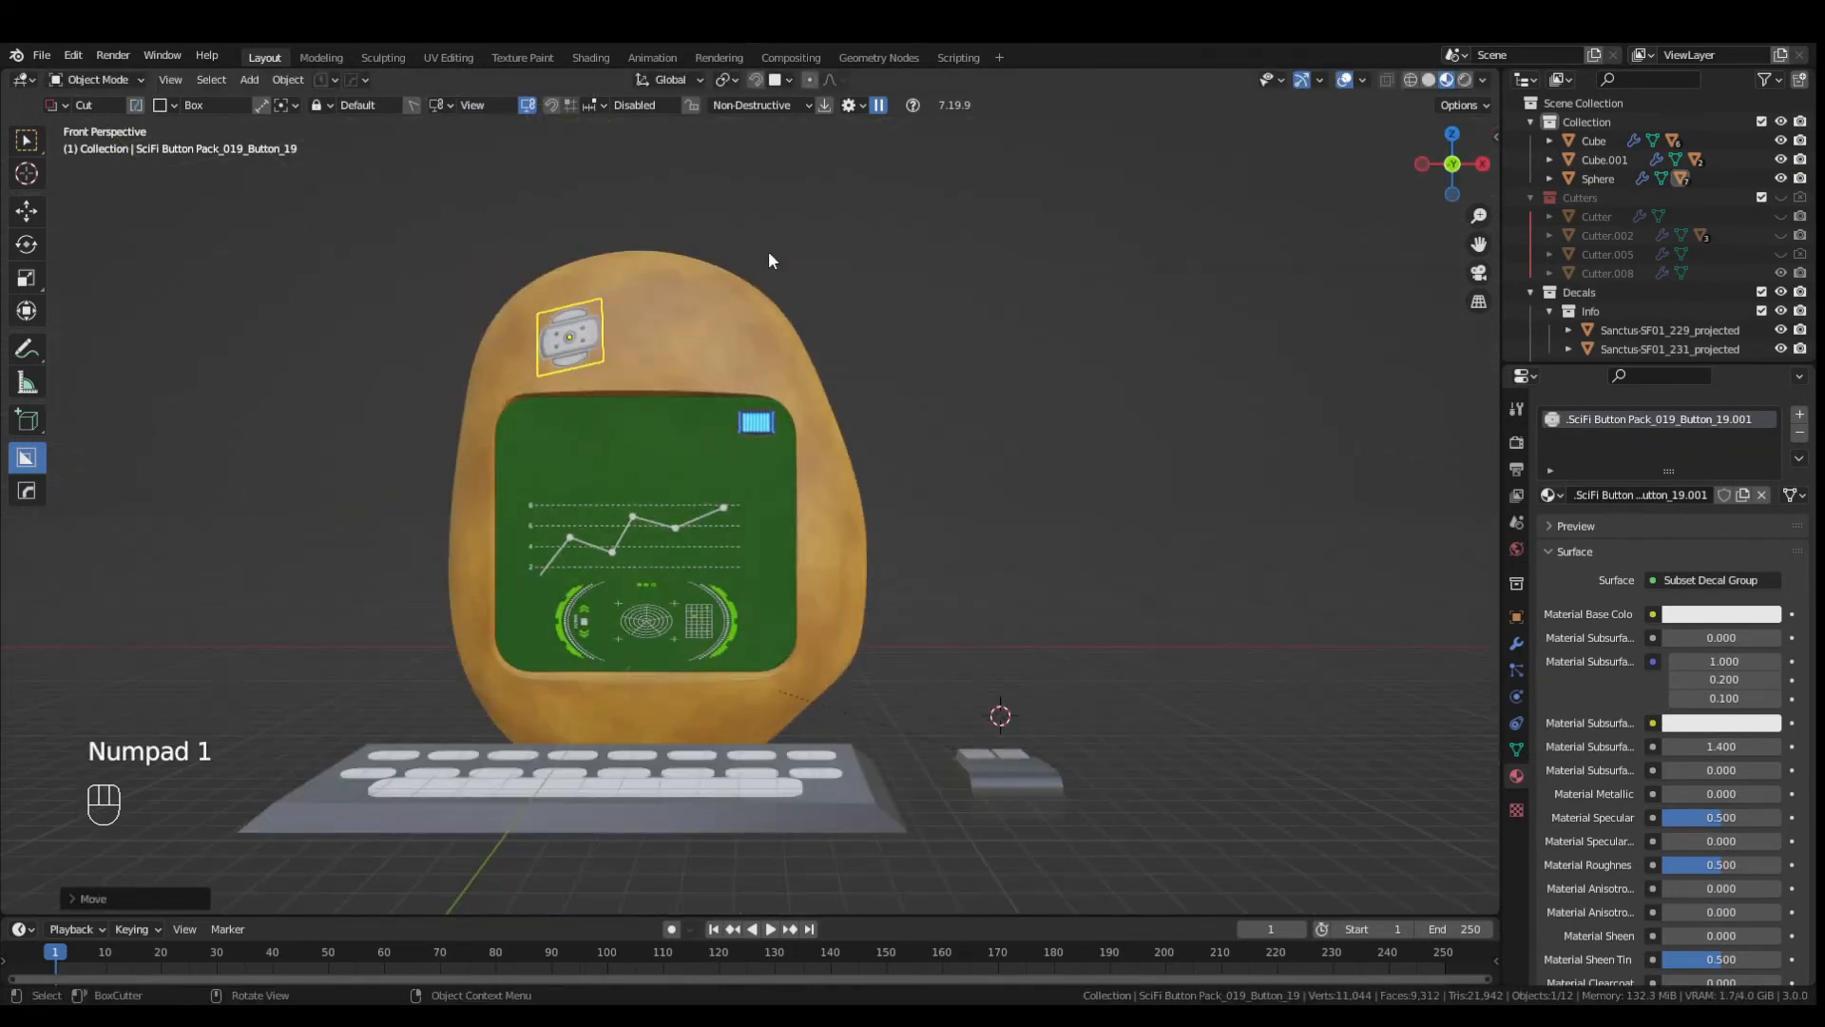
left_click(732, 348)
key("s")
left_click(855, 374)
scroll(846, 373, "up", 5)
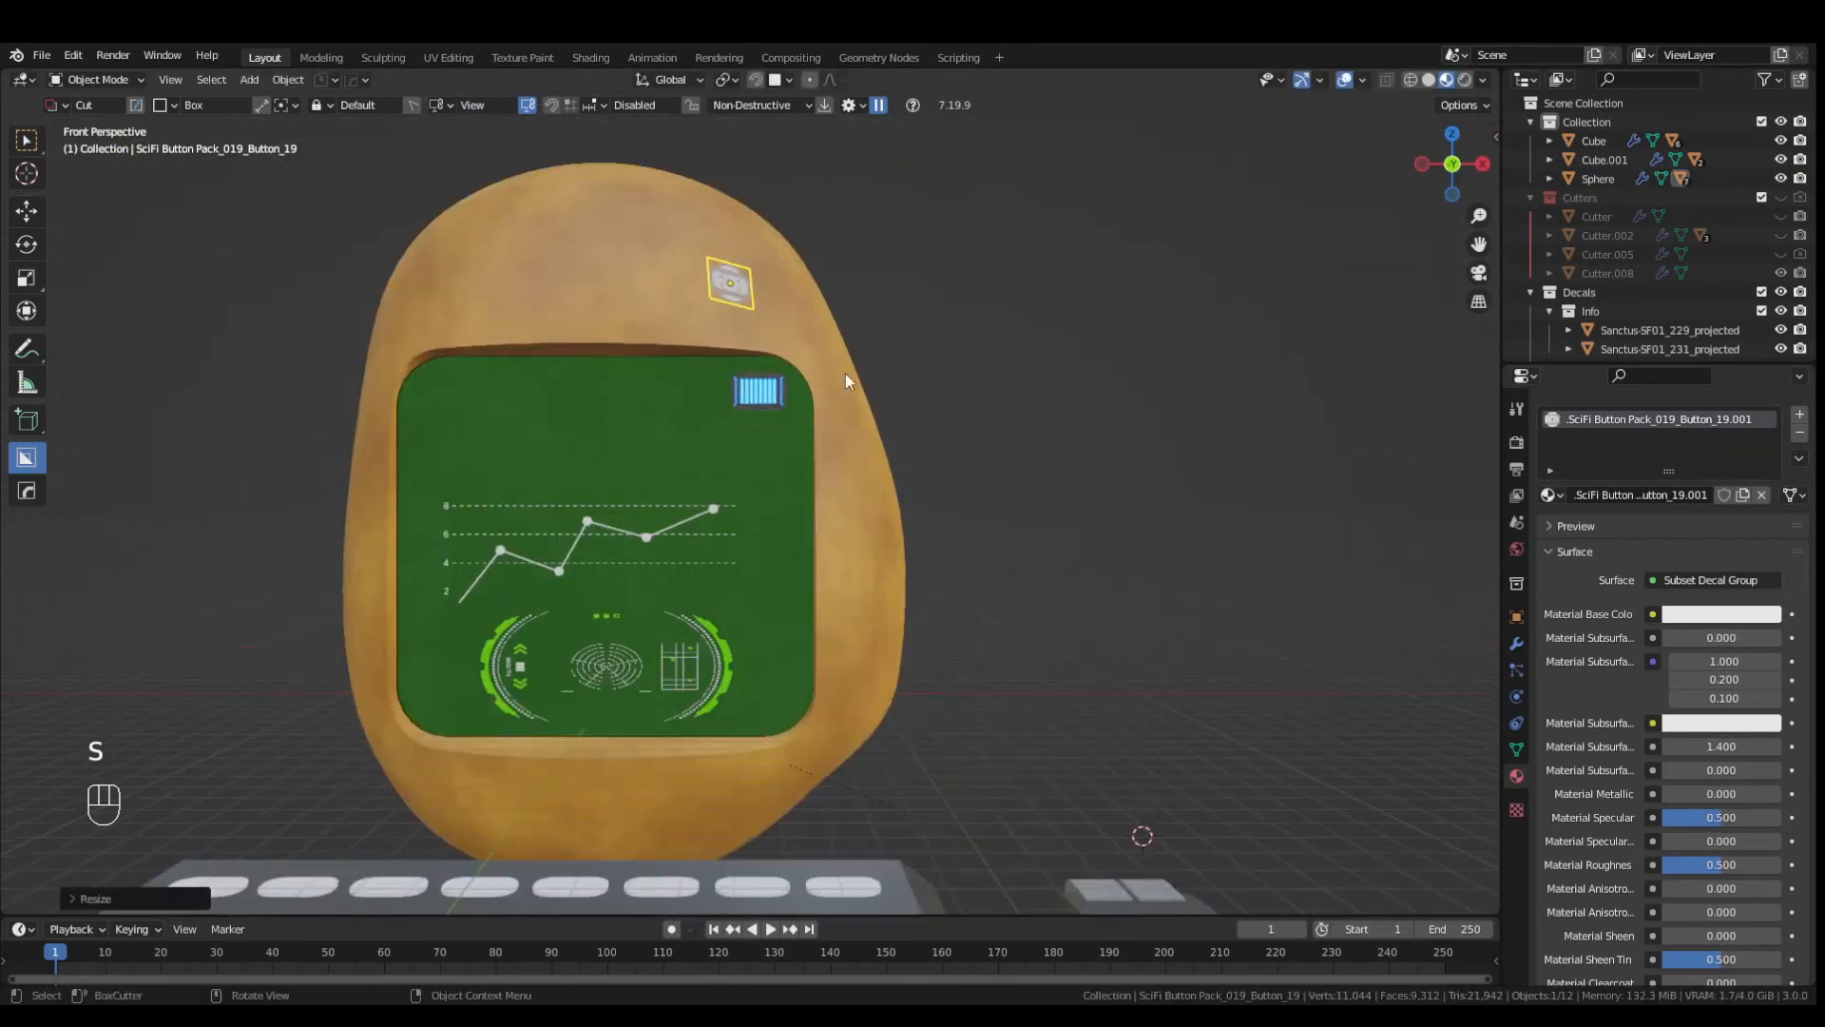
middle_click_drag(846, 372, 824, 498)
key("g")
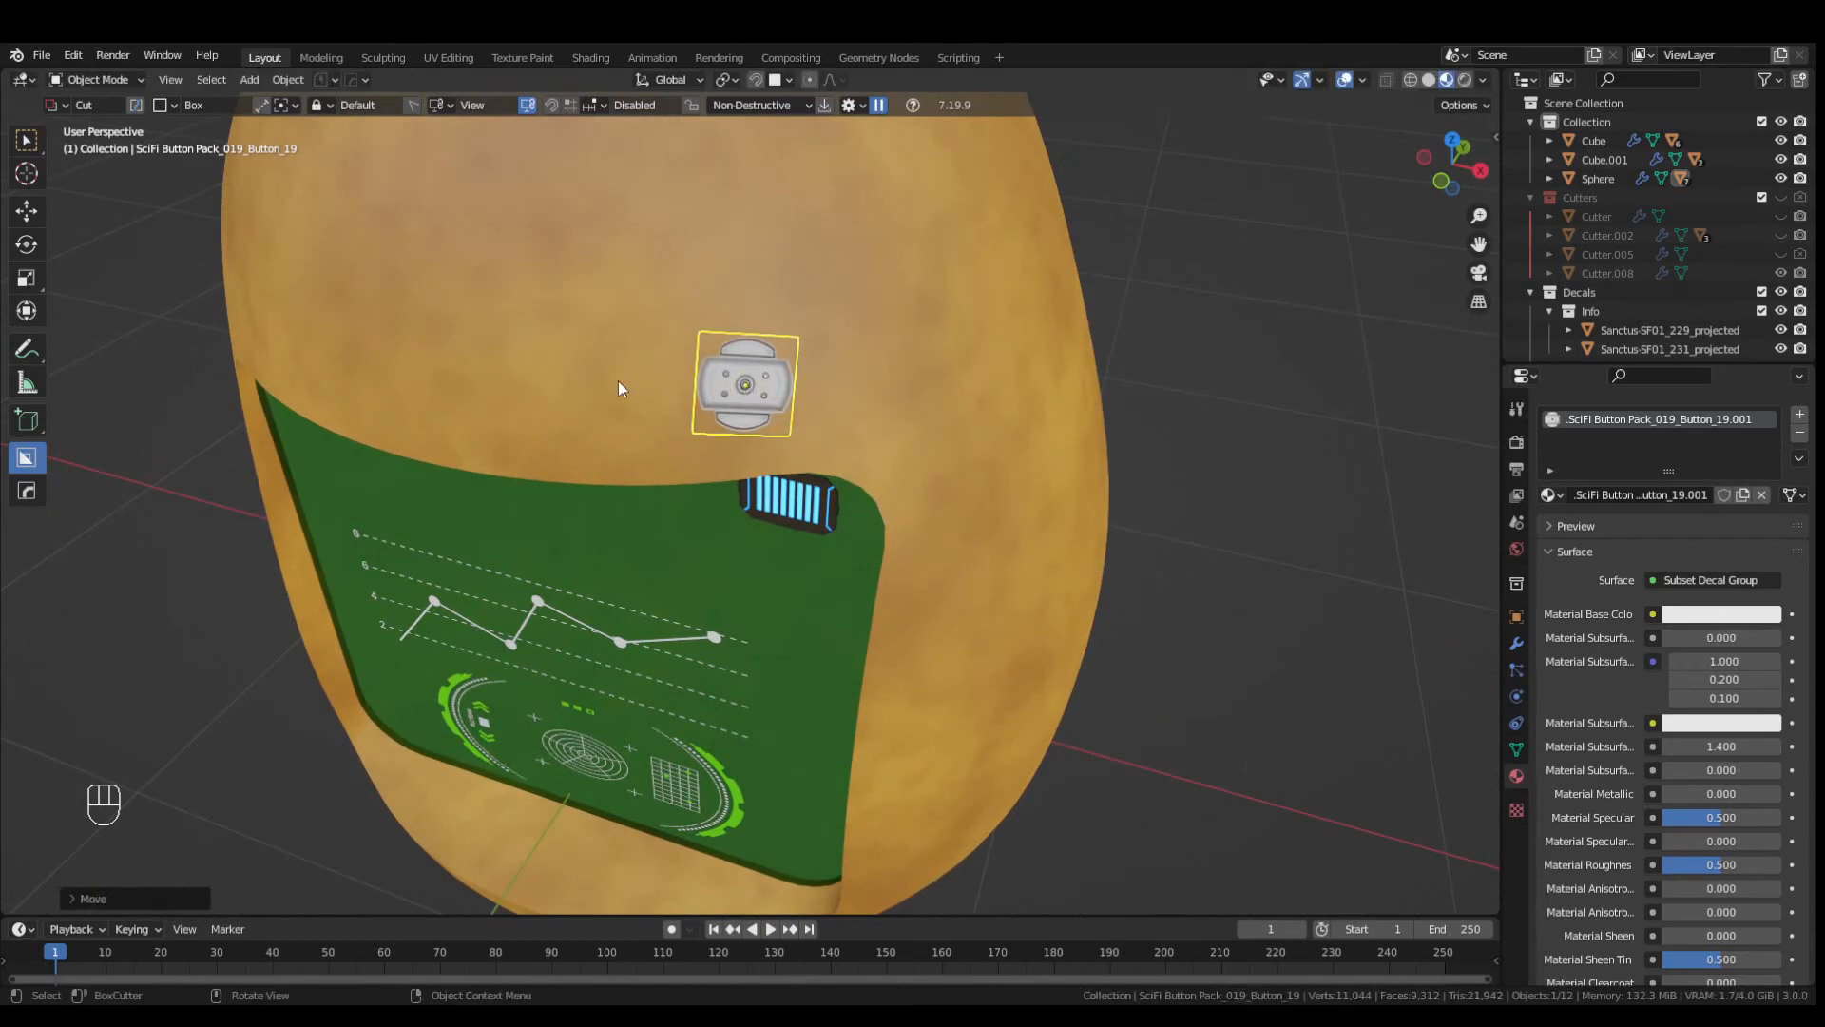
- Project the button decal onto the orange body with DECALmachine
key("d")
left_click(818, 251)
key("v")
left_click(692, 283, "alt")
- Darken the base colour of the projected button decal's material to grey
middle_click_drag(1141, 561, 1426, 522)
left_click(1722, 614)
left_click_drag(1770, 375, 1770, 423)
left_click(665, 513)
- Reset the 3D cursor to the world origin and add a mesh plane there
middle_click_drag(665, 513, 868, 613)
scroll(855, 646, "down", 6)
middle_click_drag(817, 789, 988, 715)
key("KP_5")
key("KP_5")
key("shift+s")
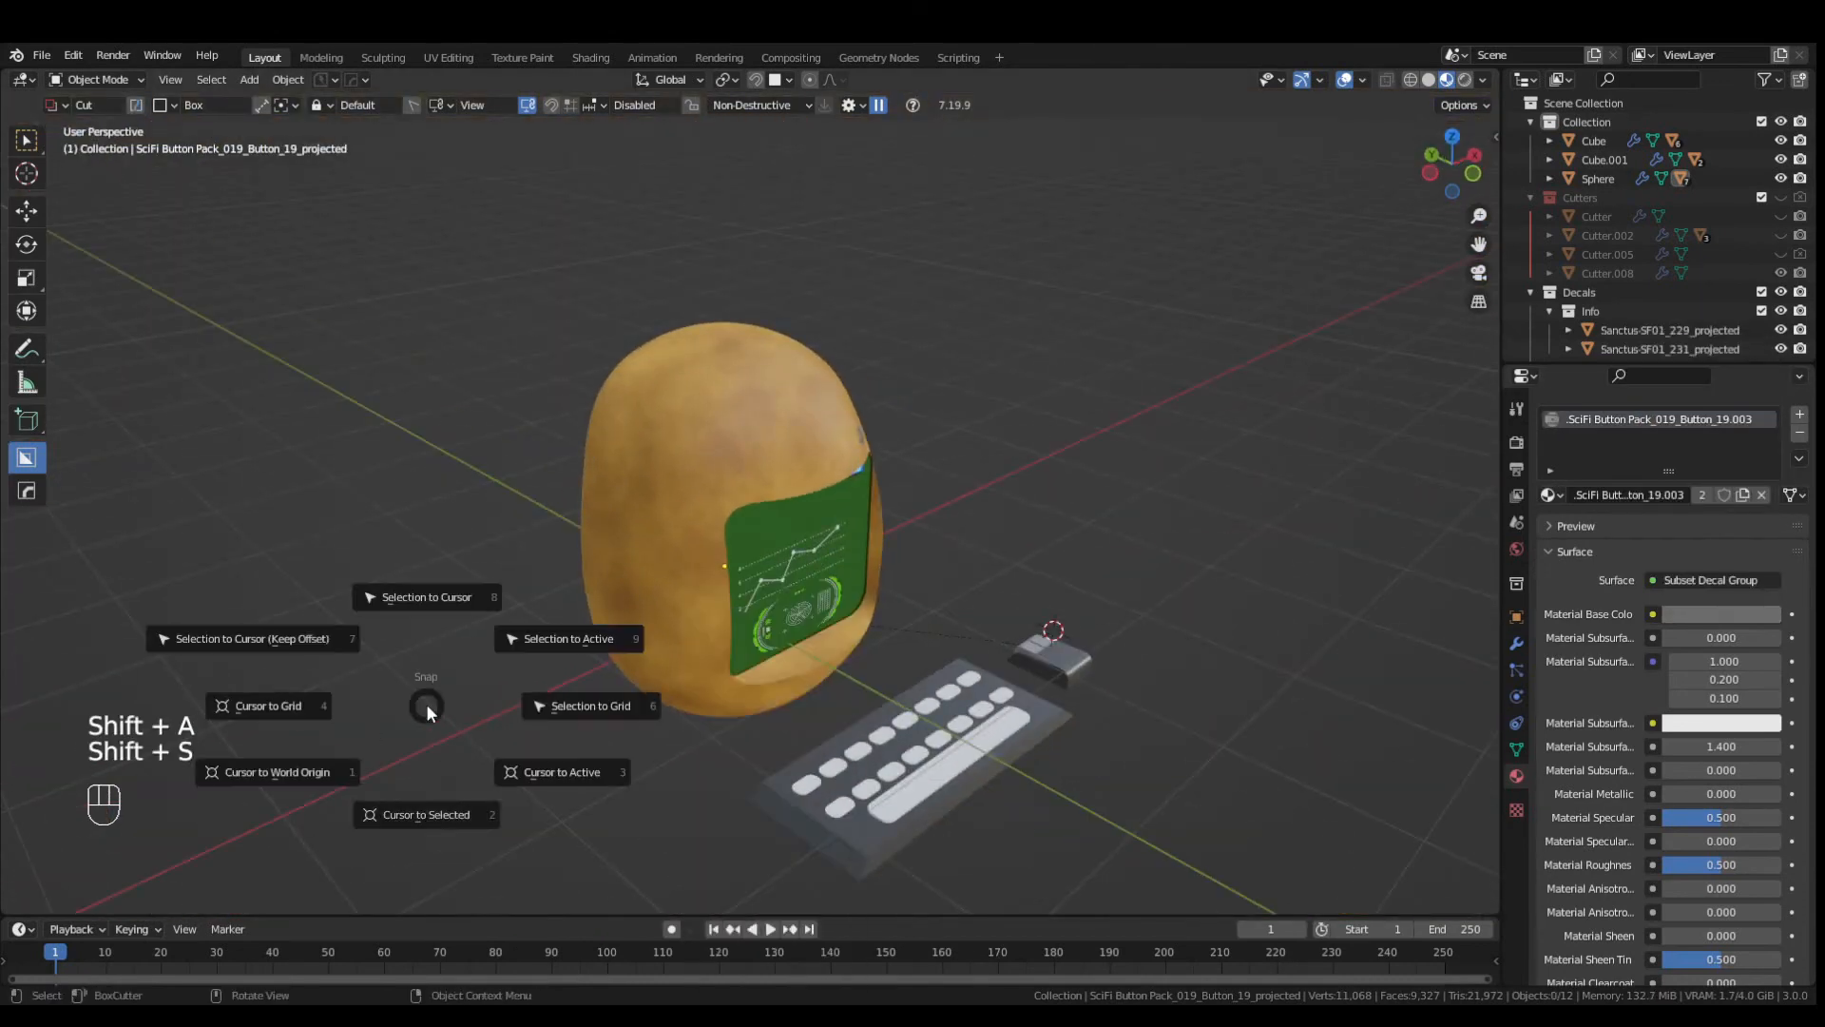
left_click(285, 765)
key("shift+a")
mouse_move(249, 600)
left_click(363, 192)
- Lower the plane along the global Z axis and scale it up as a ground beneath the computer and keyboard
key("g")
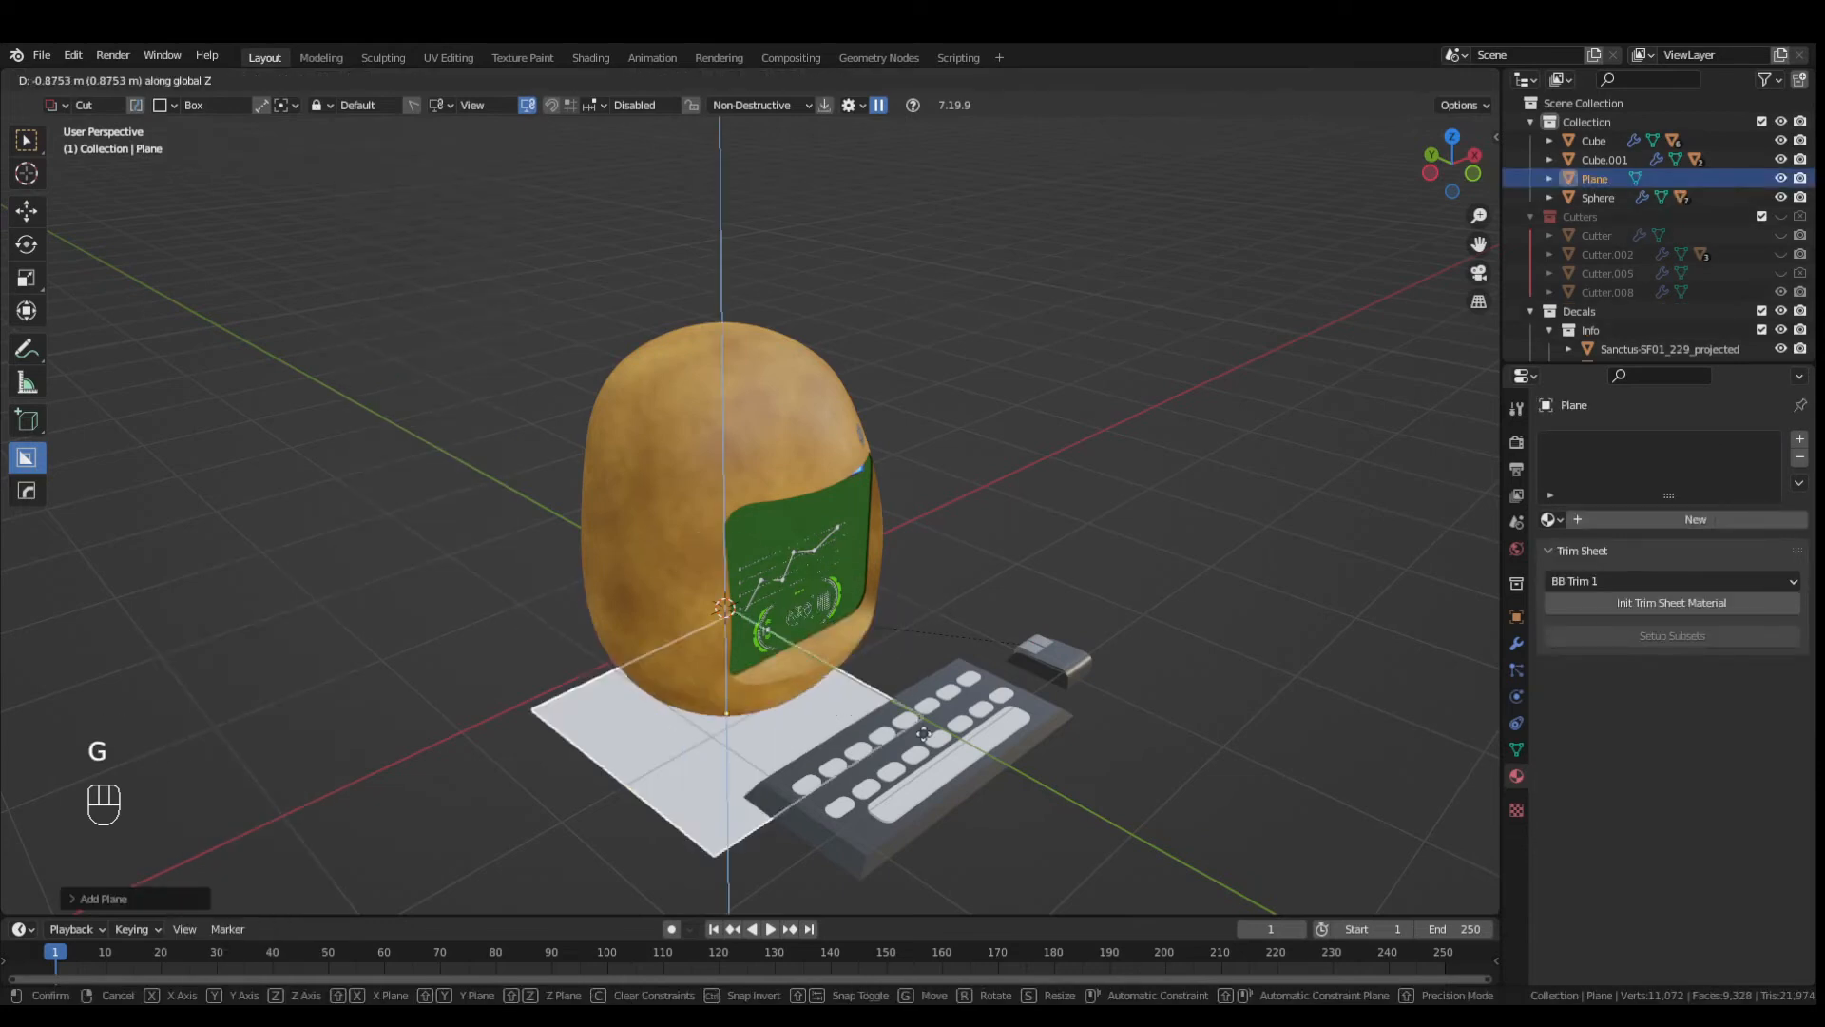
key("s")
left_click(903, 597)
middle_click_drag(902, 605, 517, 776)
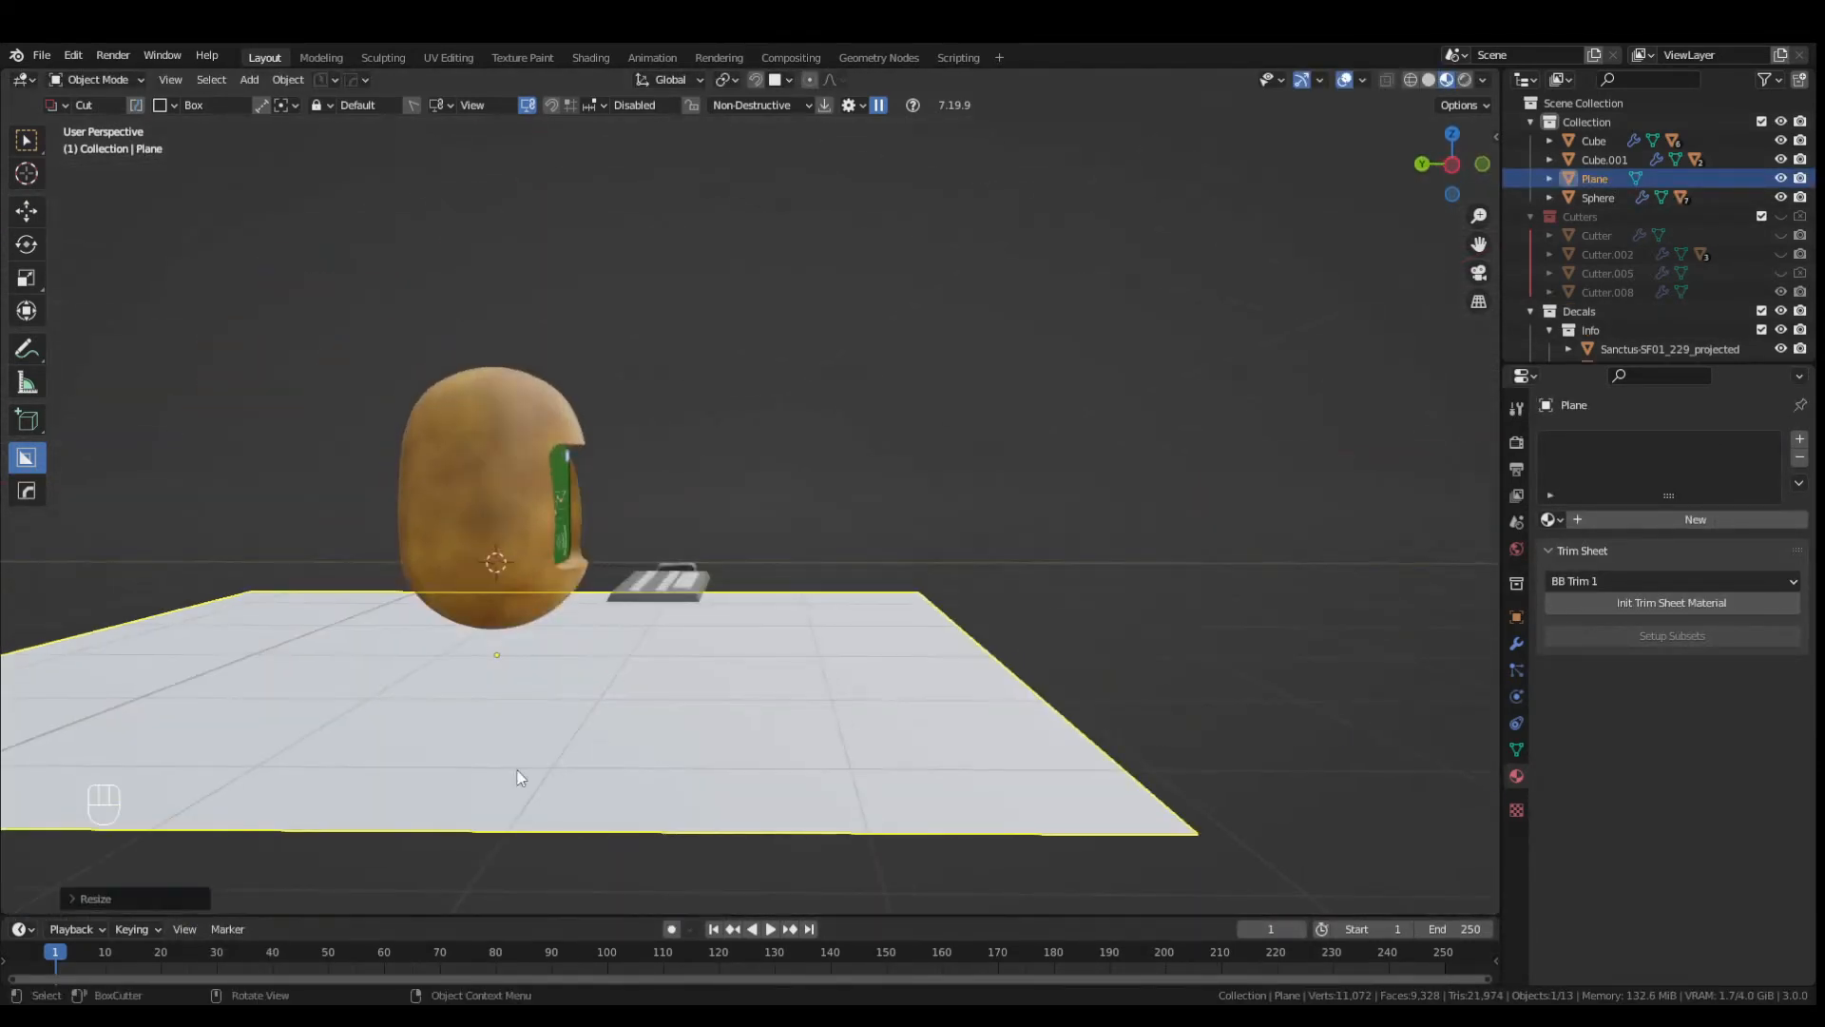
- Raise the computer body about 0.31 m along the global Z axis to sit on the ground plane, and save the file
left_click(544, 571)
middle_click_drag(545, 570, 584, 629)
key("g")
left_click(815, 522)
middle_click_drag(815, 522, 481, 624)
left_click(481, 624)
key("g")
key("z")
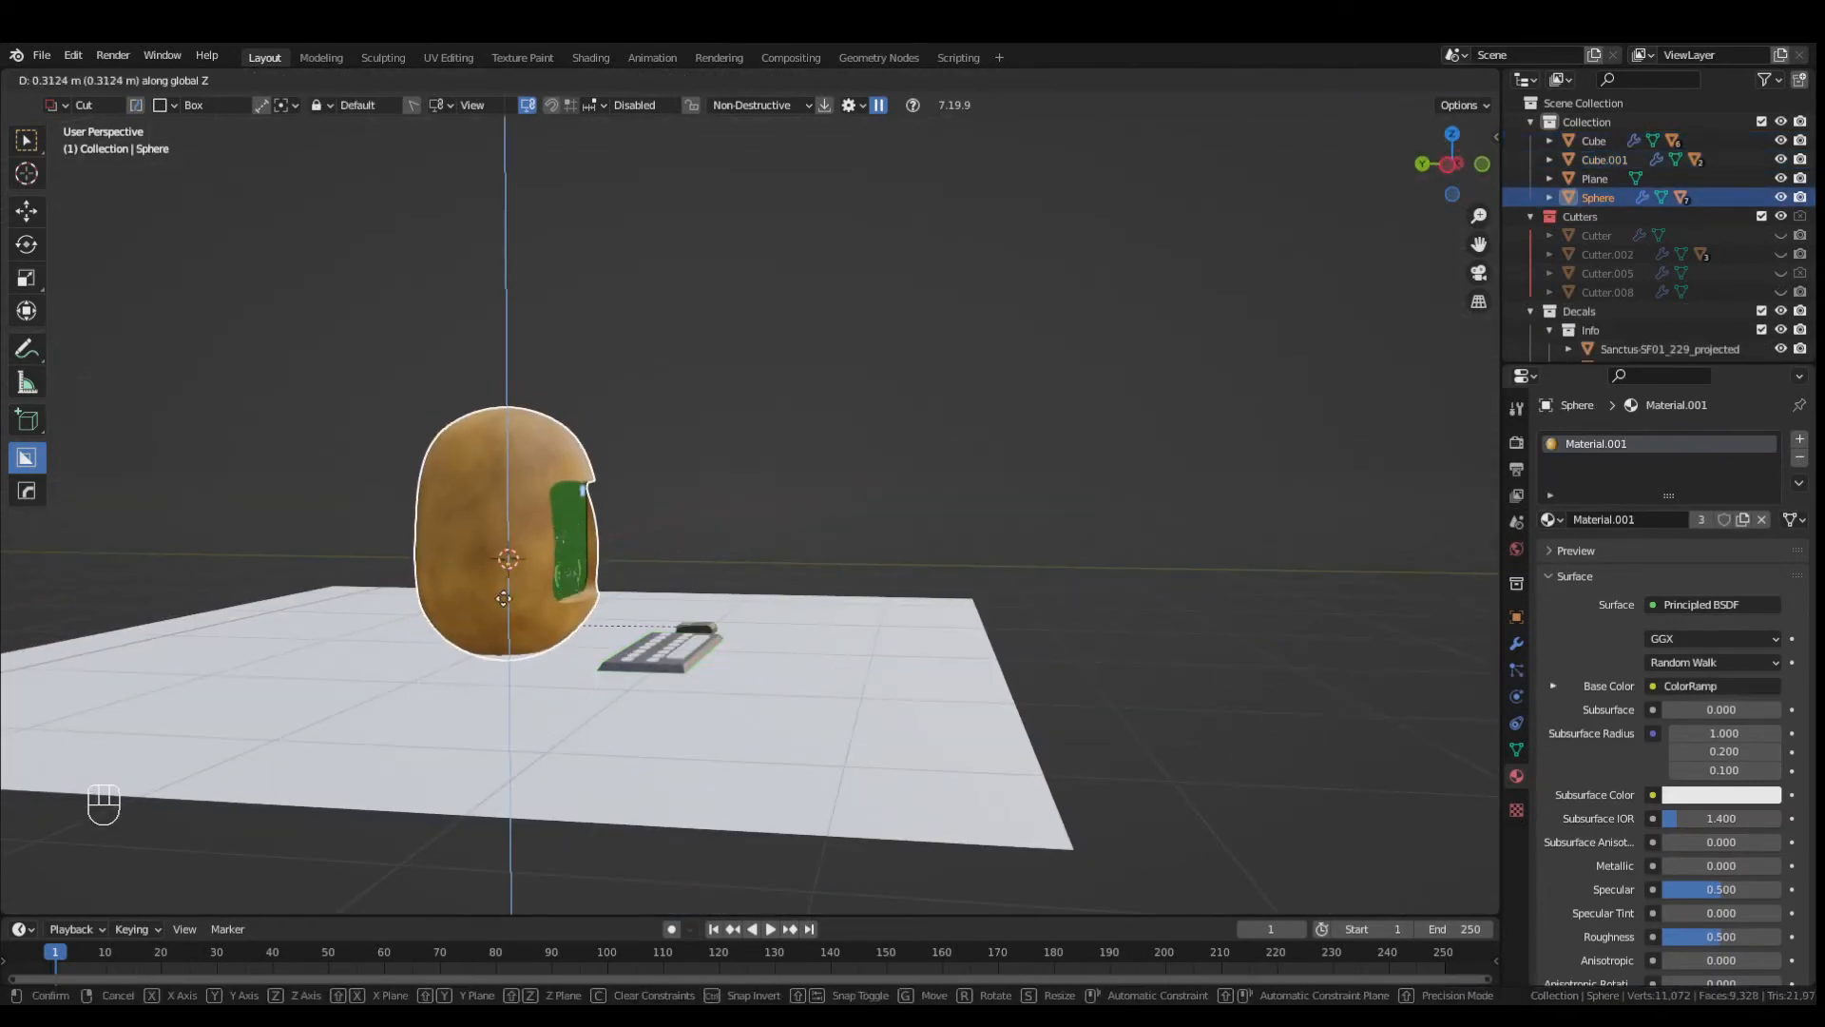
left_click(504, 598)
left_click(1132, 684)
key("ctrl+s")
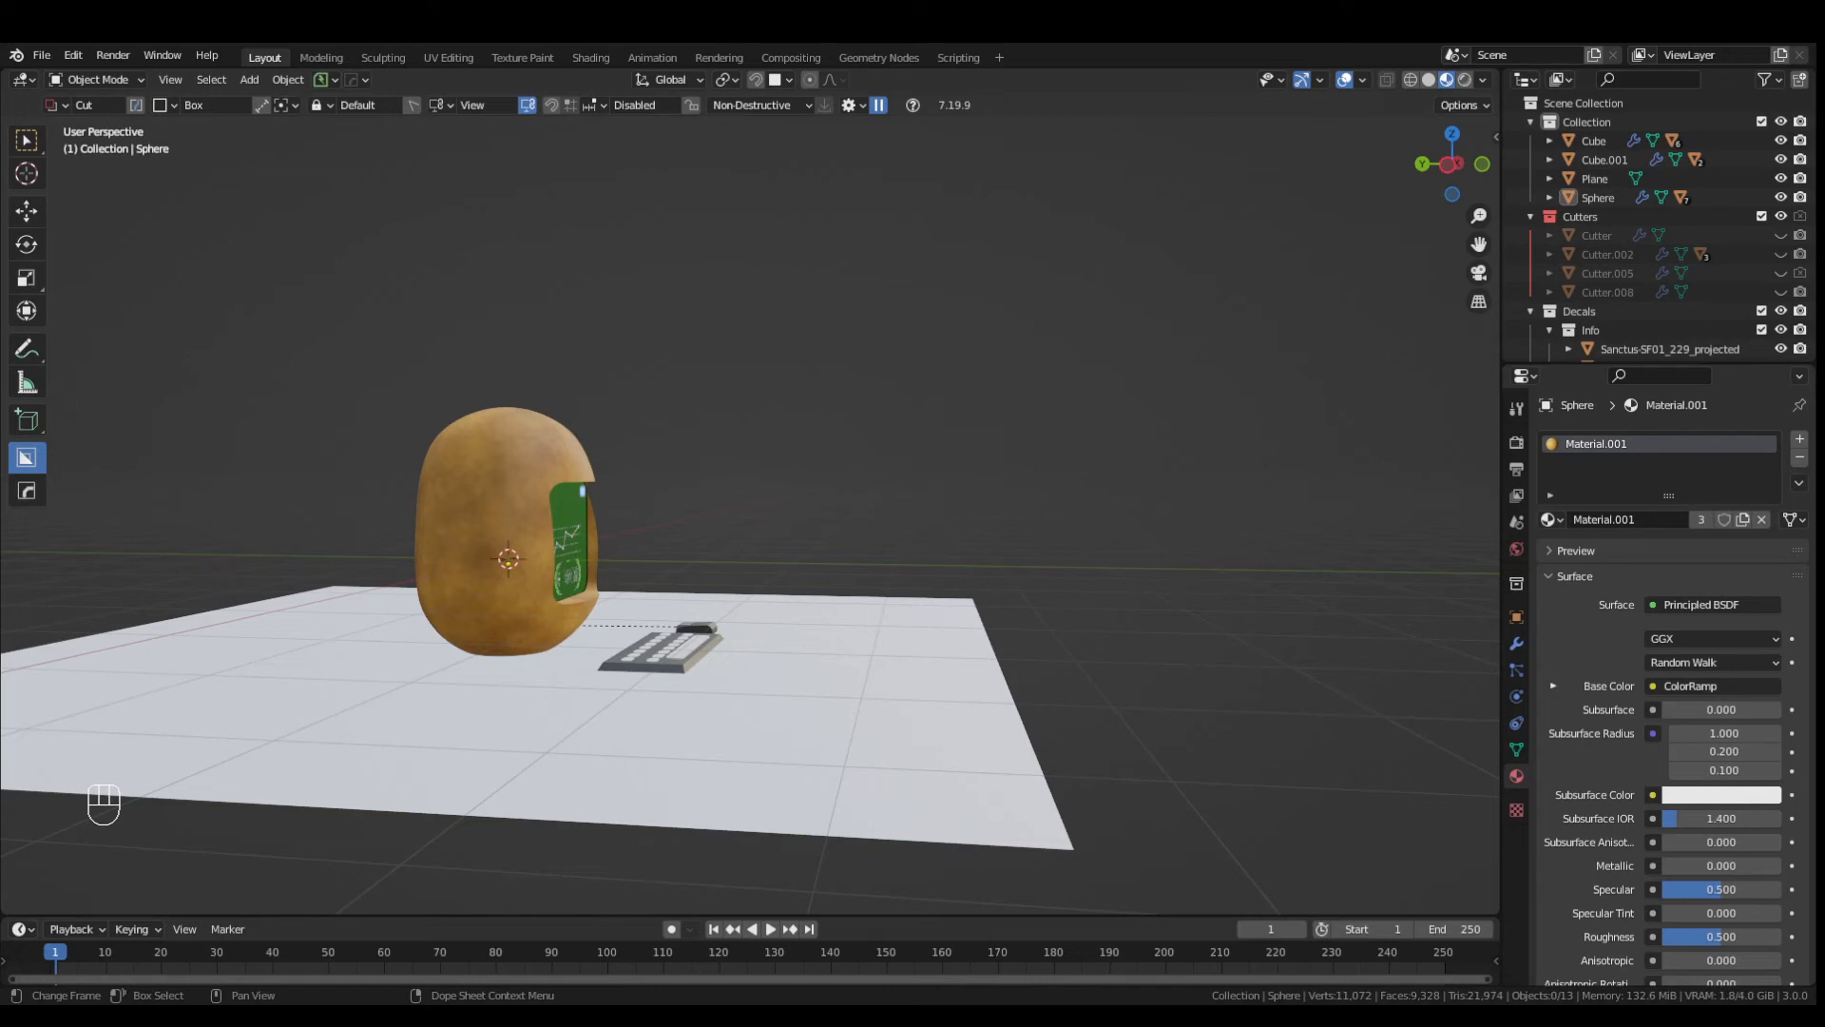
- Add a camera to the scene and look through it at the computer, keyboard and mouse
middle_click_drag(722, 665, 734, 836)
key("shift+a")
left_click(723, 873)
key("KP_0")
key("Page_Down")
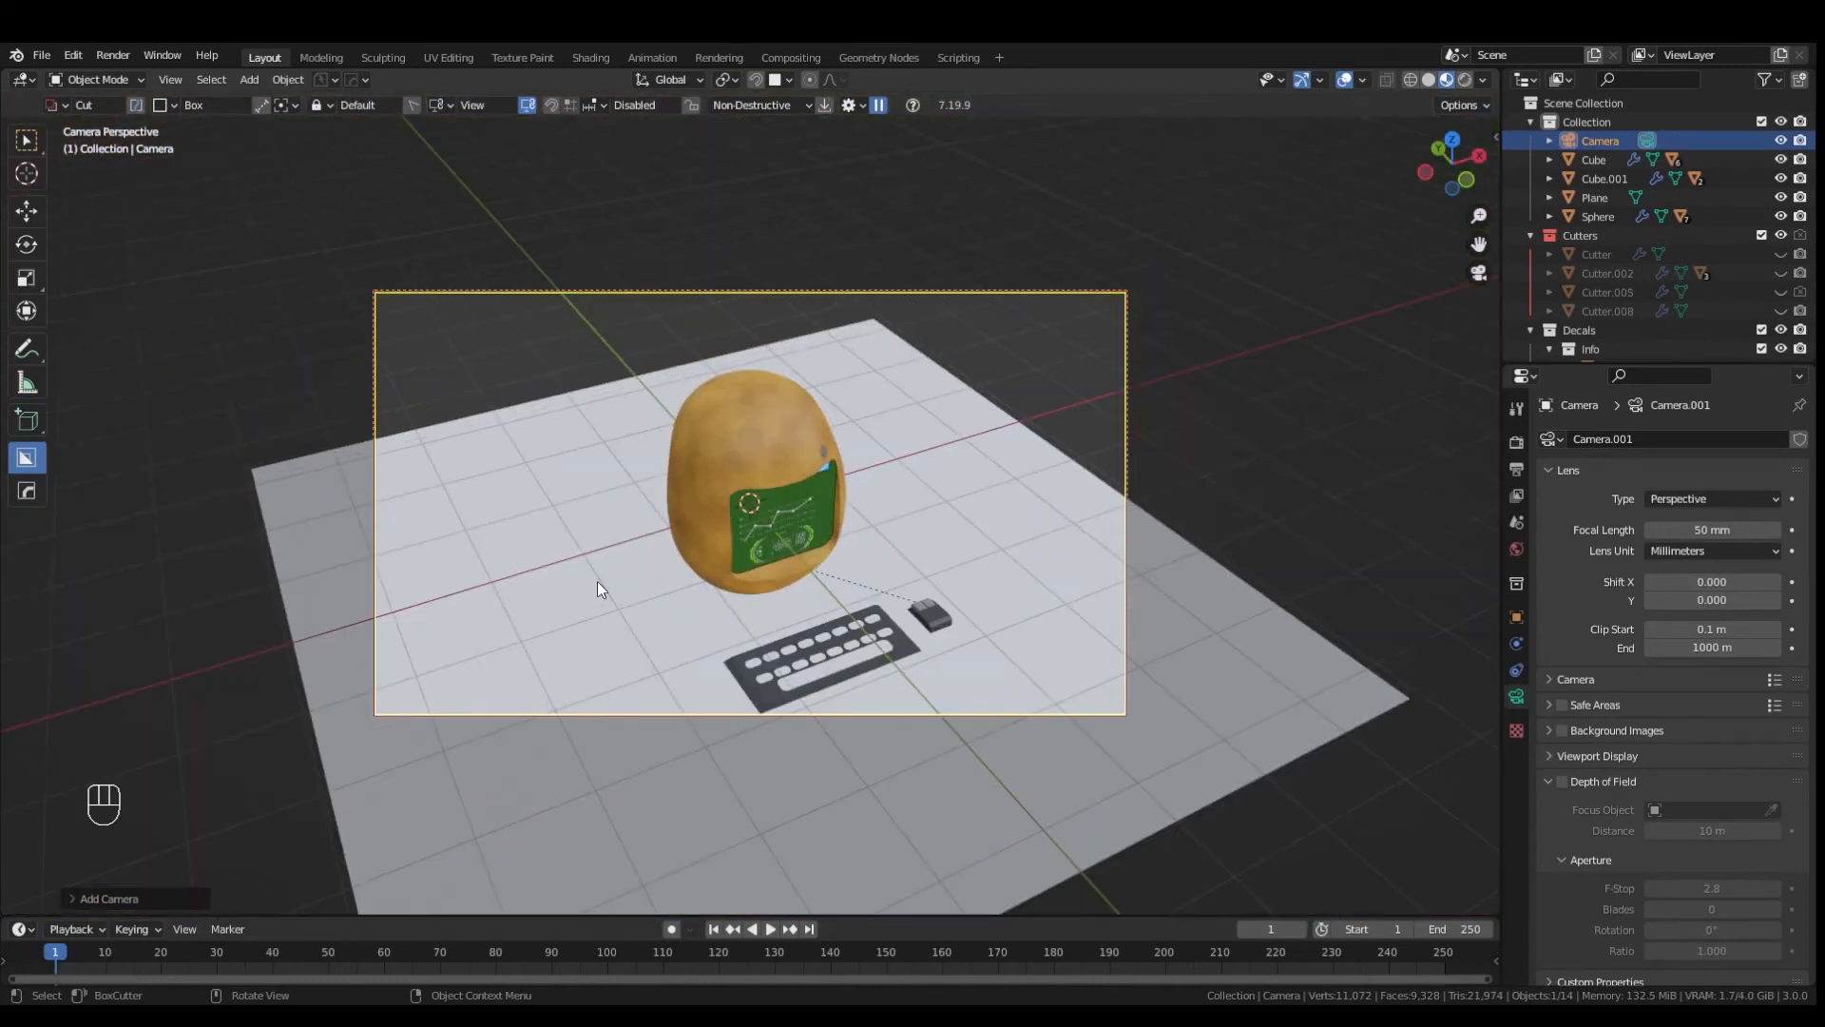
key("Page_Down")
left_click(392, 465)
- Frame the computer, keyboard and mouse in the camera from a higher three-quarter angle
scroll(405, 462, "up", 3)
key("Page_Down")
left_click(197, 340)
scroll(1111, 535, "up", 1)
middle_click_drag(1110, 534, 1055, 475, "shift")
scroll(1158, 440, "down", 2)
middle_click_drag(1055, 475, 1122, 440)
middle_click_drag(1121, 439, 1078, 500, "shift")
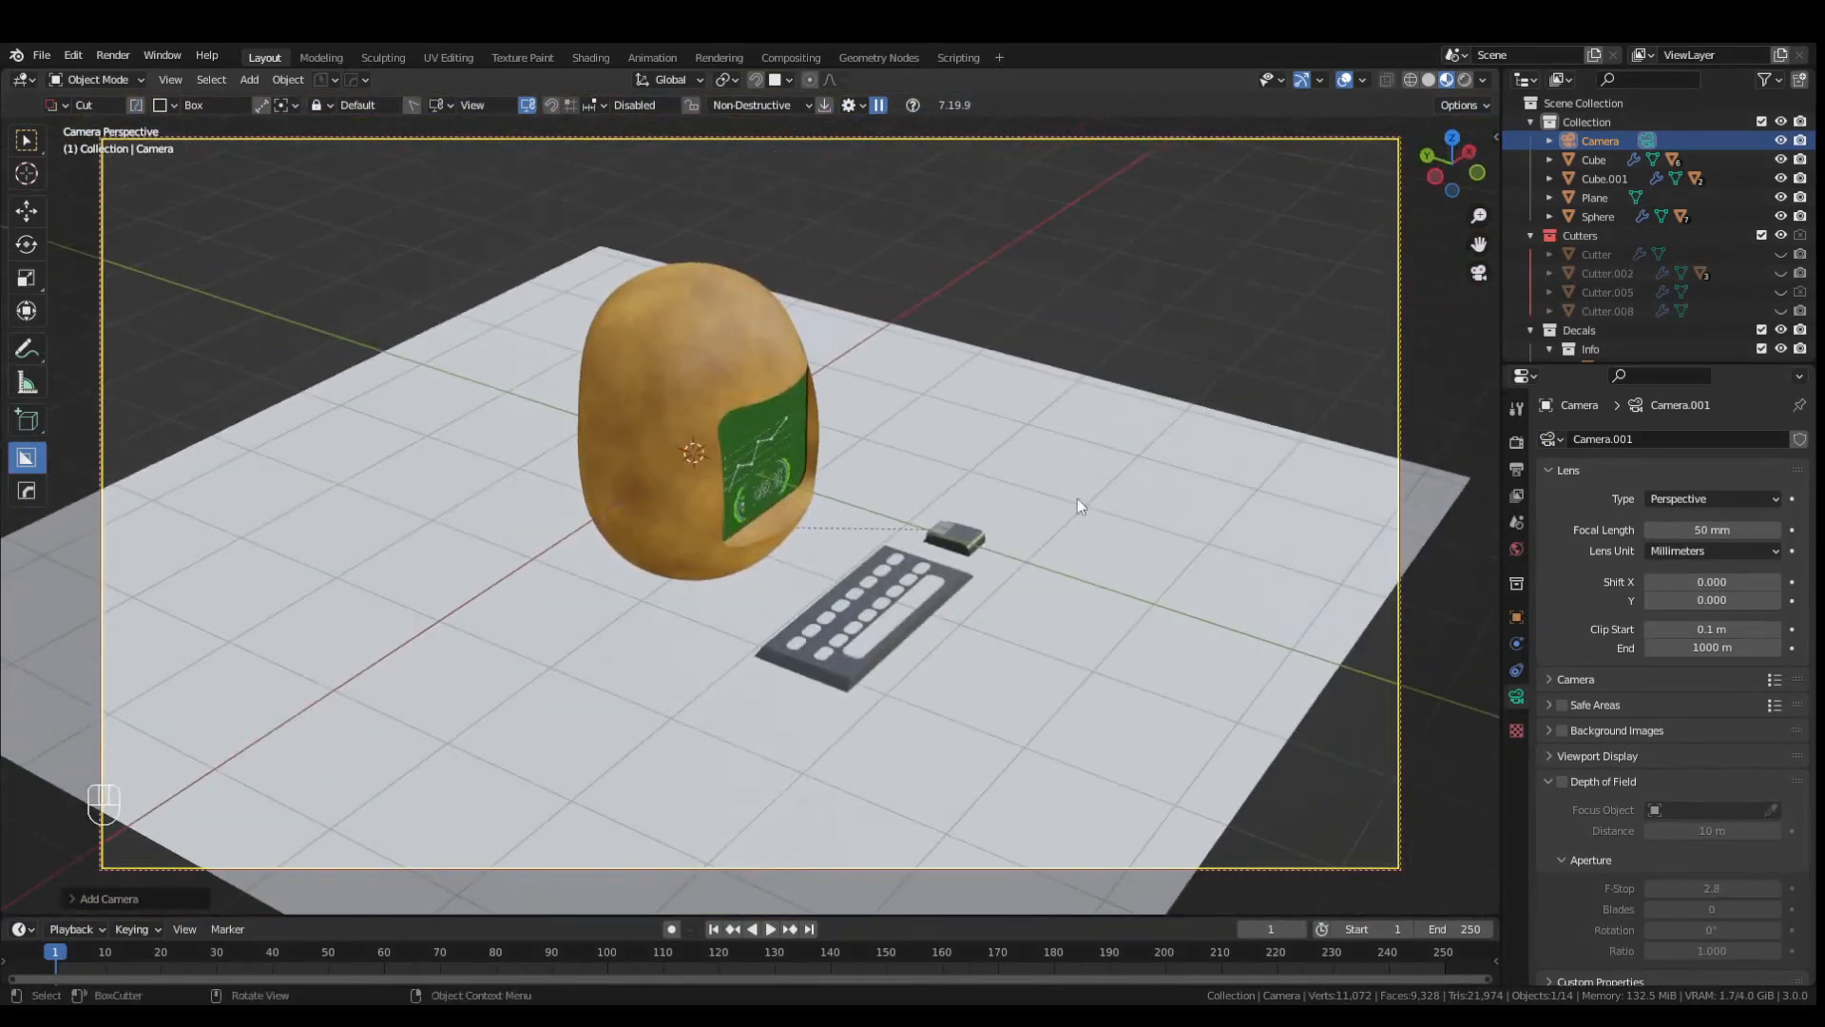
- Set the render resolution X to 1024 px
left_click(1516, 469)
left_click(1732, 467)
type("1024")
key("Return")
- Reframe the camera closer so the computer, keyboard and mouse fill the narrower frame
key("Page_Down")
left_click(1125, 429)
key("KP_0")
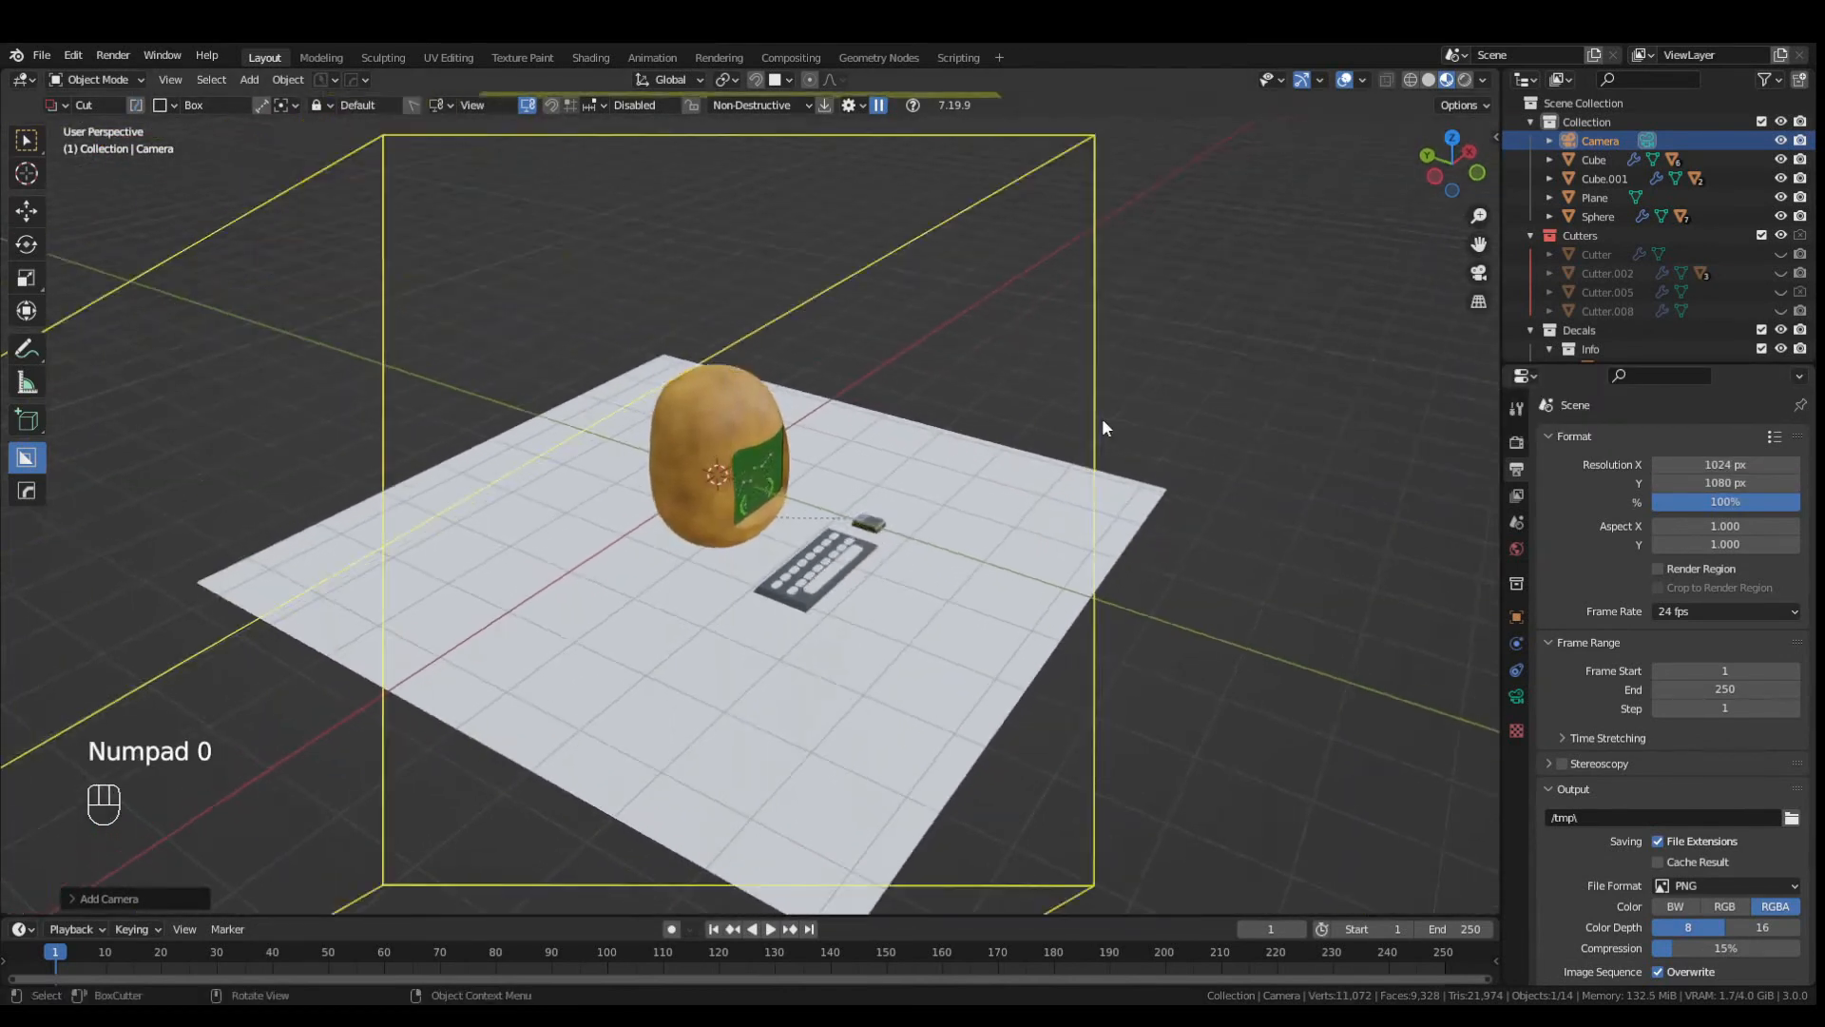
key("Page_Down")
left_click(882, 472)
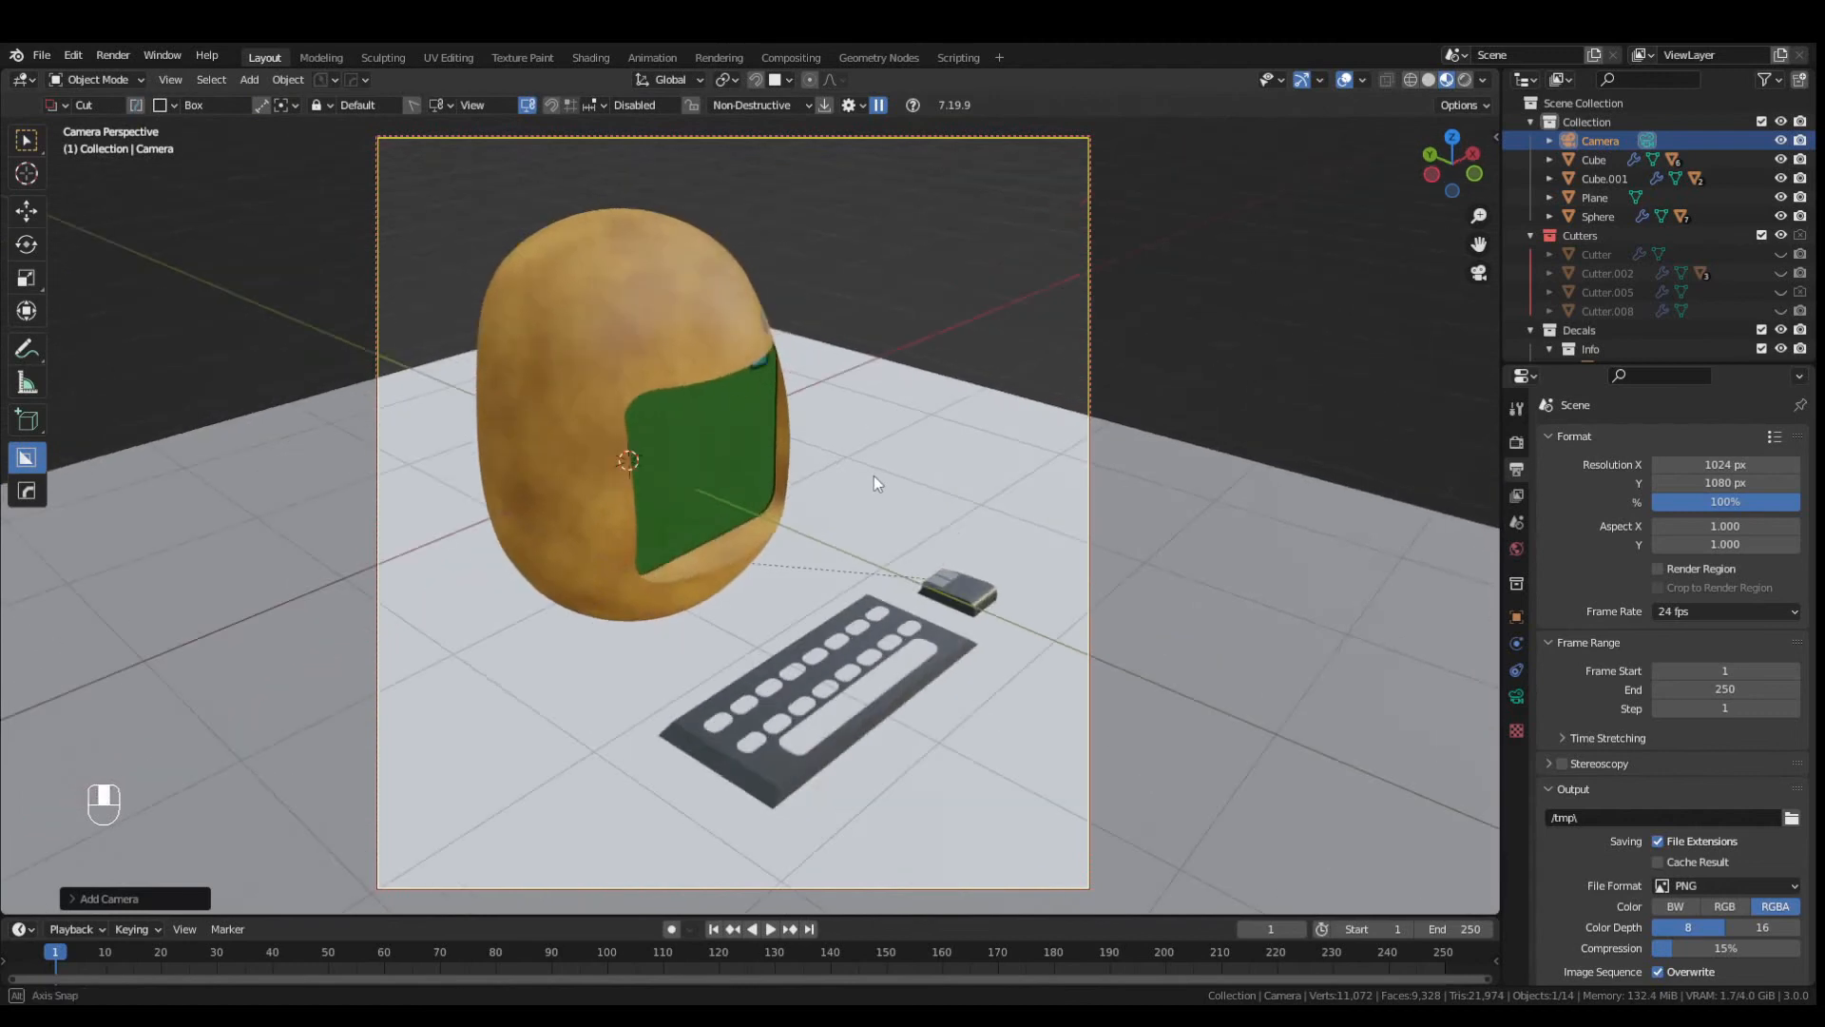
- Scale up the ground plane until it fills the whole camera background
left_click(988, 458)
key("s")
left_click(926, 179)
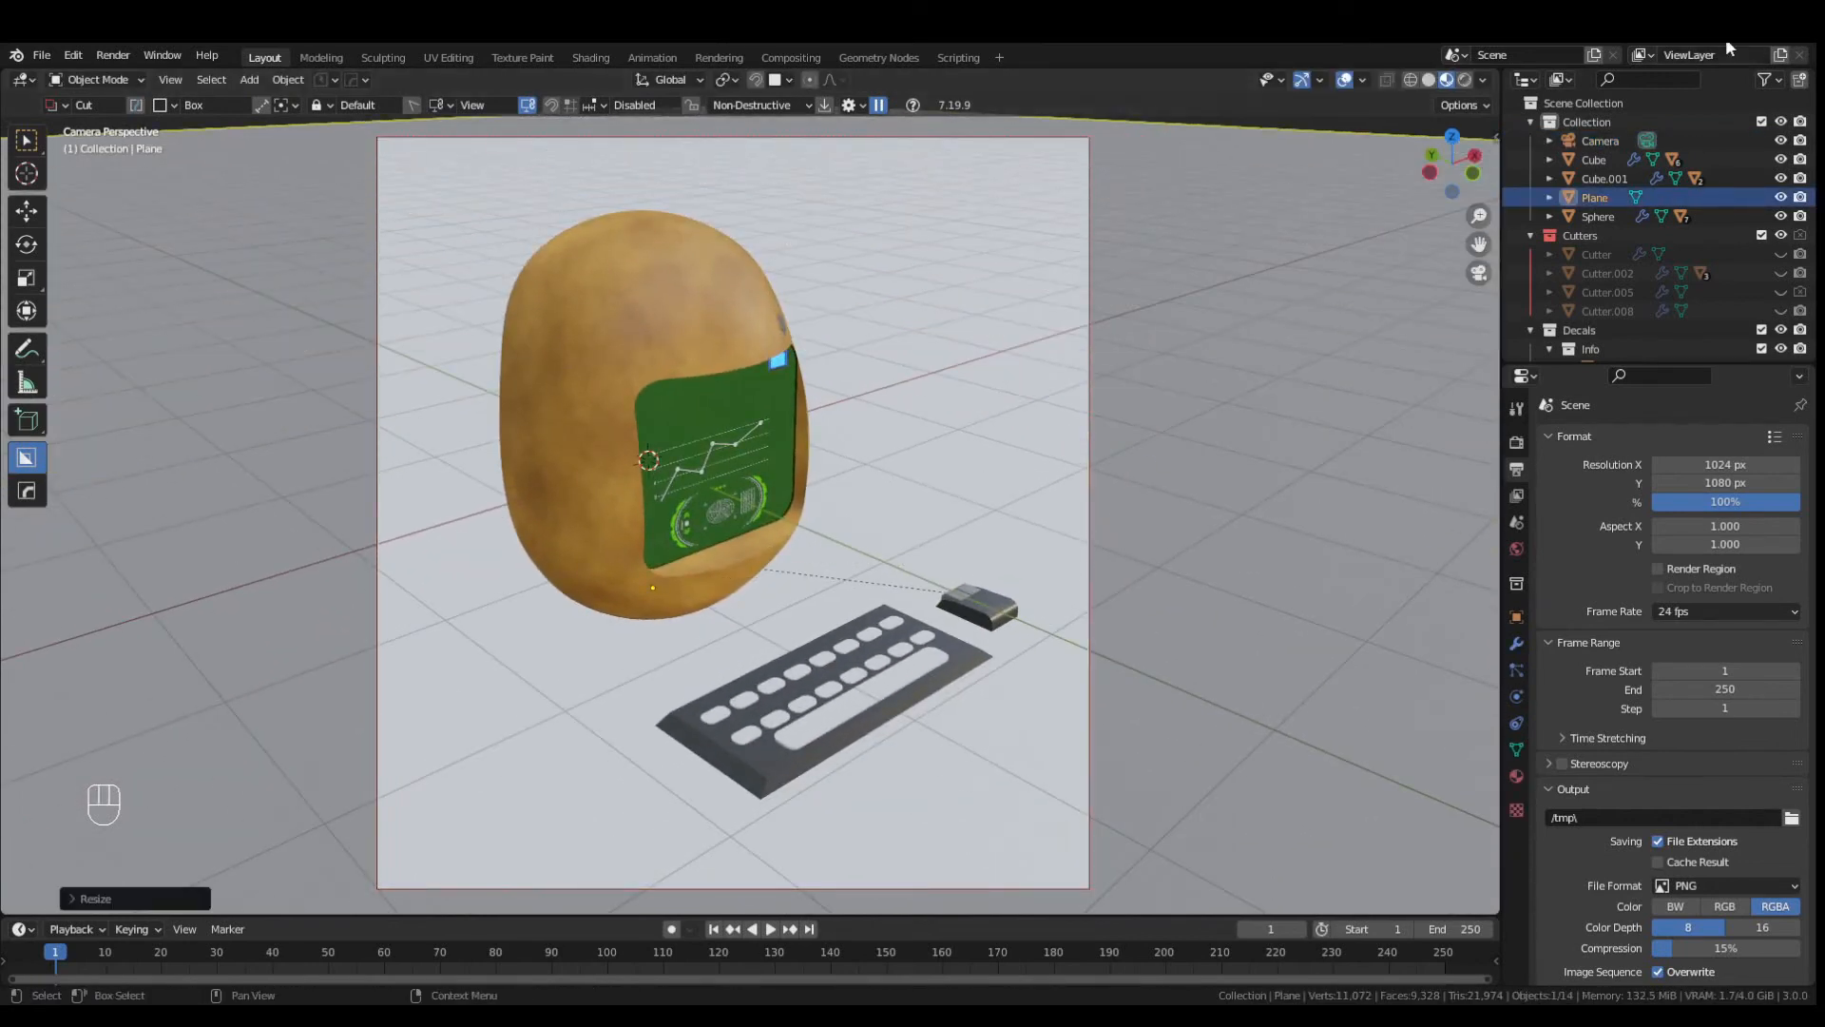
- Switch the viewport to rendered shading and set the Cycles viewport max samples to 64
left_click(1441, 80)
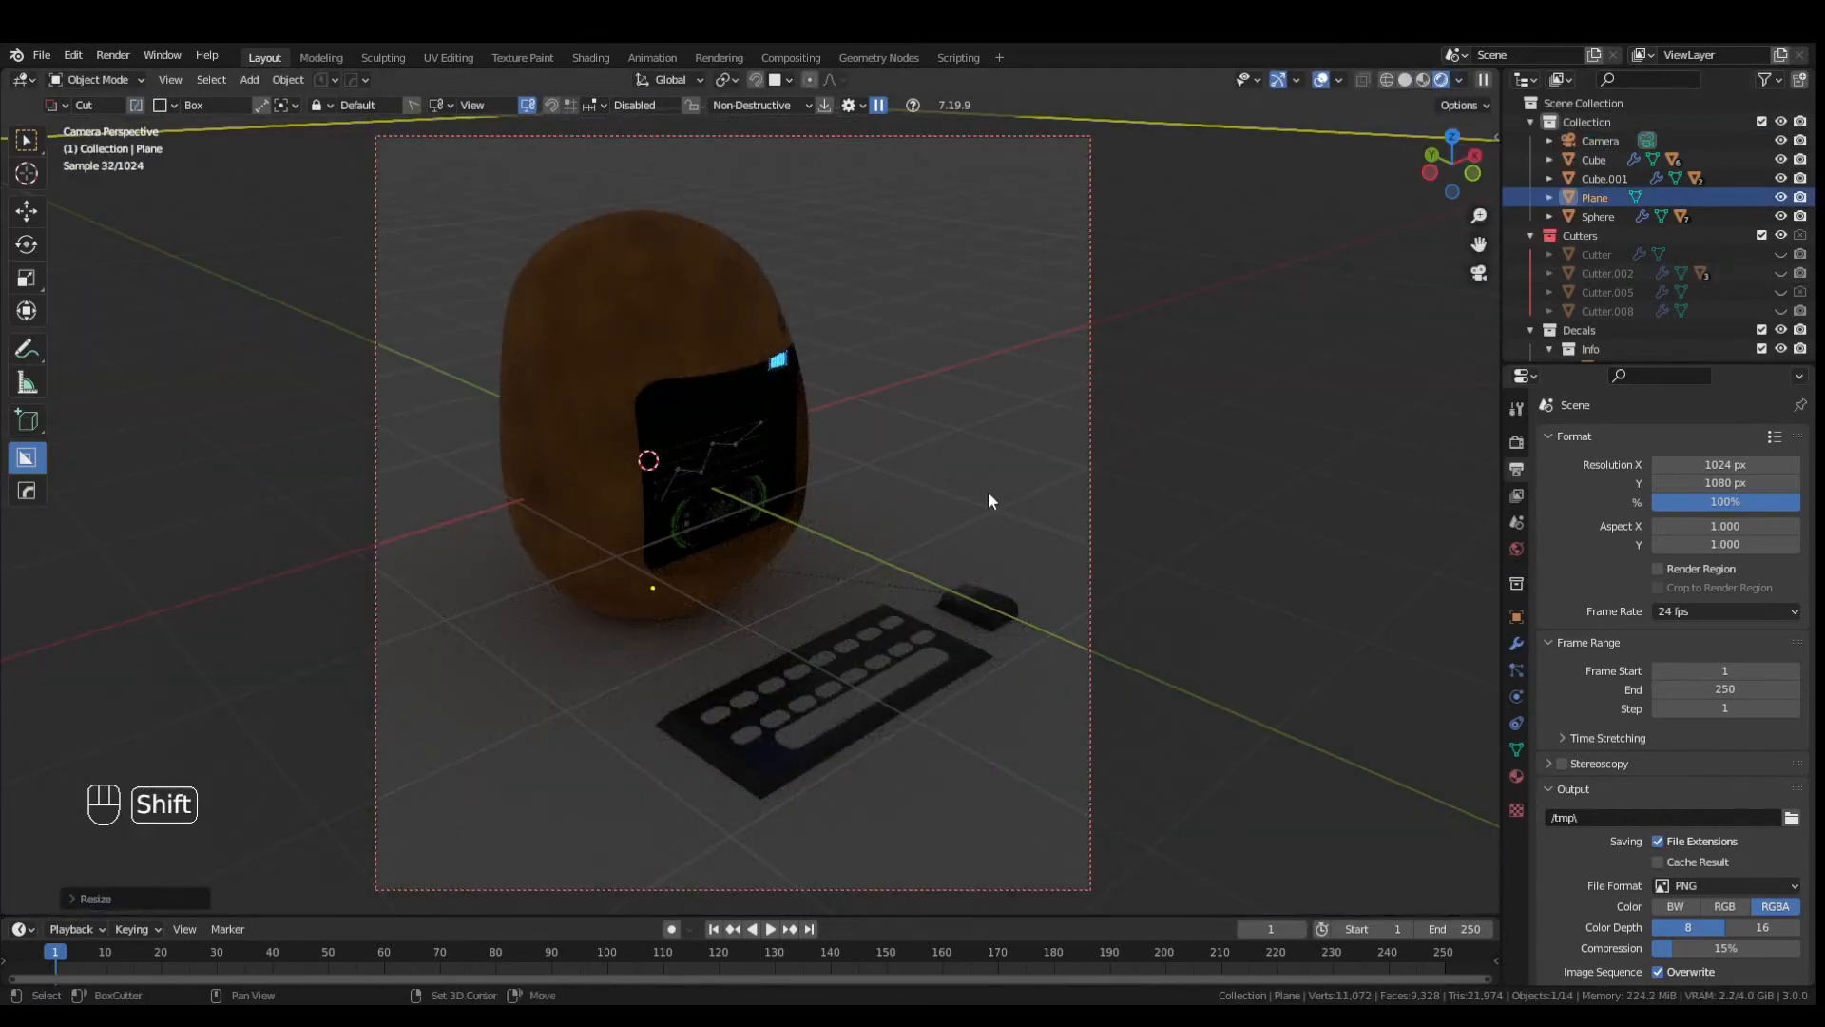
key("KP_0")
left_click(1516, 442)
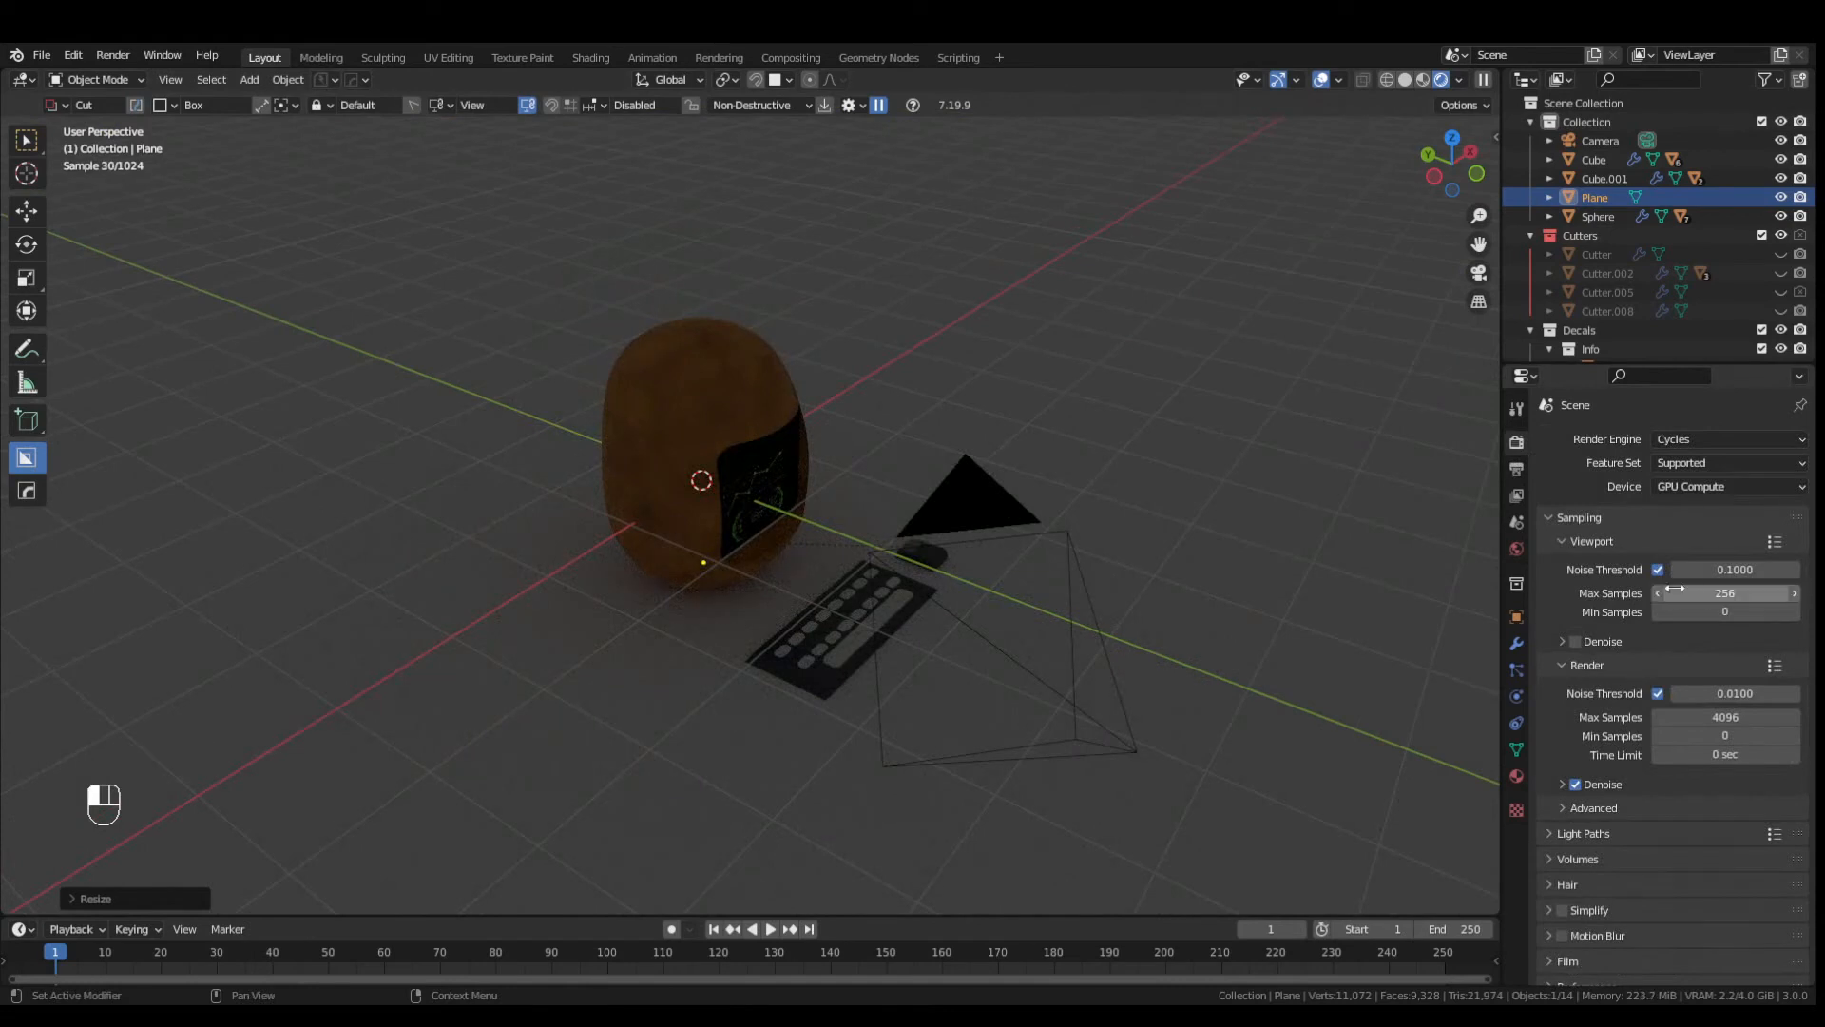
scroll(1017, 447, "down", 2)
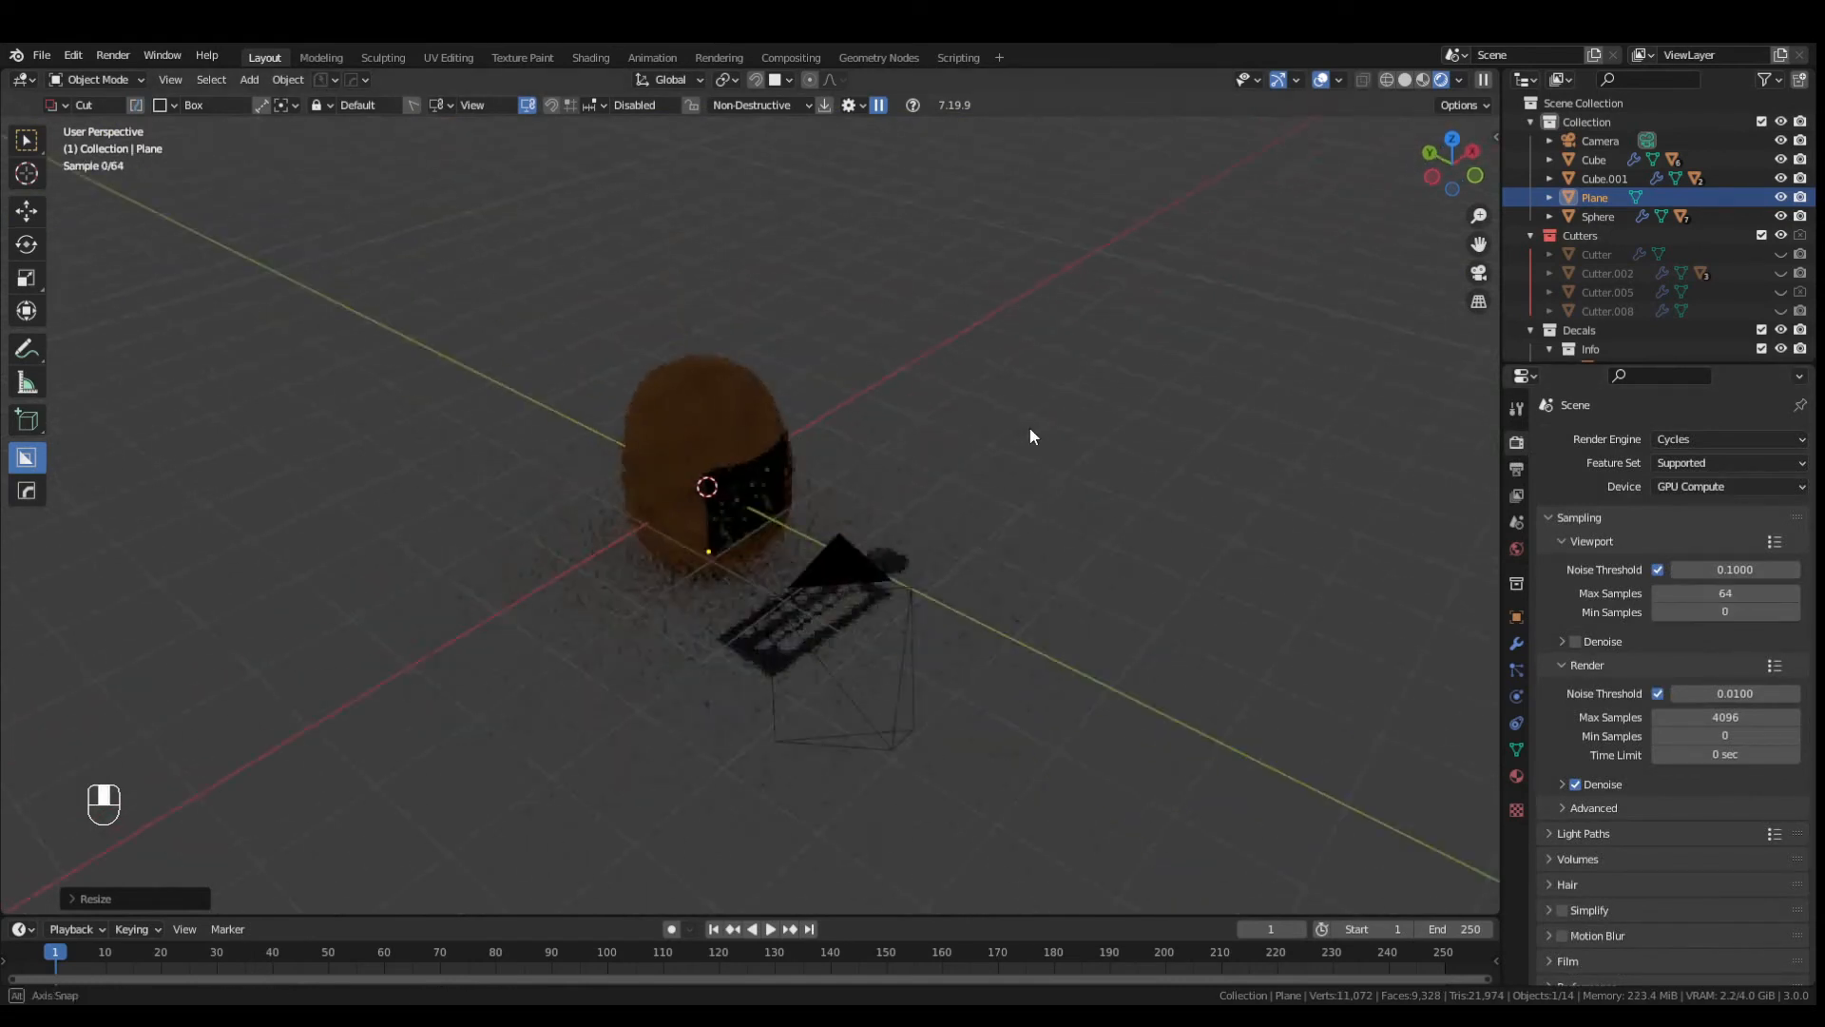
- Add an area light and raise it about 6.9 m along the global Z axis above the computer
key("shift+a")
mouse_move(760, 472)
left_click(894, 529)
key("g")
key("z")
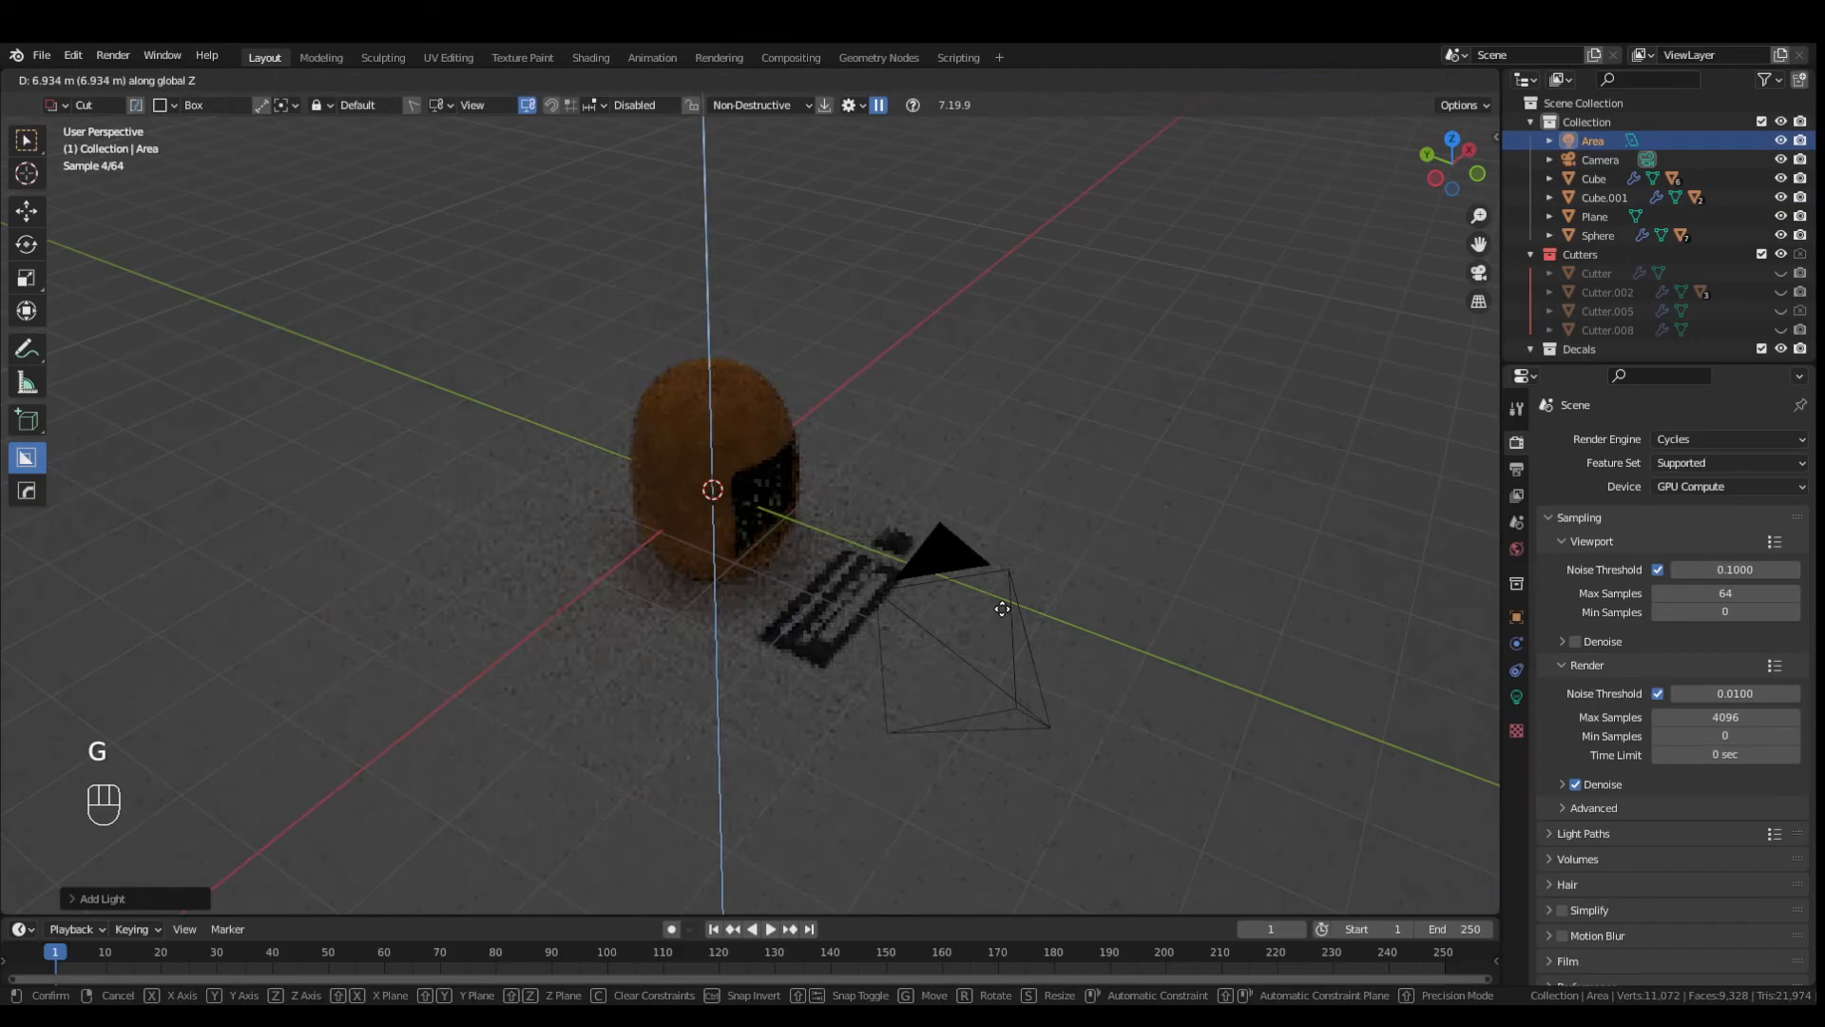
left_click(1000, 603)
- Increase the overhead area light's power, trying 5000 W before entering a lower value
left_click(1516, 696)
double_click(1720, 613)
type("5000")
key("Return")
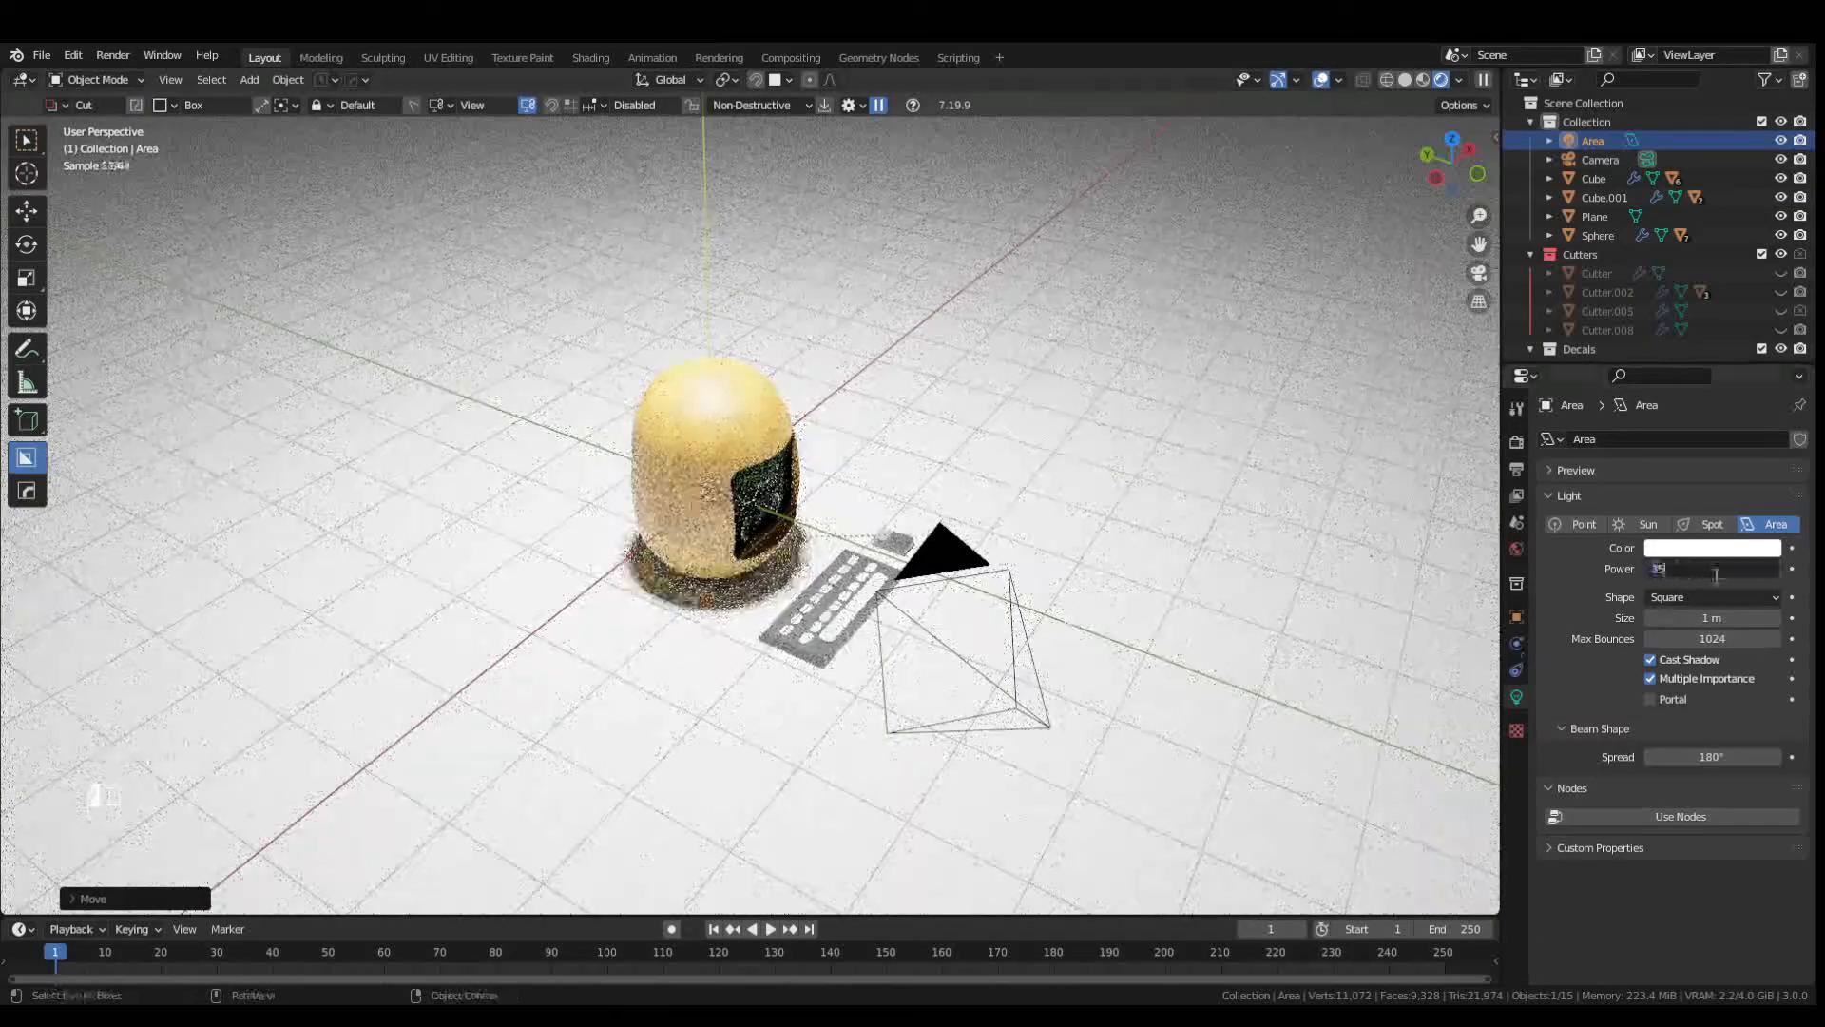
type("00")
key("Return")
- Set the world background strength to 2.5 while viewing through the camera
key("KP_0")
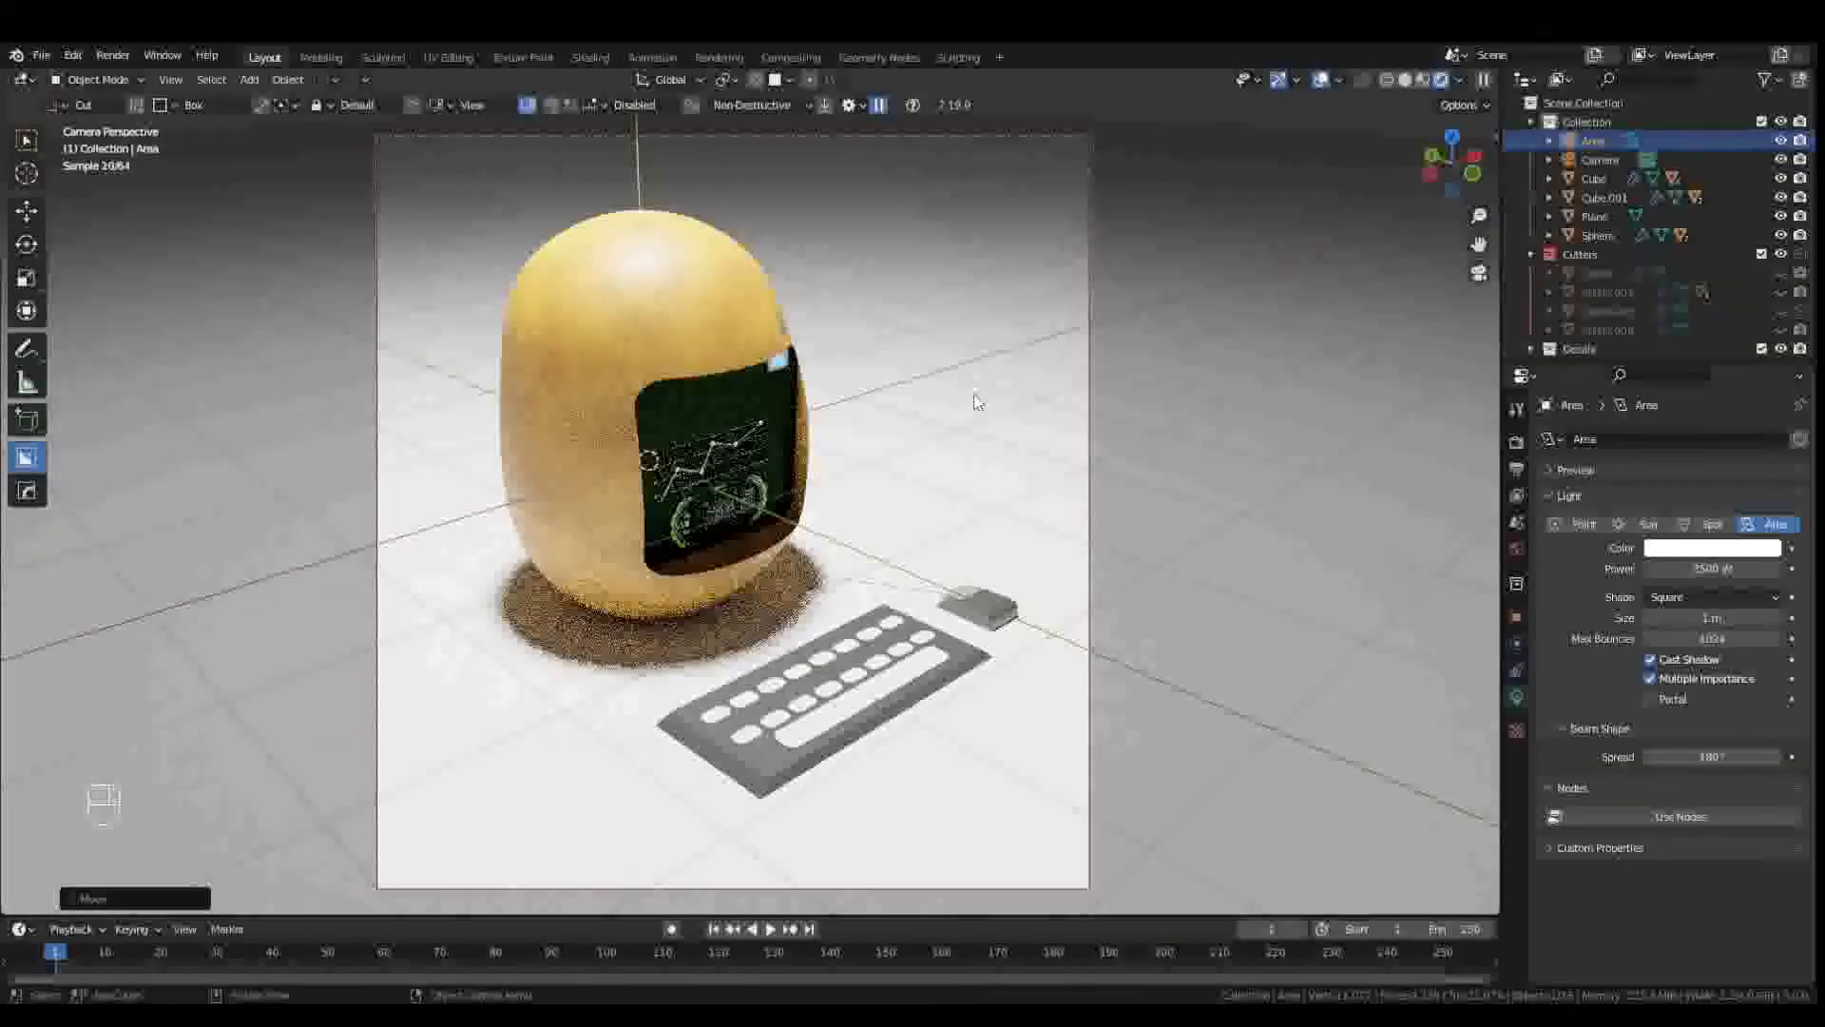
left_click(1516, 549)
left_click_drag(1686, 581, 1616, 580)
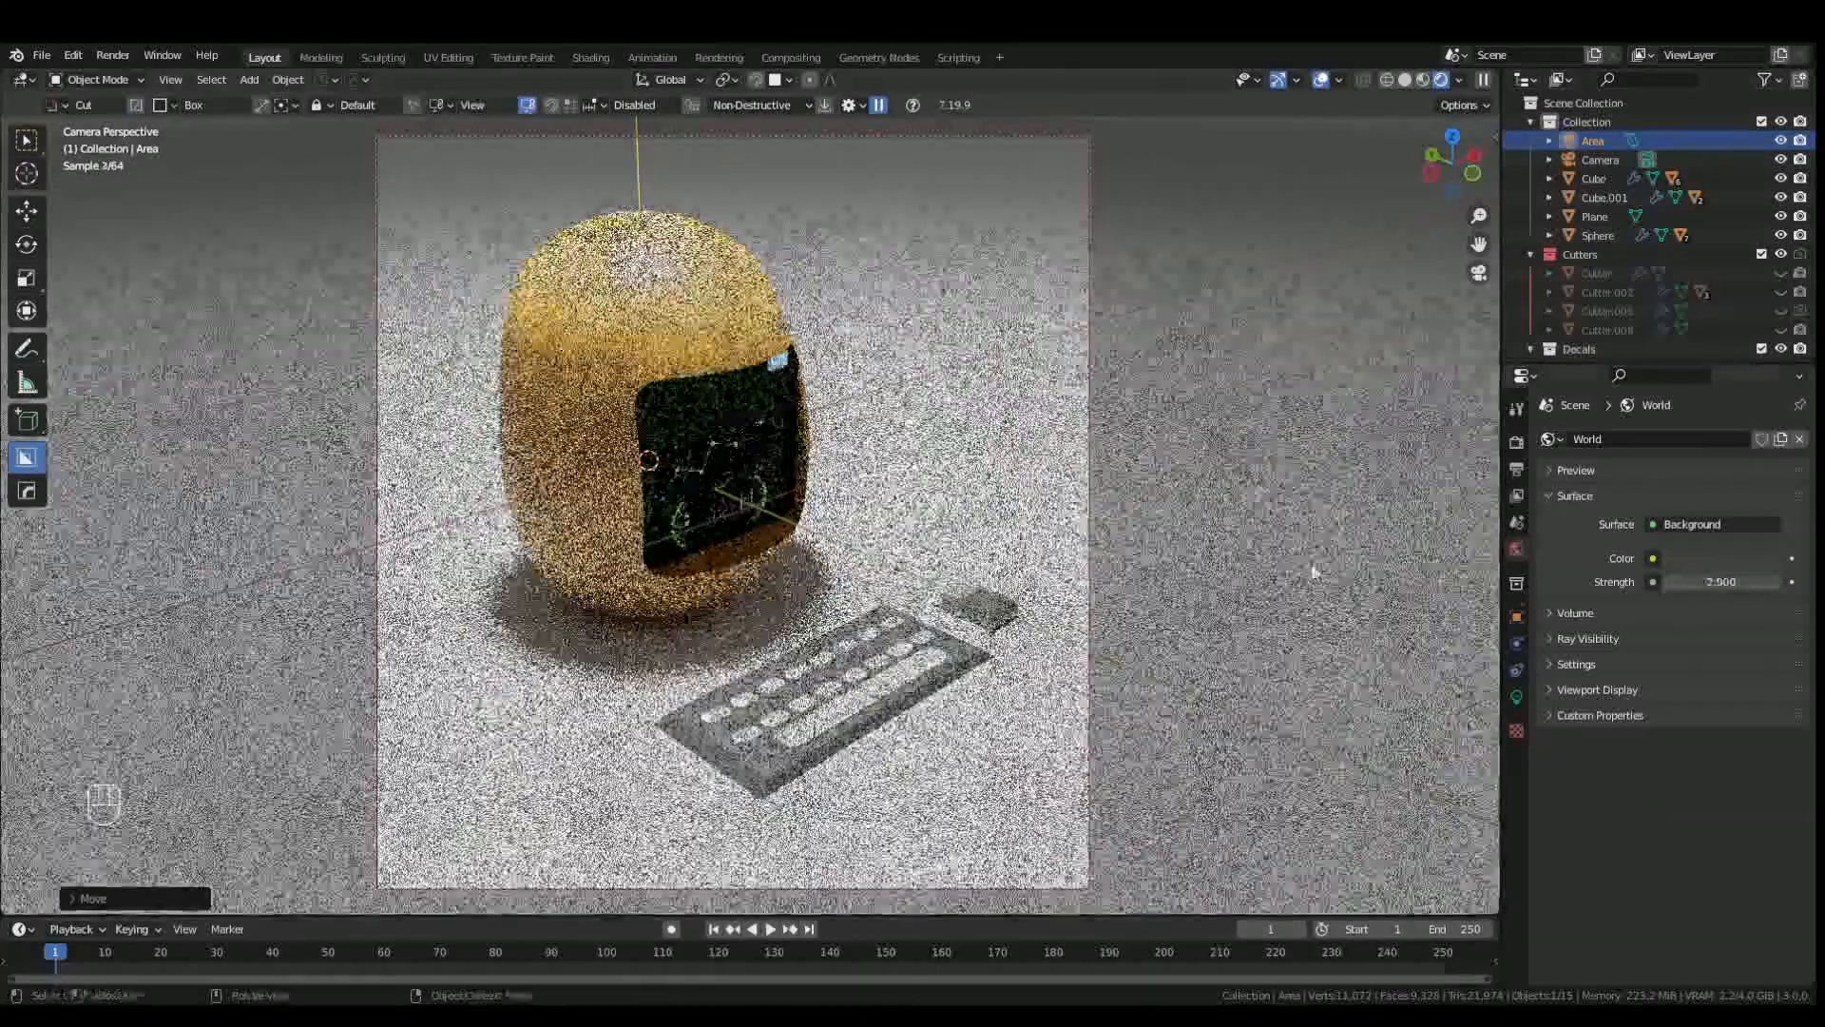
- Scale the overhead area light up into a large square above the computer
key("KP_0")
middle_click_drag(518, 442, 580, 500)
left_click(755, 271)
key("s")
left_click(457, 295)
- Add a second area light and move it high up and far to one side of the computer
key("shift+a")
mouse_move(361, 336)
left_click(447, 399)
key("g")
middle_click_drag(419, 385, 99, 162)
left_click(104, 272)
key("g")
left_click(100, 142)
- Set the second area light's power to 2555 W and check the lighting through the camera
left_click(1516, 697)
left_click(1665, 569)
type("2555")
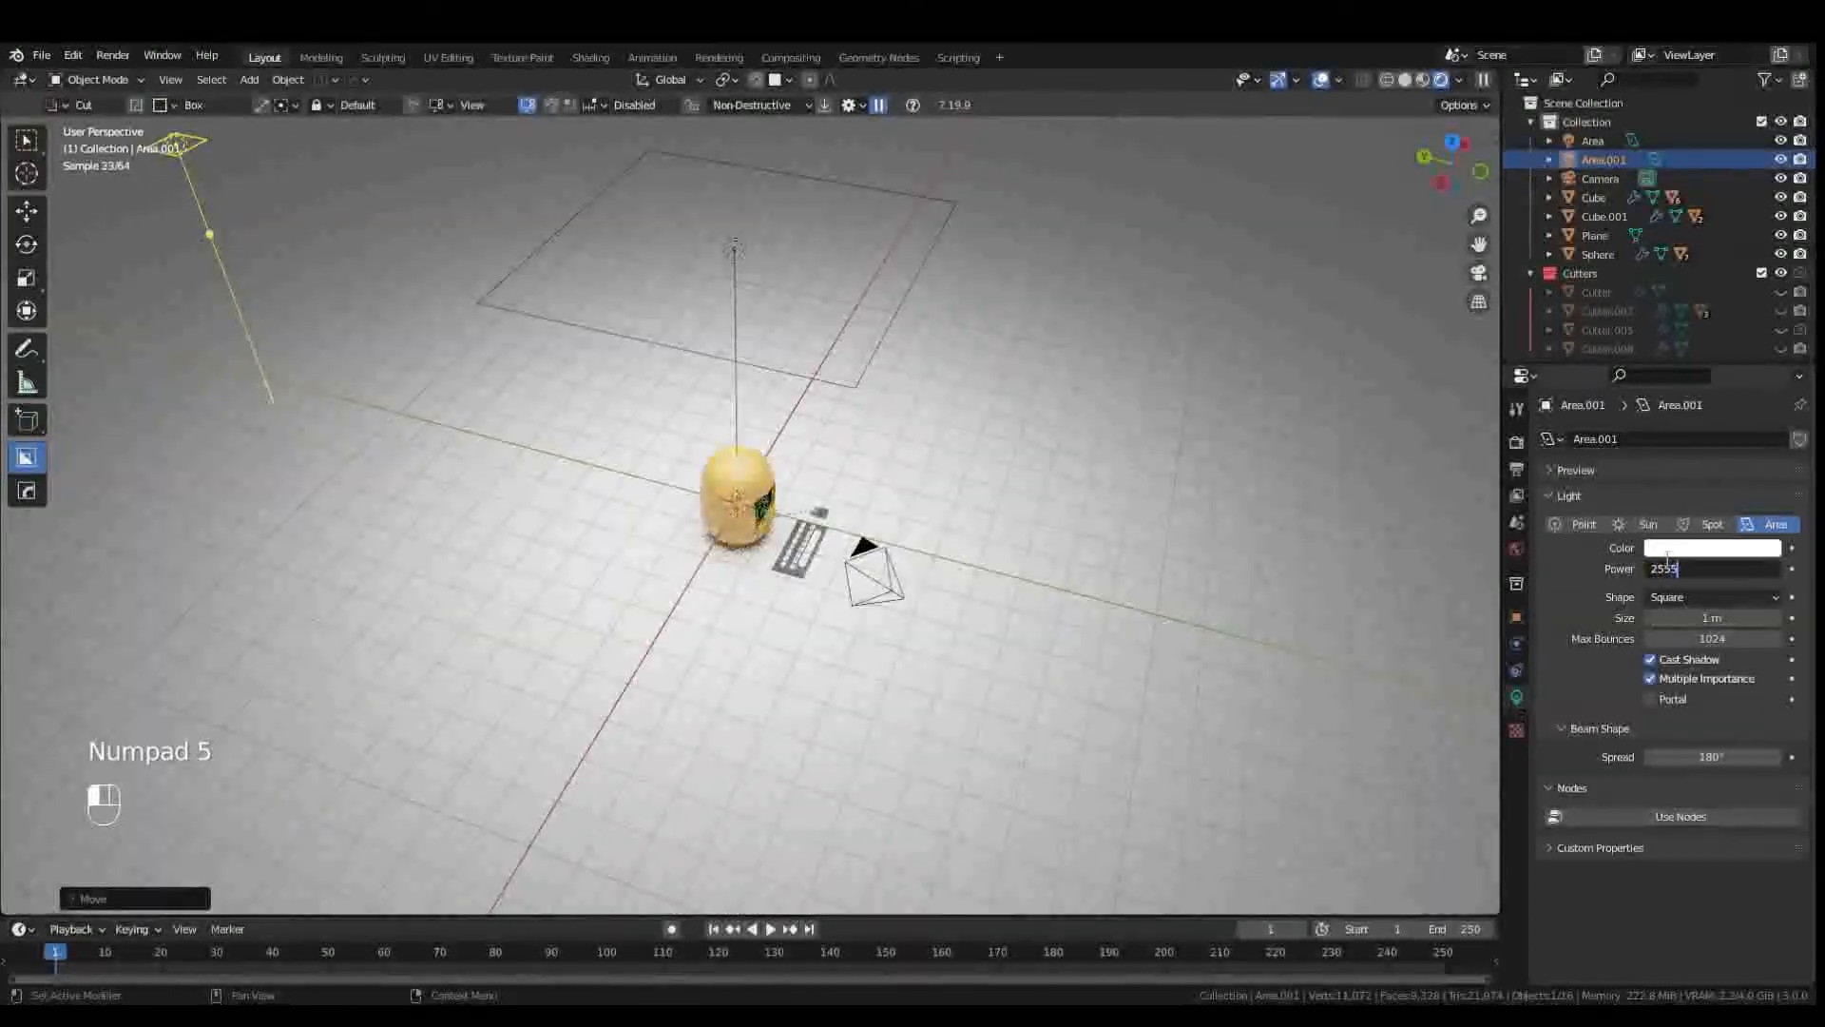
key("Return")
key("KP_0")
key("KP_0")
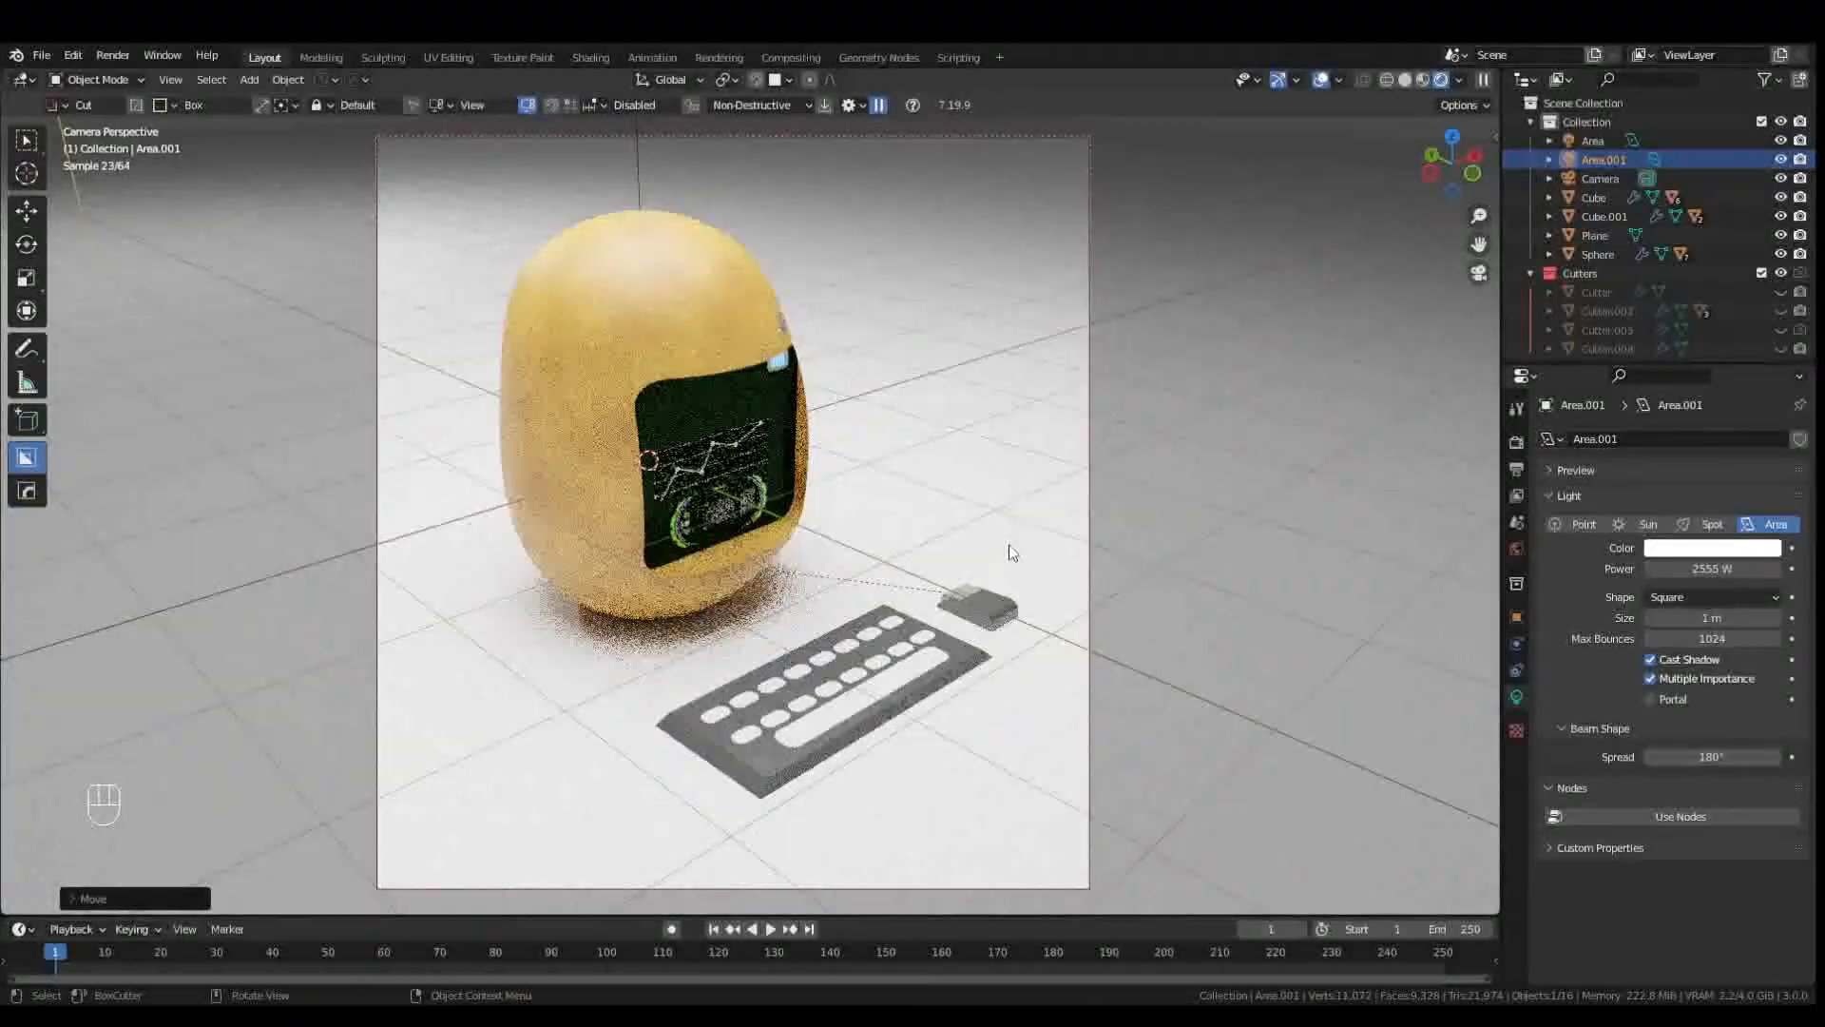
left_click(640, 613)
key("shift+a")
mouse_move(539, 417)
left_click(667, 437)
key("s")
left_click(646, 565)
left_click(1405, 78)
key("ctrl+z")
key("ctrl+z")
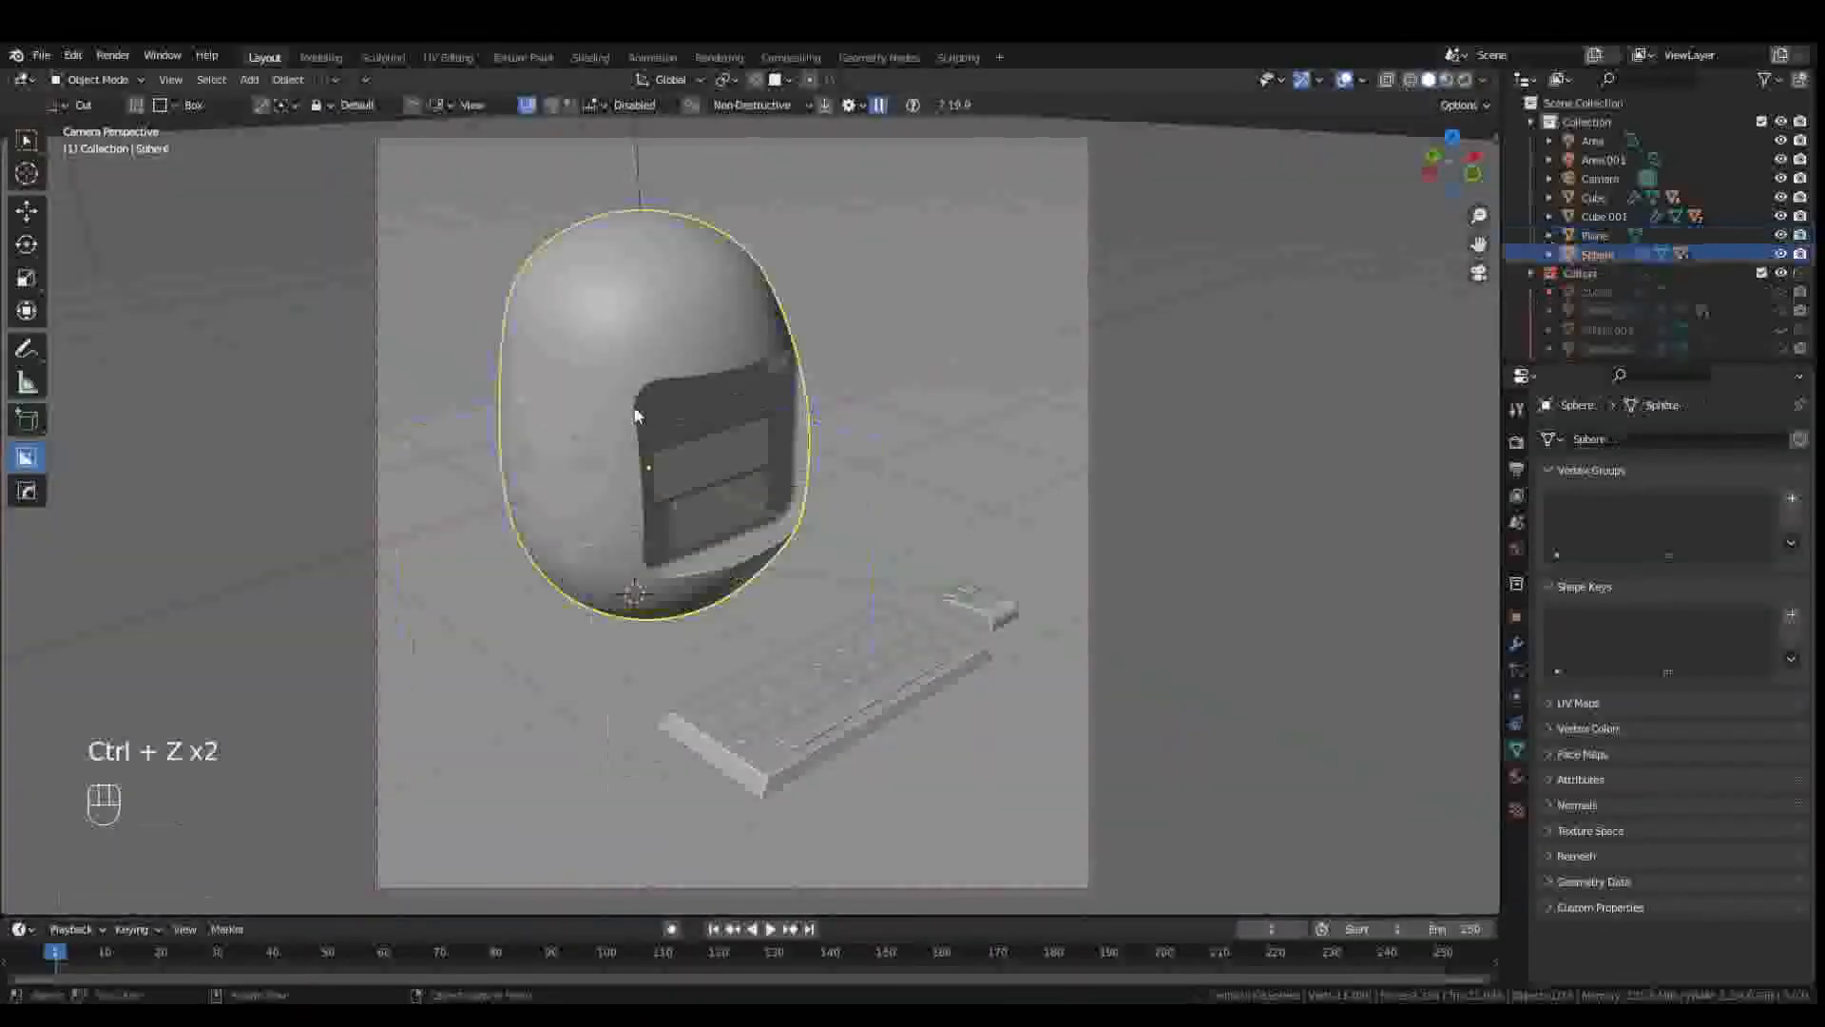
- Add a cube at the computer body's centre and shape it into a flat square base beneath the body
key("shift+s")
left_click(665, 539)
key("shift+a")
mouse_move(618, 580)
left_click(734, 188)
key("s")
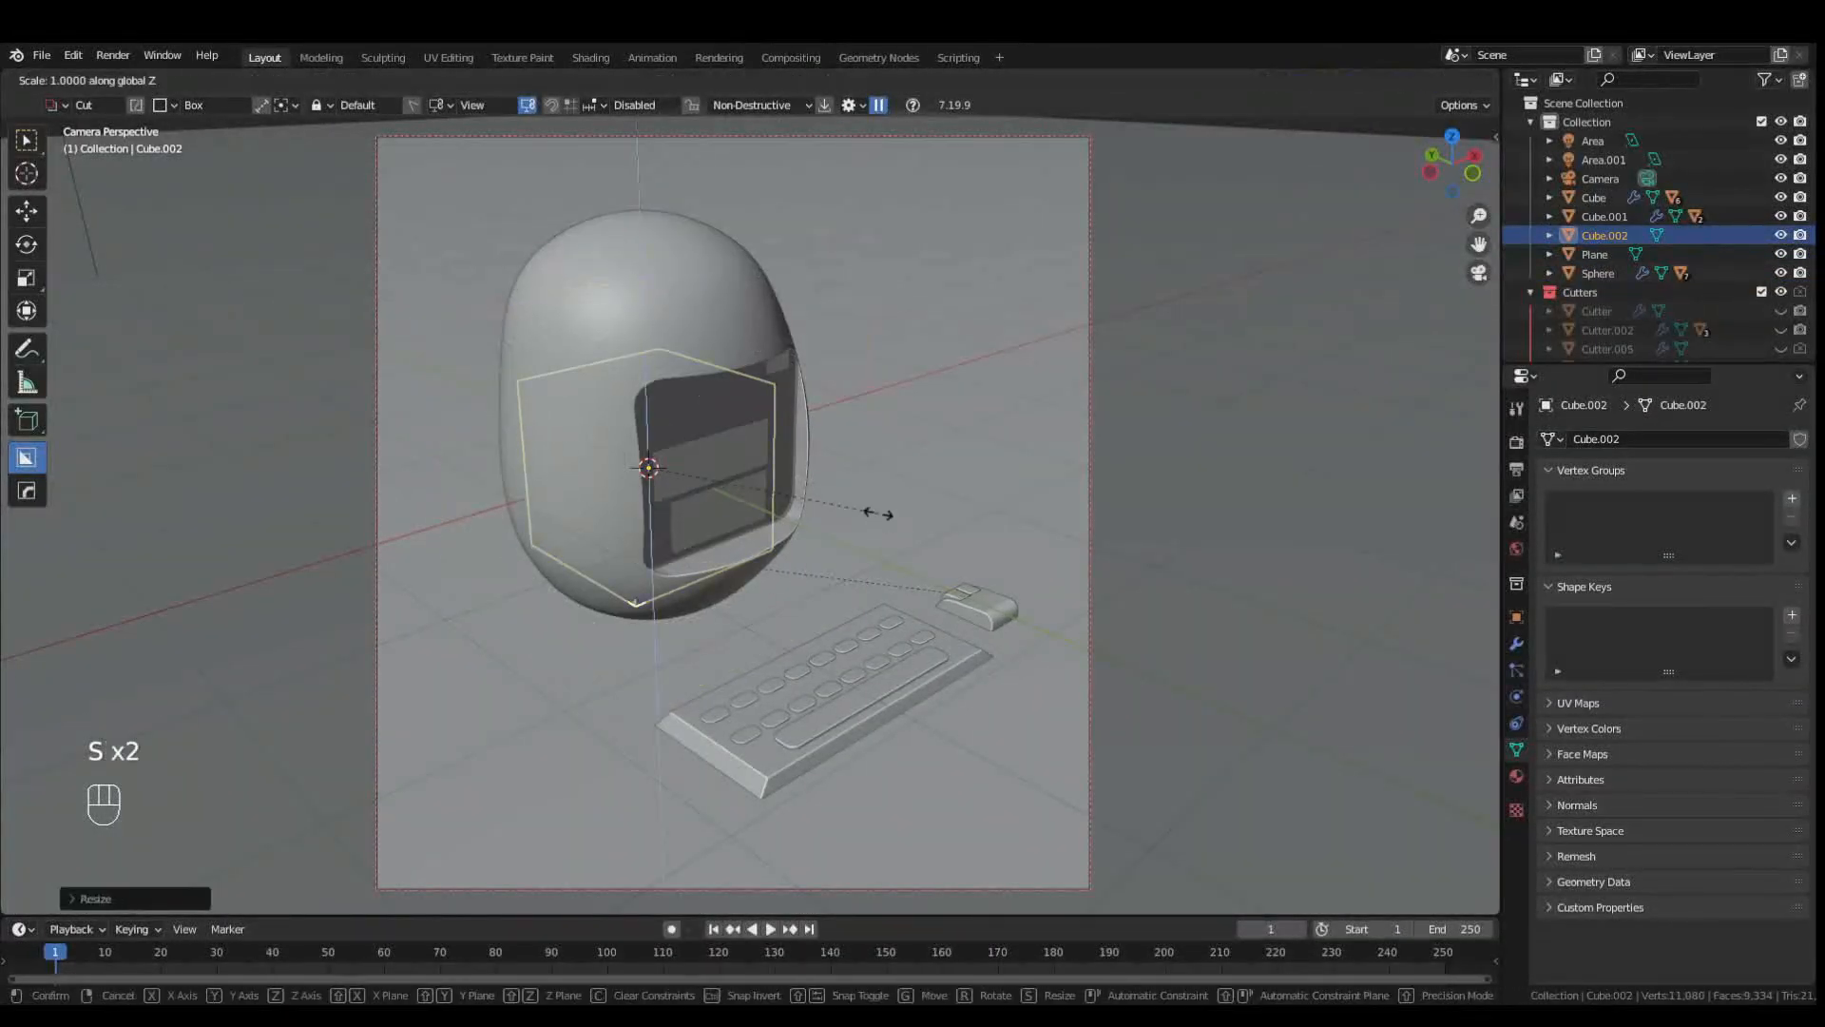
left_click(676, 586)
key("s")
key("z")
left_click(688, 602)
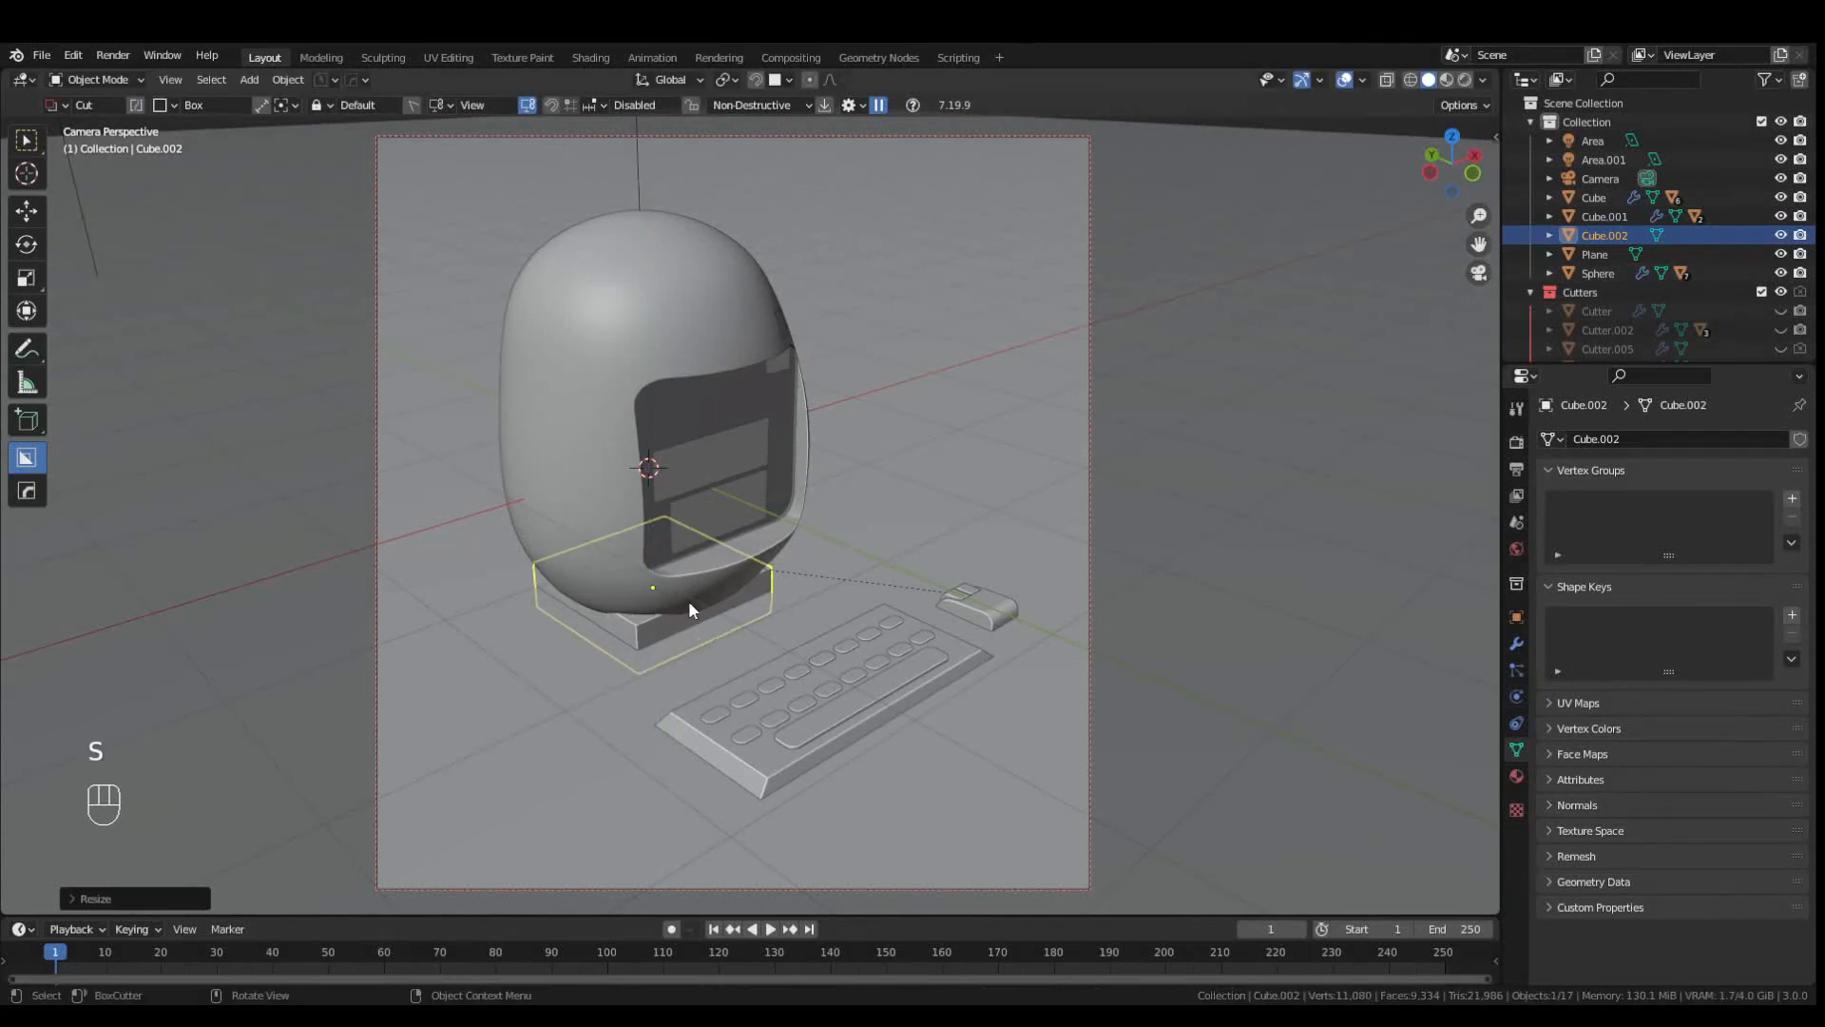
- Raise the computer body along the global Z axis so it rests on top of the square base
left_click(687, 587)
key("g")
key("z")
left_click(683, 559)
left_click(677, 608)
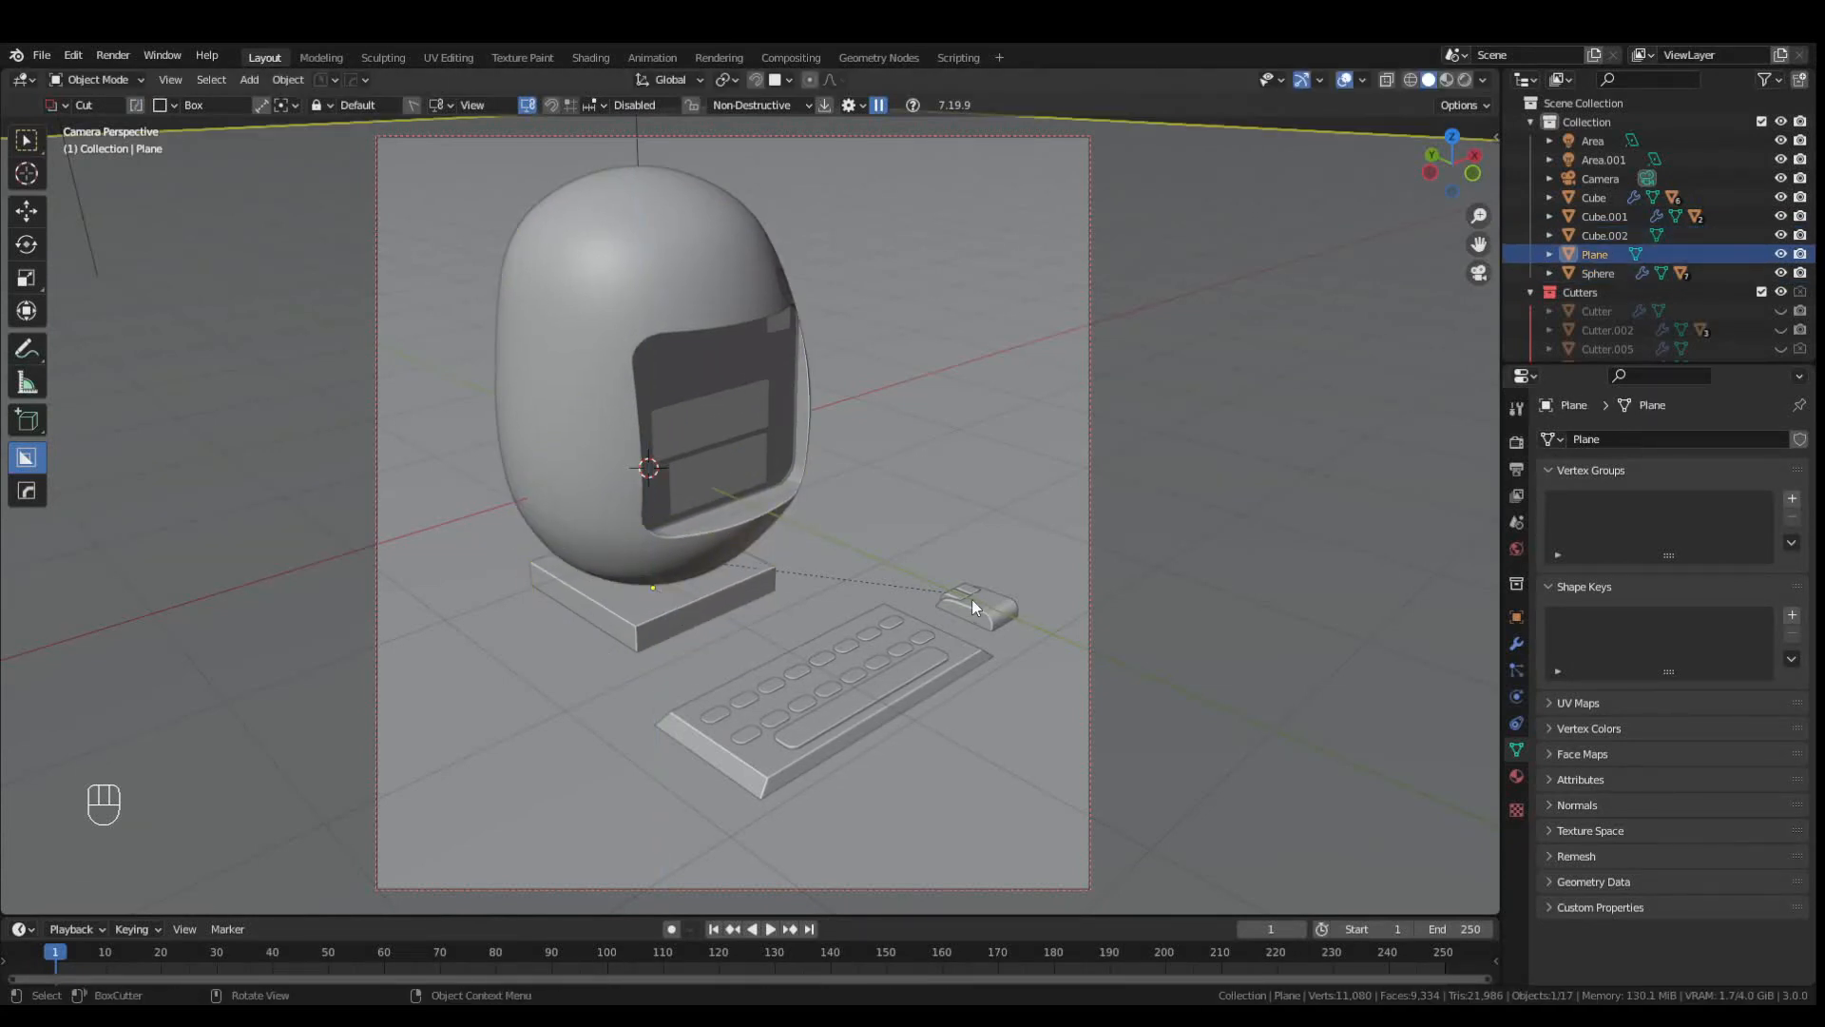
- Return the viewport to rendered shading and inspect the lit scene with the new base
left_click(1464, 79)
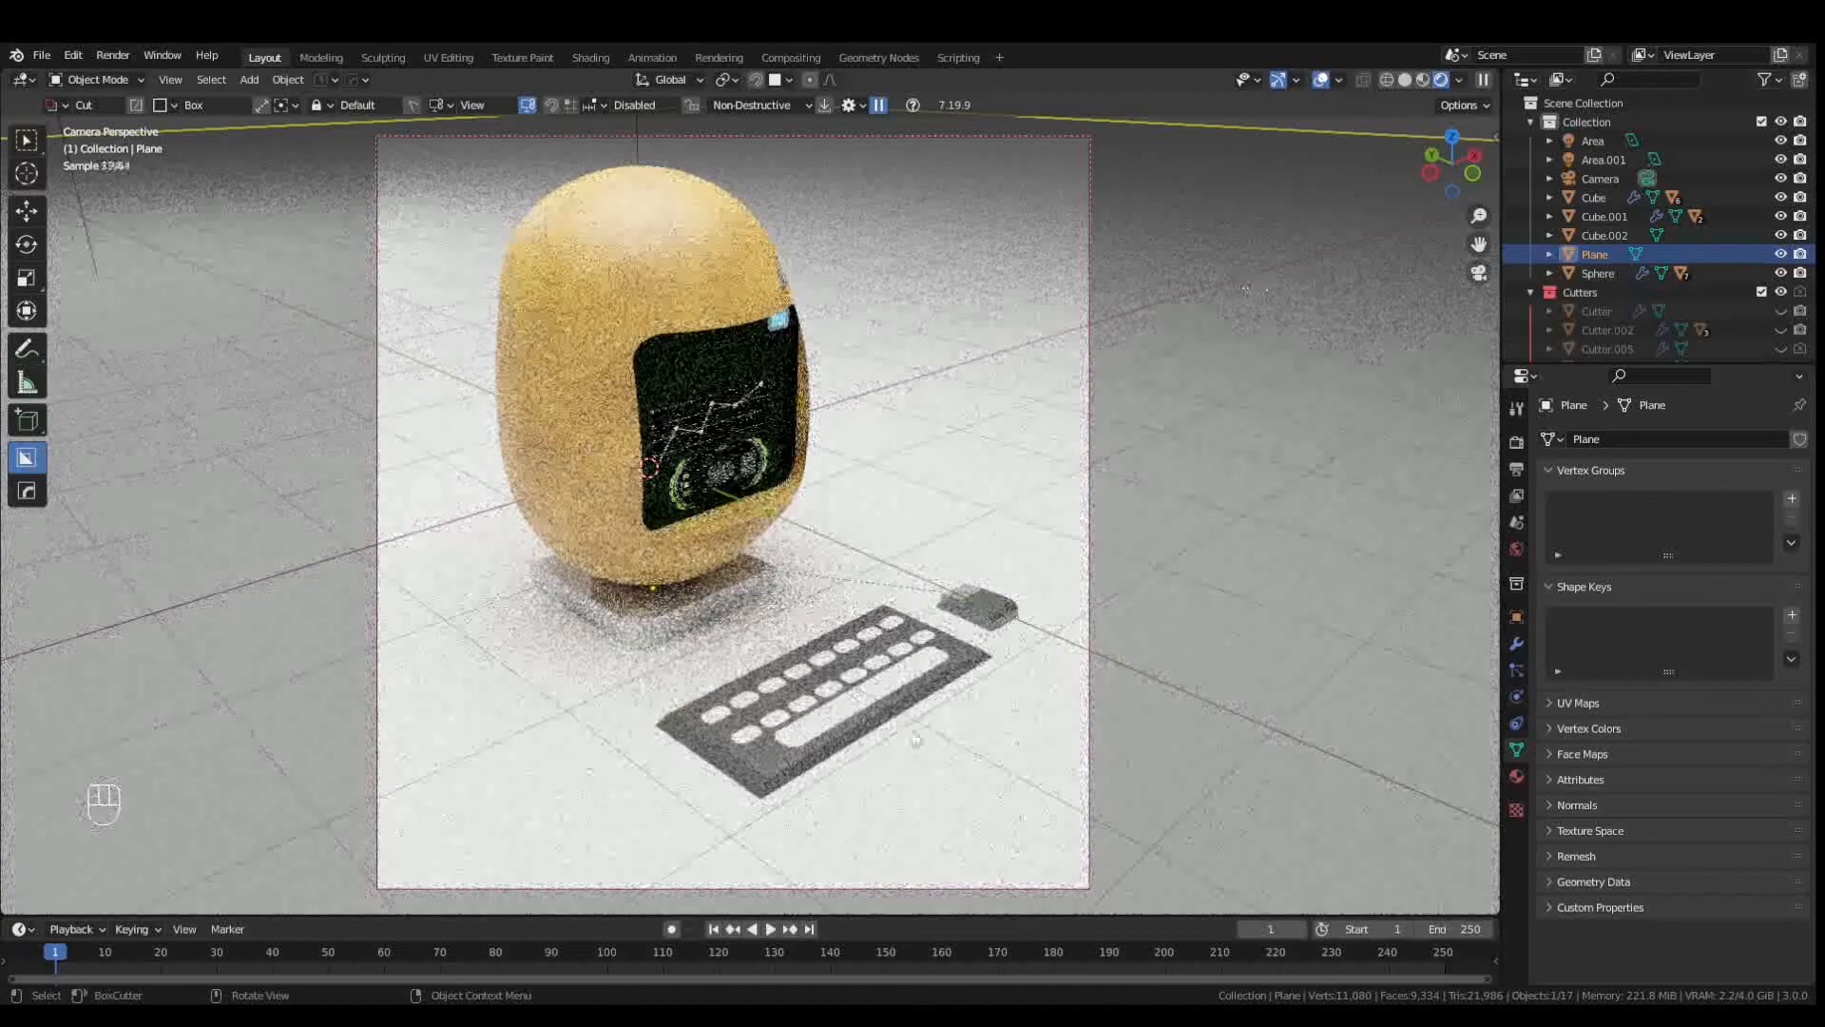
right_click(744, 736)
left_click(1199, 668)
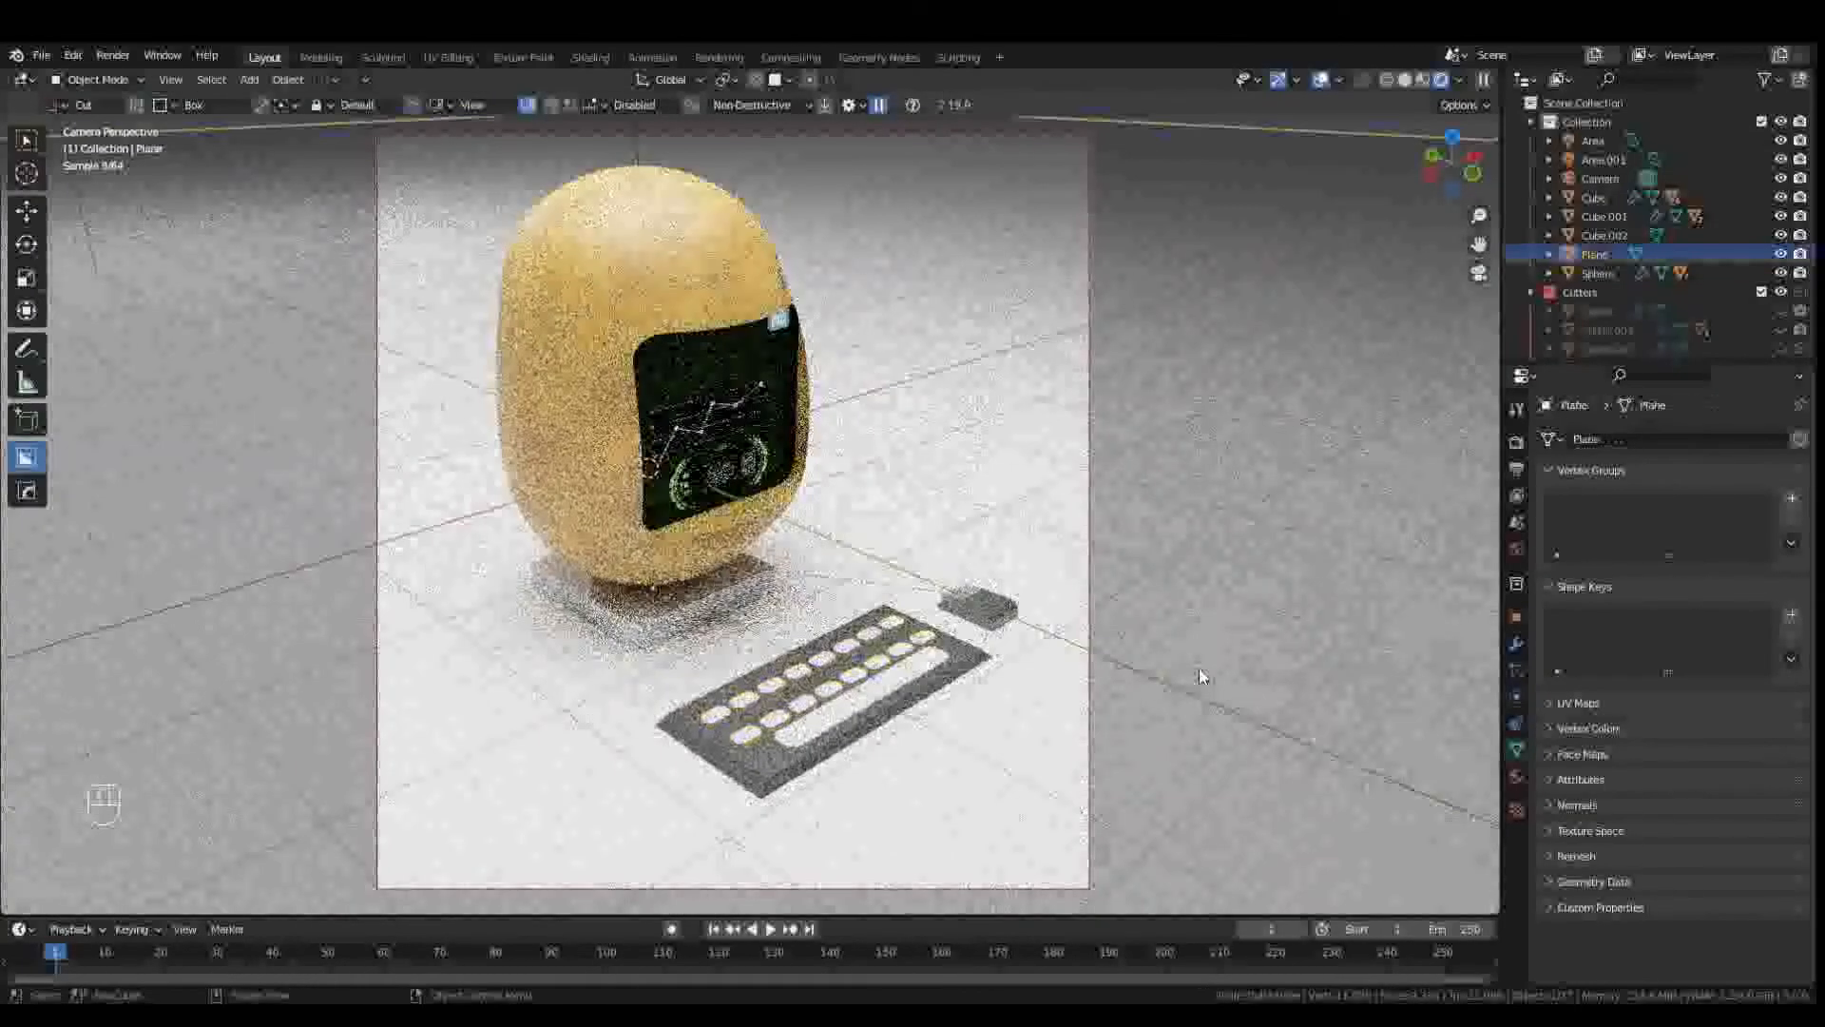
left_click(709, 369)
left_click(1371, 483)
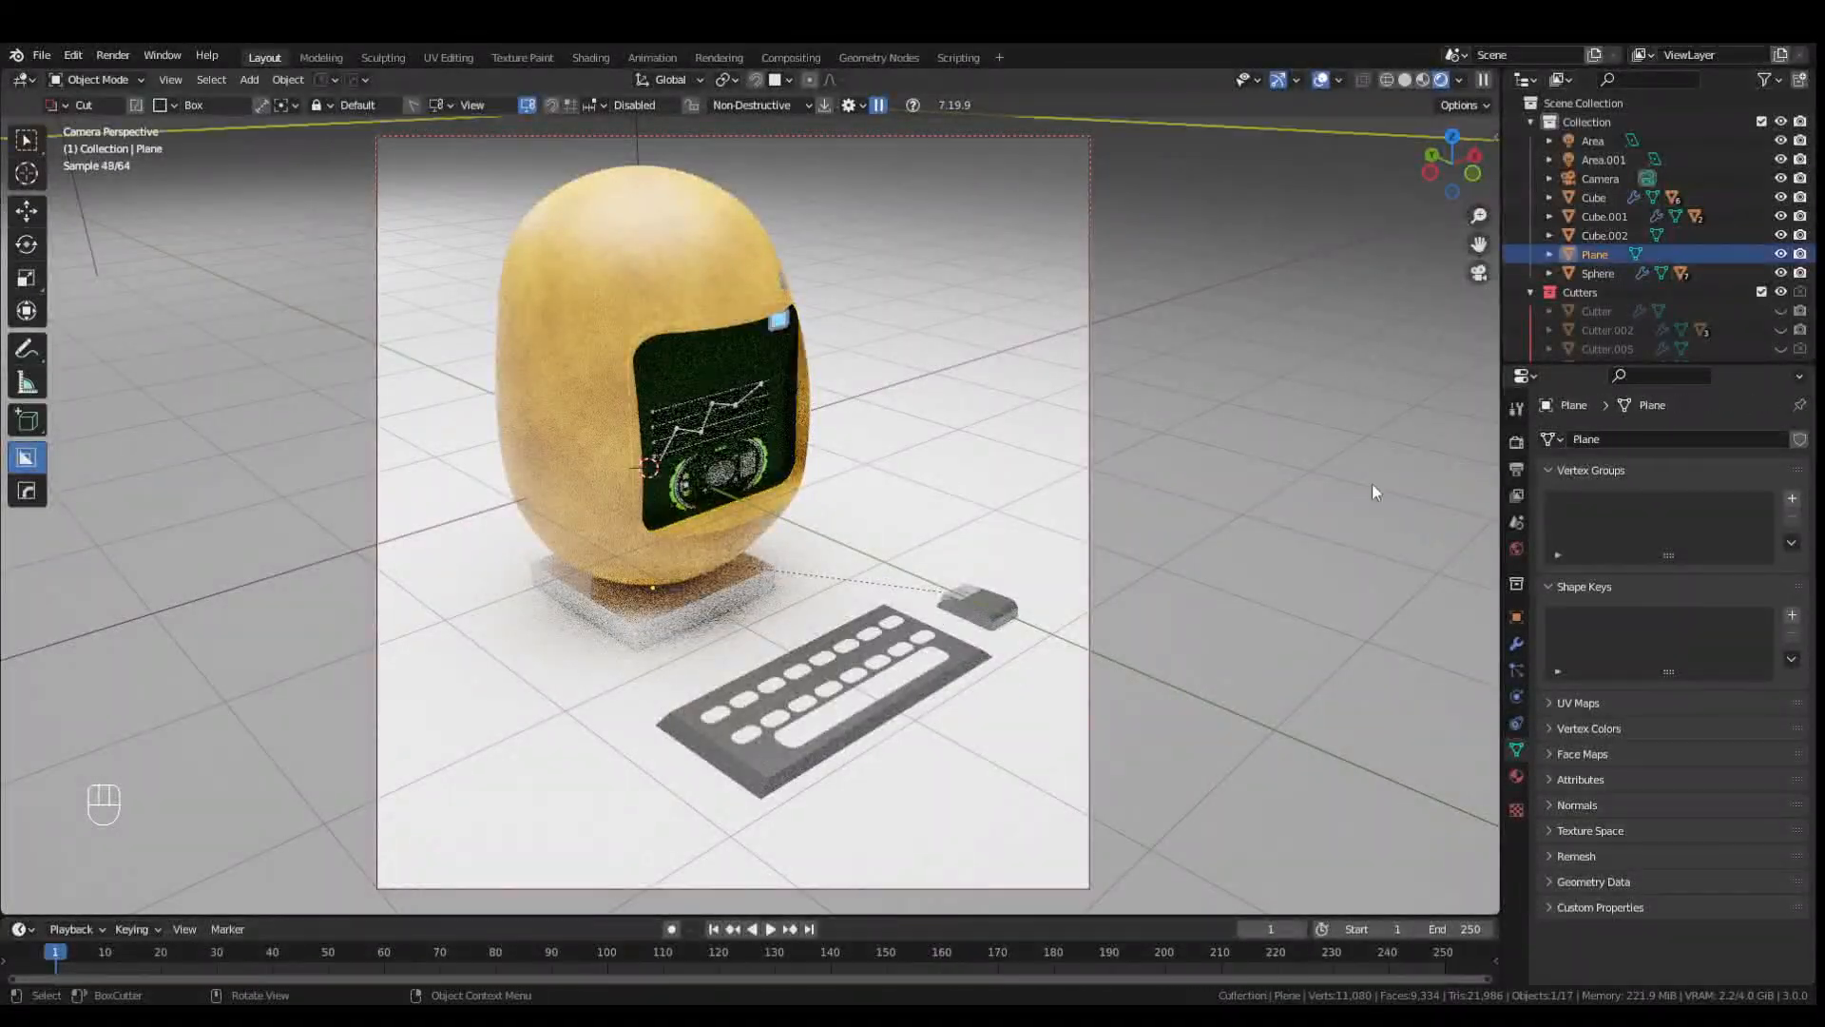
- Give the square base beneath the computer body a new, partly metallic material and darken its base color to grey
middle_click_drag(1371, 483, 1308, 483)
left_click(673, 608)
left_click(1516, 777)
left_click(1663, 519)
left_click_drag(1670, 866, 1719, 866)
left_click_drag(1711, 937, 1705, 937)
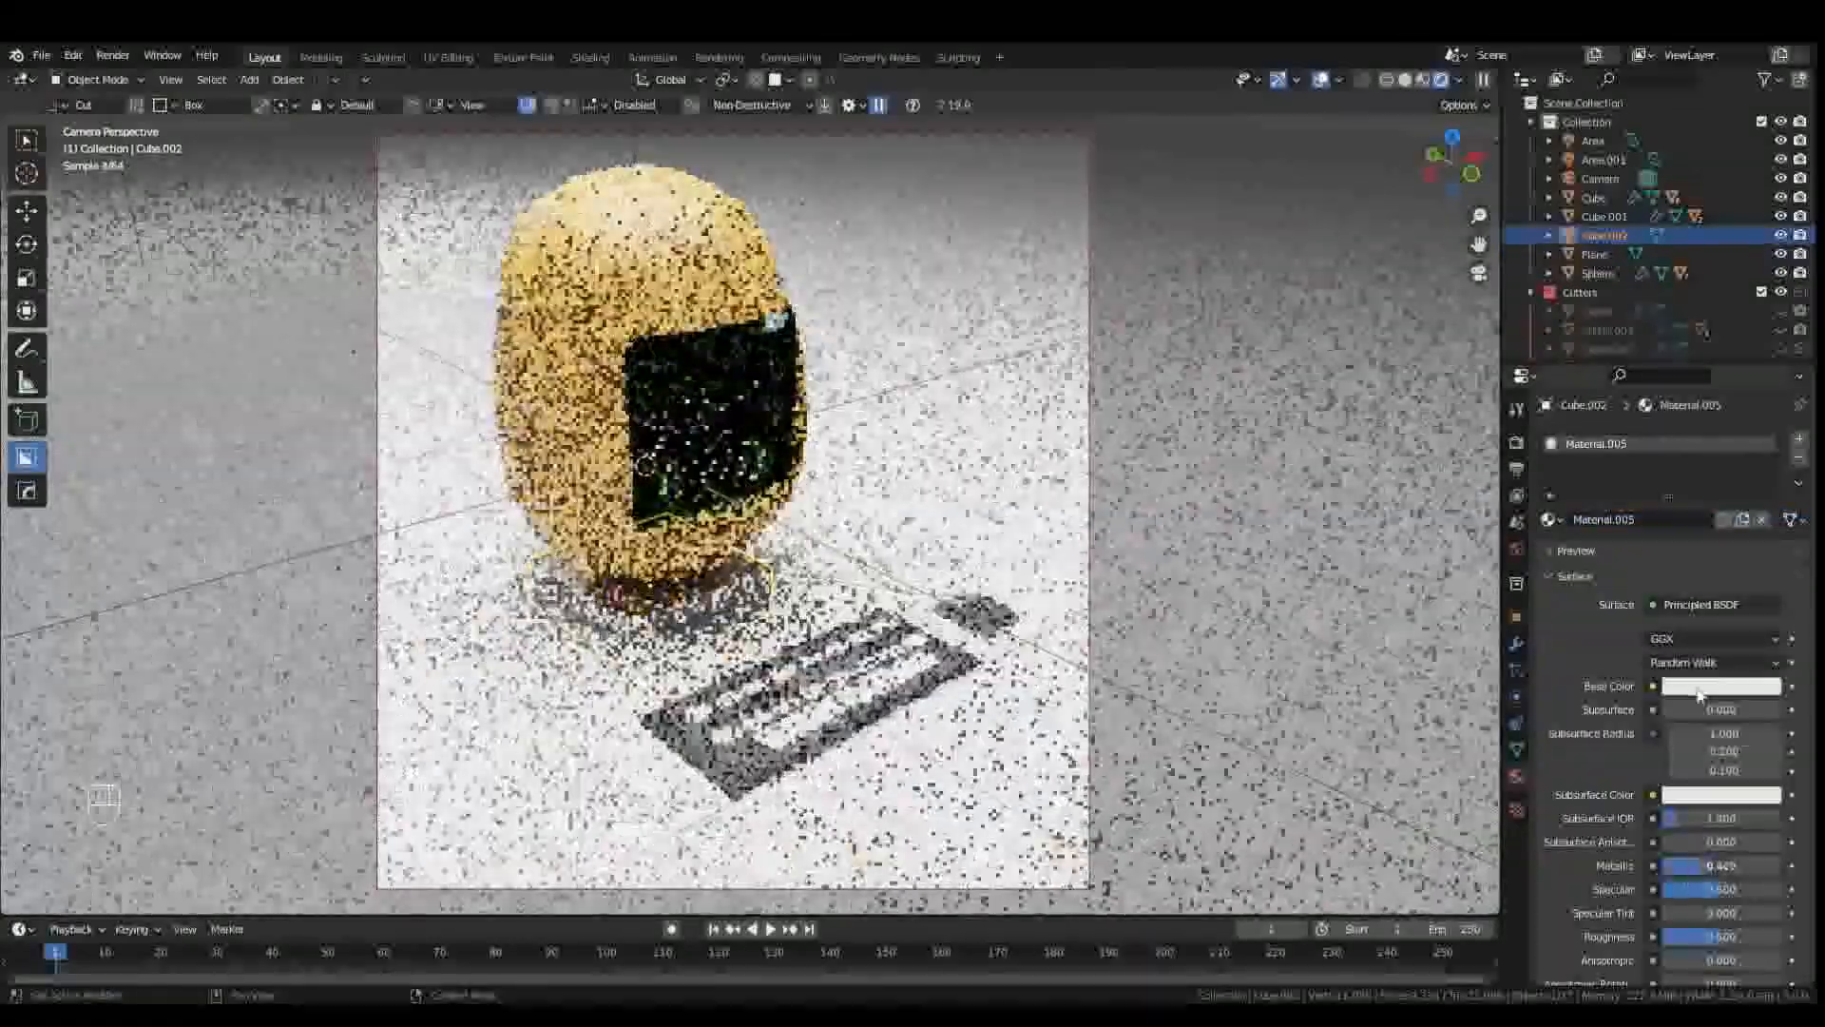
left_click(1704, 686)
left_click_drag(1764, 418, 1764, 463)
- Give the ground plane a new material with a light orange base color, metallic 0.197 and roughness 0.437
left_click(1344, 745)
mouse_move(1213, 648)
middle_mouse_down()
mouse_move(1234, 607)
mouse_move(1243, 658)
middle_mouse_up()
left_click(1656, 520)
left_click(1697, 686)
mouse_move(1686, 483)
left_mouse_down()
mouse_move(1667, 487)
mouse_move(1675, 468)
mouse_move(1704, 506)
left_mouse_up()
left_click_drag(1681, 865, 1704, 866)
left_click_drag(1713, 938, 1706, 937)
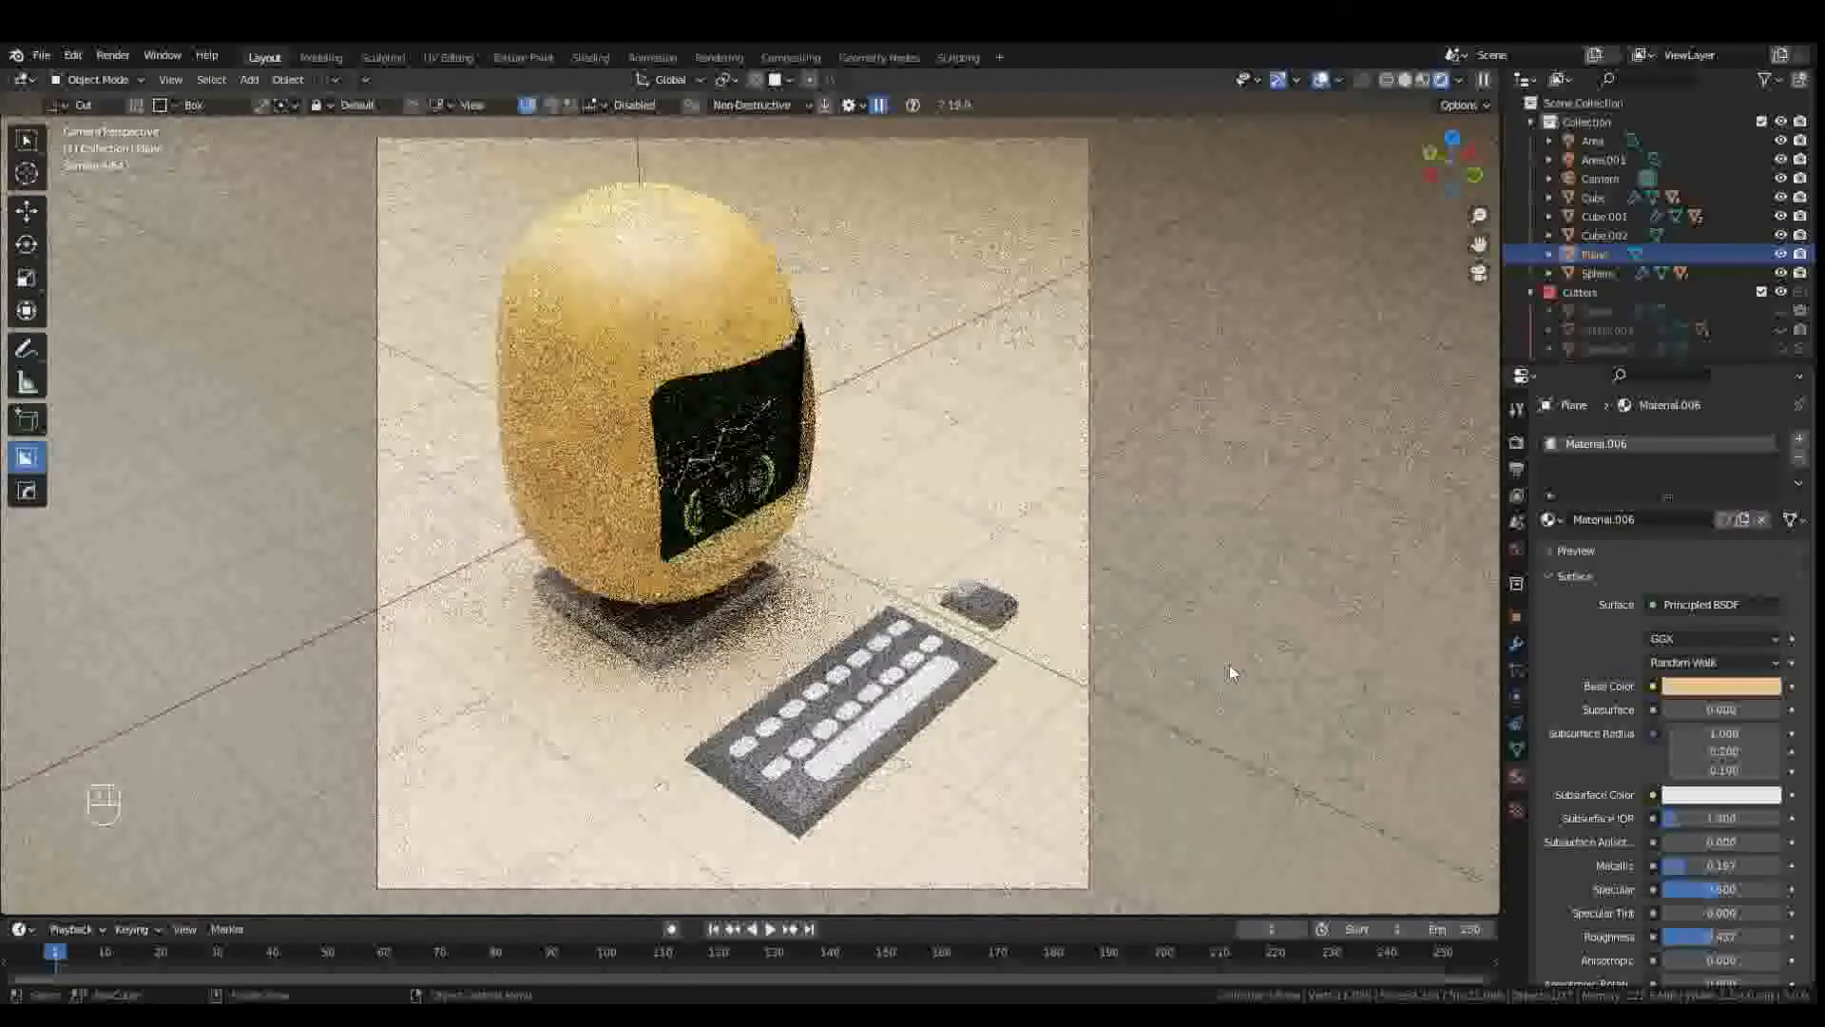
- Scale in the horizontal edge loop near the top of the computer body to taper the dome, and return to object mode
middle_click_drag(1229, 664, 1132, 631)
left_click(1405, 80)
left_click(676, 285)
key("Tab")
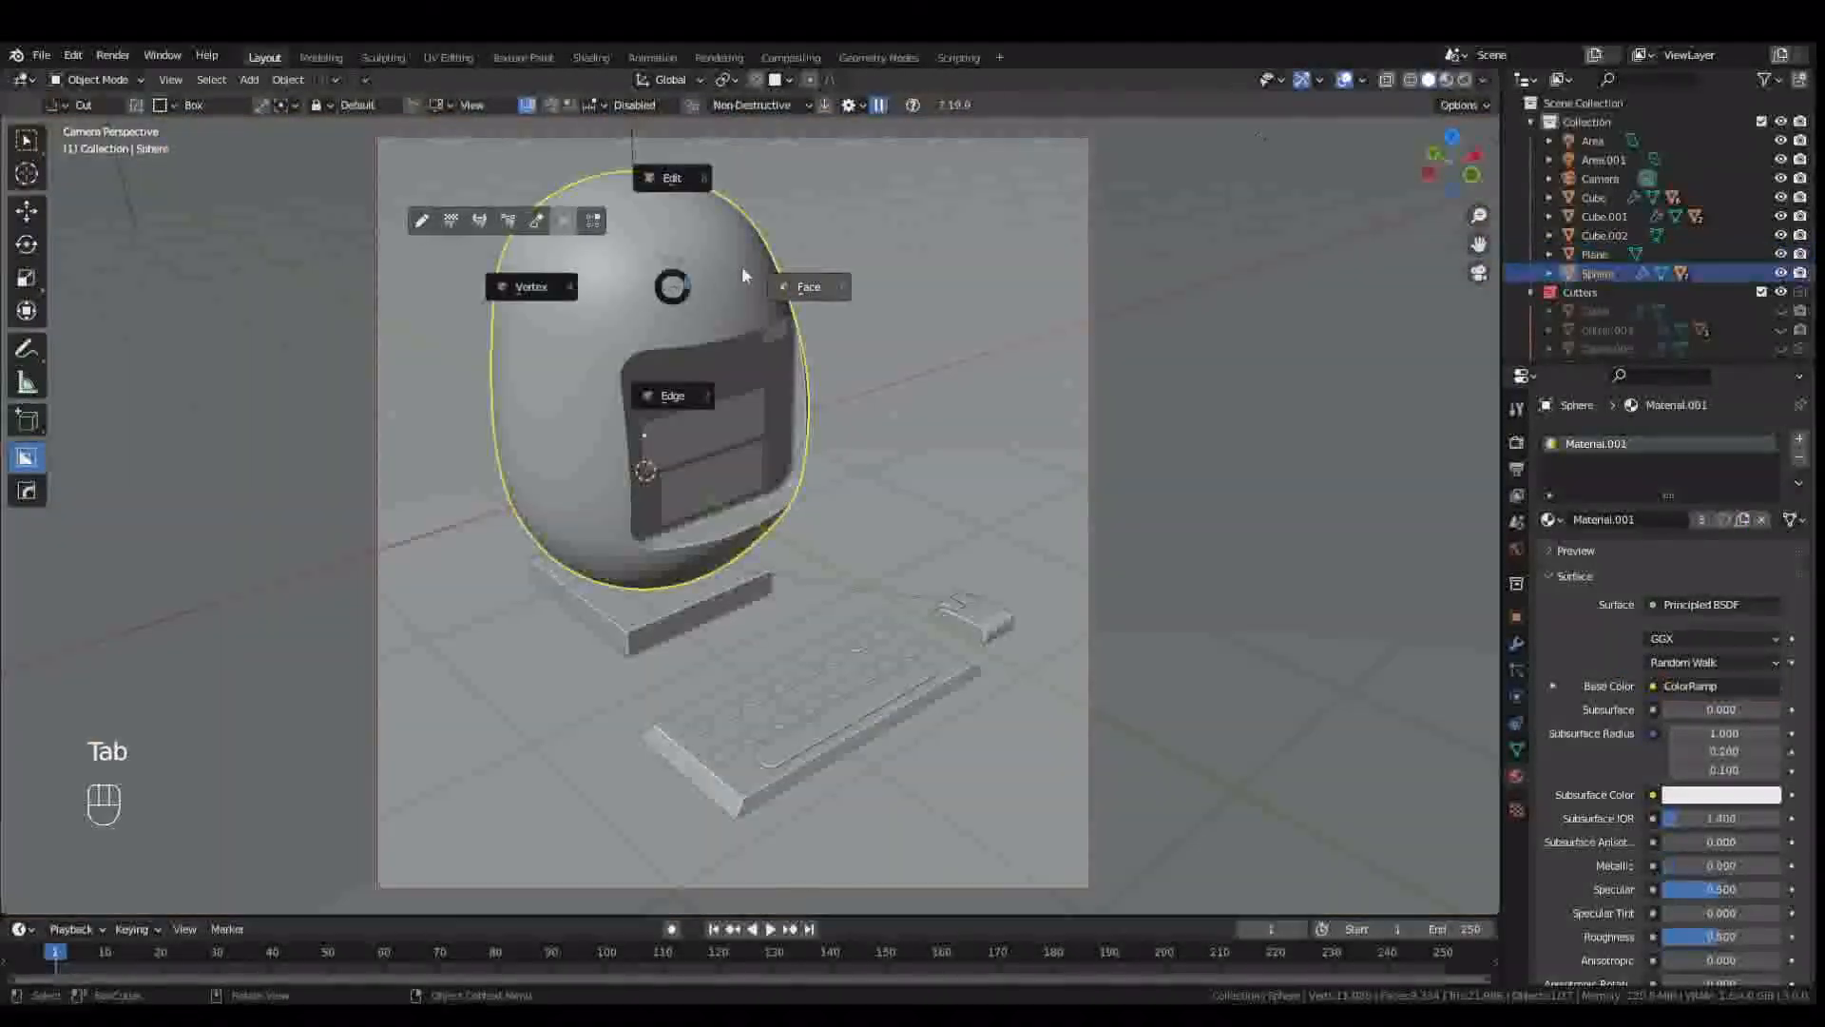
key("Tab")
key("Tab")
key("z")
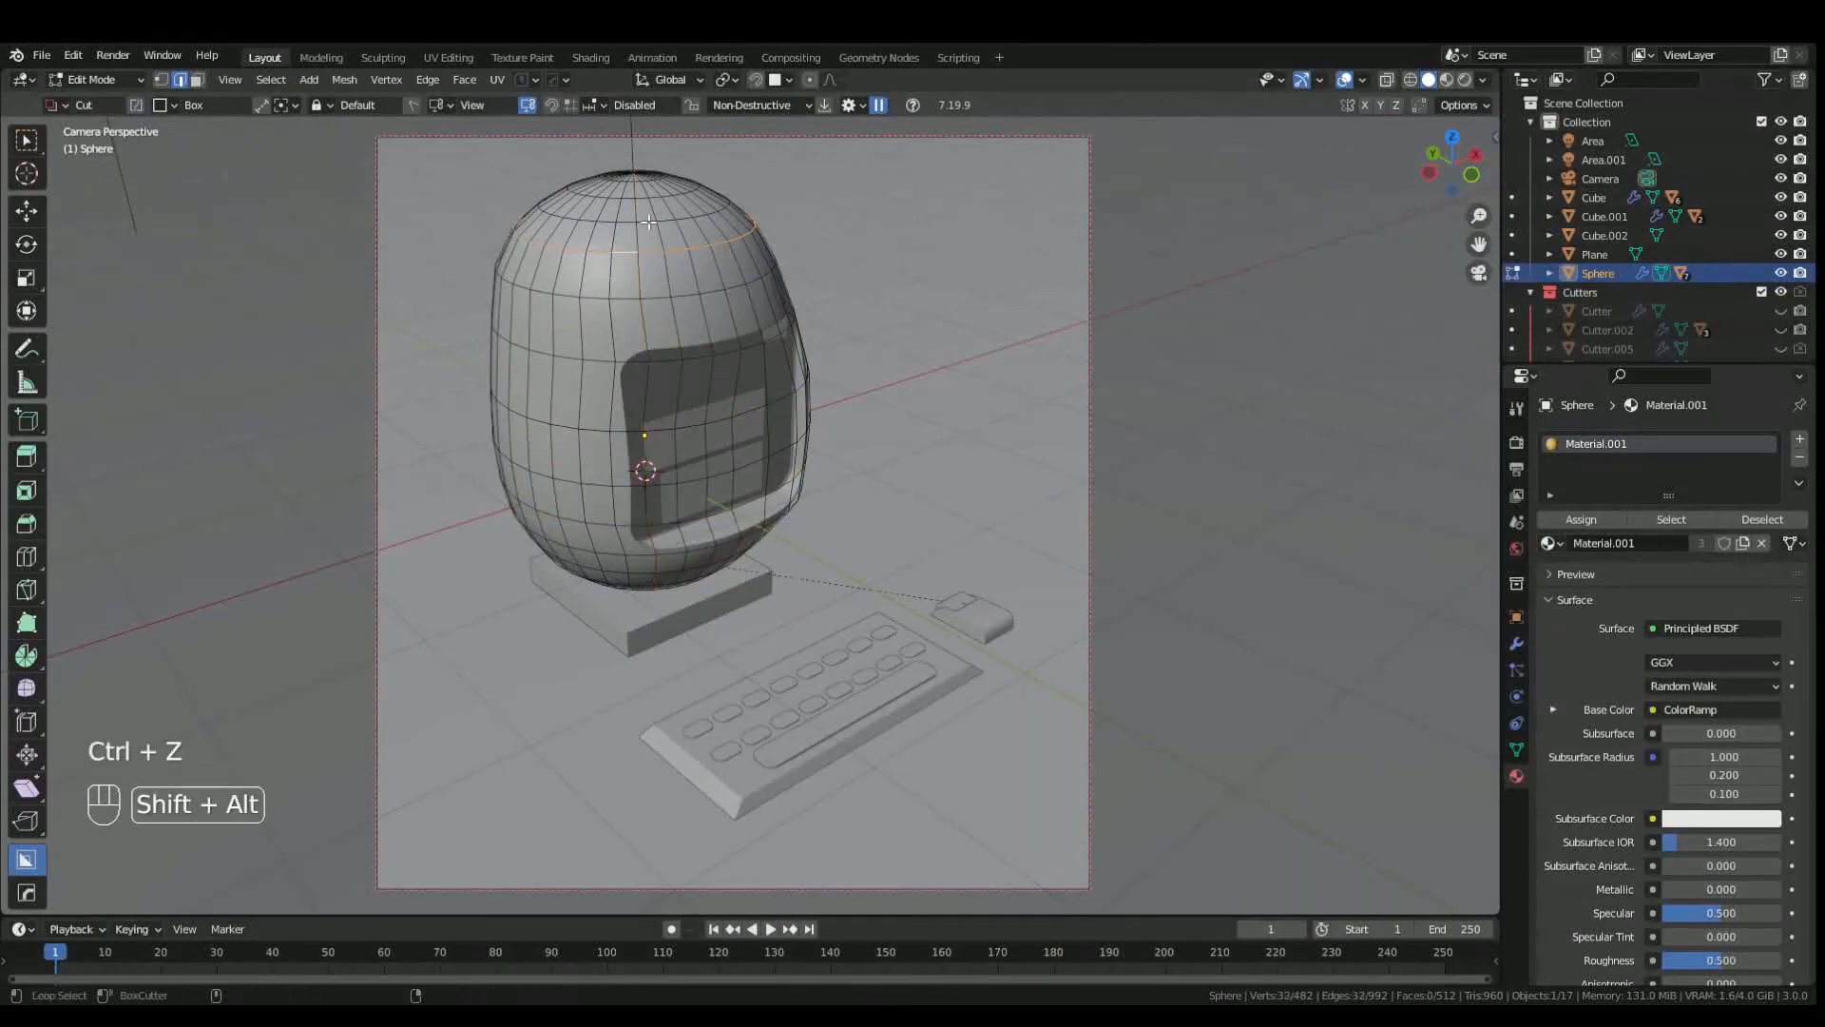
key("s")
left_click(708, 293)
left_click(1464, 80)
key("Tab")
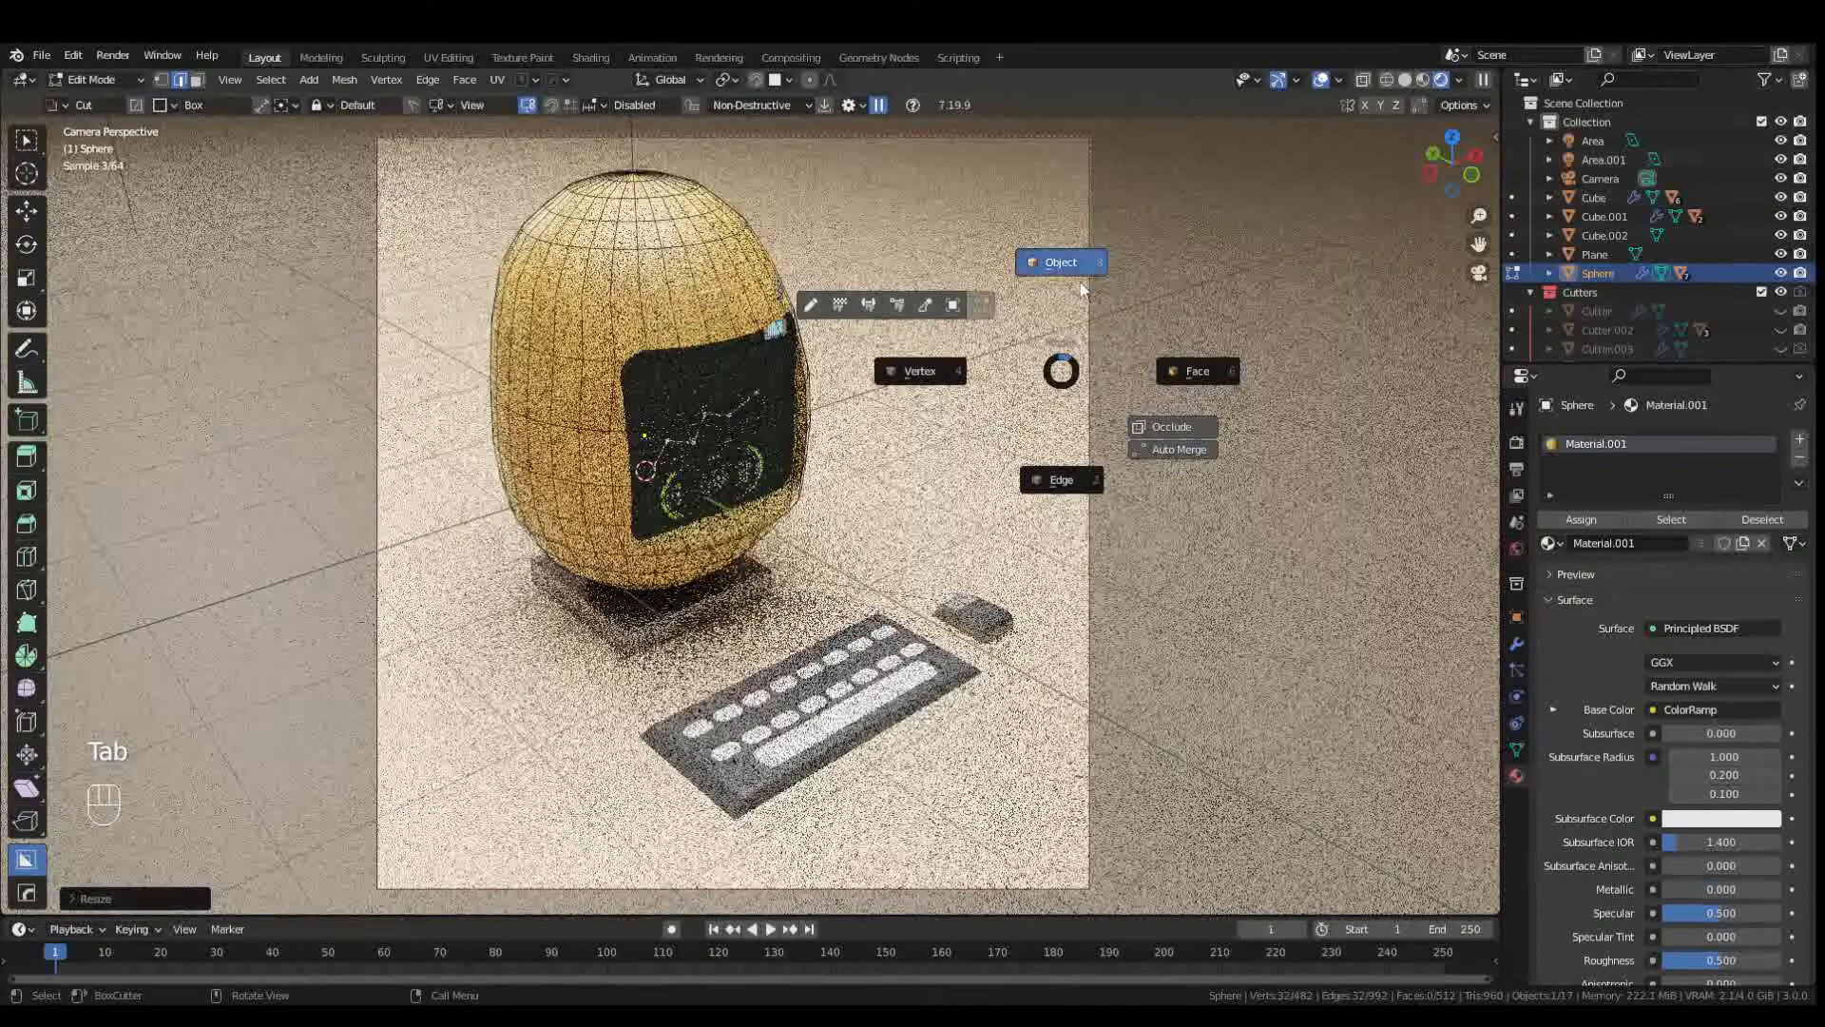
left_click(1061, 262)
- Insert the Sanctus-SF01_233 circular graph decal onto the computer's screen
left_click(1422, 80)
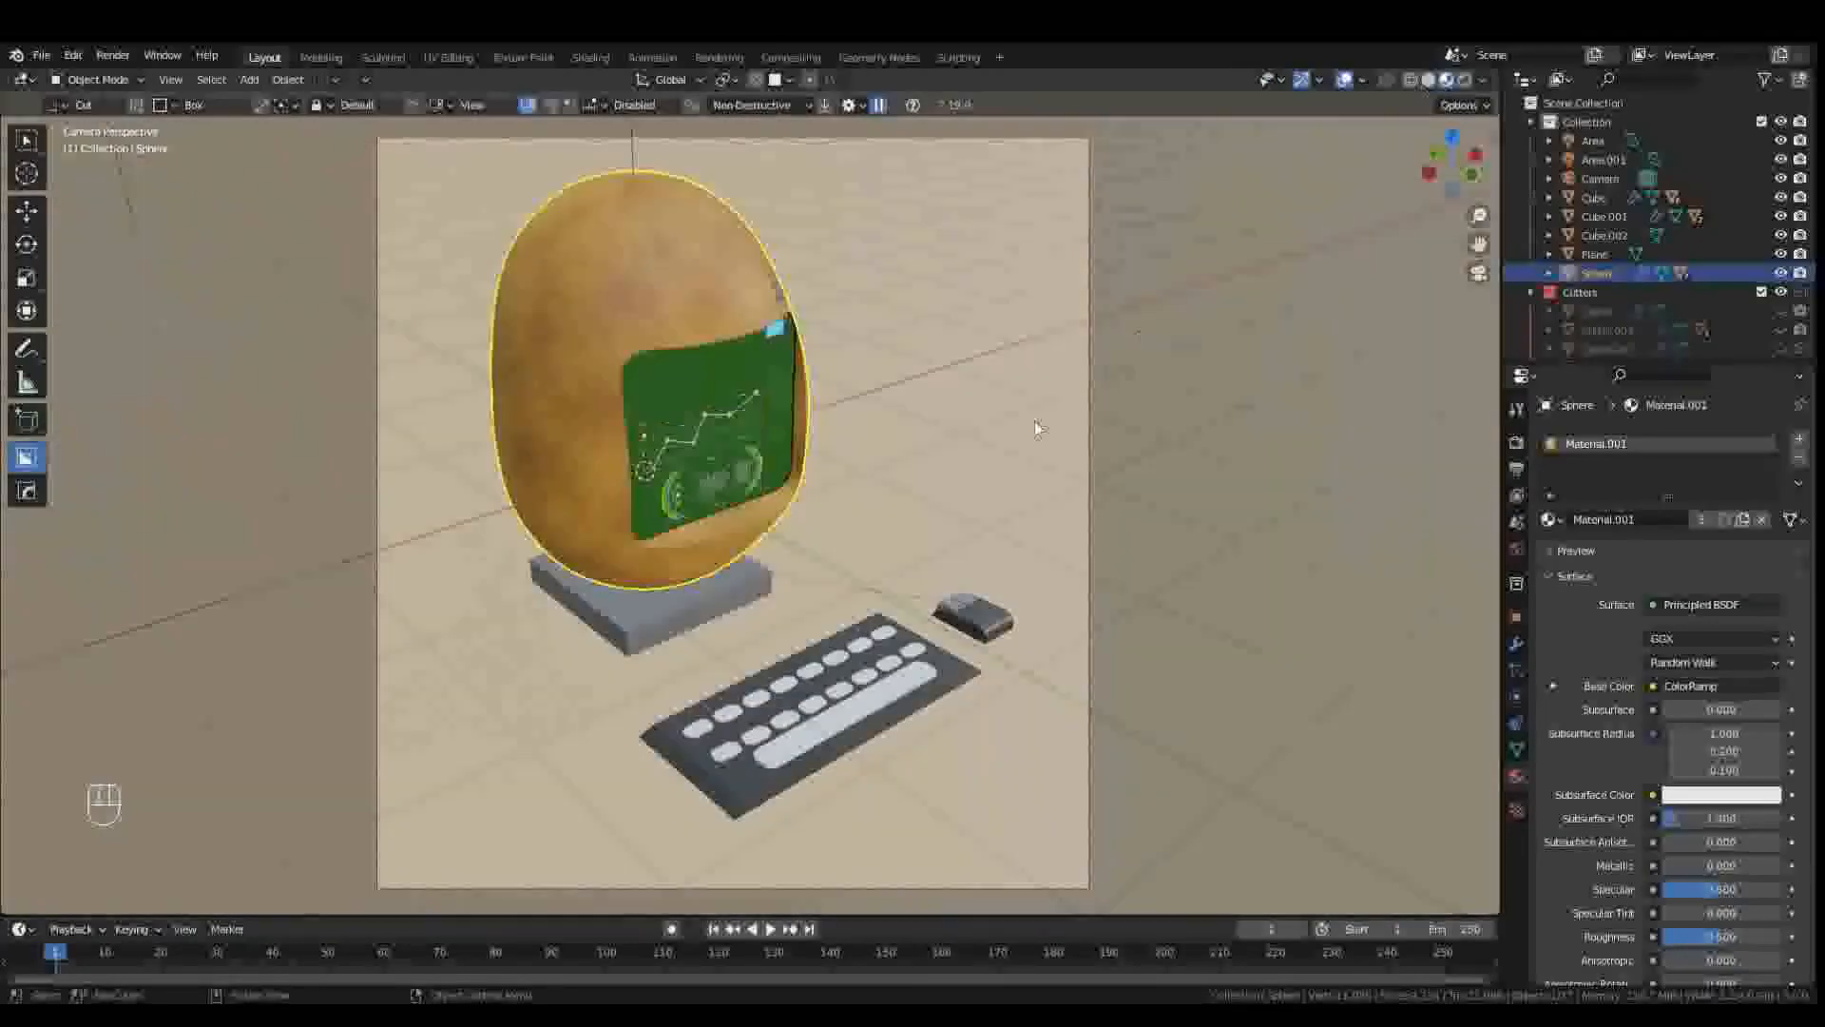
key("KP_0")
left_click(686, 435)
key("v")
left_click(935, 589)
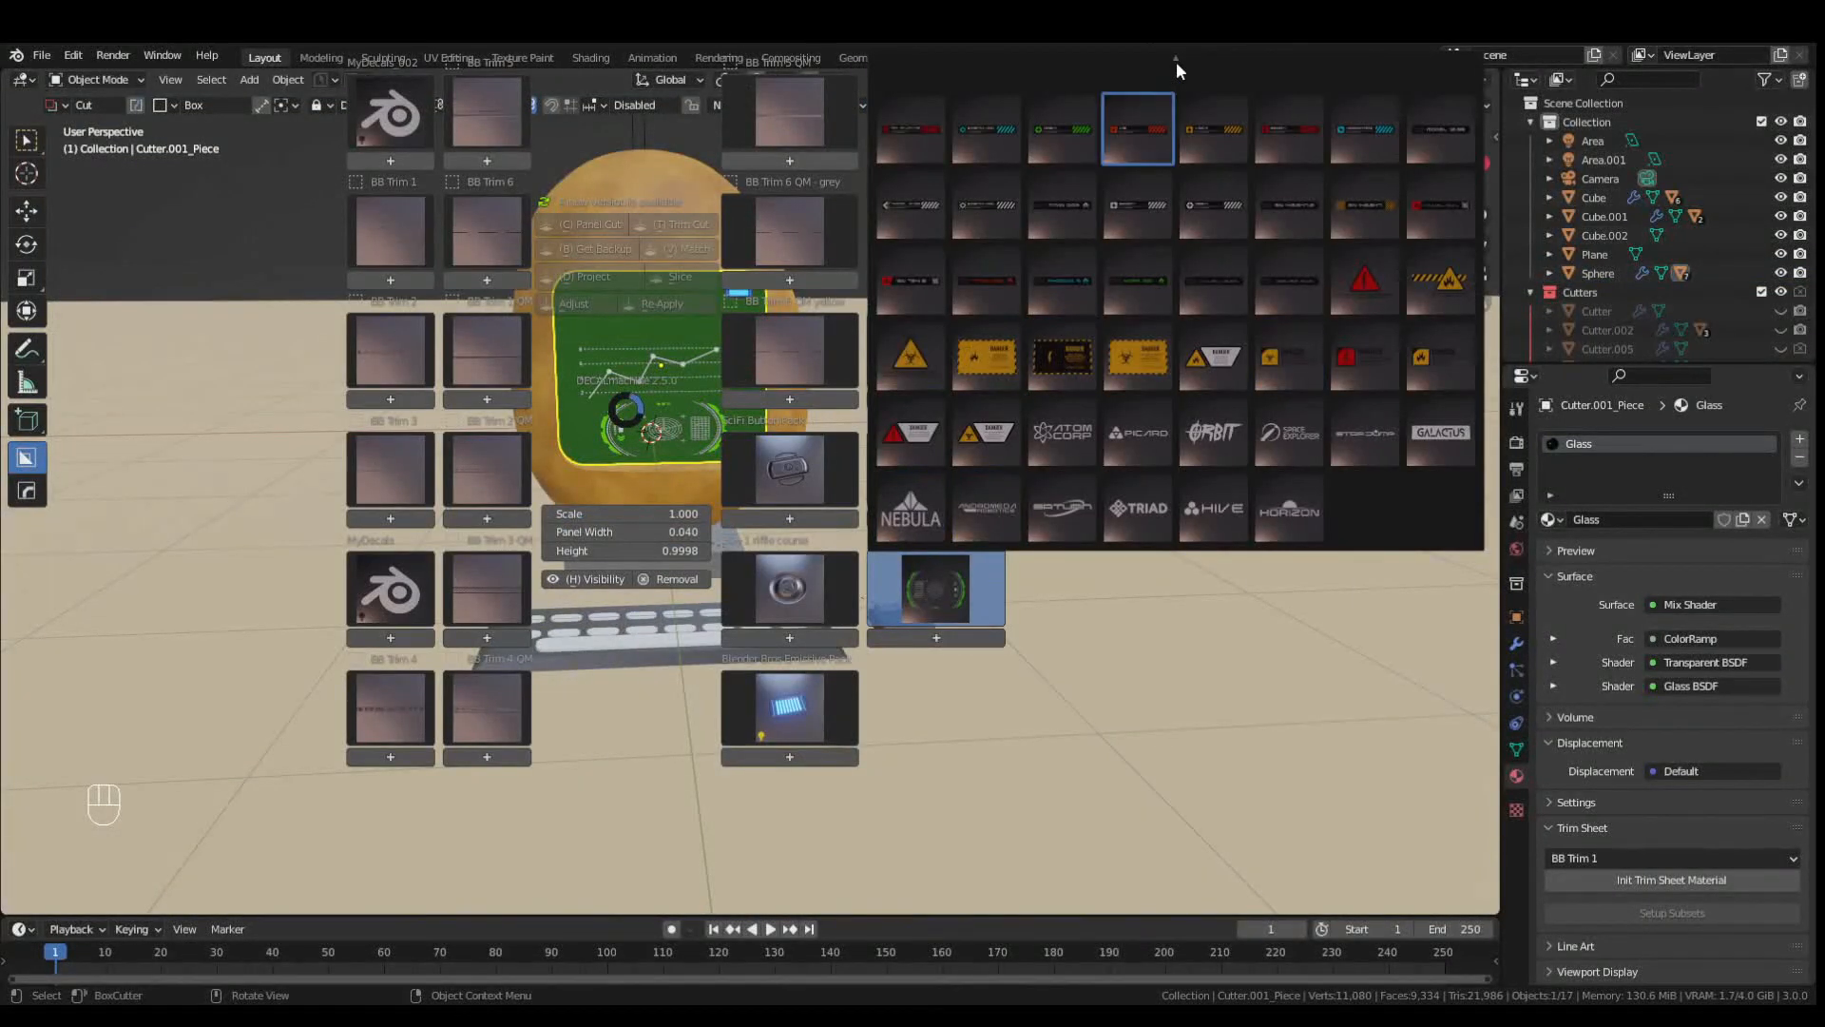
left_click(920, 273)
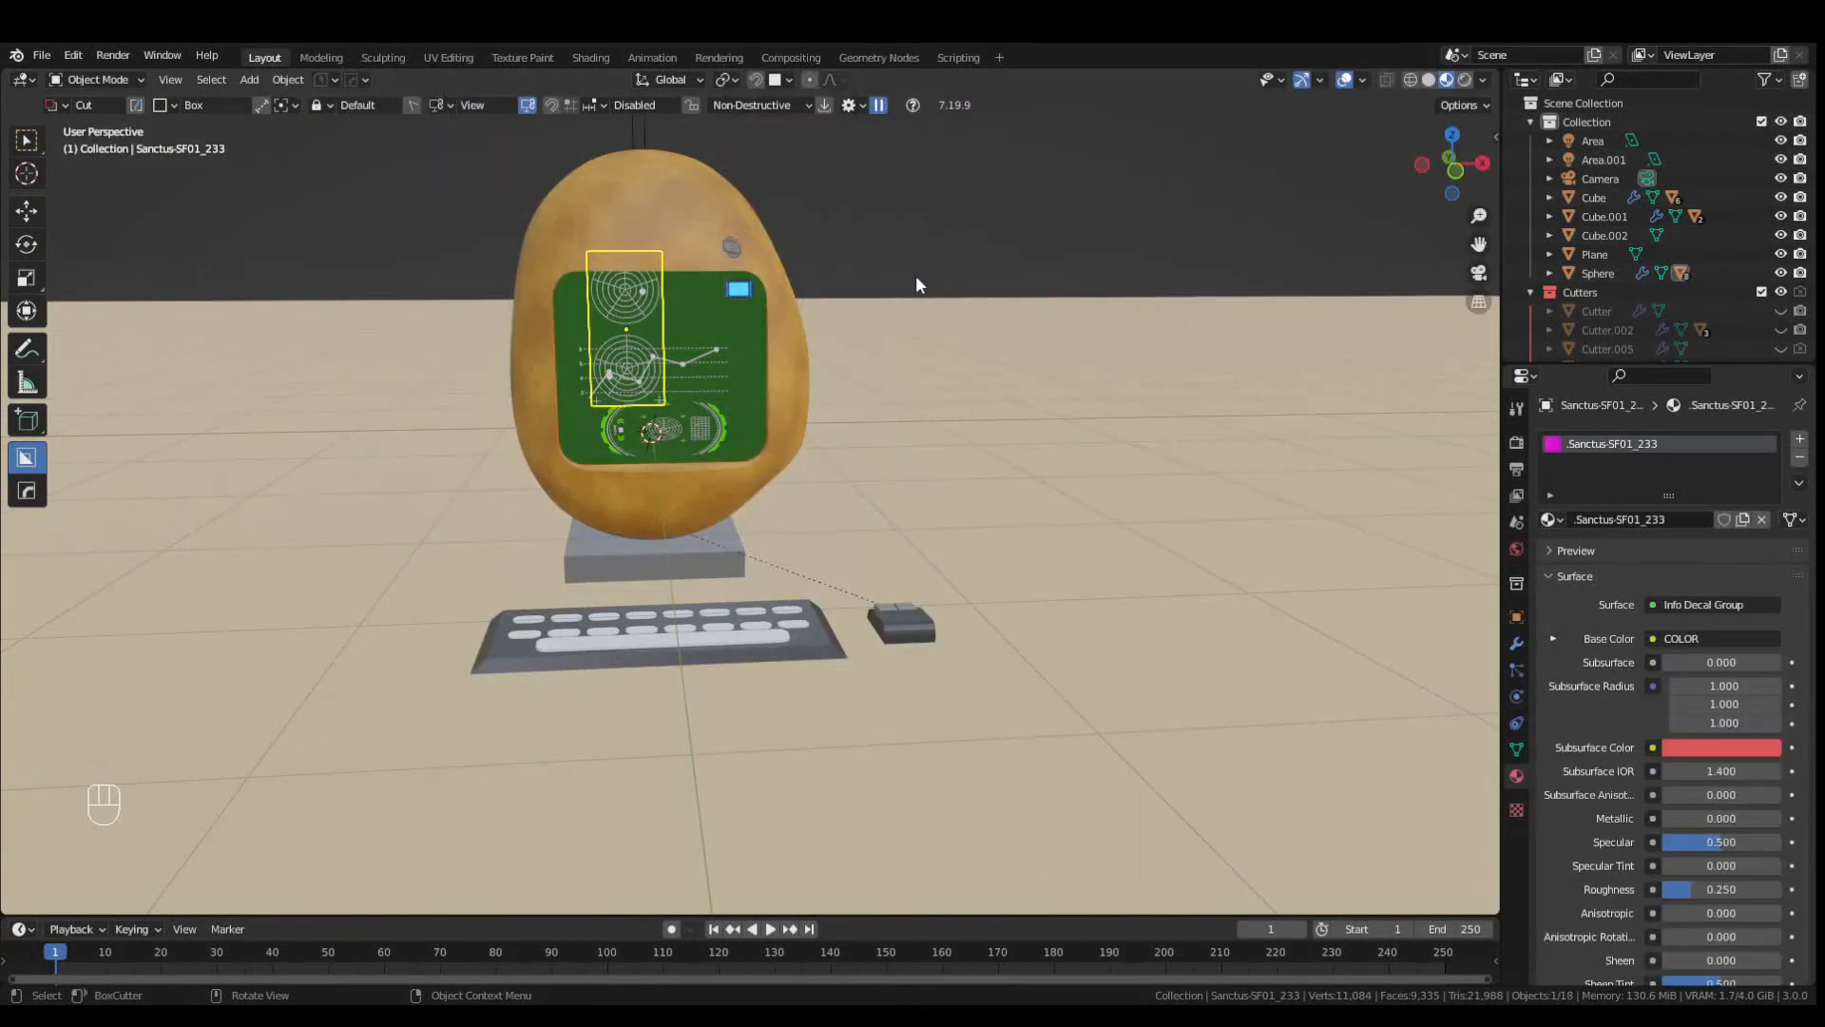
- Fit the circular graph decal horizontally above the line chart, project it onto the screen, and show the rendered camera view
key("g")
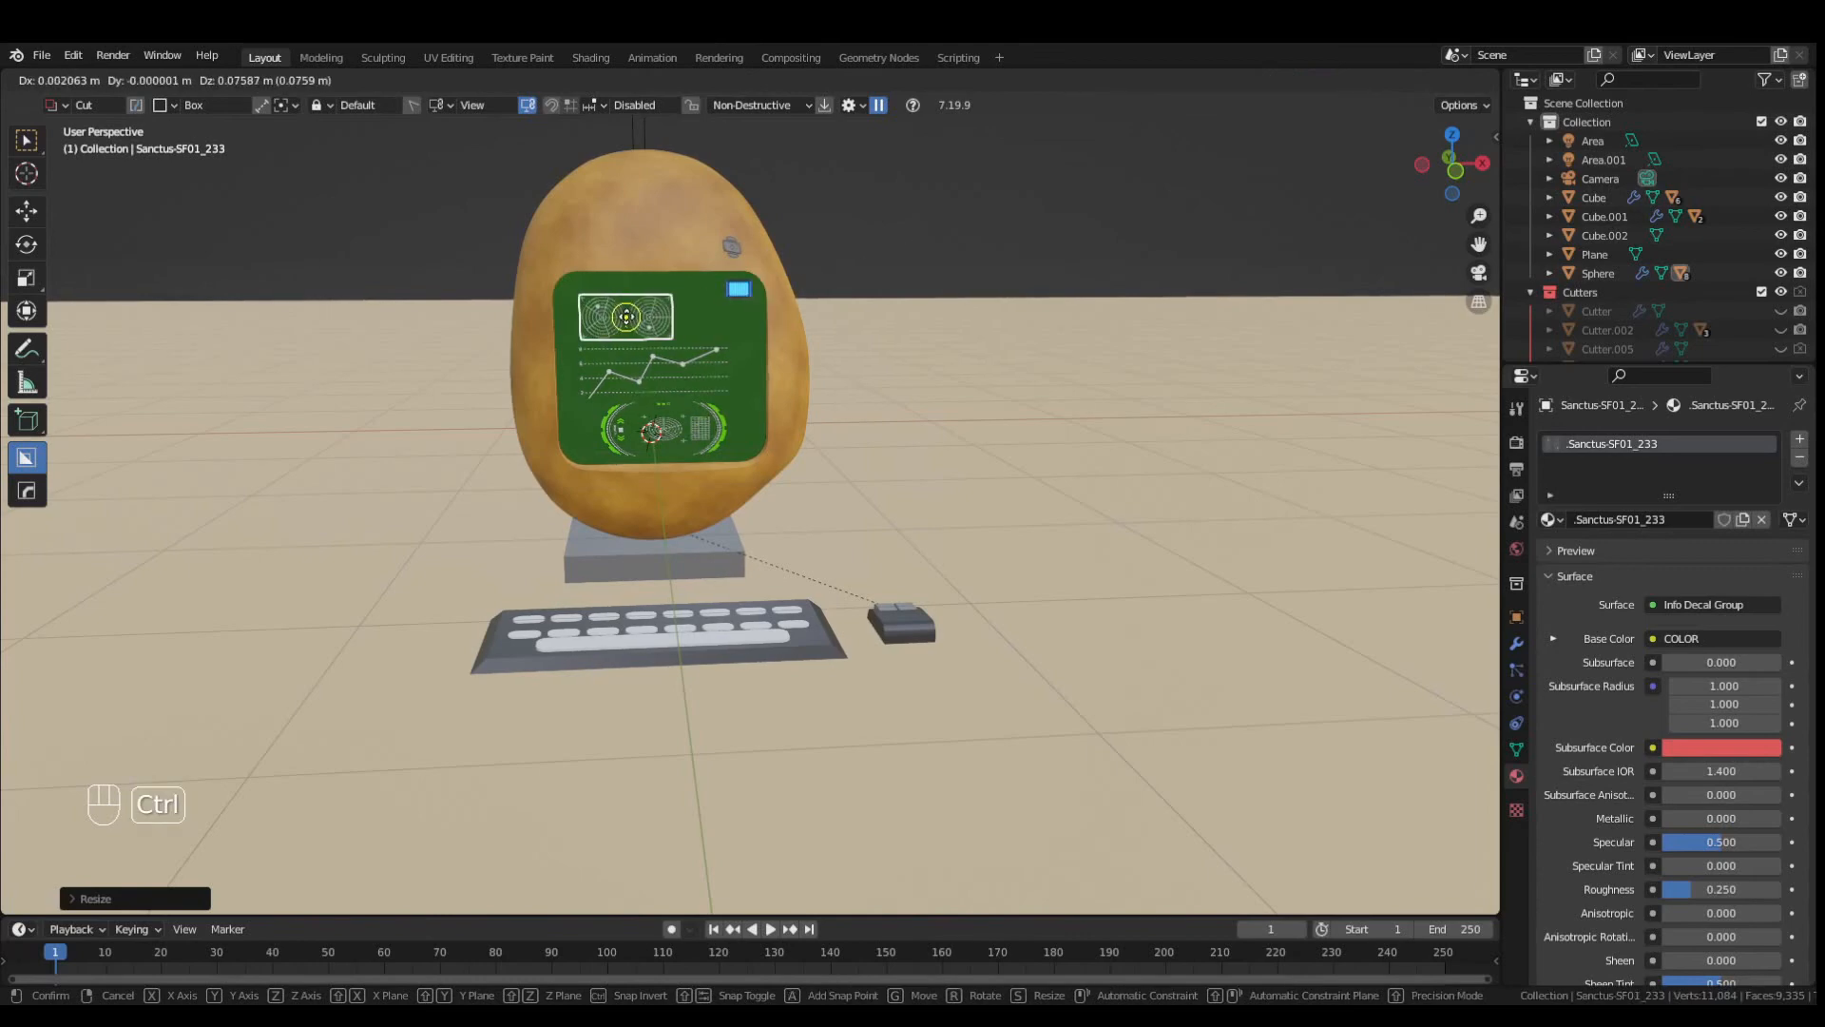
key("y")
left_click(615, 281)
key("KP_0")
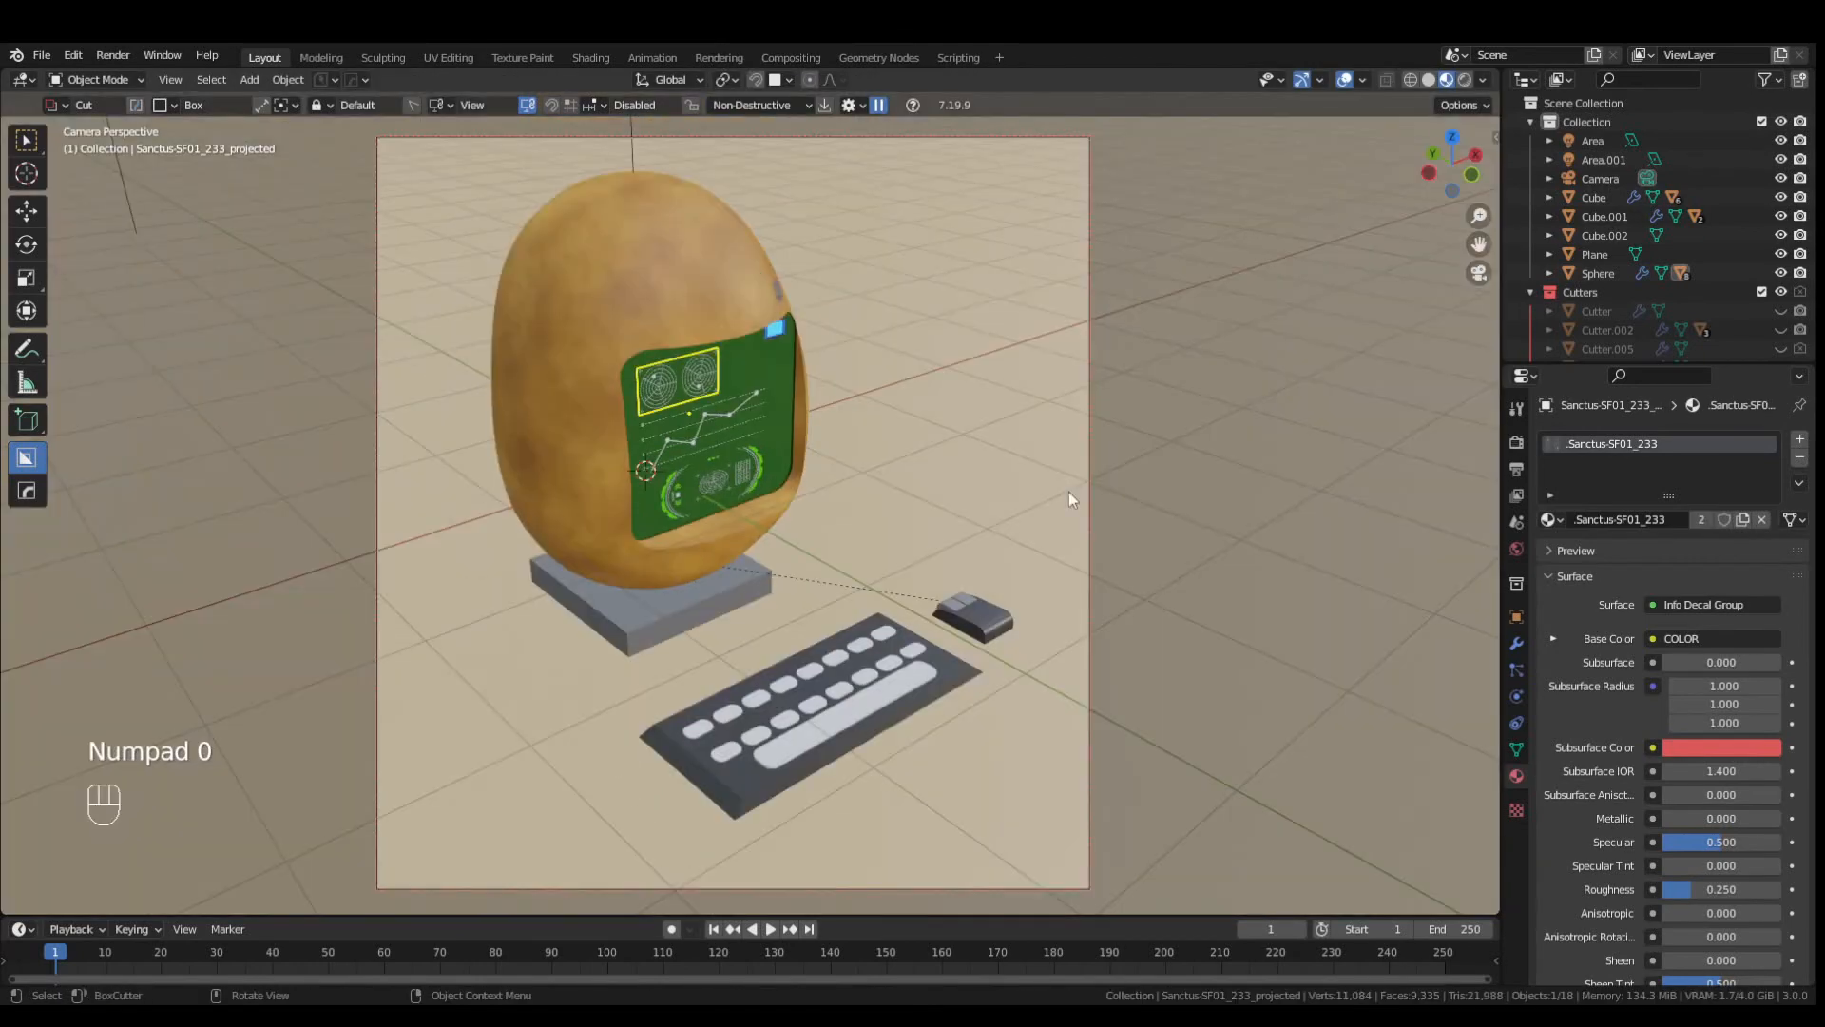
left_click(1173, 578)
left_click(1464, 80)
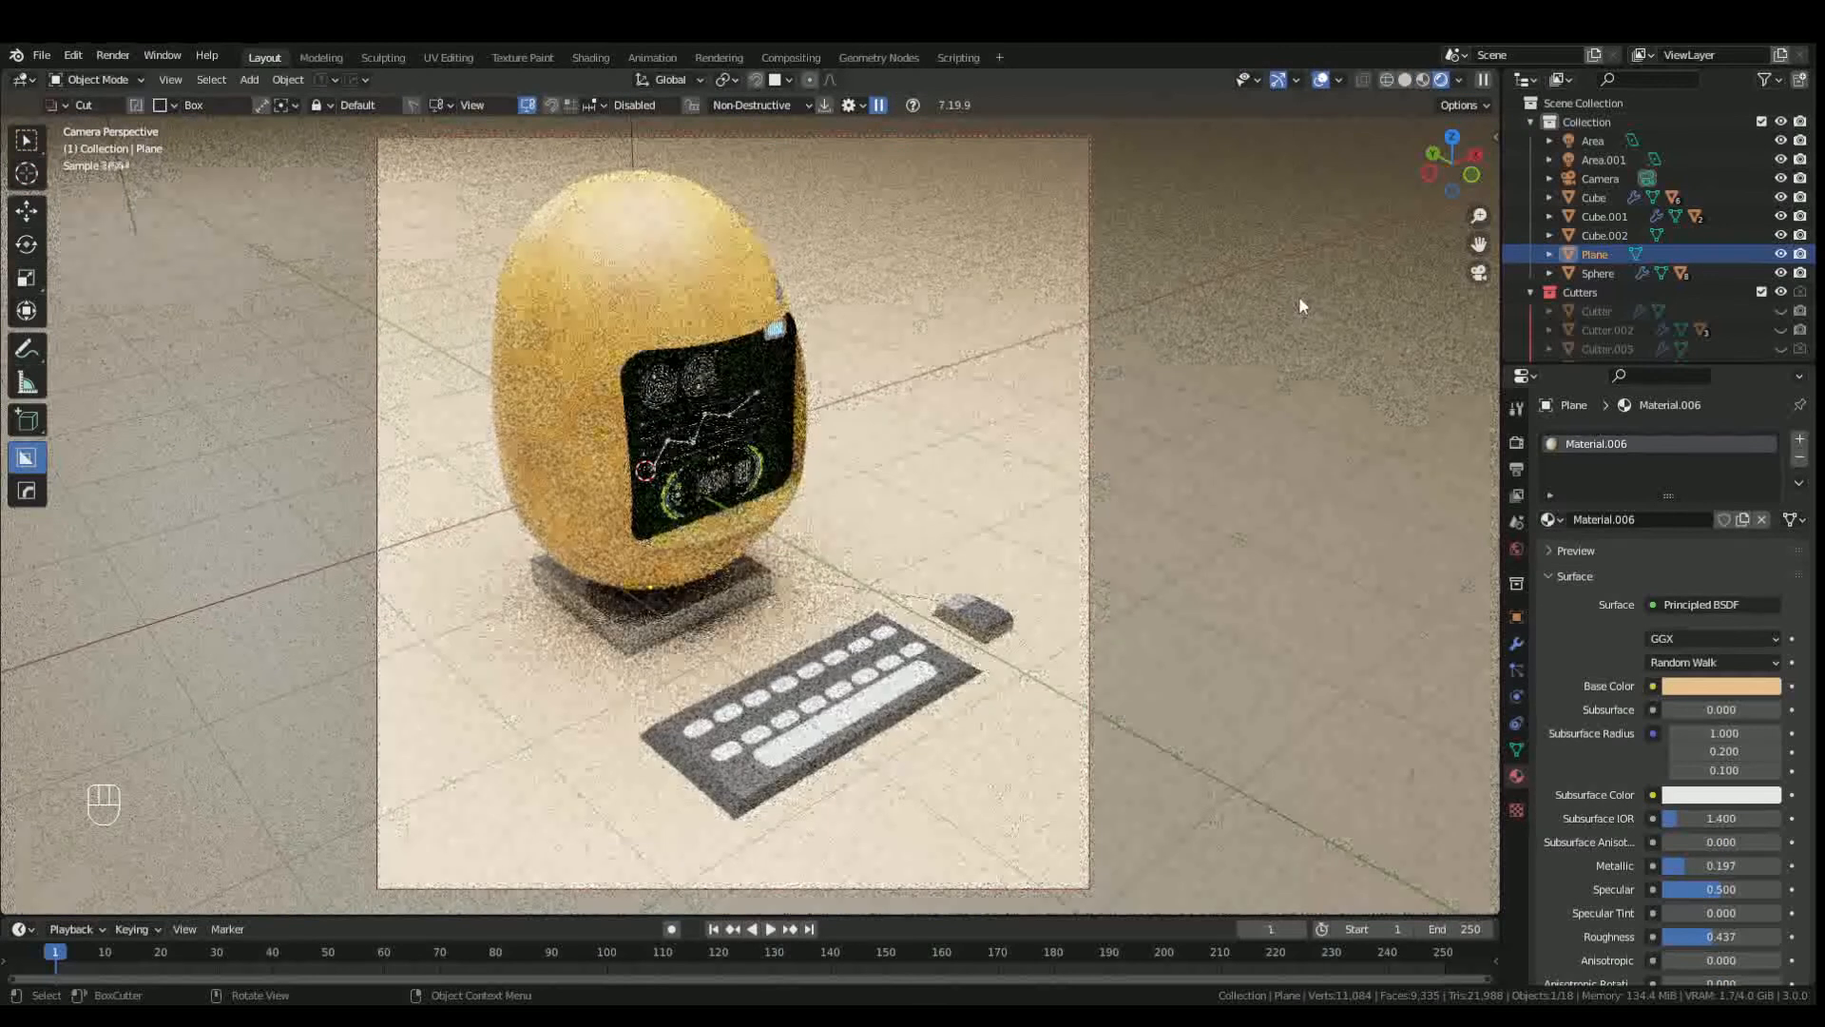
- Try lowering the keyboard along the global Z axis into the ground plane
left_click(775, 787)
key("g")
key("z")
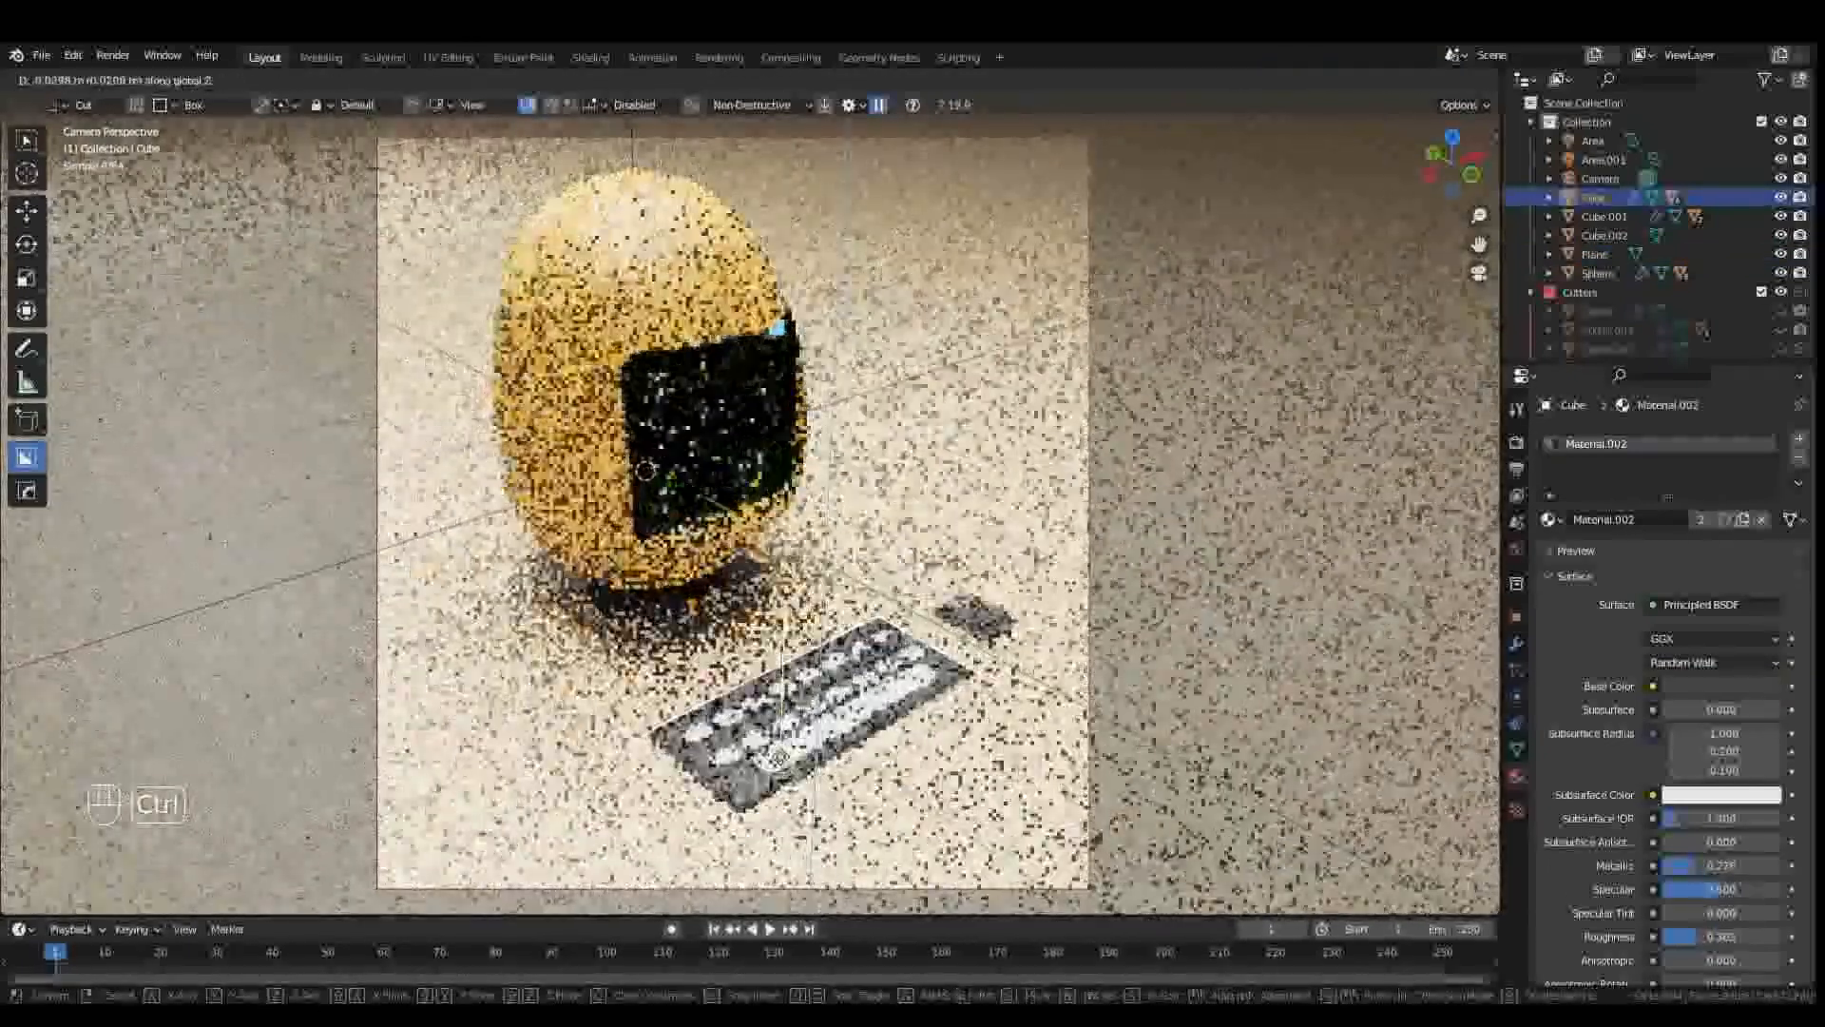
left_click(781, 756)
left_click(1157, 720)
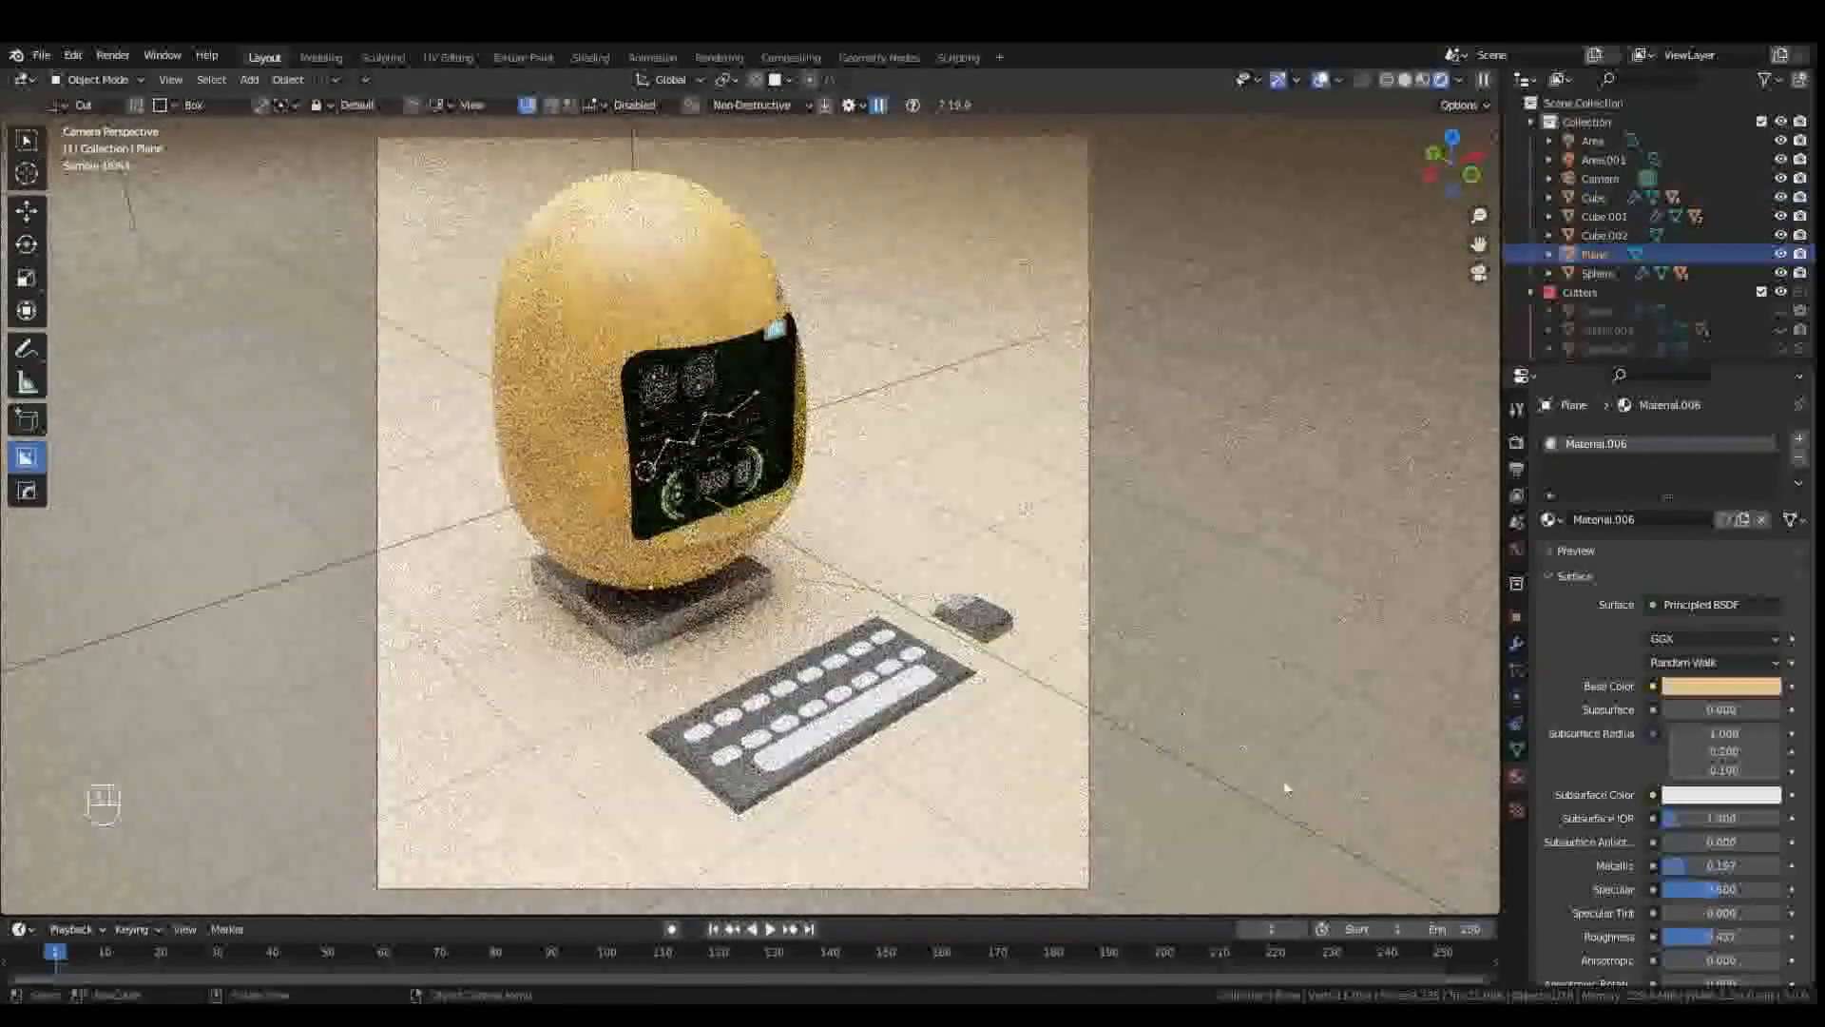
- Give the keyboard's space bar a new material with a darker grey base color
left_click(888, 716)
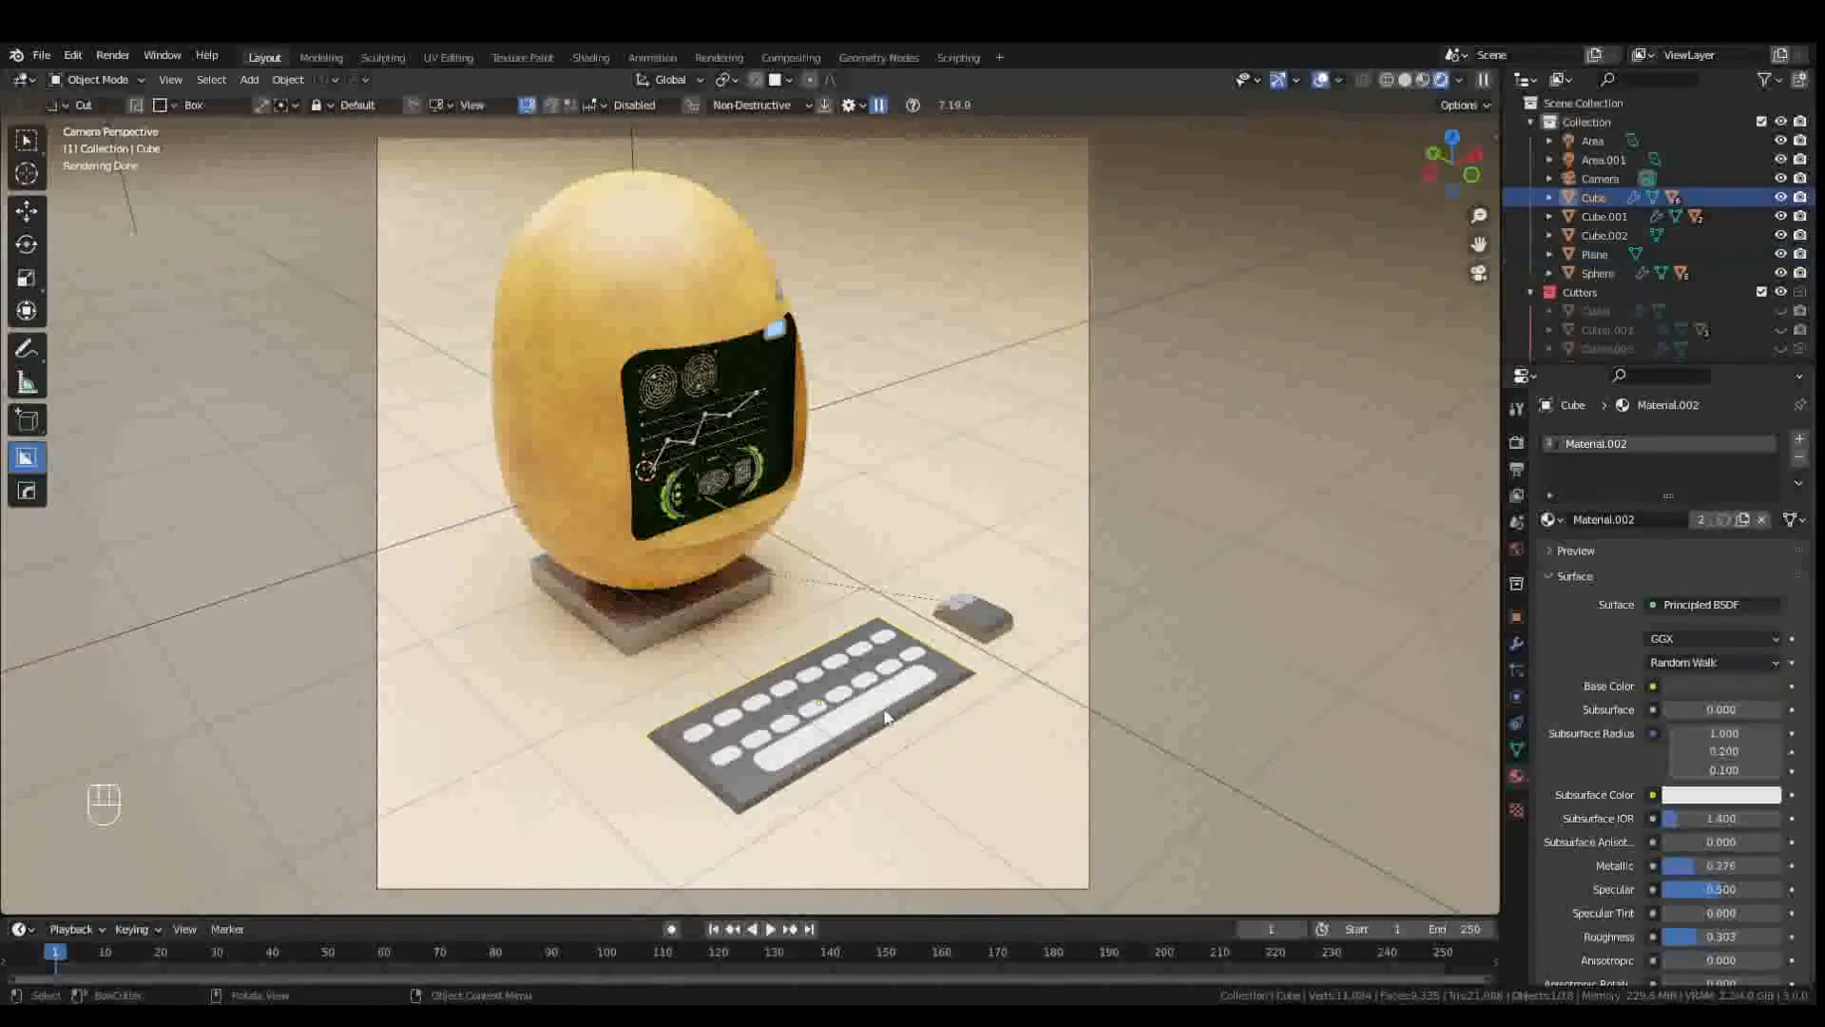
left_click(887, 717)
left_click(1633, 519)
left_click(1722, 687)
left_click_drag(1743, 496, 1743, 464)
- Try the dark keyboard material, Material.002, on the space bar and adjust its base color brightness to 0.050
left_click(1552, 520)
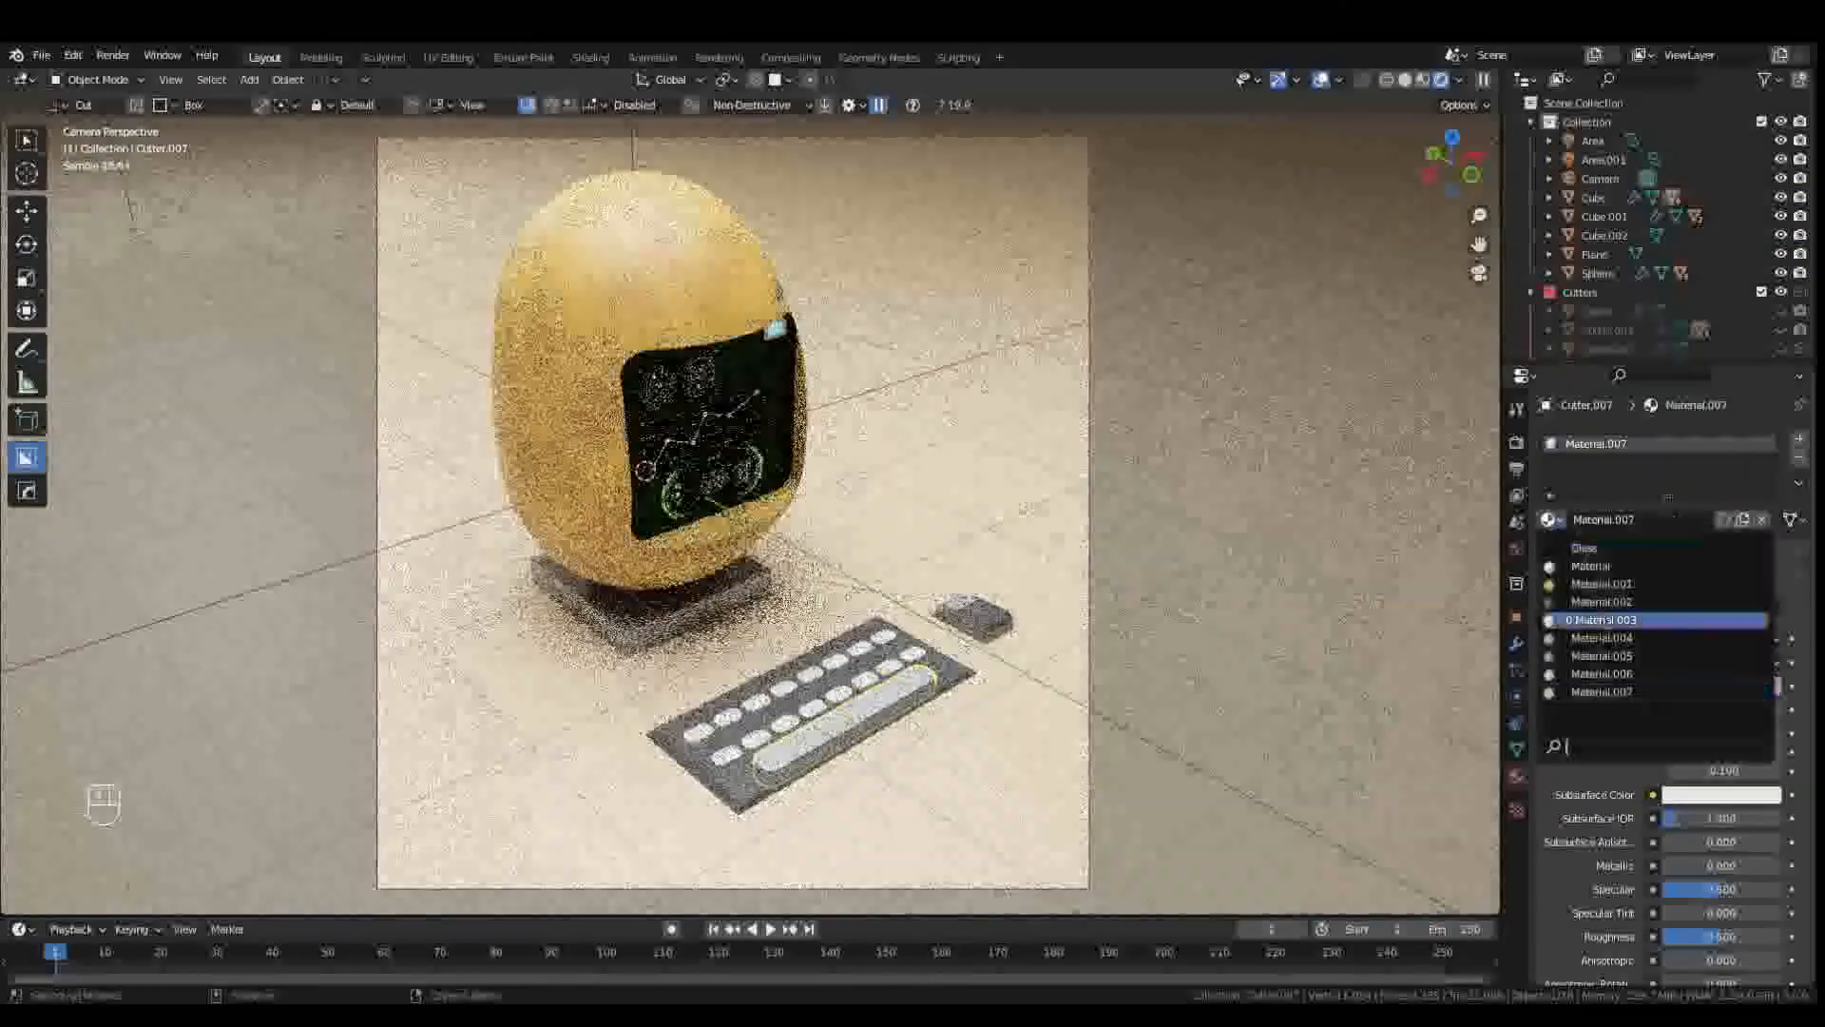
left_click(1589, 603)
left_click(1401, 623)
left_click(846, 724)
left_click(1721, 686)
left_click_drag(1765, 540, 1766, 518)
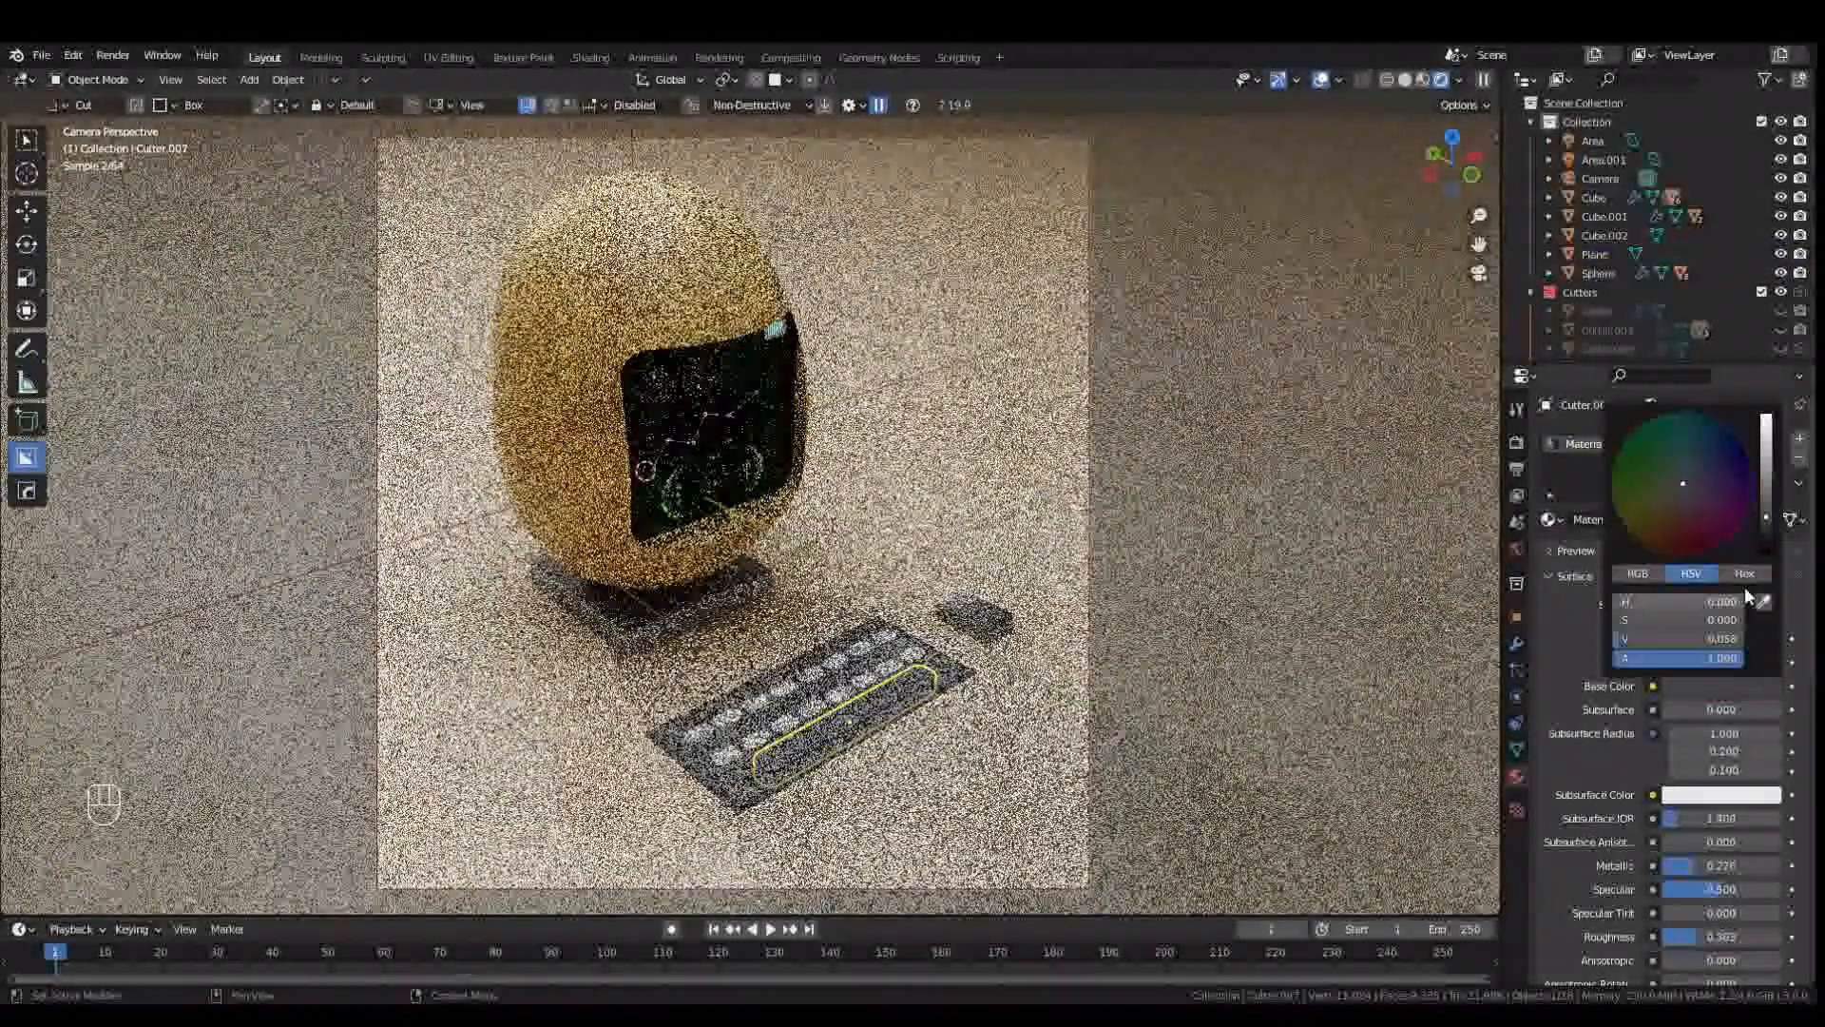
- Apply the grey Material.007 to the small keys so they match the space bar
left_click(1426, 597)
left_click(883, 732)
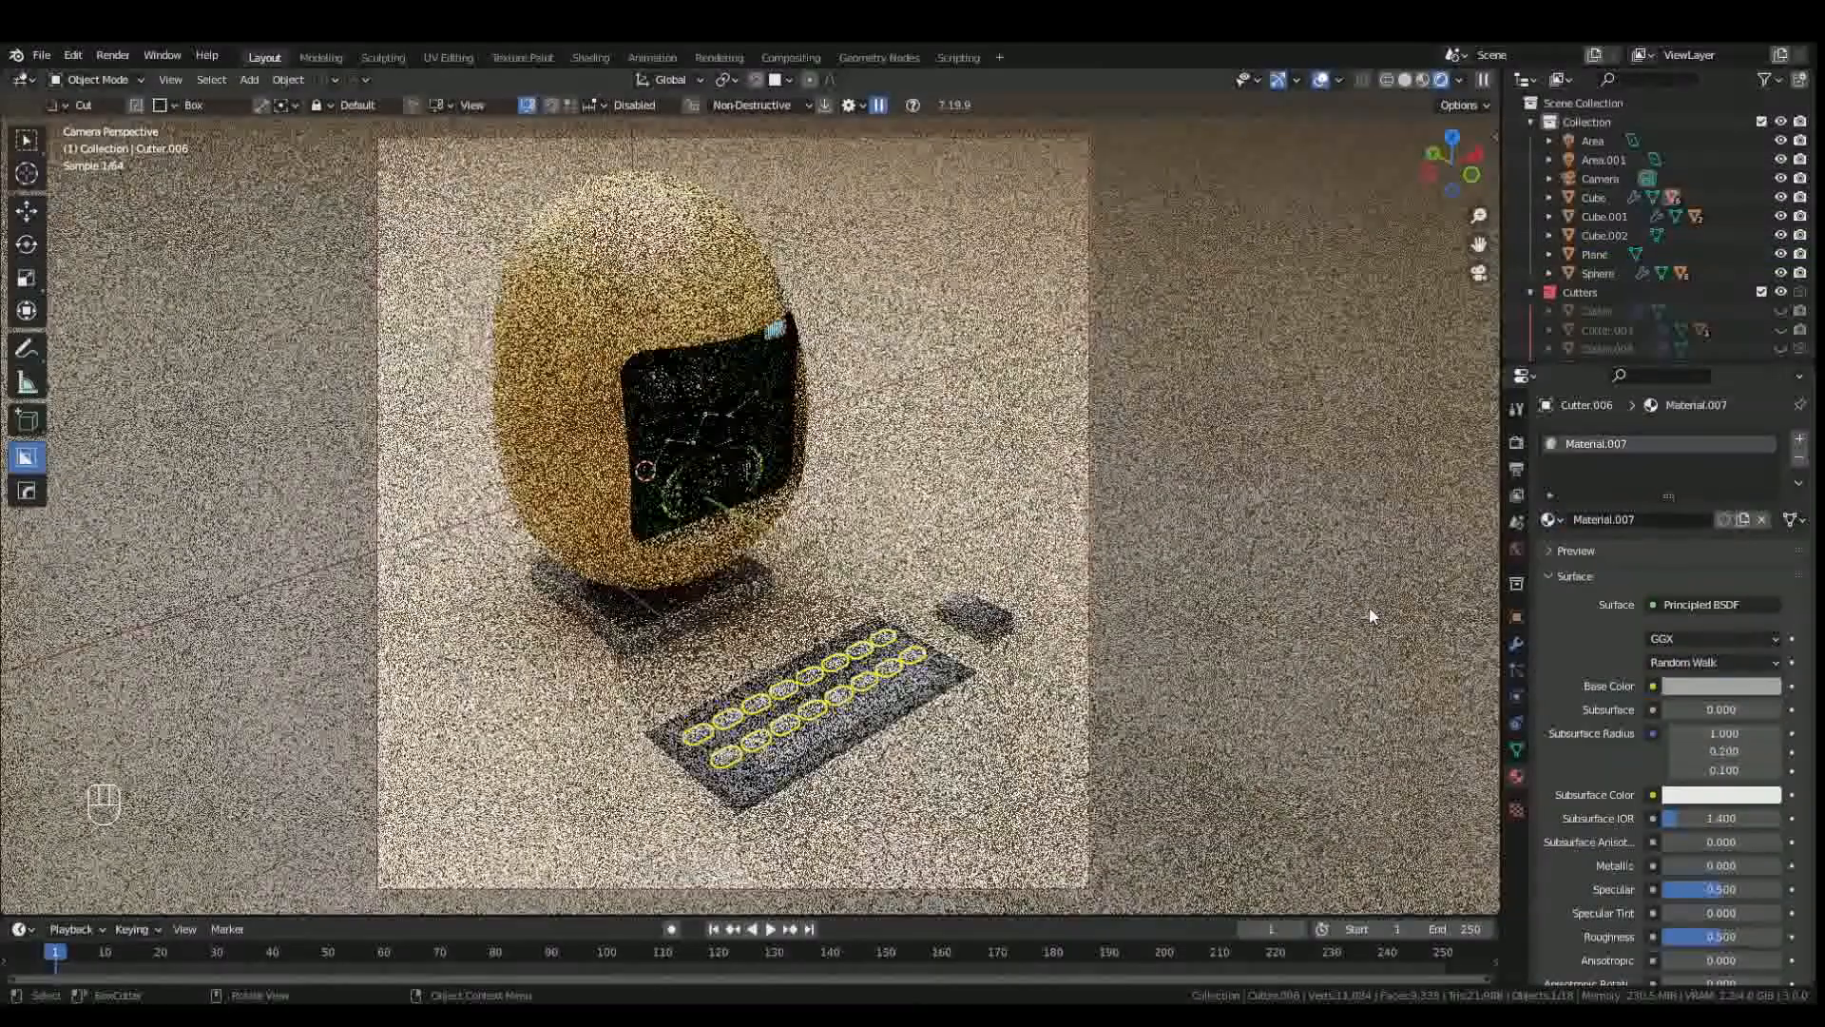
left_click(1293, 576)
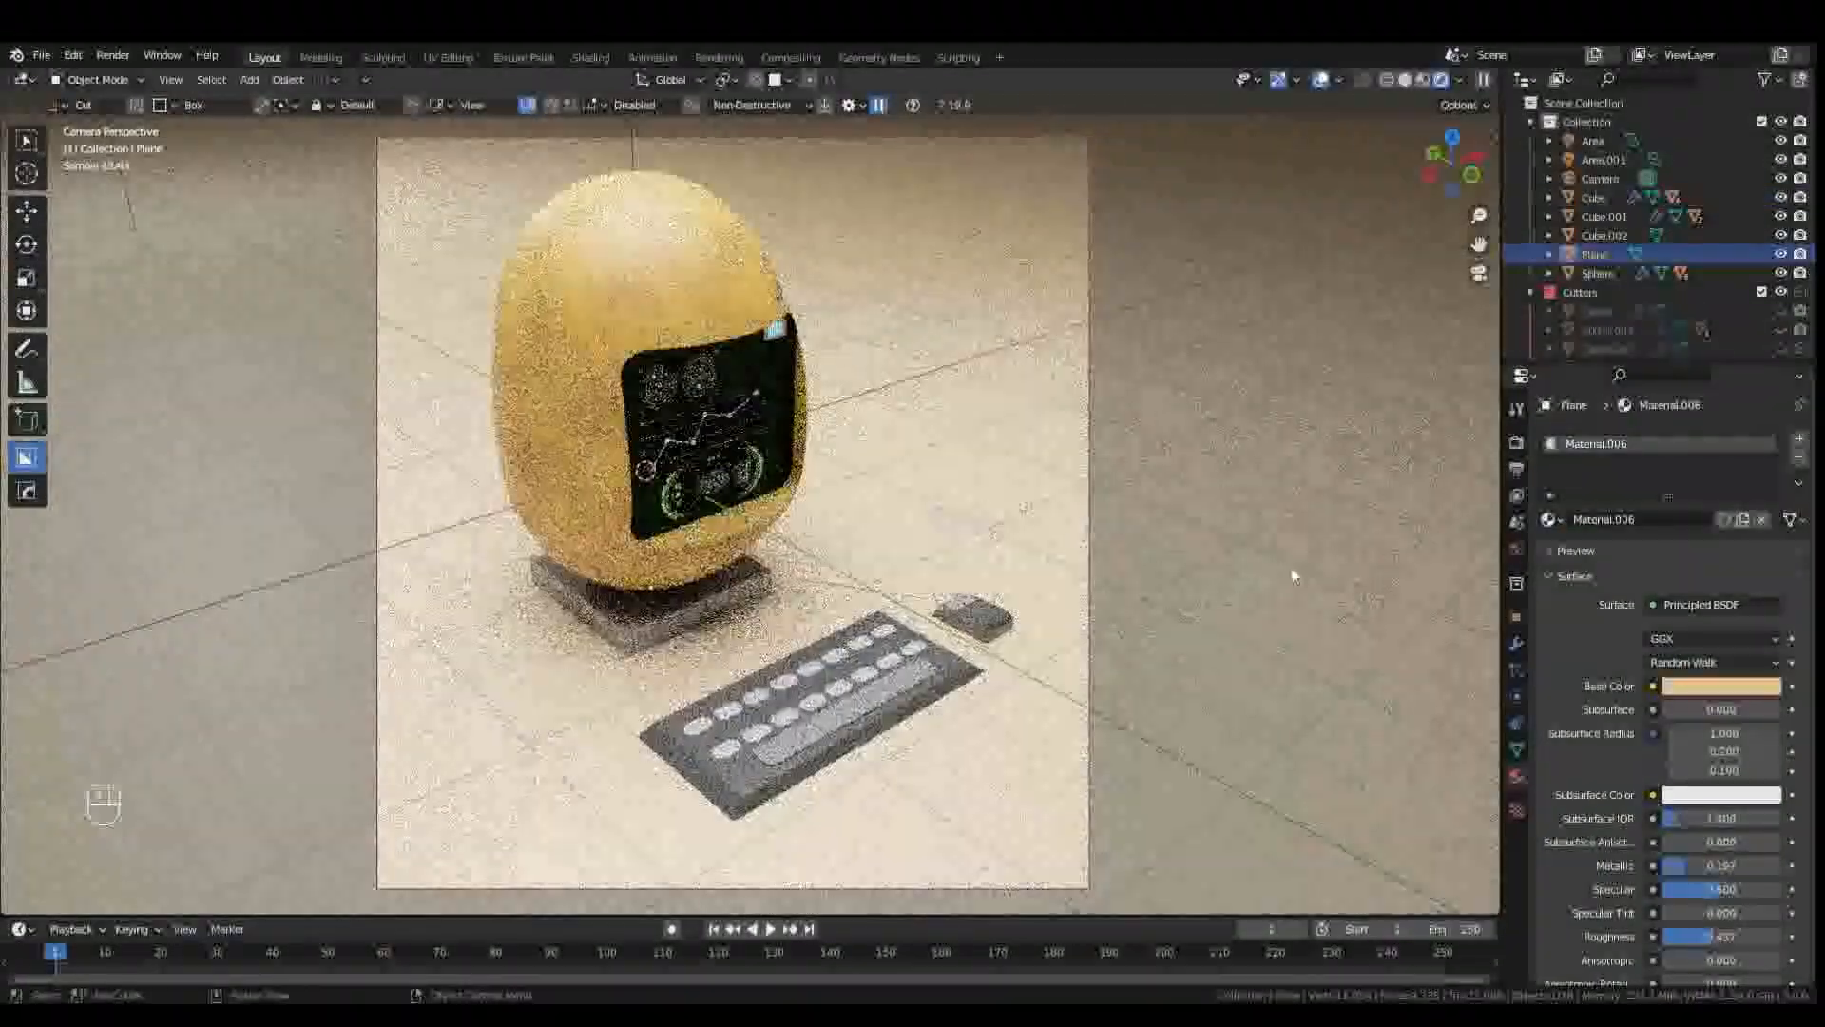
- Set the render max samples to 300 and pull the camera back to leave more space around the computer
left_click(1516, 442)
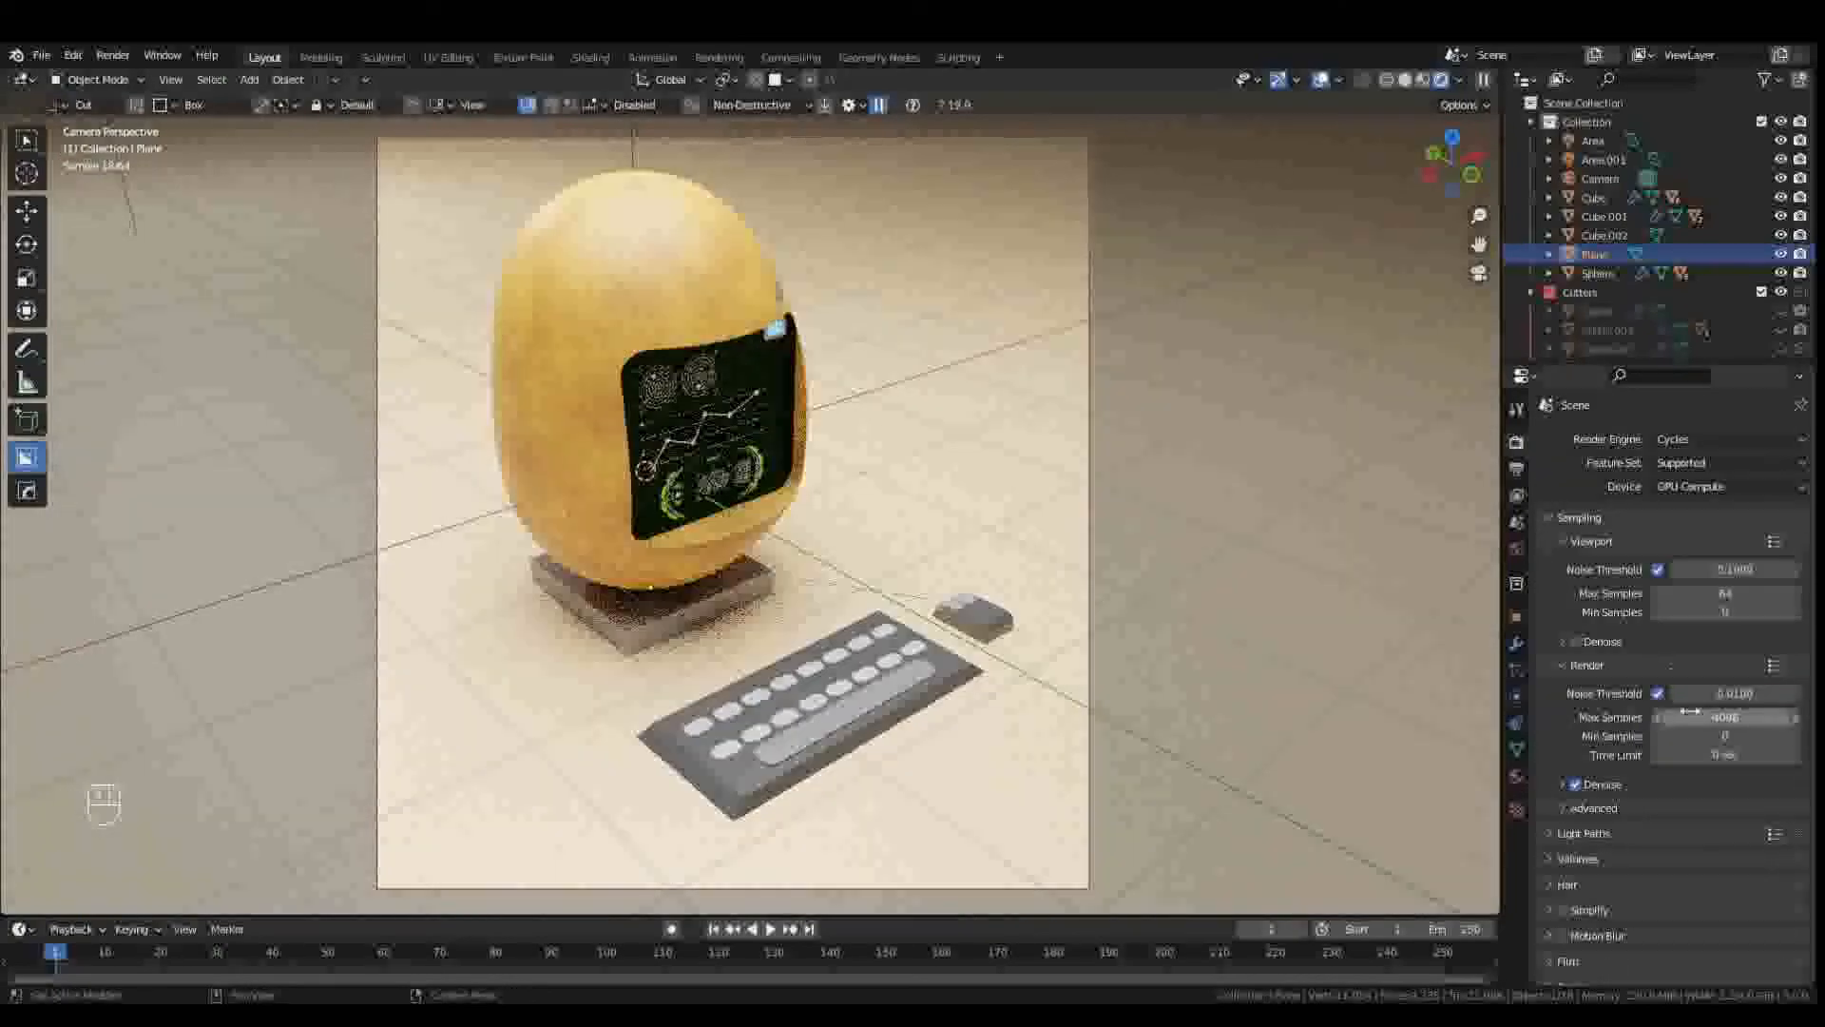
scroll(979, 496, "down", 1)
mouse_move(979, 496)
middle_mouse_down()
mouse_move(980, 461)
mouse_move(979, 496)
middle_mouse_up()
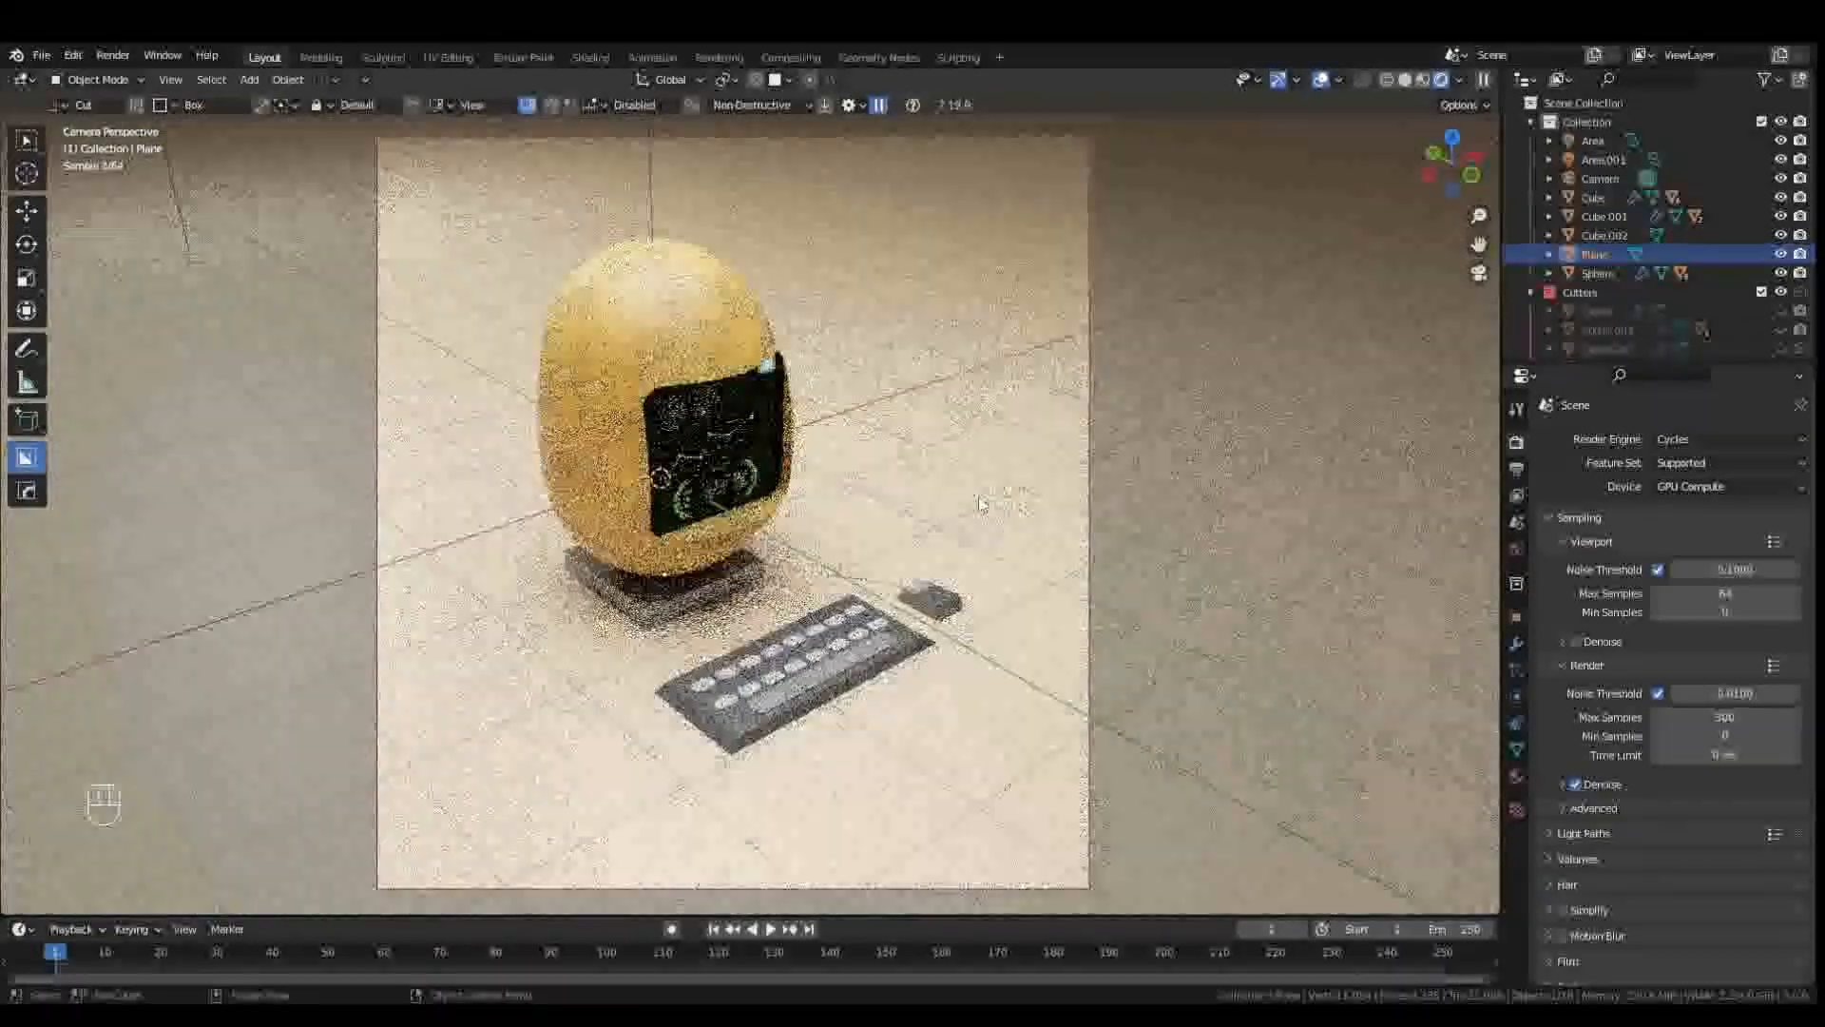
- Try moving an edge loop on the upper part of the computer body in edit mode
left_click(583, 444)
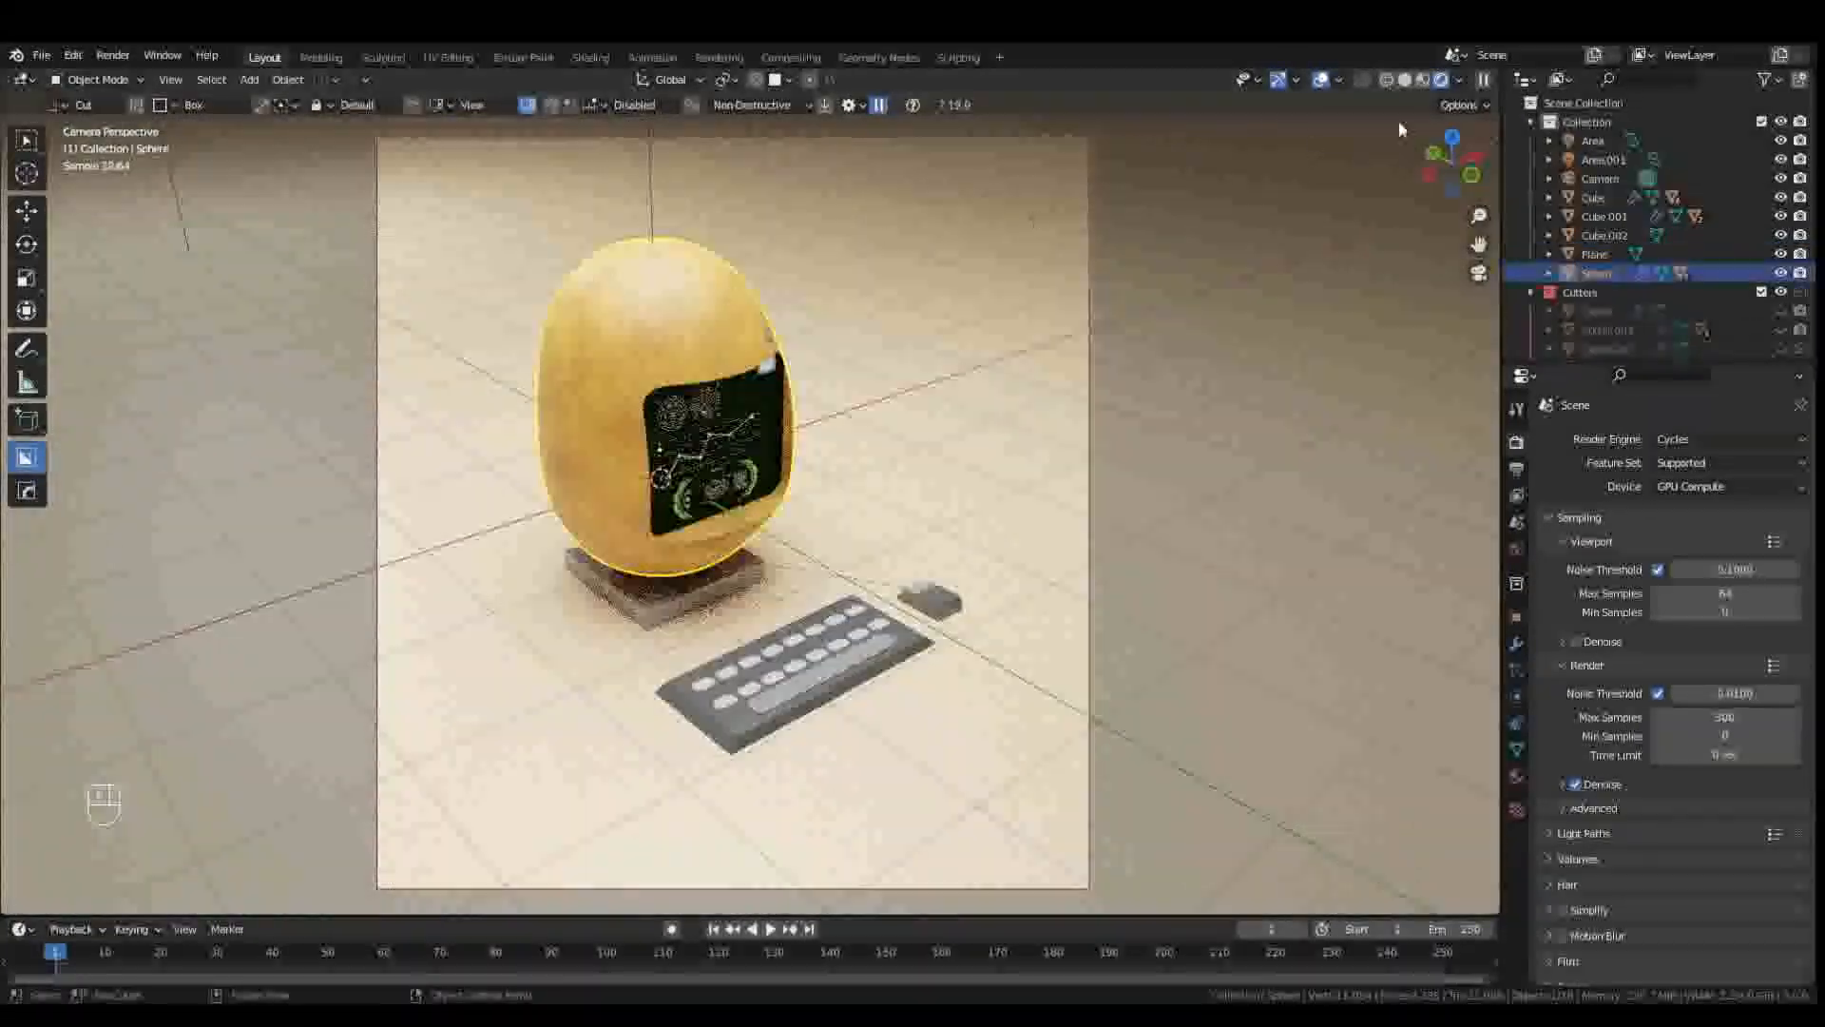
left_click(1423, 80)
key("Tab")
key("Tab")
left_click(704, 343)
left_click(589, 321)
key("g")
right_click(601, 328)
- Adjust the position of an edge loop near the top of the computer body mesh and return to object mode
left_click(613, 475)
key("Tab")
key("Tab")
left_click(711, 319)
key("g")
key("Tab")
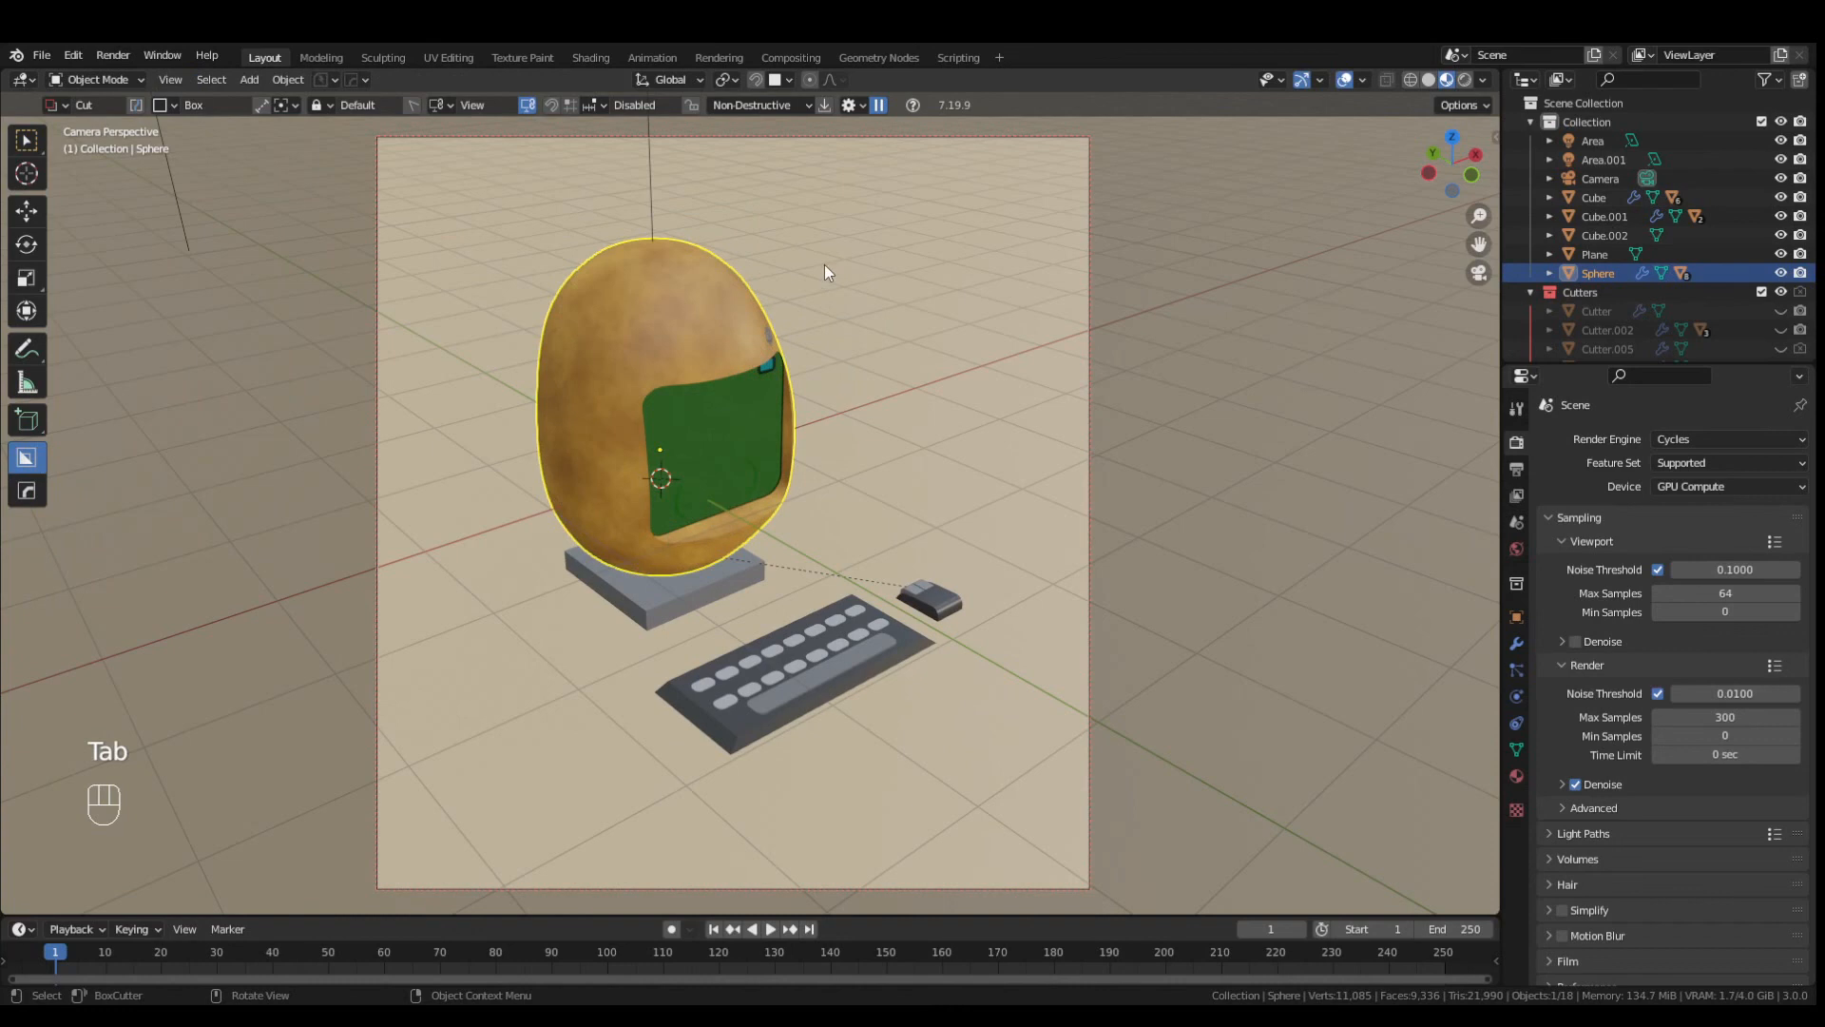
- Split the 3D viewport and display the computer body's material nodes in a Shader Editor beside it
left_click_drag(1496, 76, 962, 81)
left_click(986, 80)
left_click(1049, 257)
scroll(1130, 342, "up", 2)
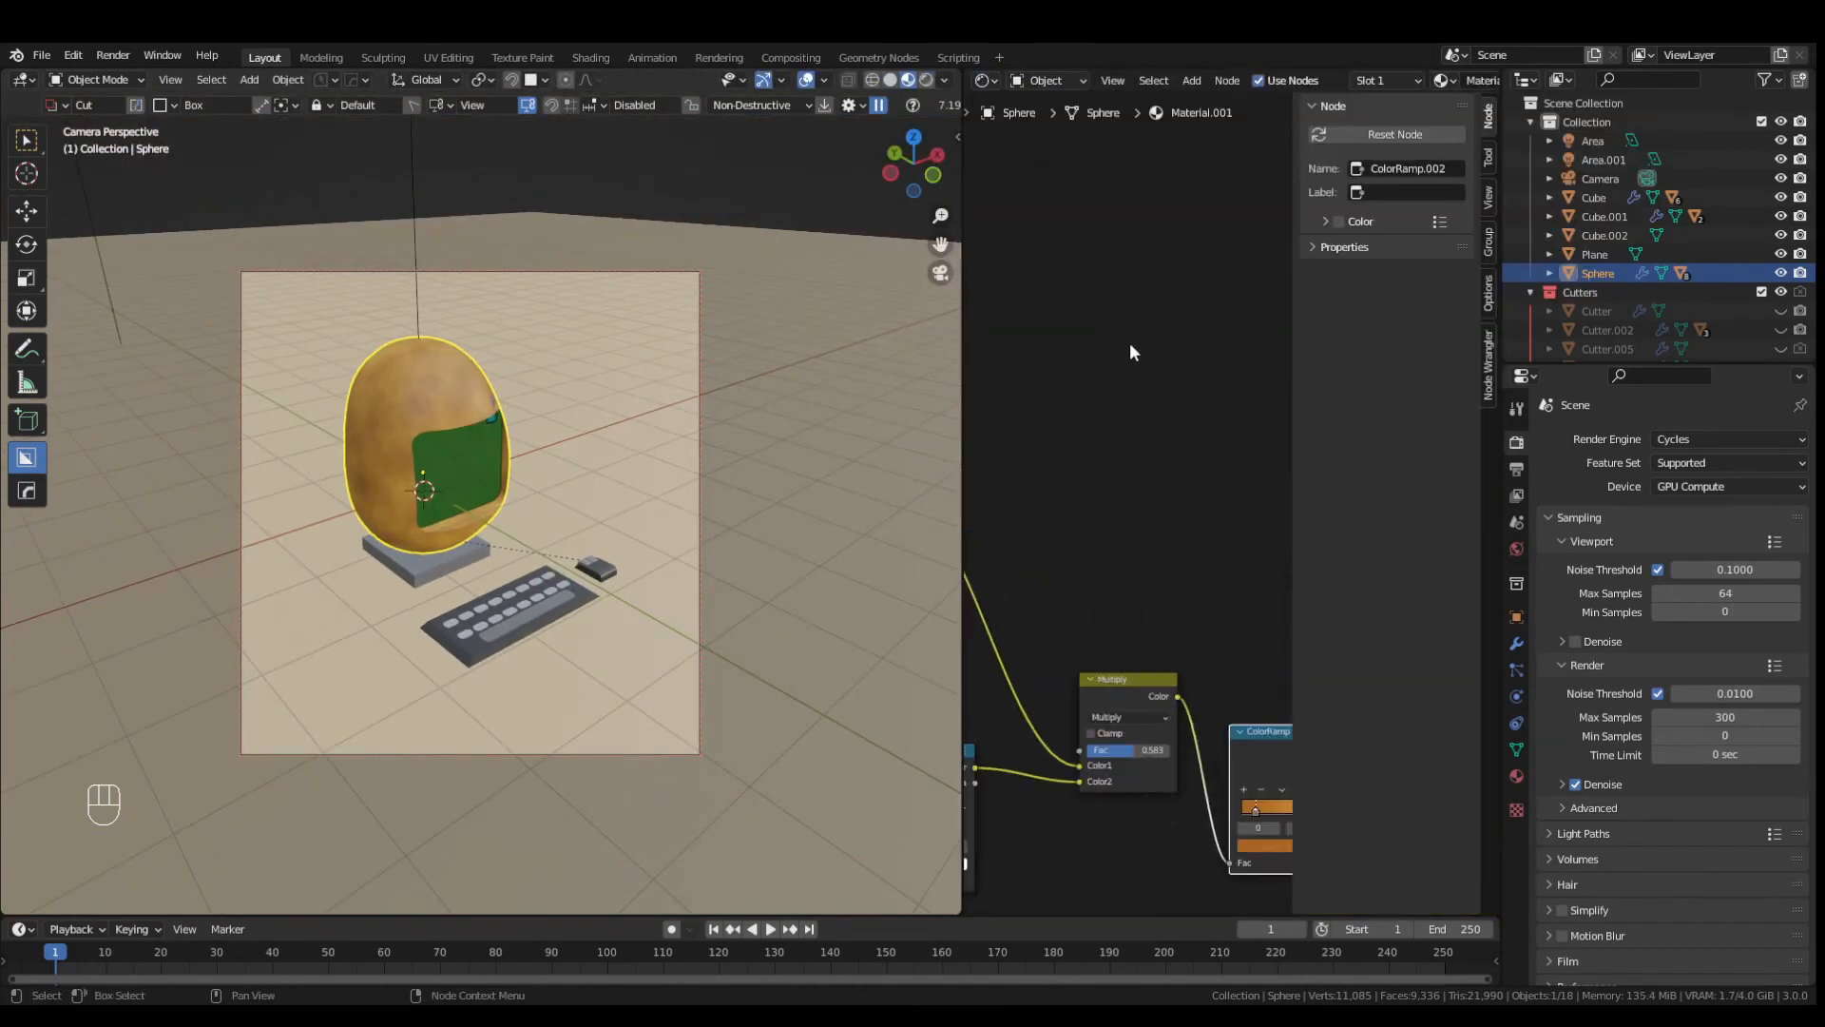
- Set the scale of the lower Noise Texture in the body's material to 17.430
middle_click_drag(1129, 342, 1417, 261)
left_click(1063, 737)
left_click_drag(1059, 732, 1098, 733)
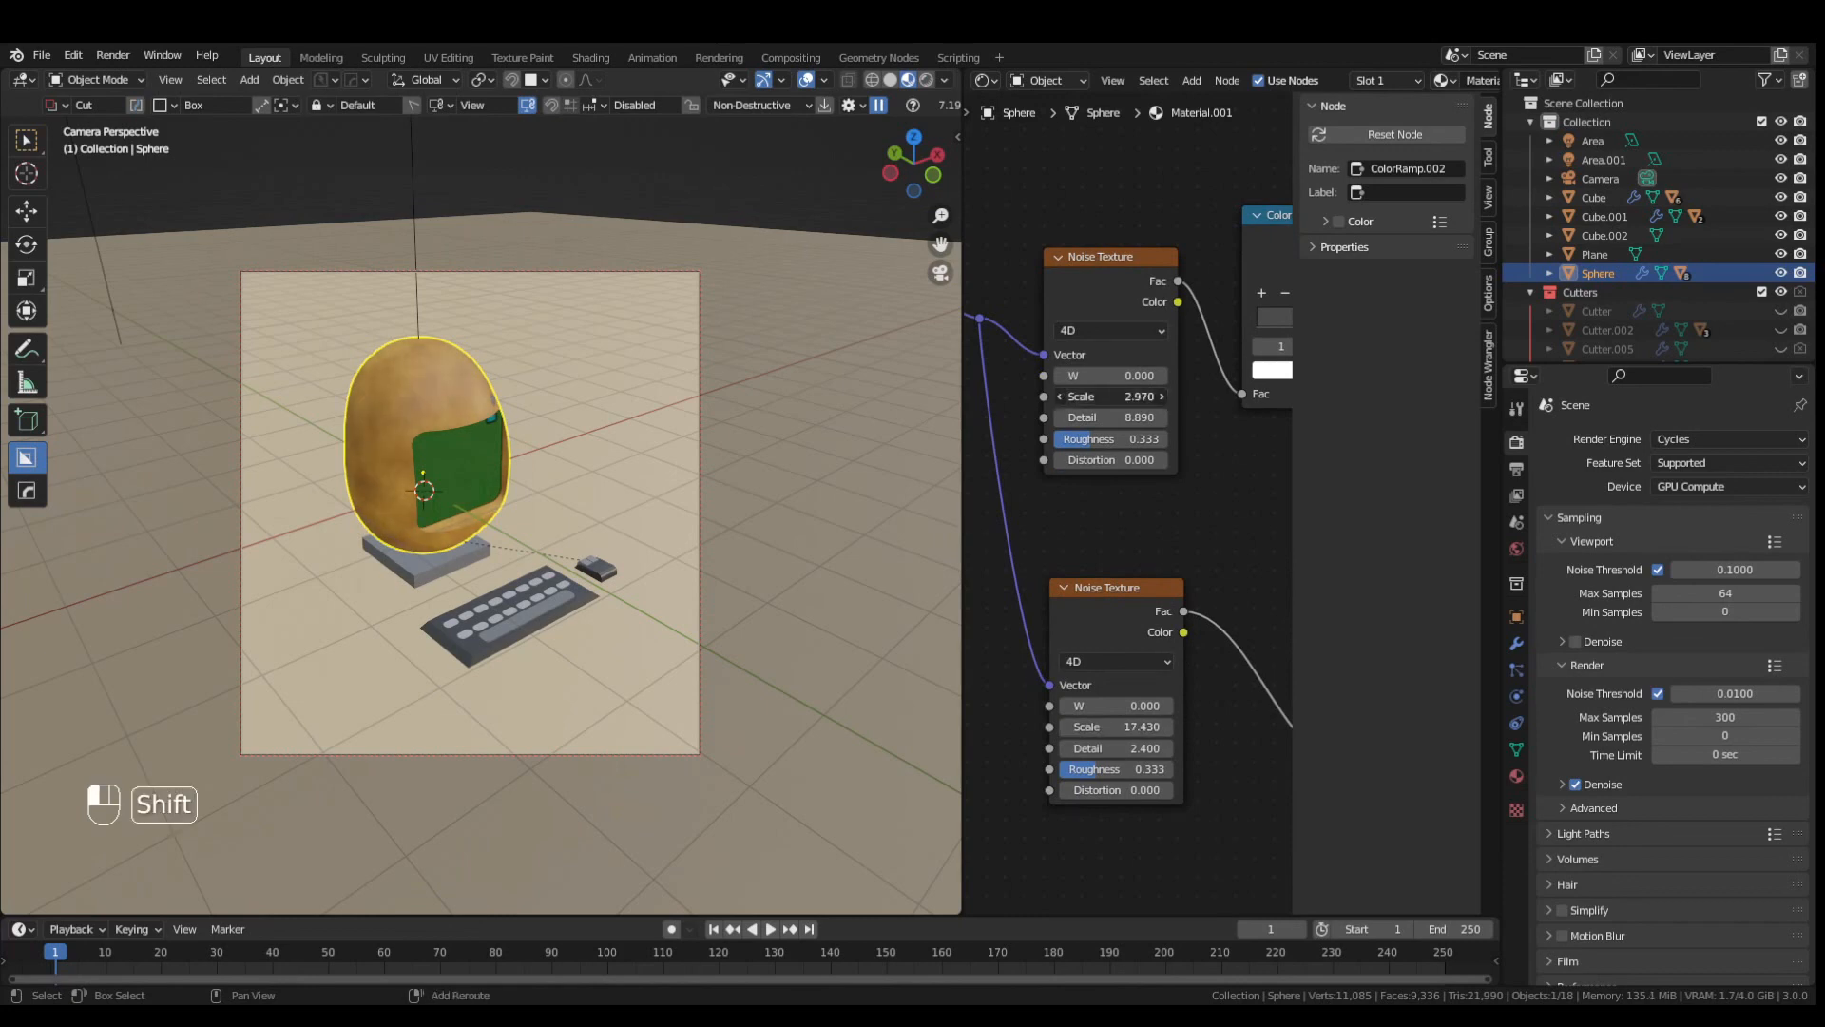
- Move a stop of the lower noise texture's color ramp to 0.077 and set the Multiply node's factor to 0.642
scroll(1169, 398, "down", 1)
middle_click_drag(1170, 397, 960, 418)
left_click(1057, 352)
left_click(1224, 672)
left_click_drag(1149, 668, 1139, 668)
middle_click_drag(1136, 654, 836, 586)
left_click_drag(1193, 514, 1159, 513)
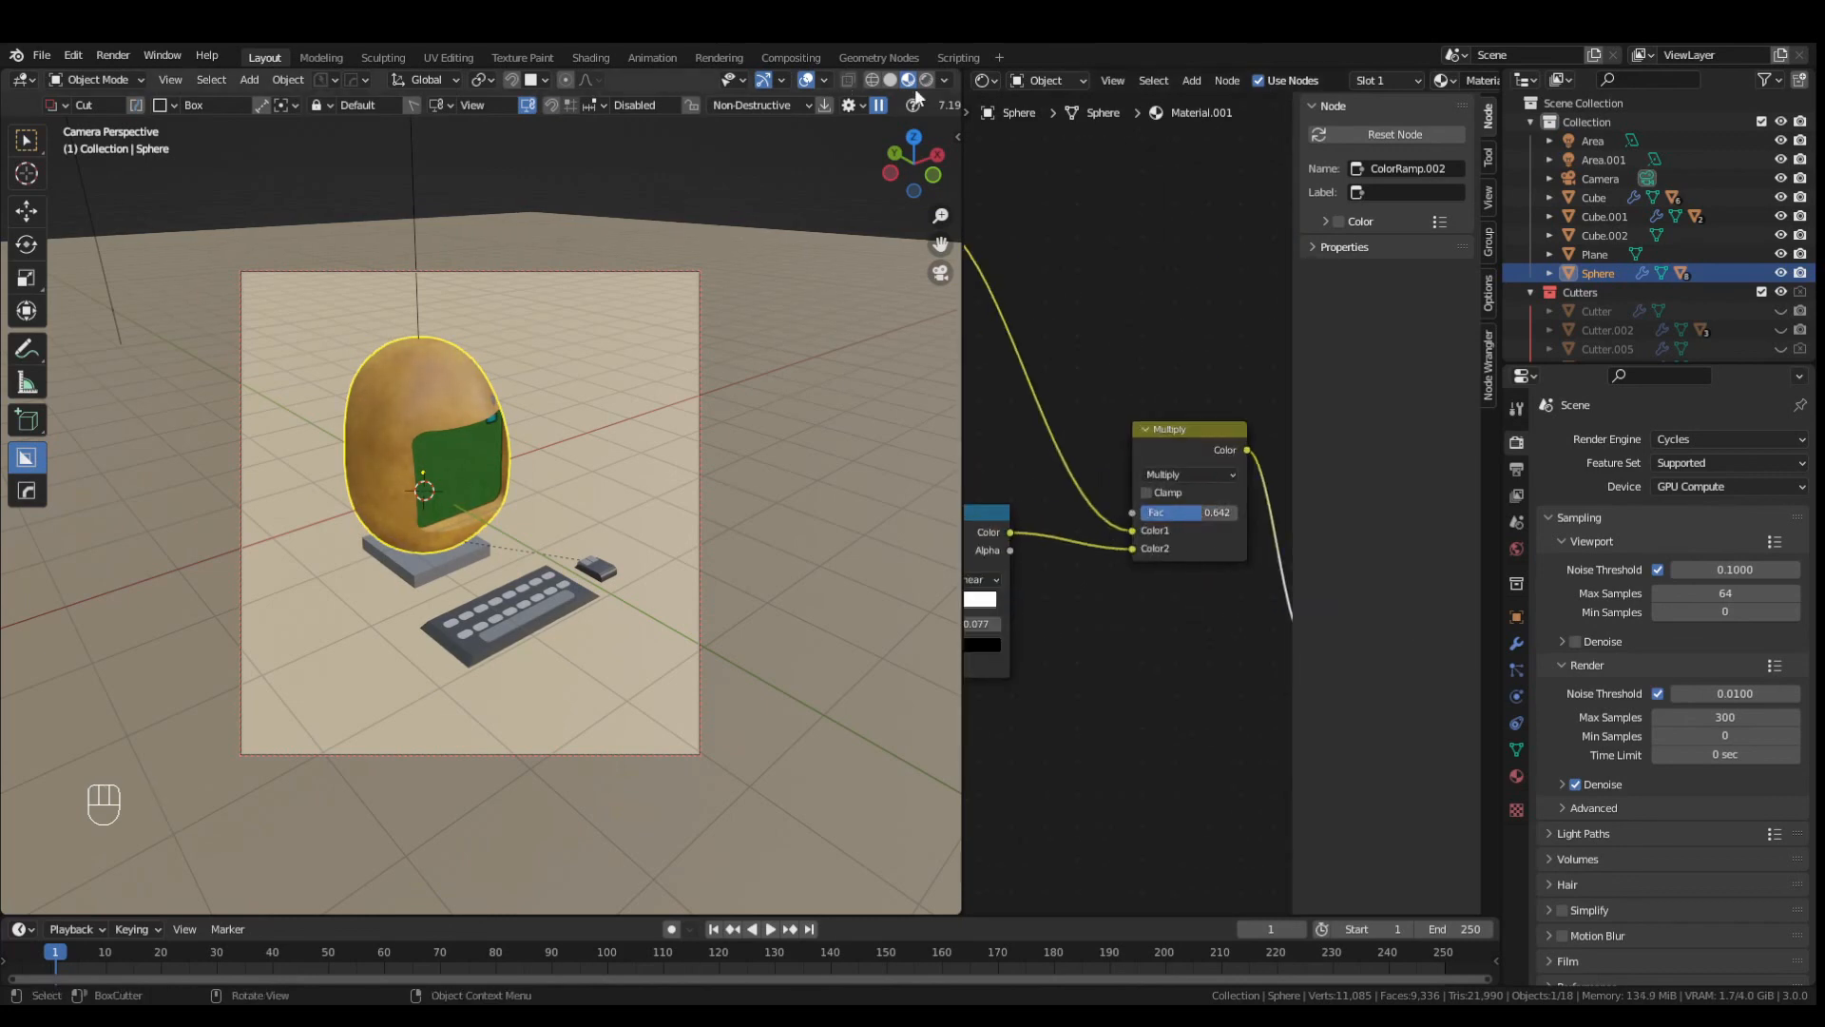